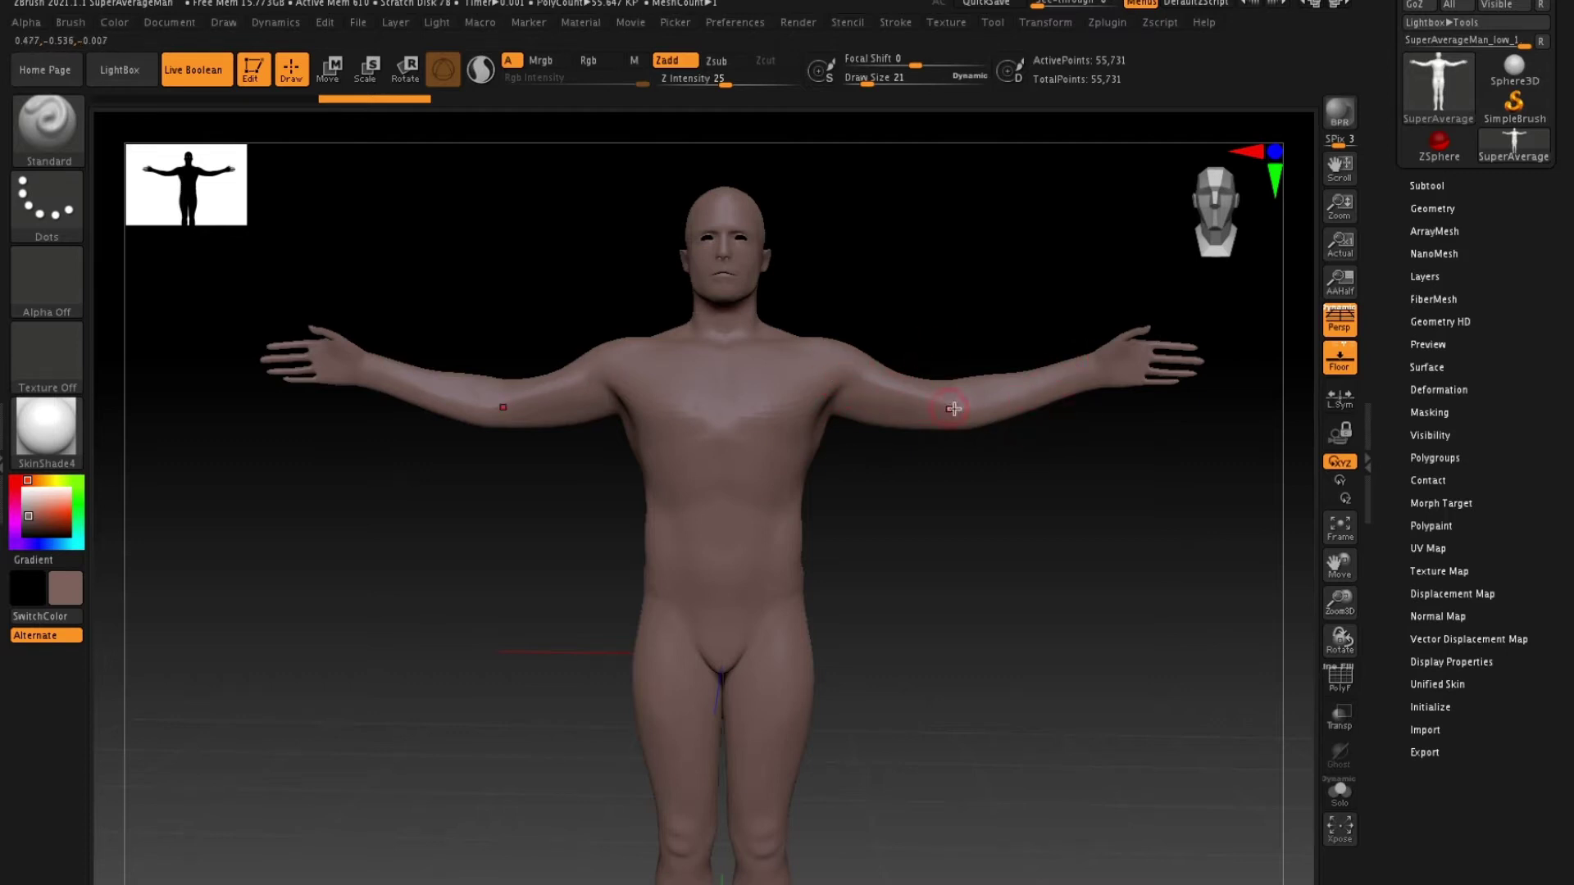
Display the figure's polygon wireframe, examine its topology around the torso and head, and hide the wireframe again.
mouse_move(950, 298)
mouse_down()
mouse_move(995, 316)
mouse_move(1026, 271)
mouse_move(1068, 295)
mouse_move(959, 267)
mouse_move(972, 278)
mouse_up()
click(1431, 209)
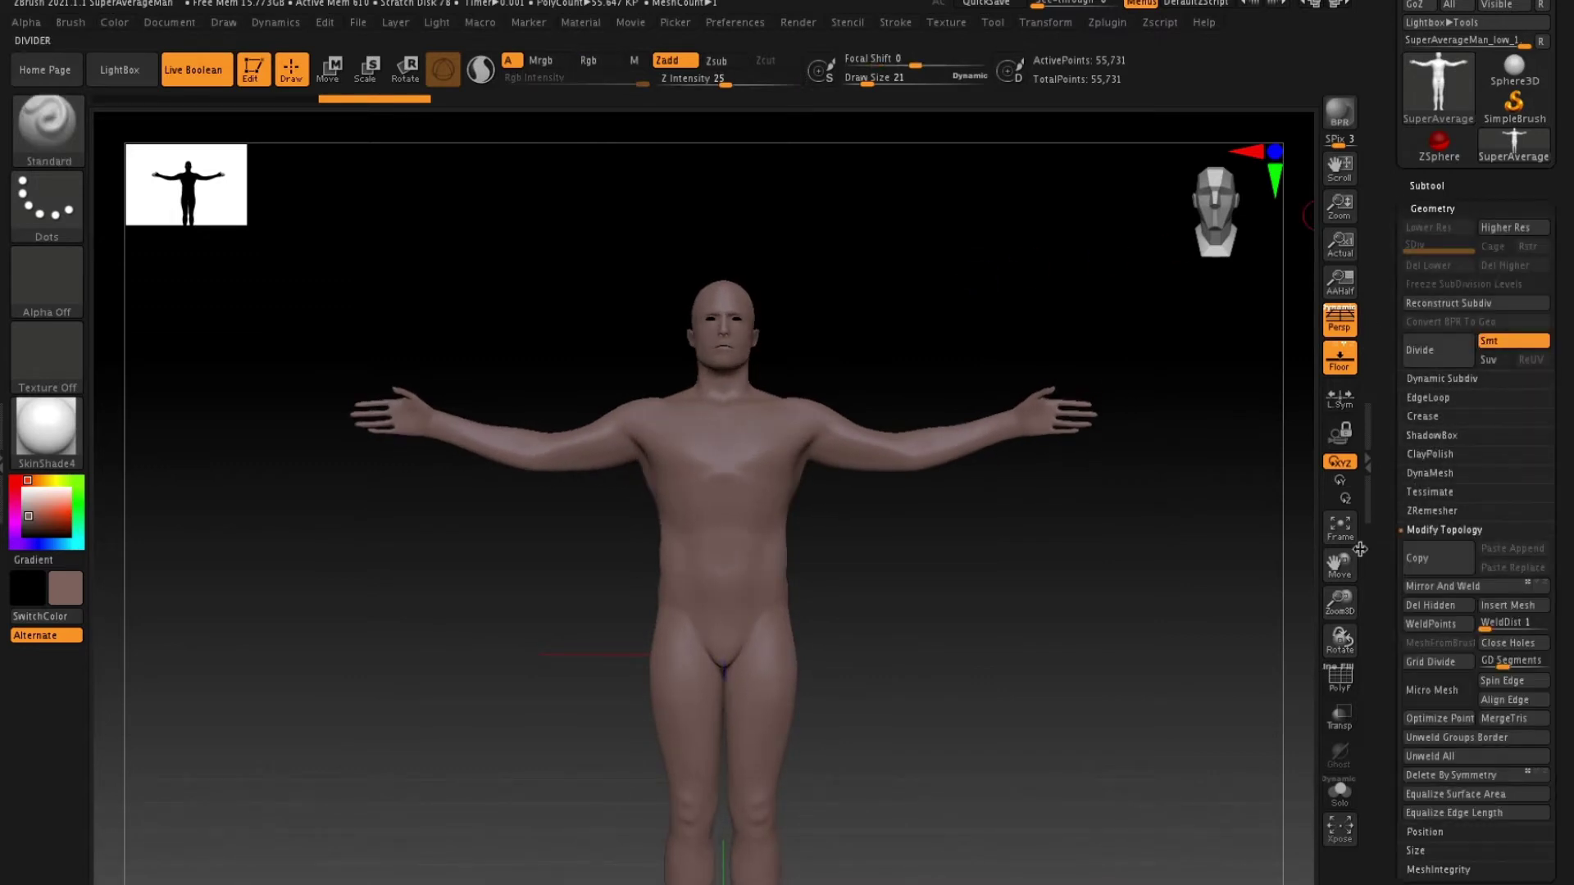
click(1340, 677)
drag(1072, 587, 1052, 614)
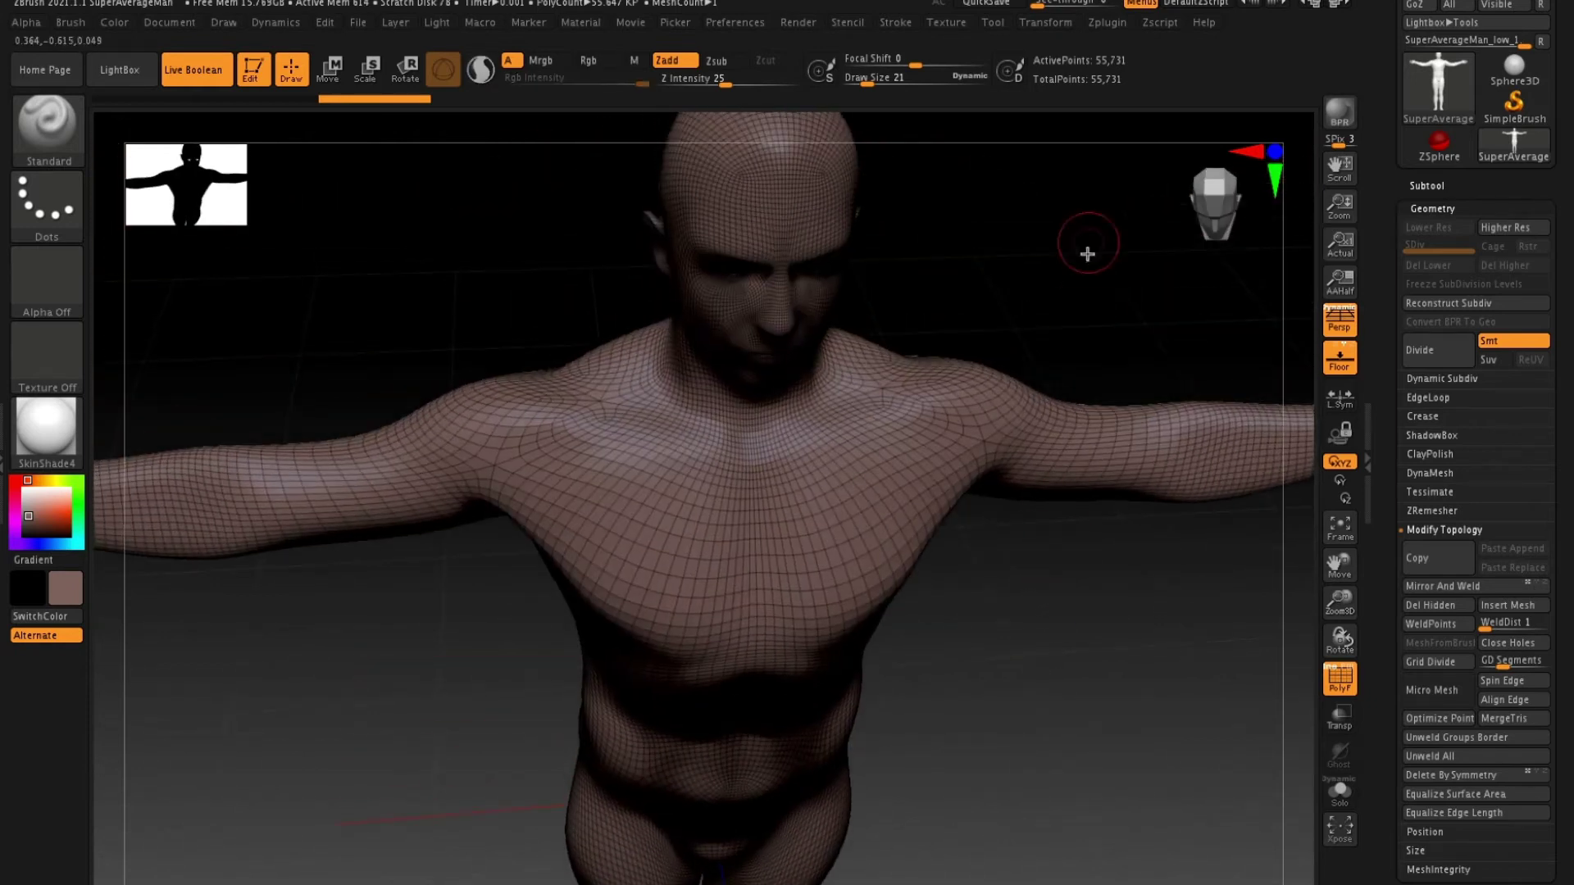
click(1339, 677)
alt+drag(1293, 679, 1072, 638)
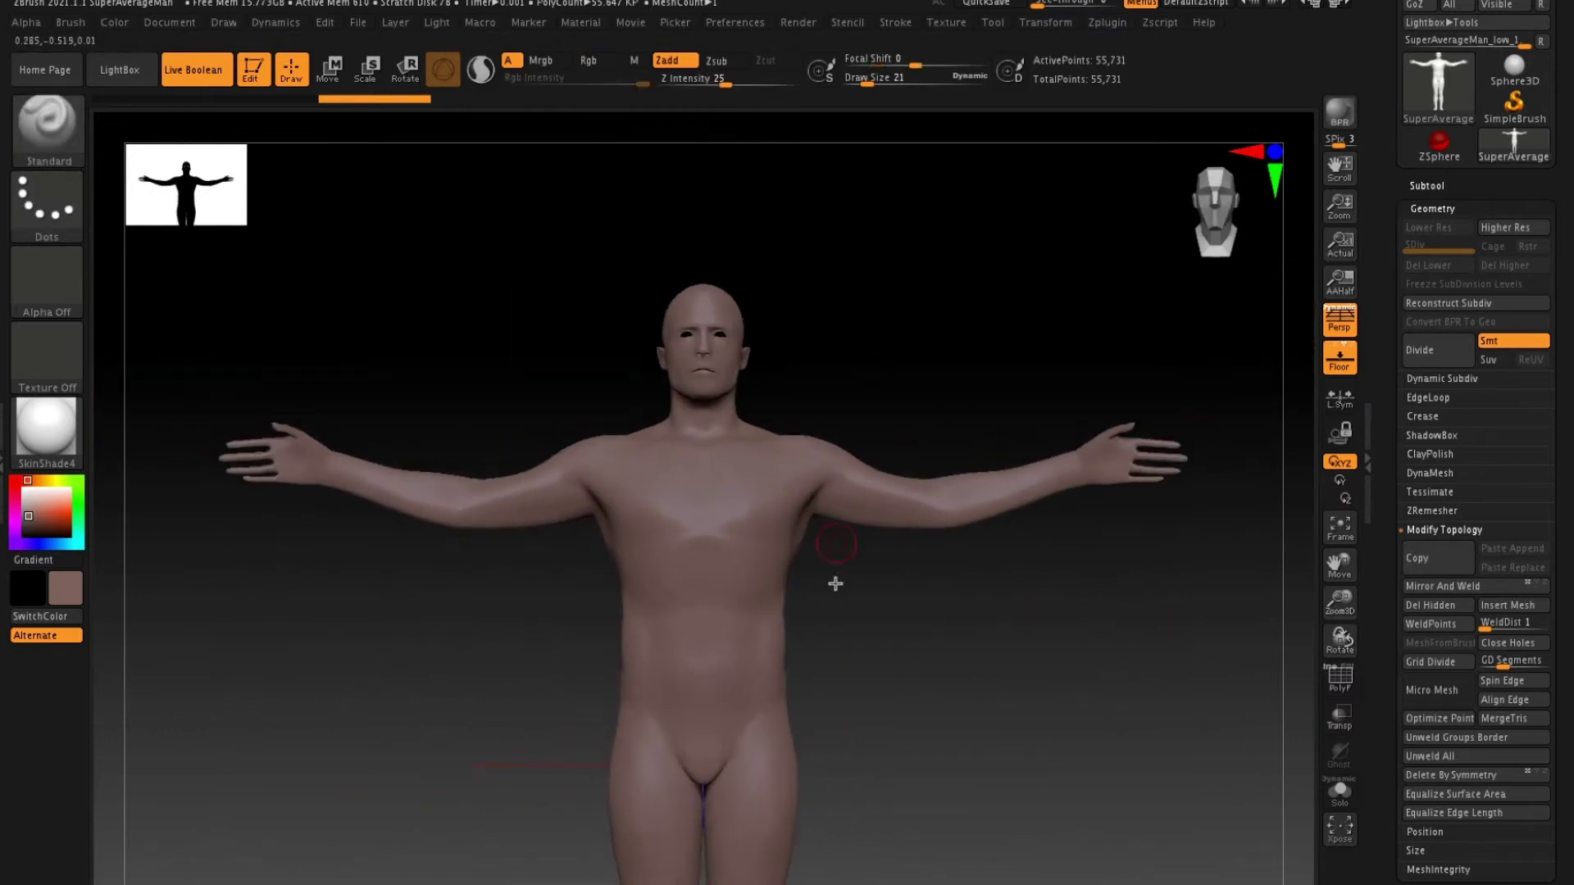
alt+drag(910, 560, 976, 554)
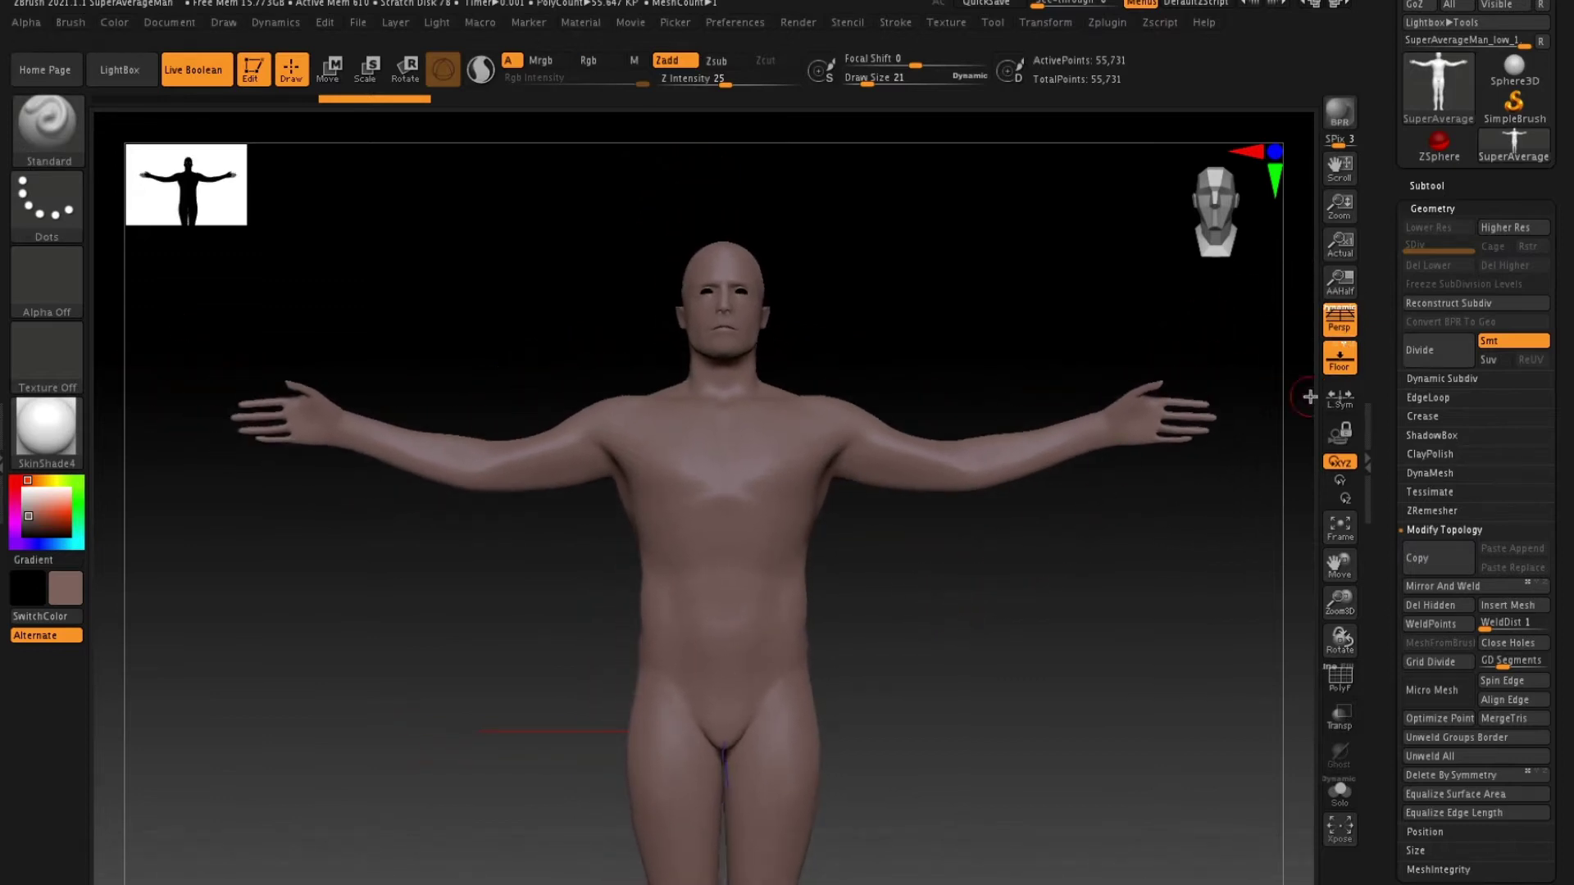
drag(1093, 552, 1136, 533)
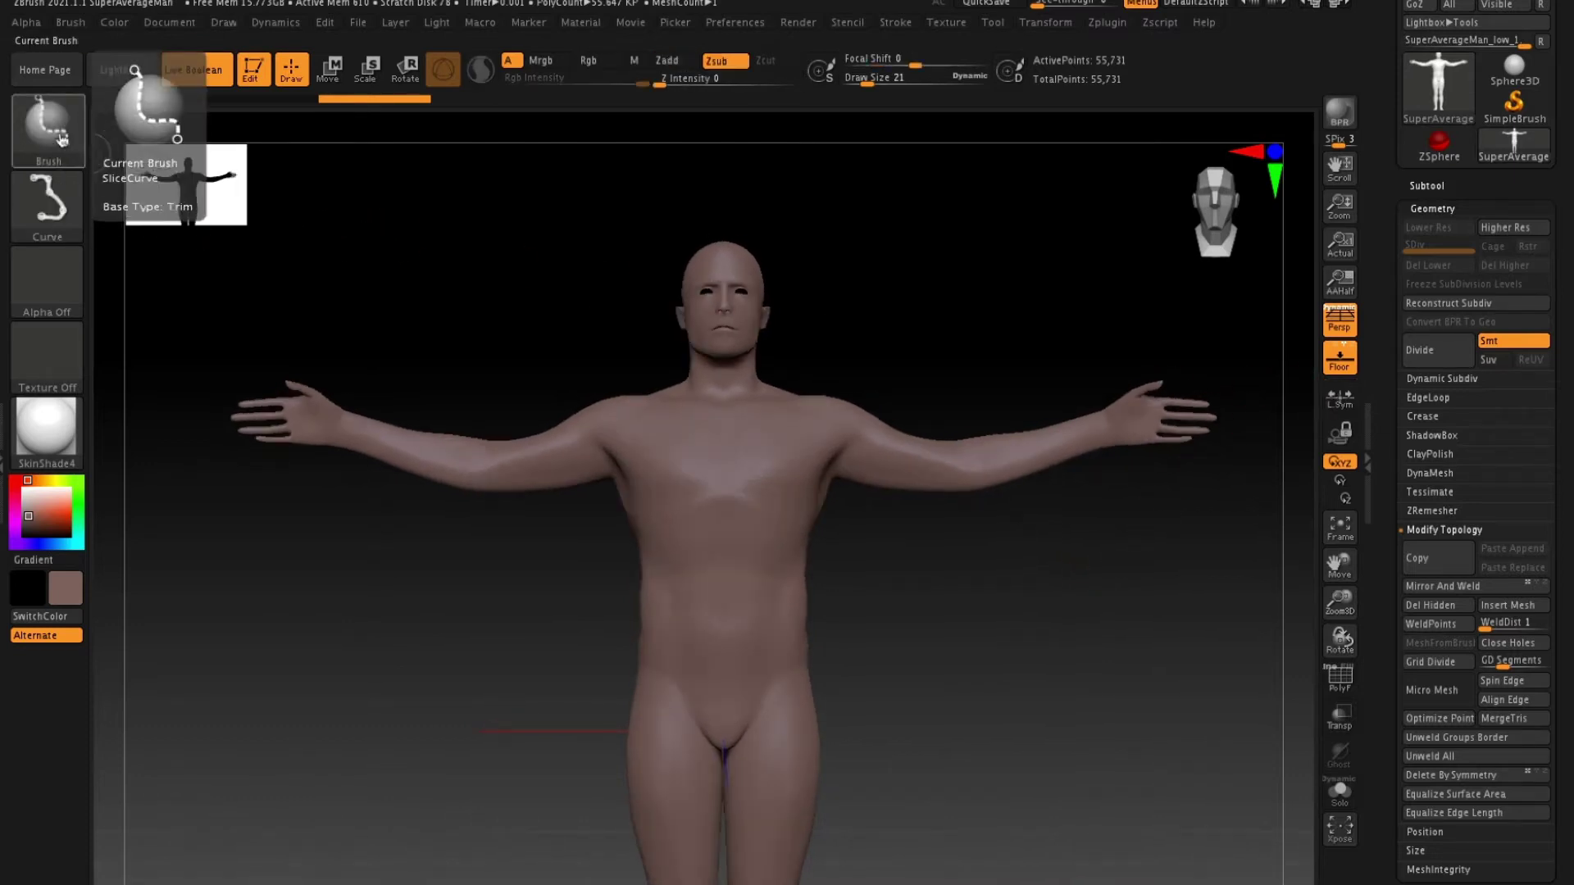
Append a Cube3D to the figure as a new subtool.
click(1418, 208)
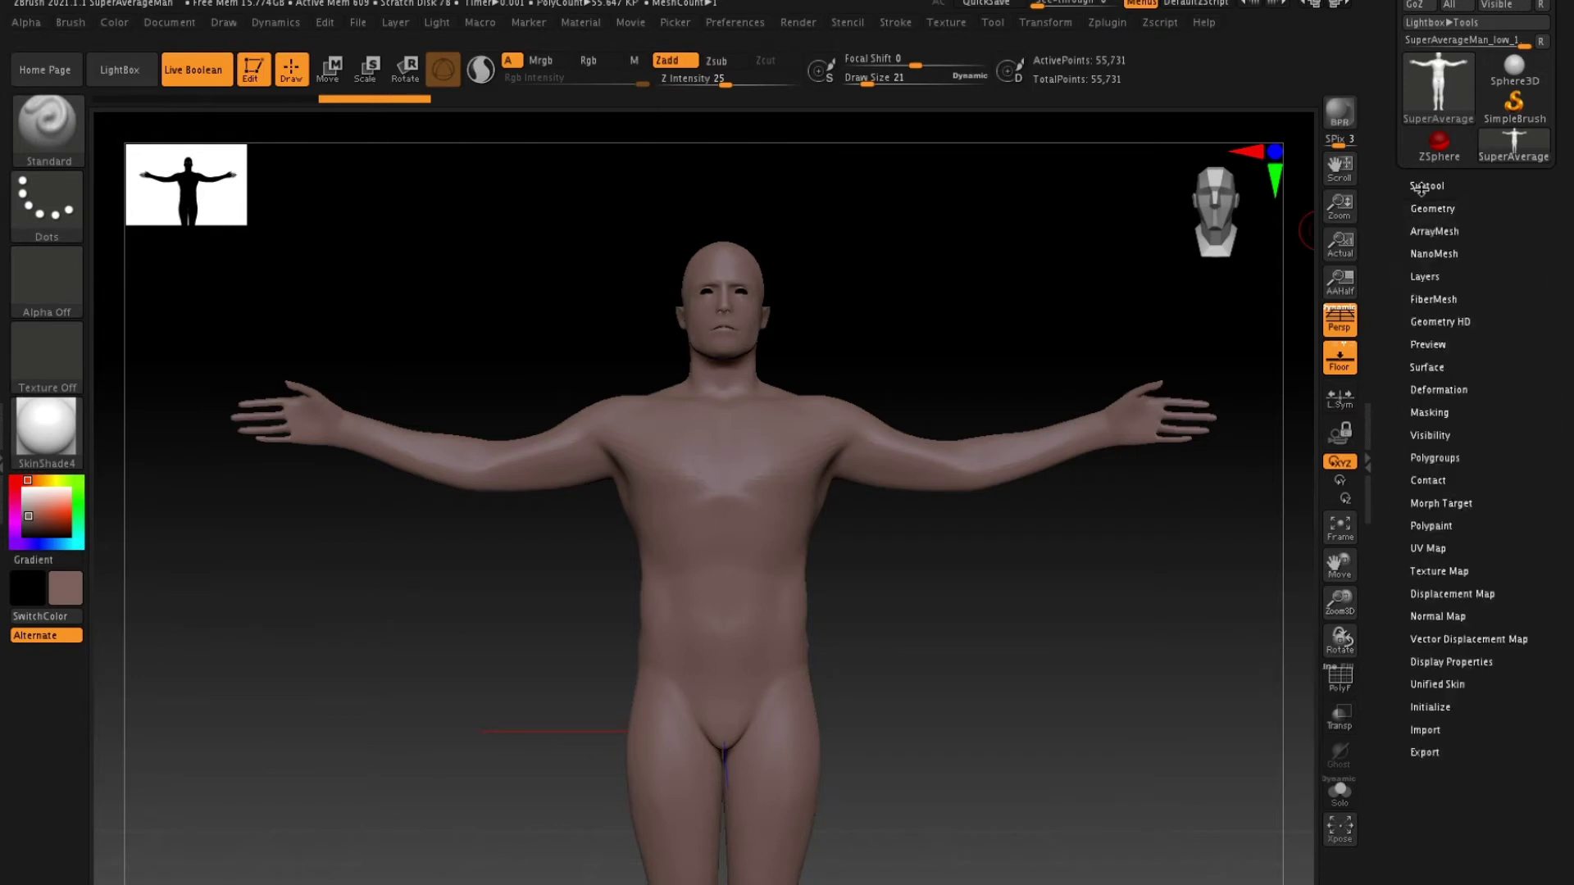
click(1427, 185)
mouse_move(1062, 341)
mouse_down()
mouse_move(1083, 345)
mouse_move(1075, 327)
mouse_up()
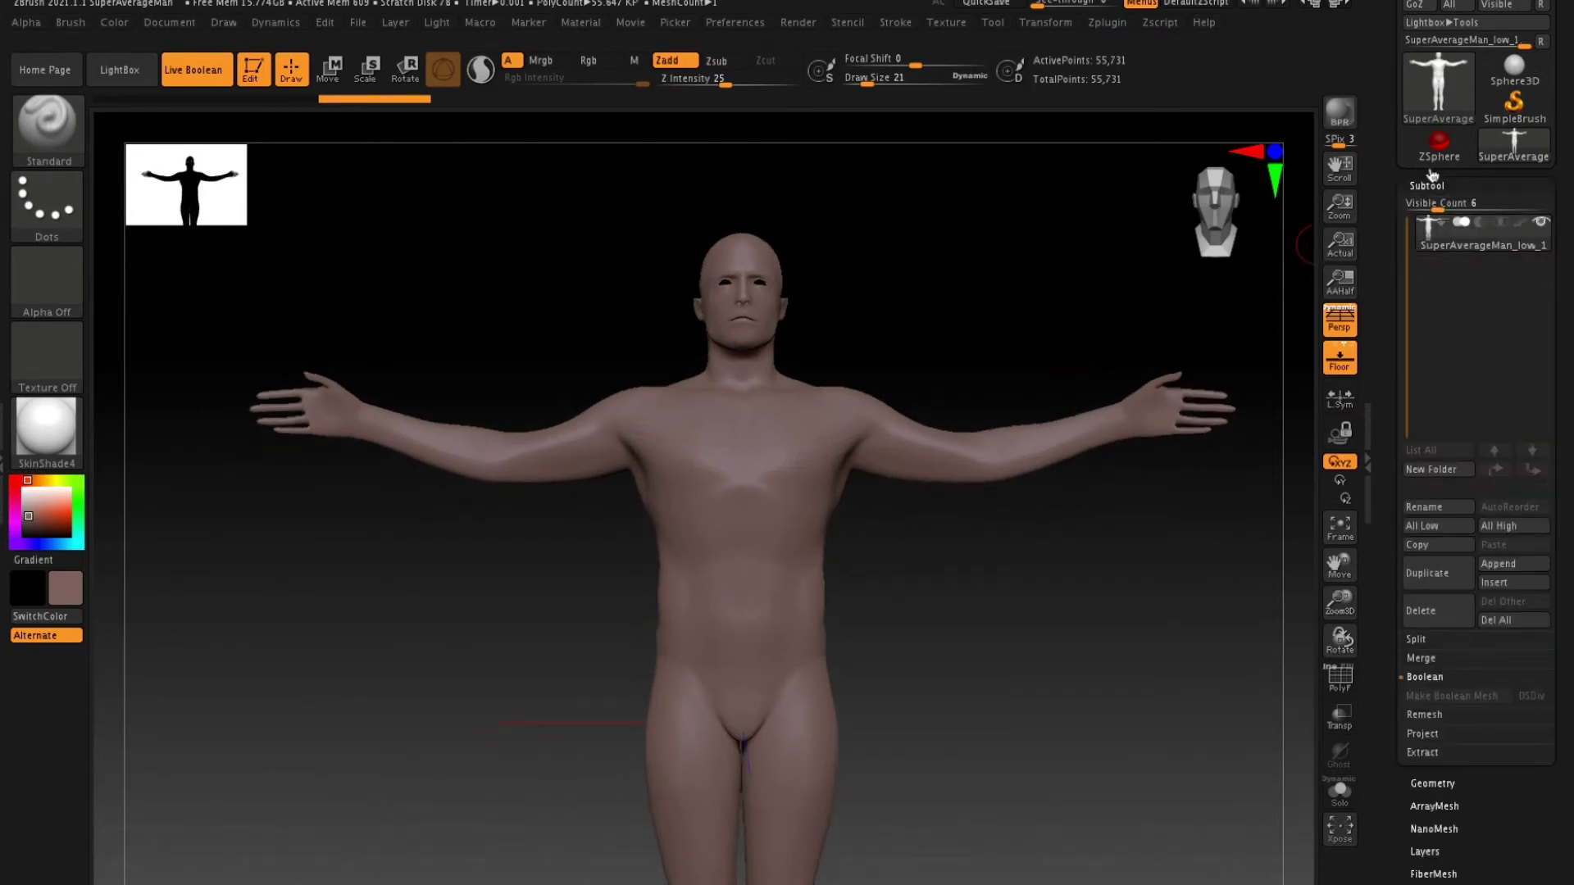
scroll(1386, 402, up, 3)
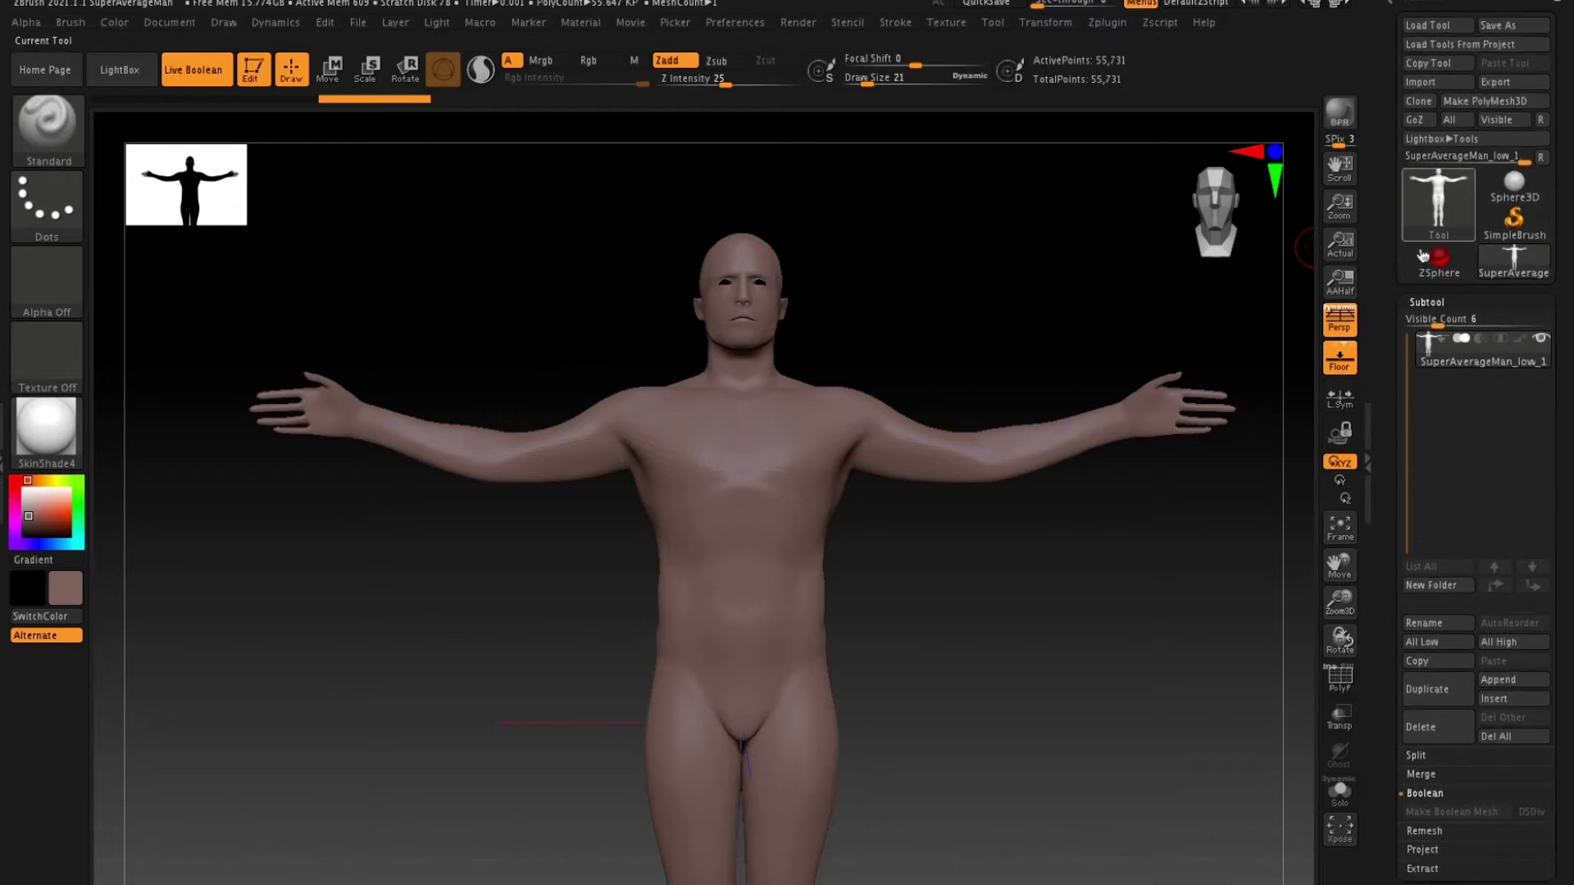
click(1502, 687)
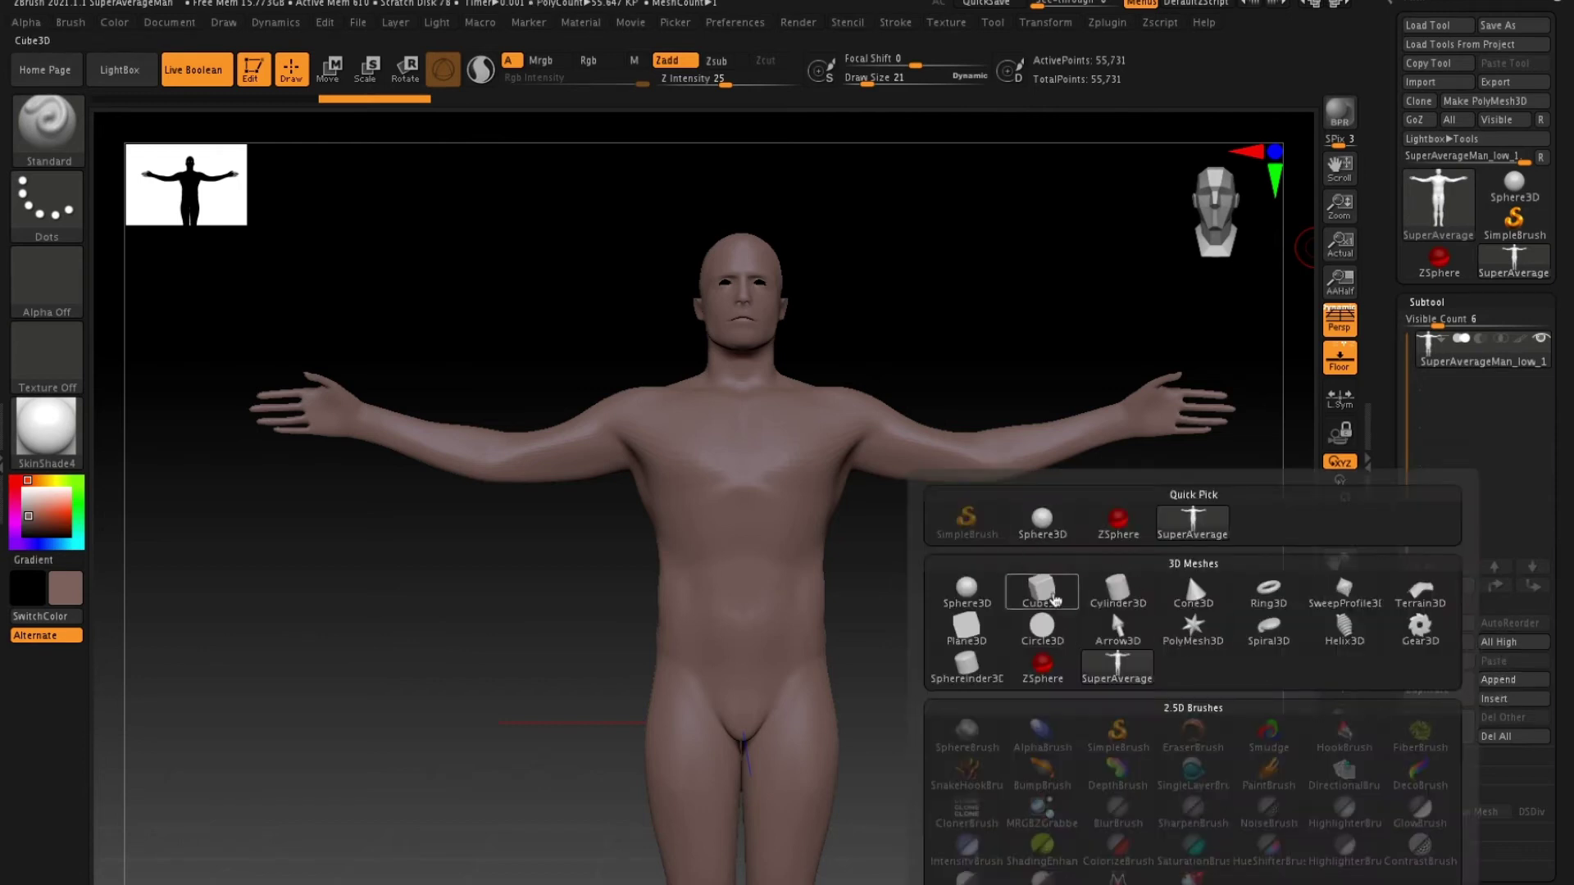
click(1044, 597)
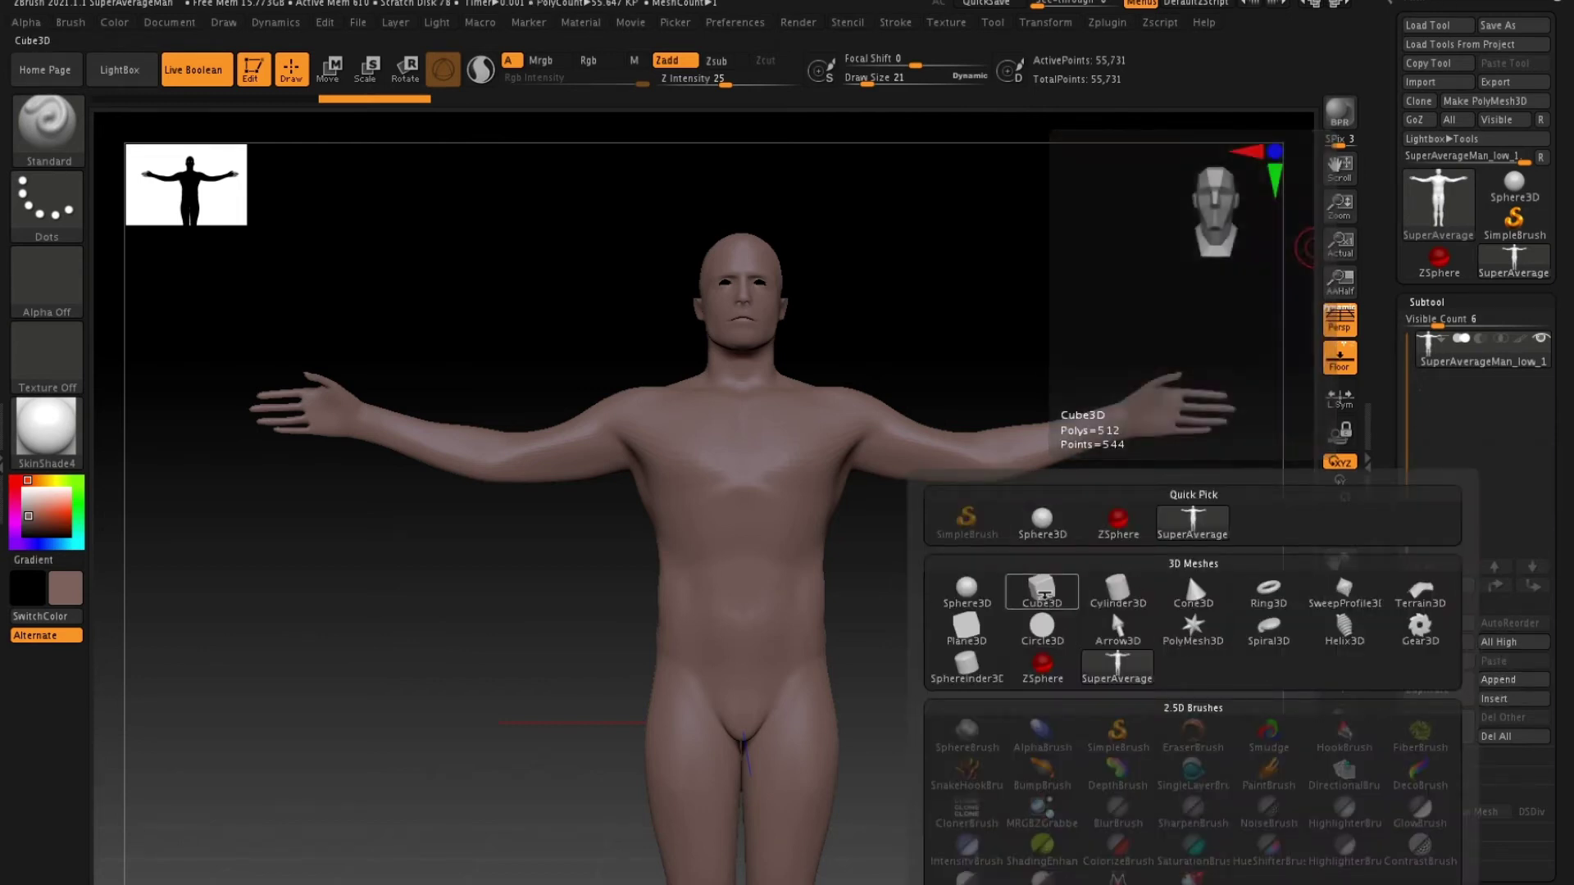
Select the cube subtool, scale it down uniformly around the hips and stretch it wider along the X axis.
click(1426, 392)
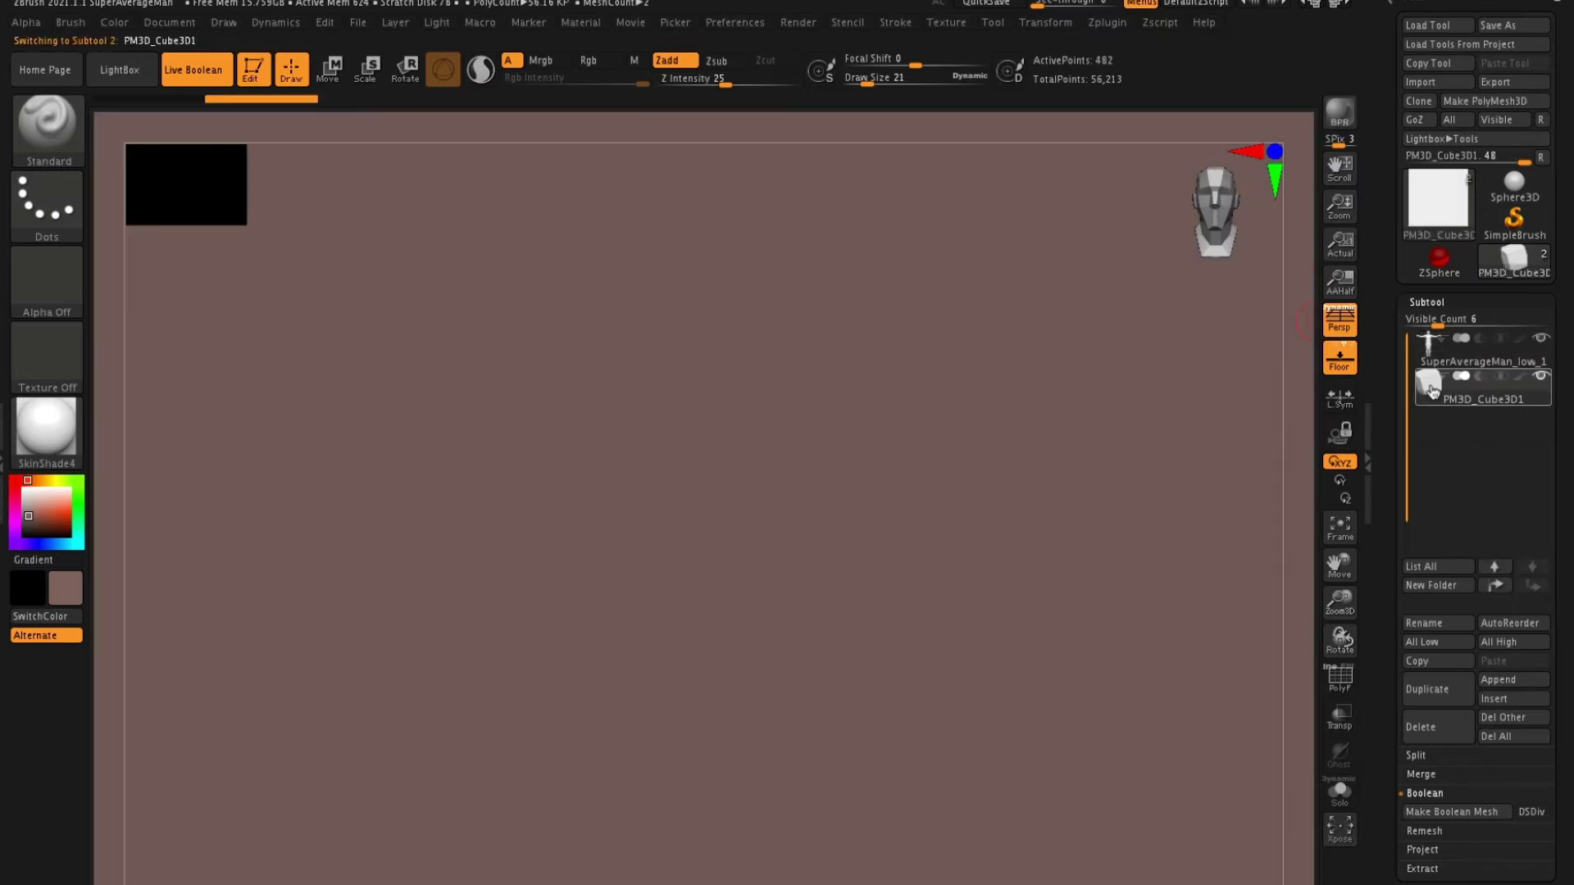
key(e)
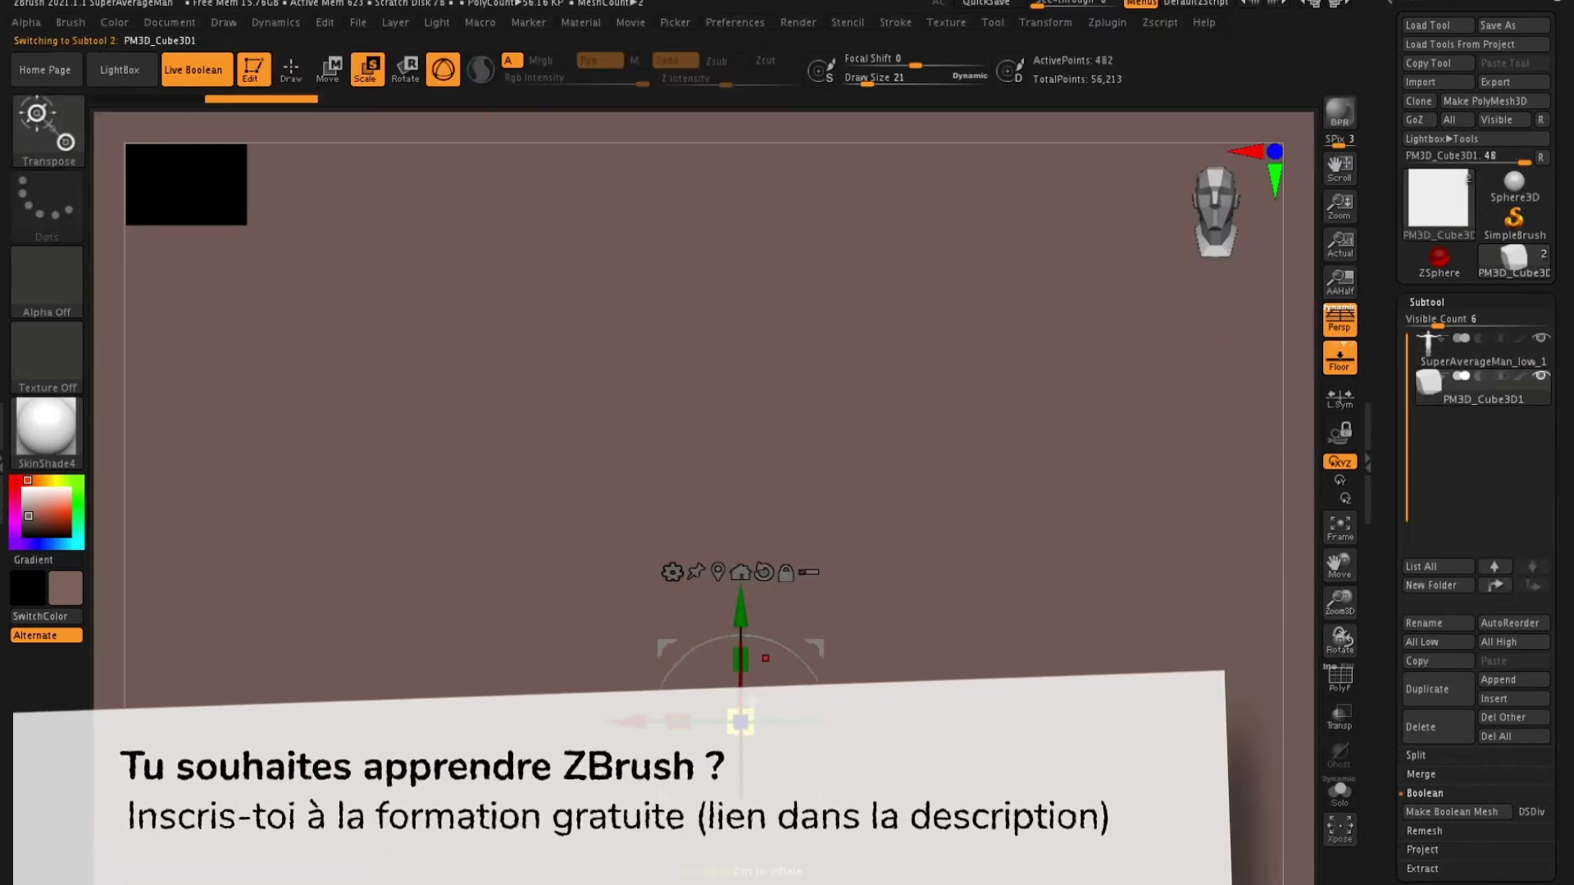
drag(740, 721, 663, 708)
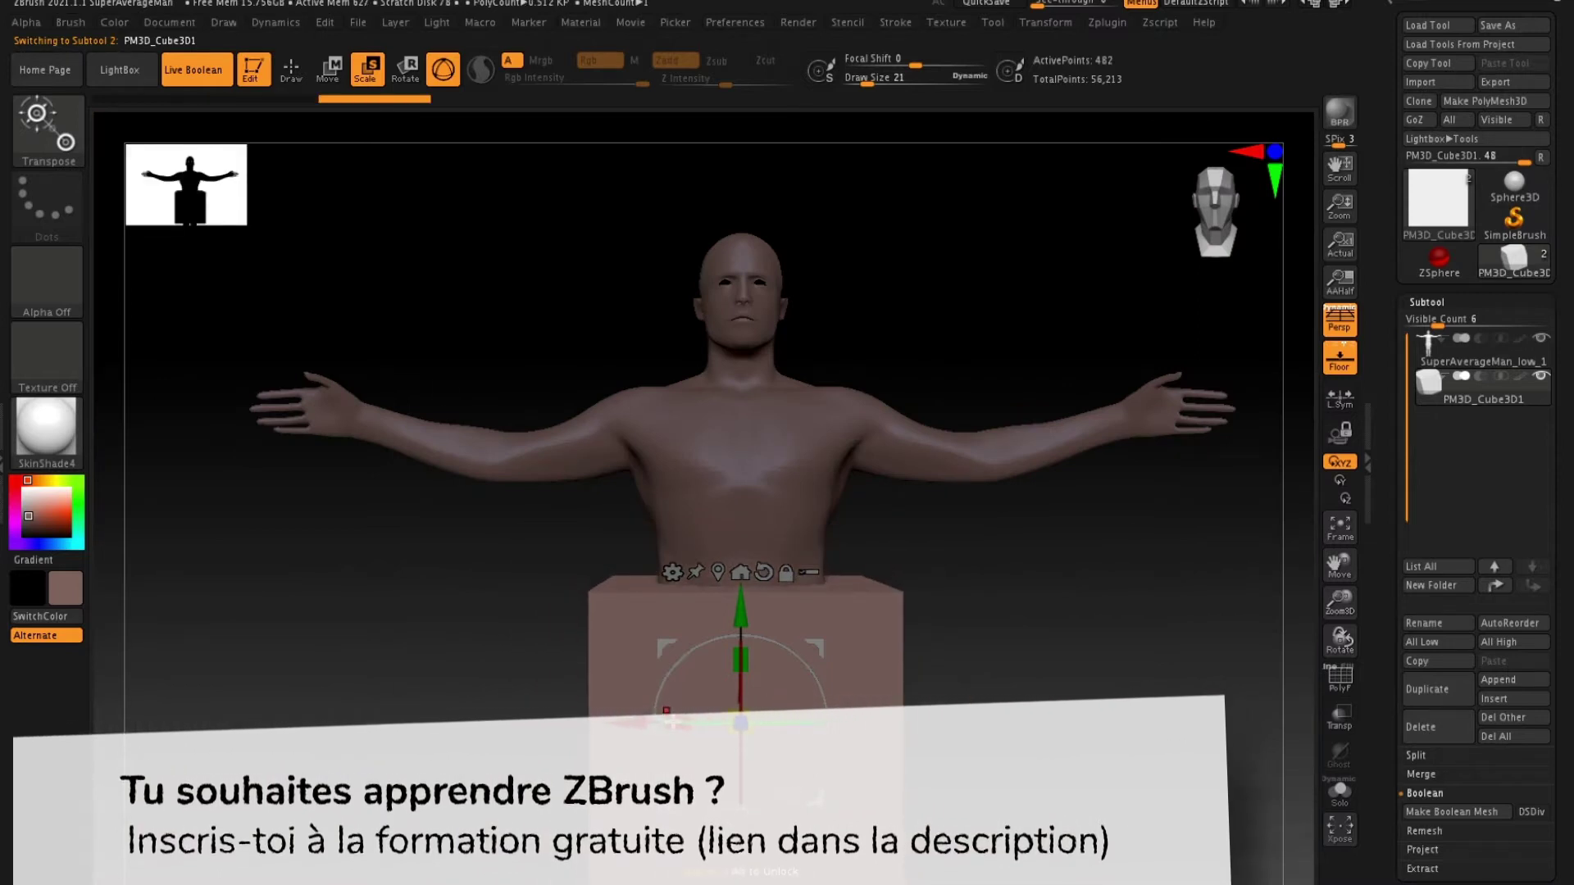
drag(673, 716, 545, 715)
Move the widened cube over the figure's right arm so its inner face meets the shoulder.
click(328, 68)
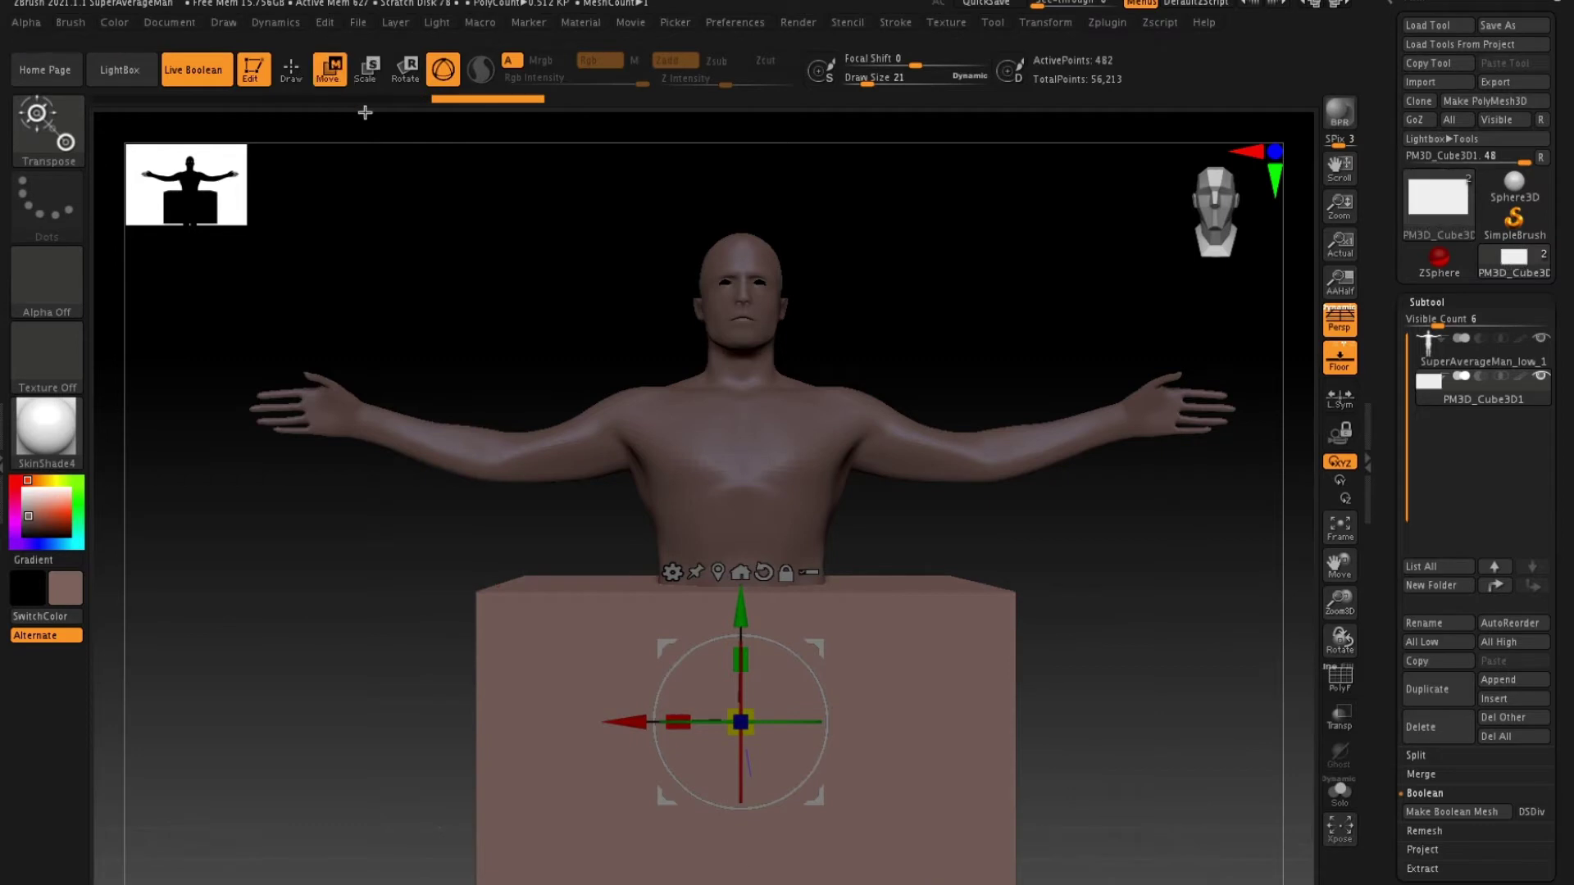
drag(820, 646, 470, 361)
mouse_move(937, 401)
mouse_down()
mouse_move(942, 545)
mouse_move(895, 707)
mouse_move(948, 376)
mouse_up()
mouse_move(279, 441)
mouse_down()
mouse_move(238, 435)
mouse_move(274, 435)
mouse_up()
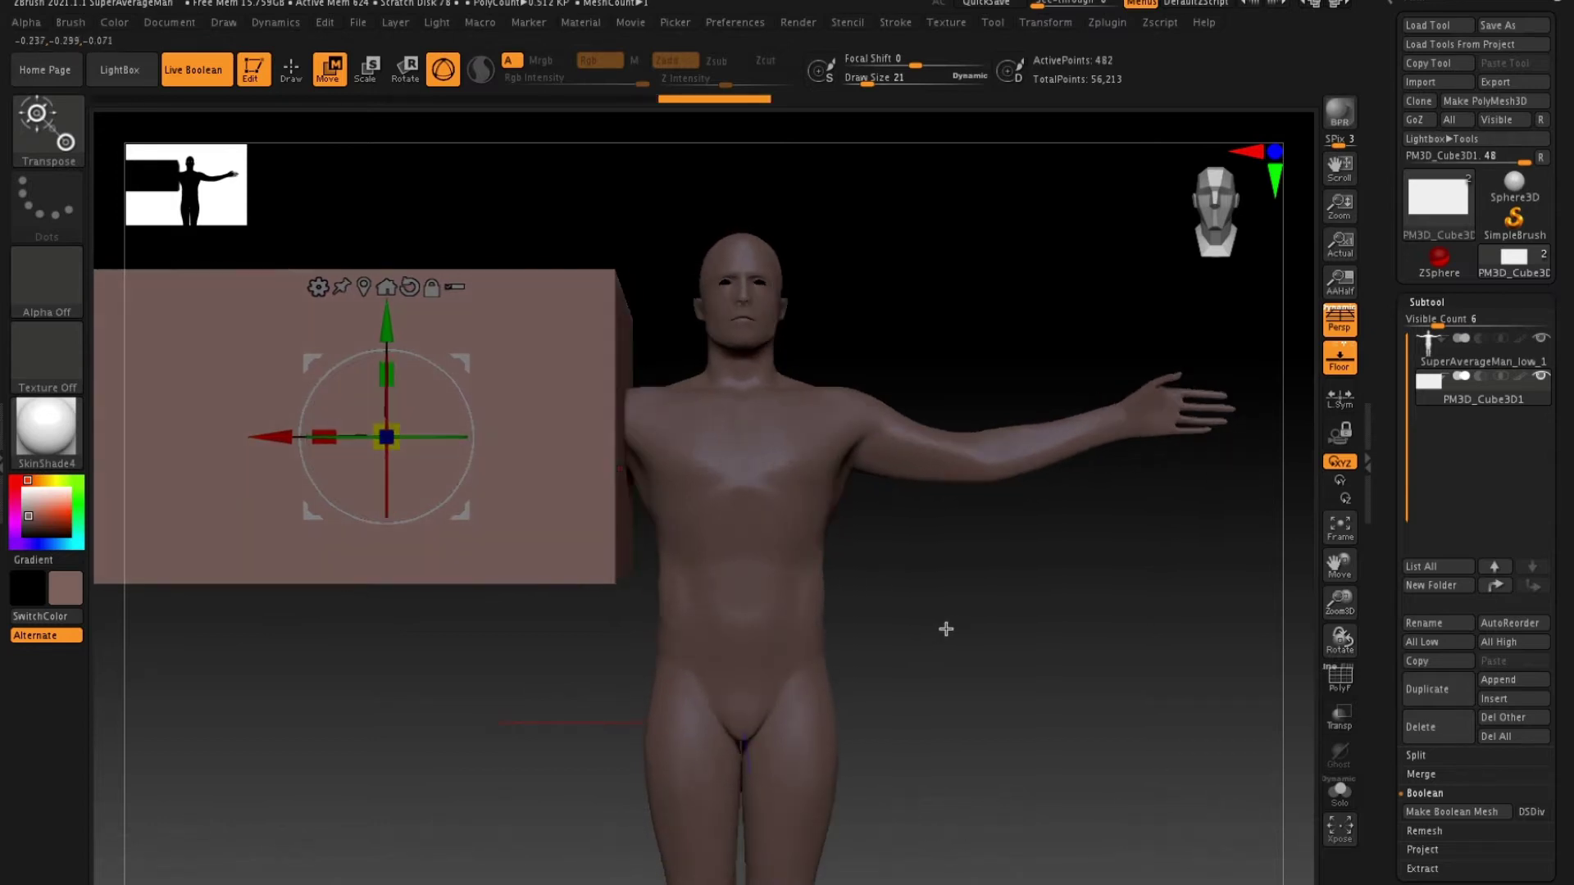
drag(939, 598, 998, 418)
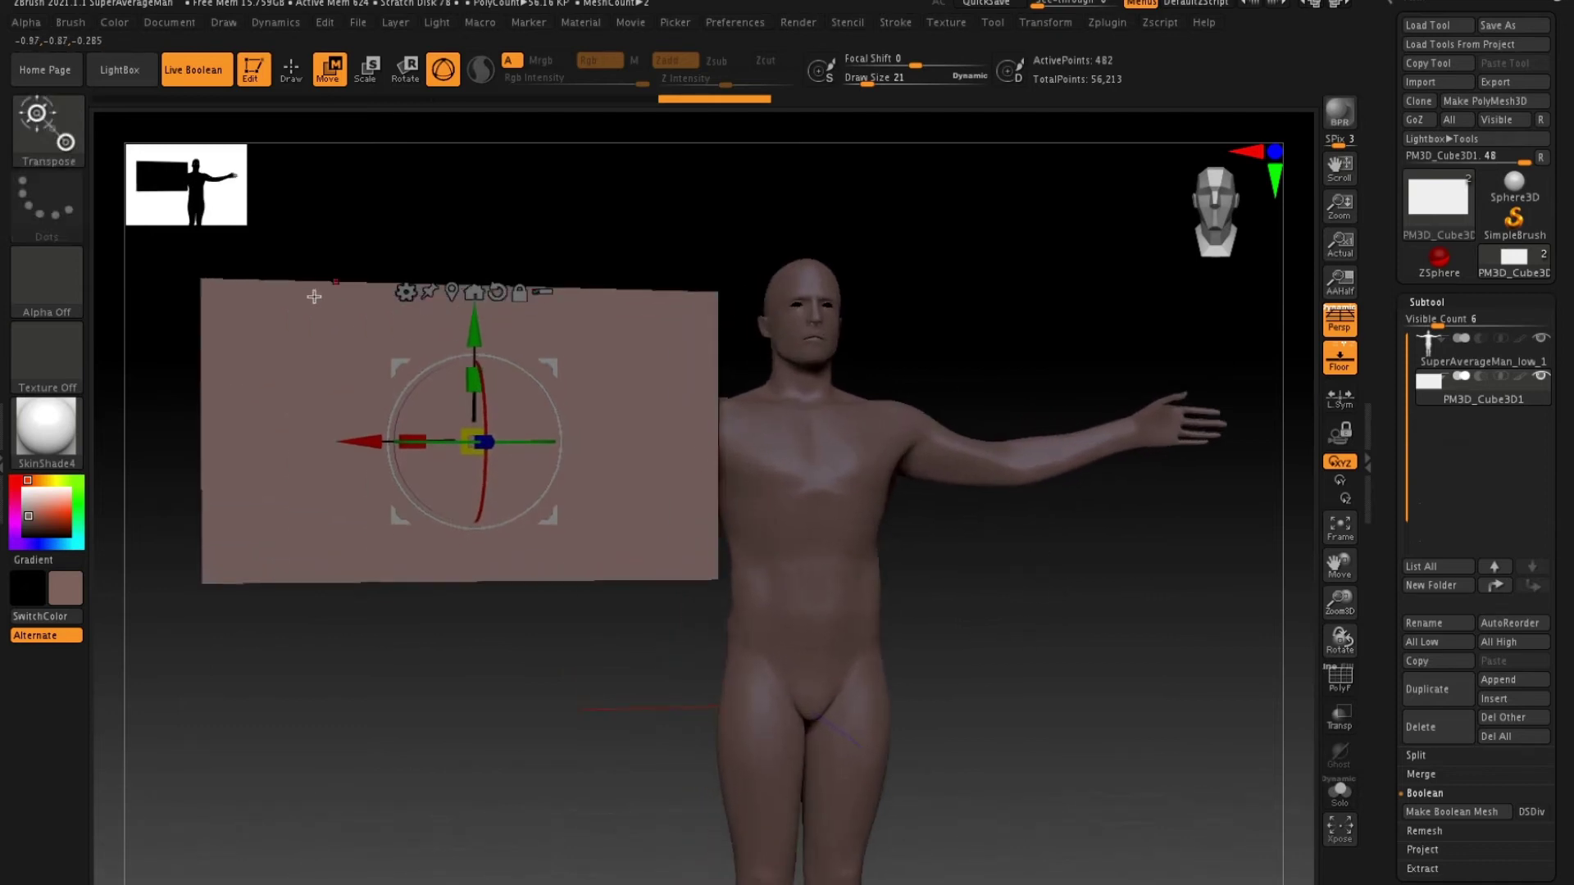
With Live Boolean enabled, set the cube subtool to subtraction to cut off the figure's right arm.
click(210, 65)
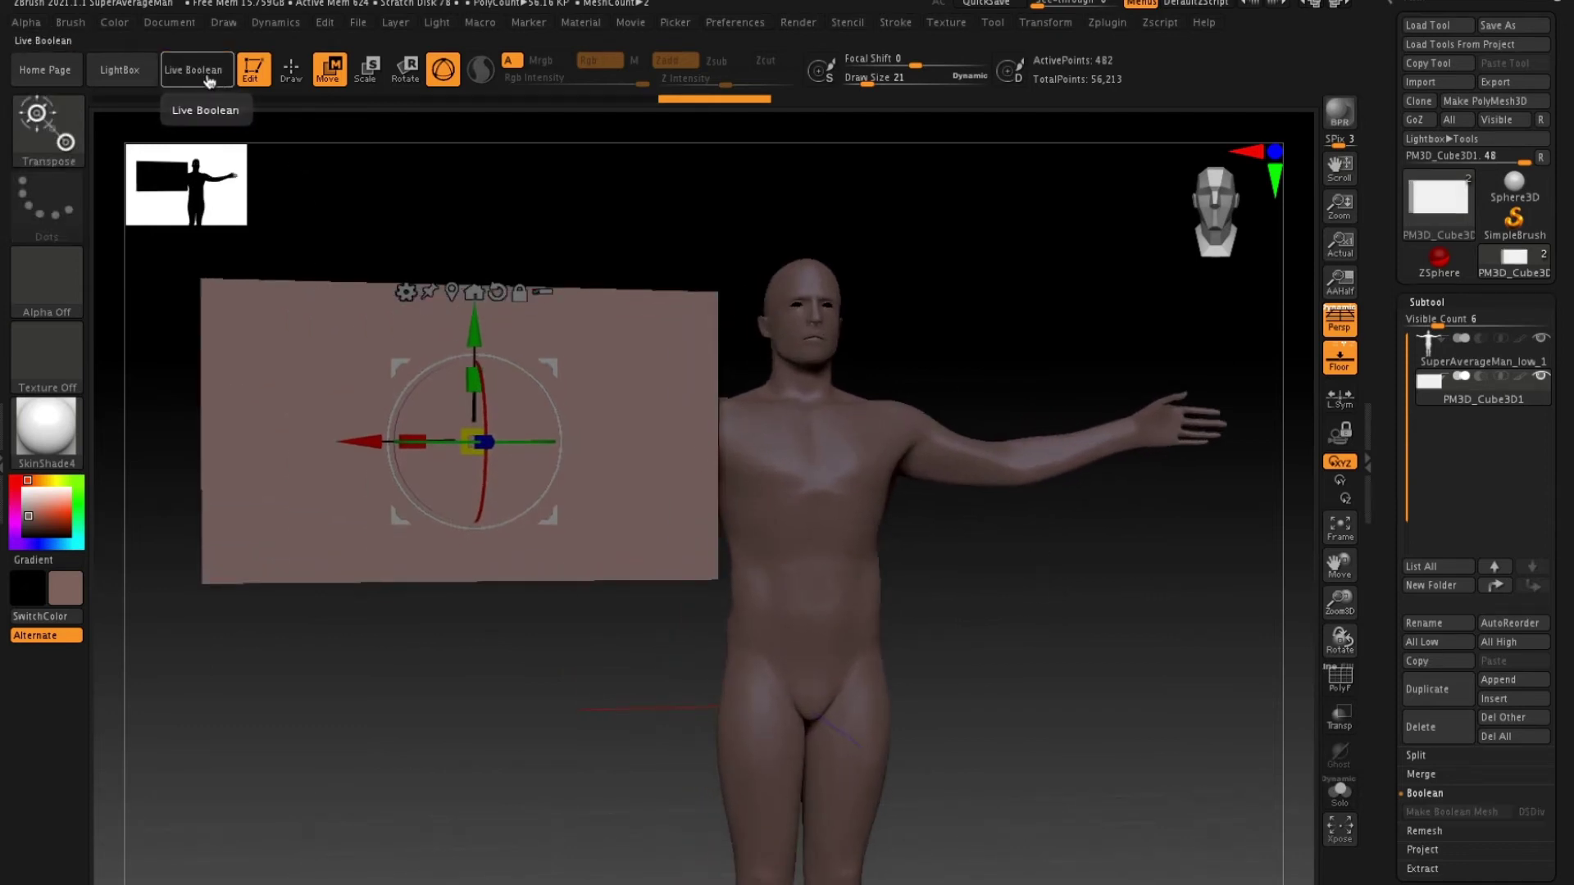
click(205, 77)
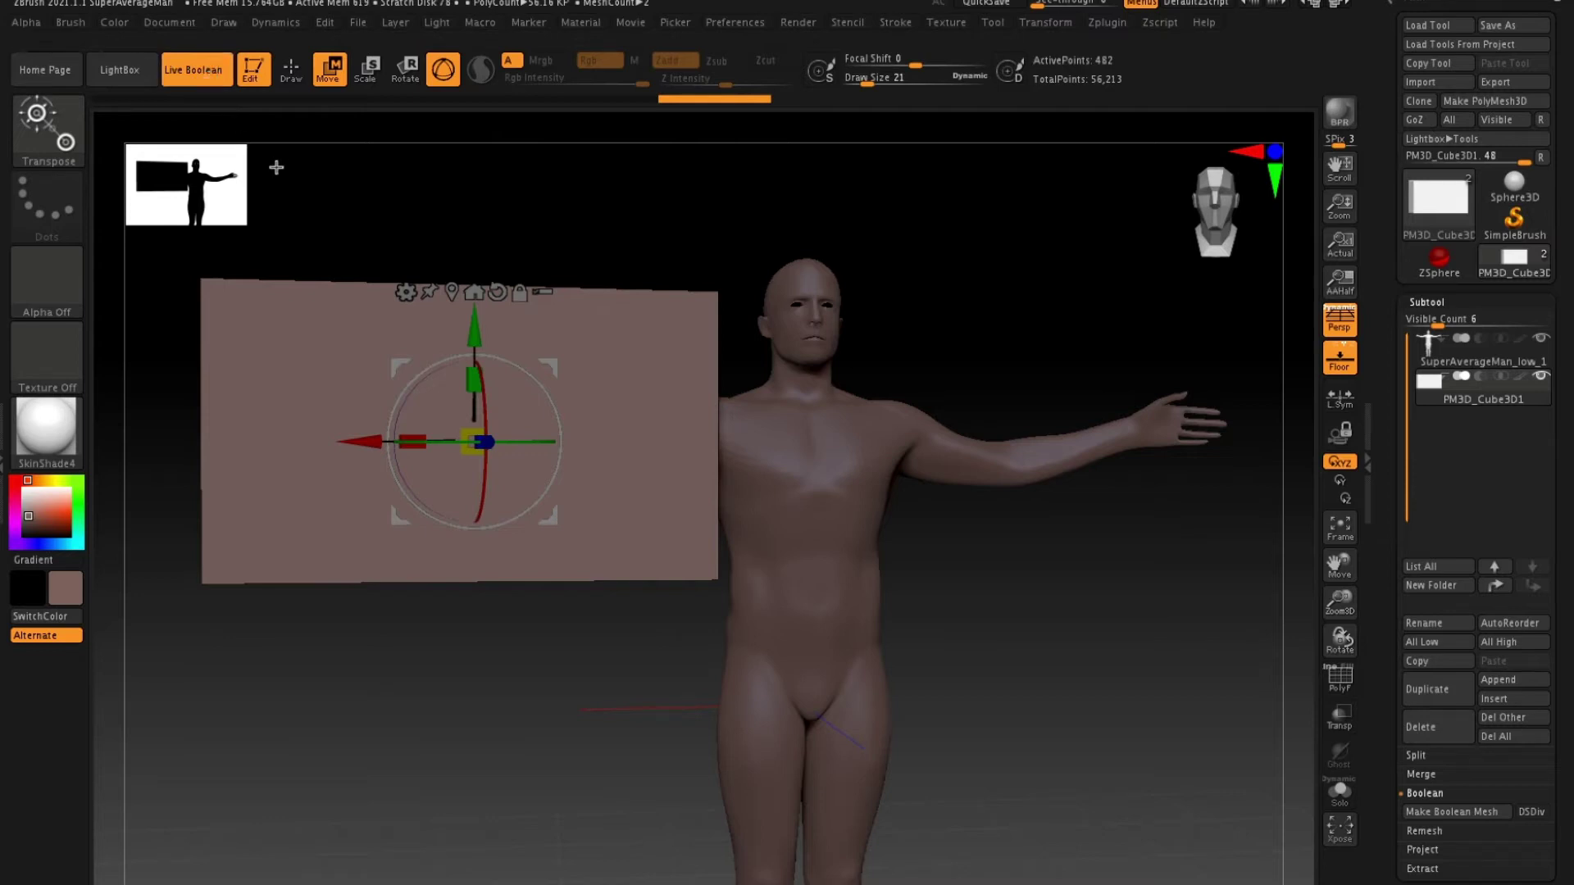
mouse_move(1427, 354)
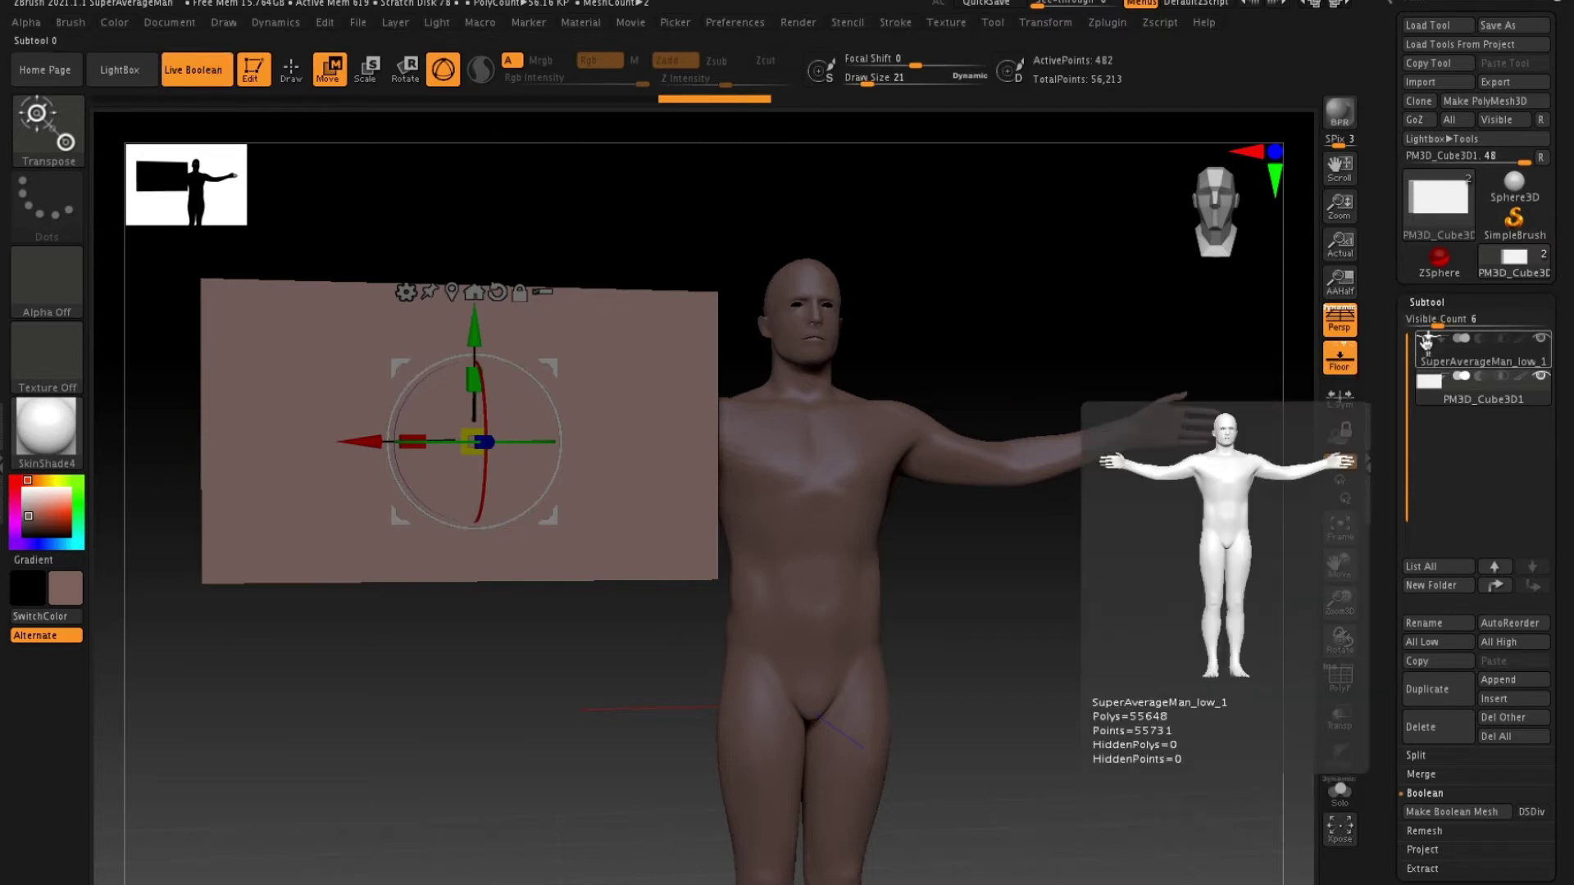
mouse_move(1428, 386)
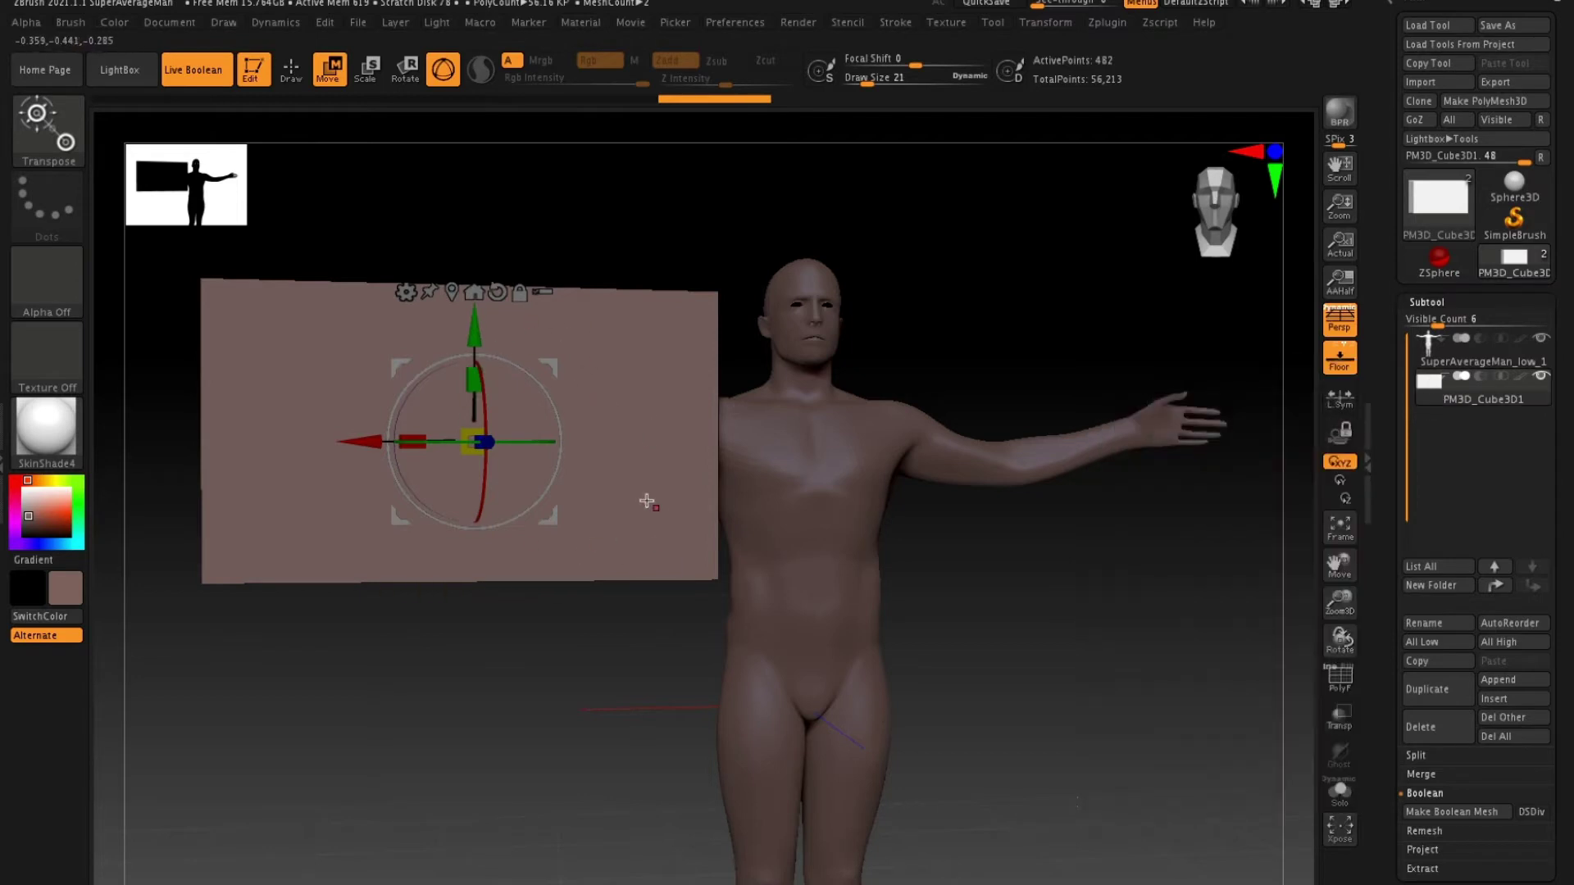
shift+drag(961, 342, 901, 336)
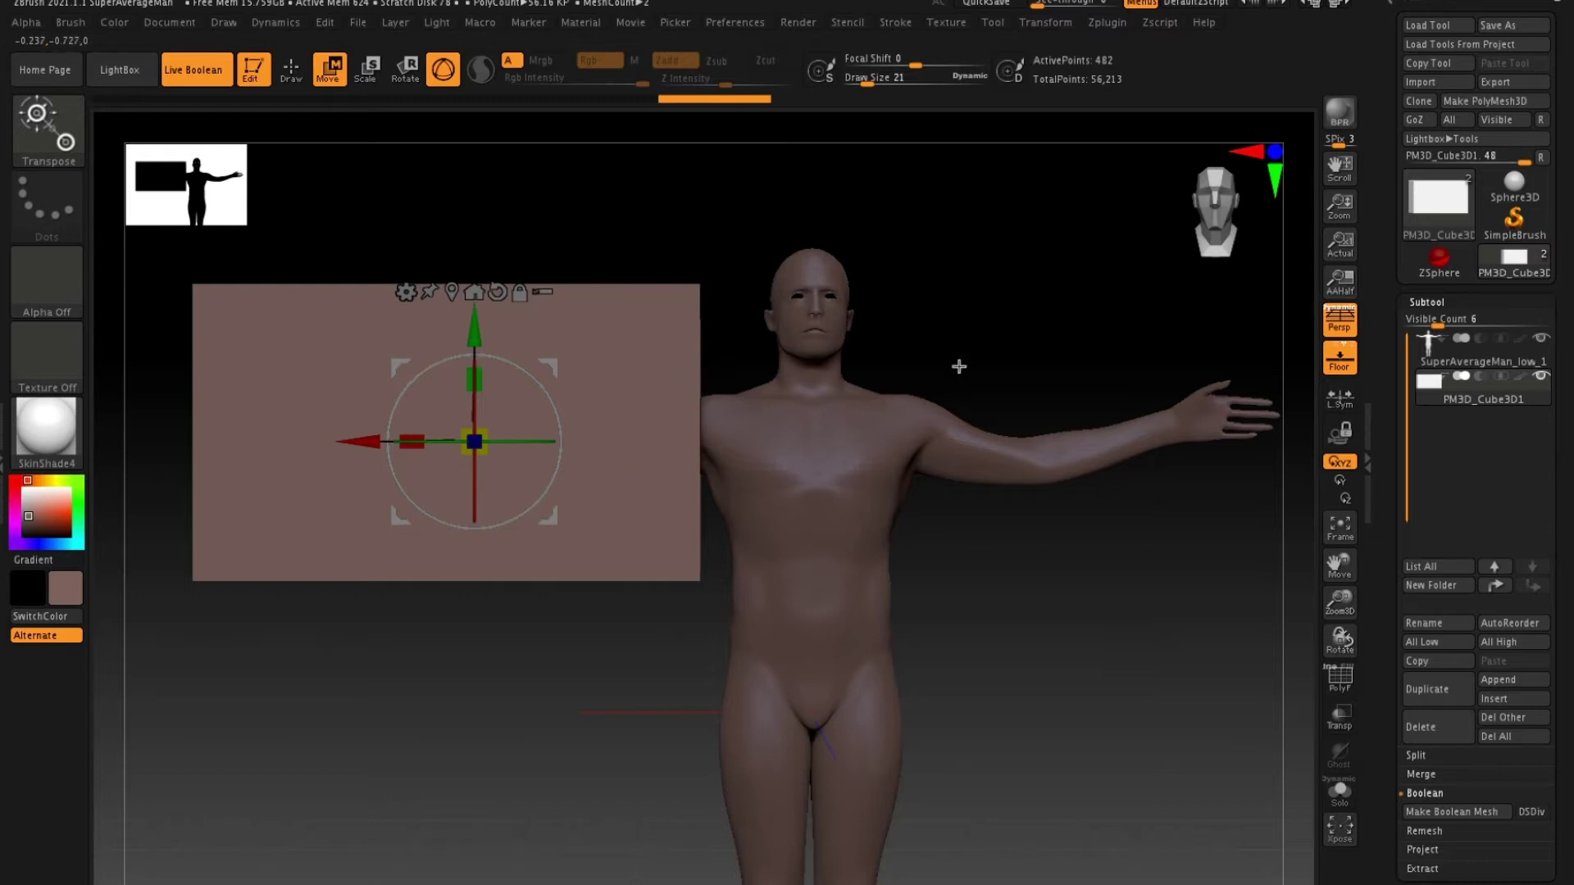
drag(1002, 350, 1013, 350)
mouse_move(1495, 383)
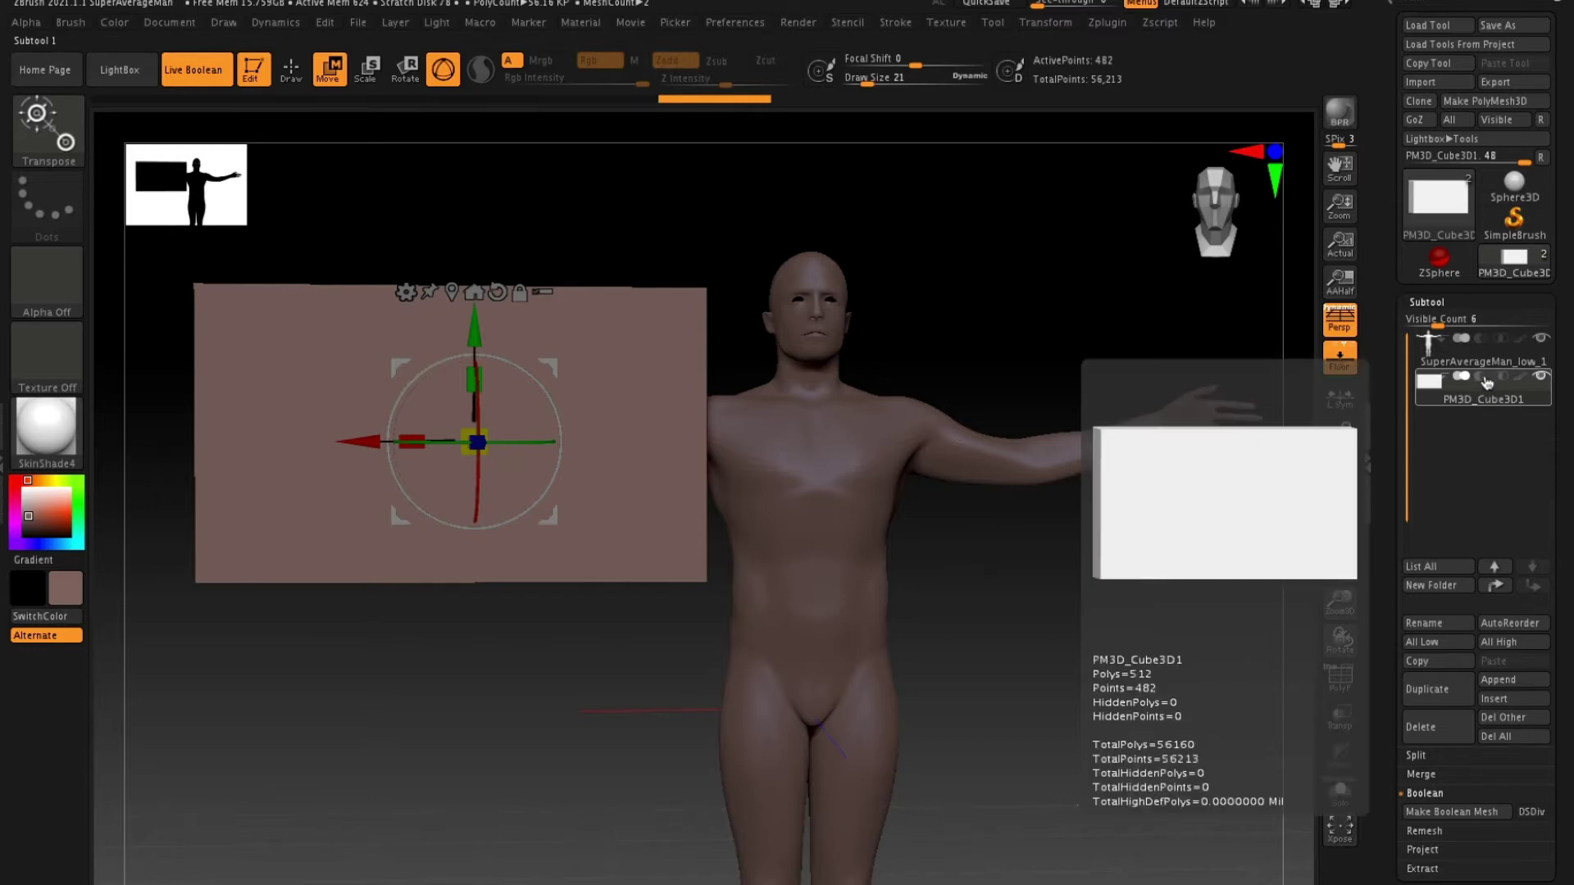
click(1481, 379)
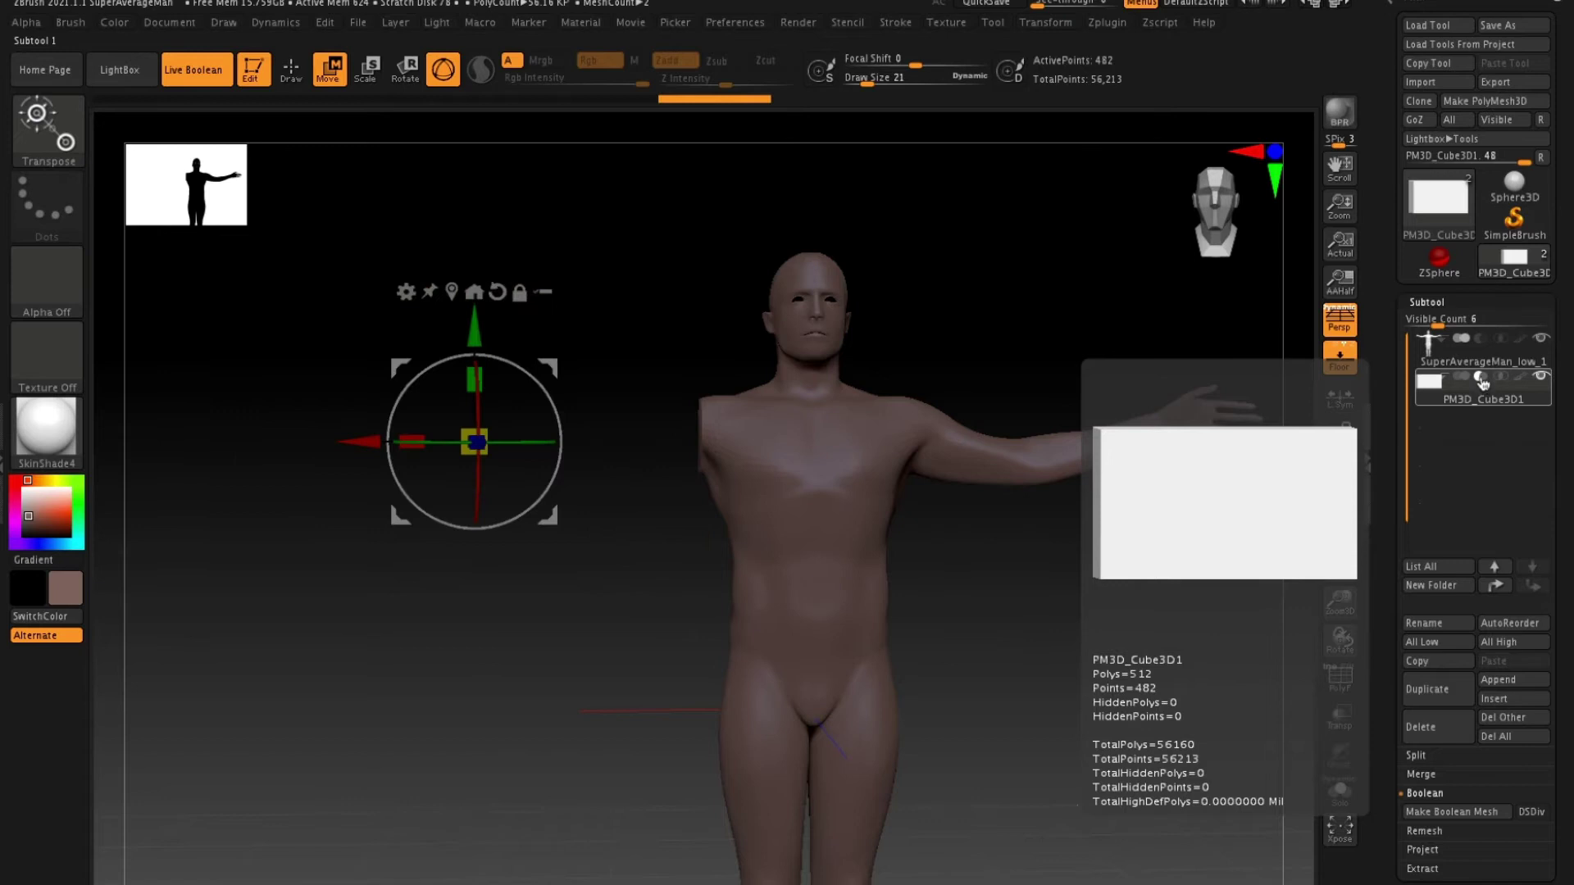
Examine the shoulder cut and the two subtools using wireframe, transparency and solo display, selecting the figure subtool.
drag(1054, 407, 741, 423)
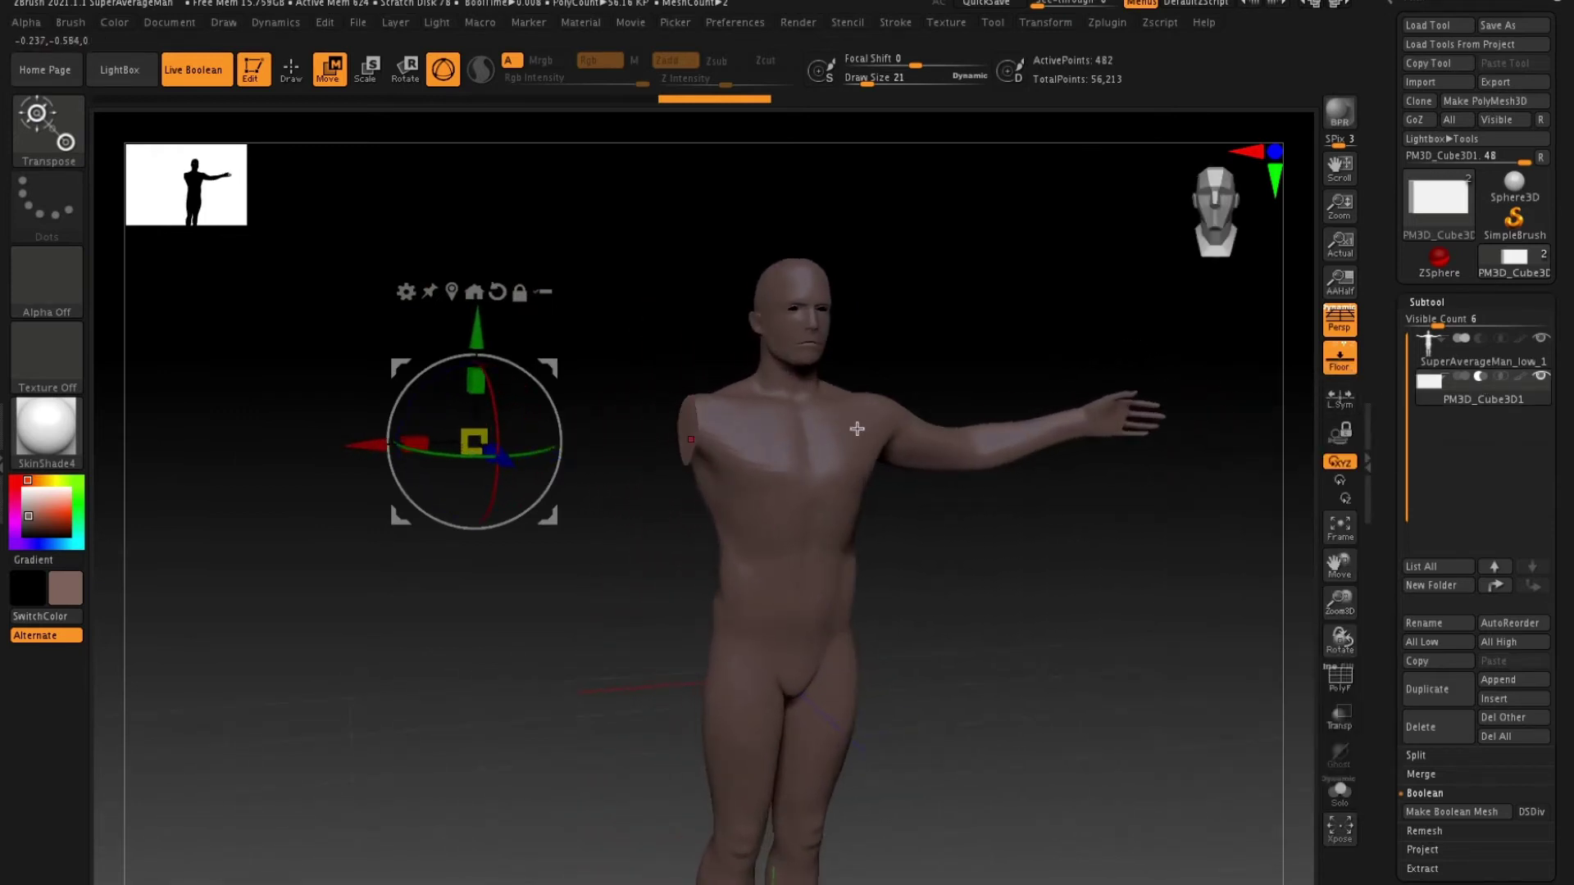
click(1355, 685)
drag(1128, 555, 1106, 552)
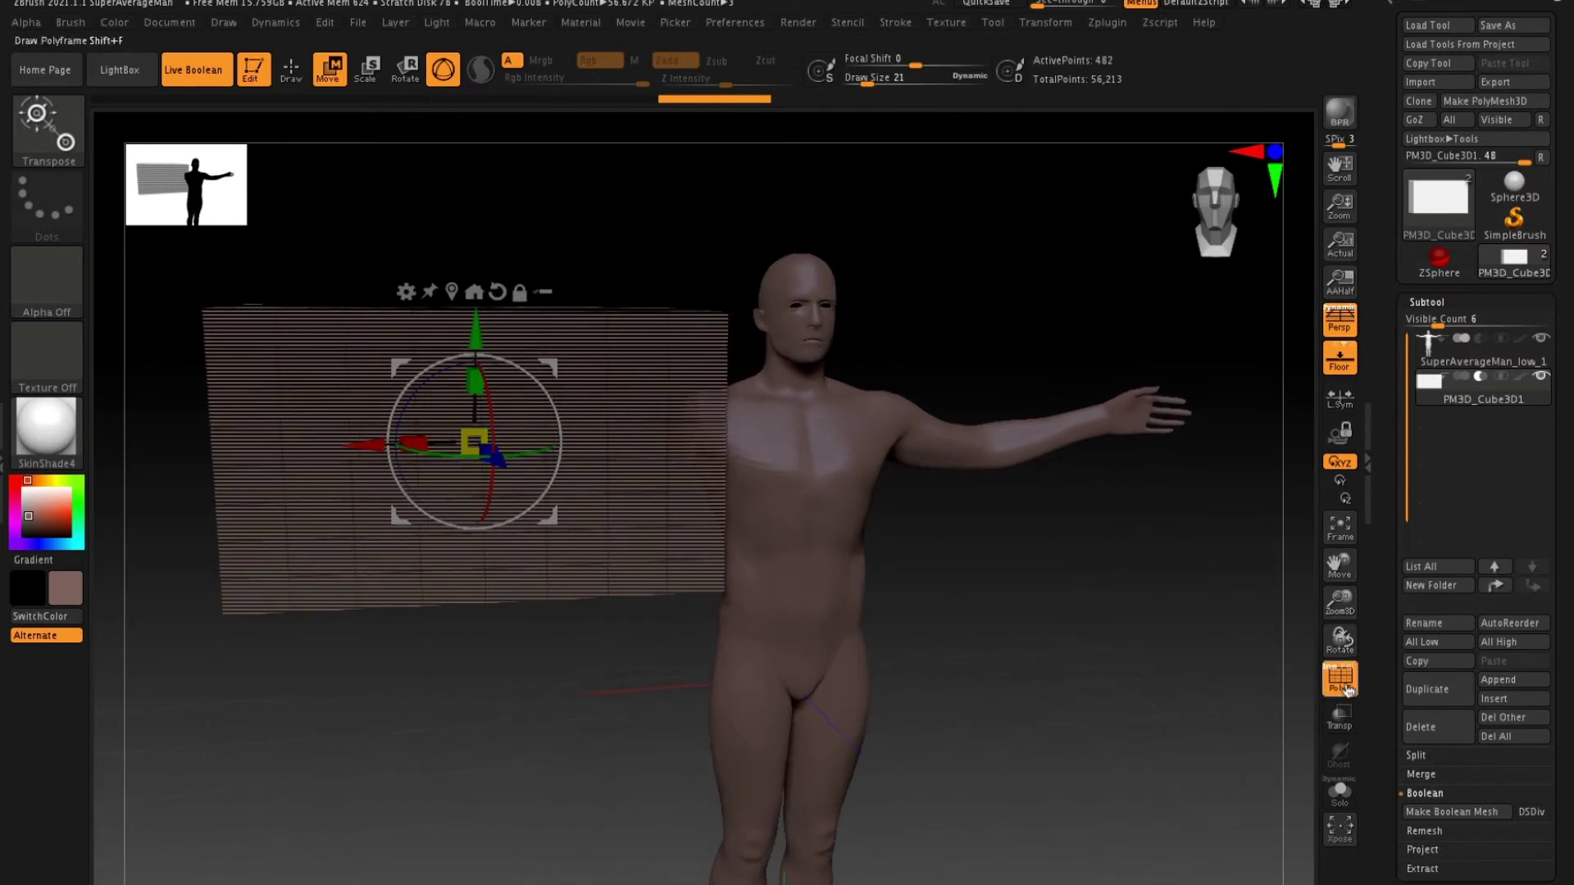
click(1343, 719)
click(1342, 689)
click(1344, 794)
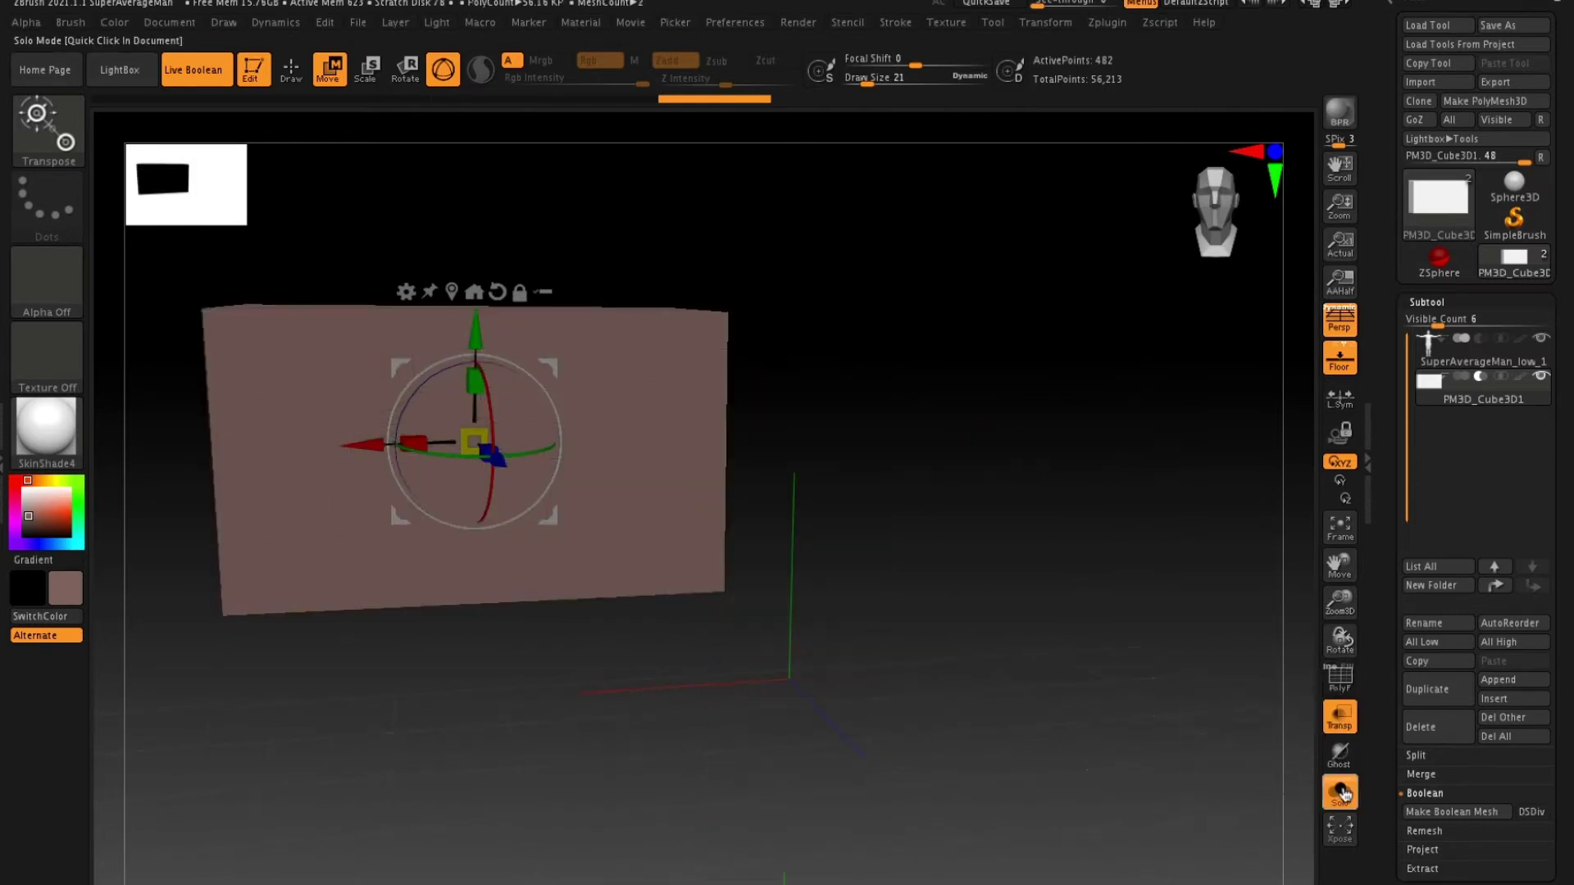
click(1443, 349)
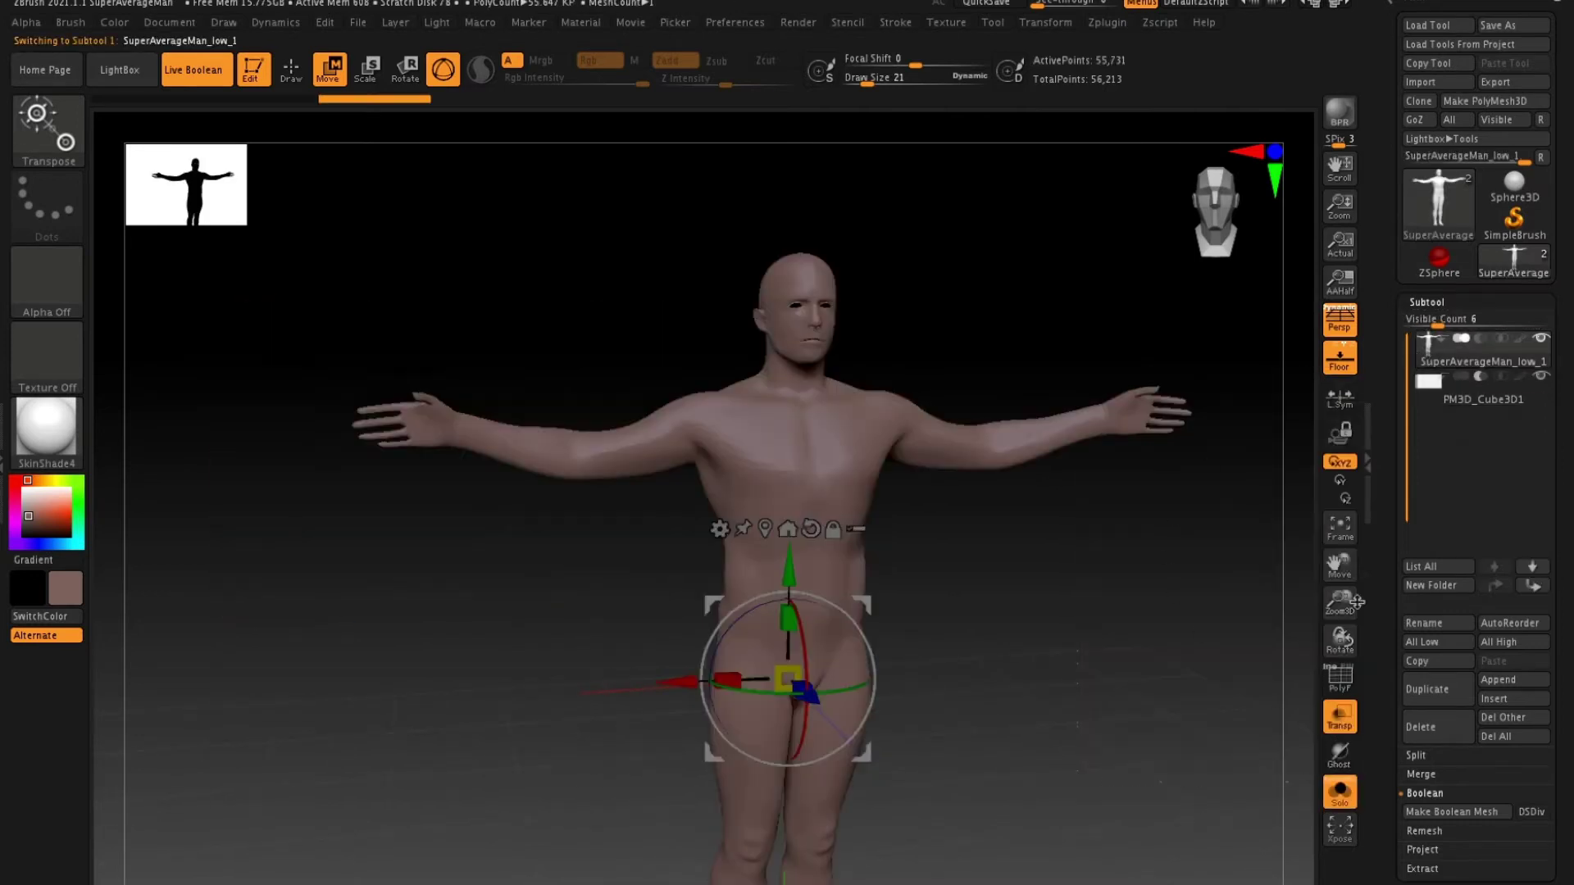
click(1341, 792)
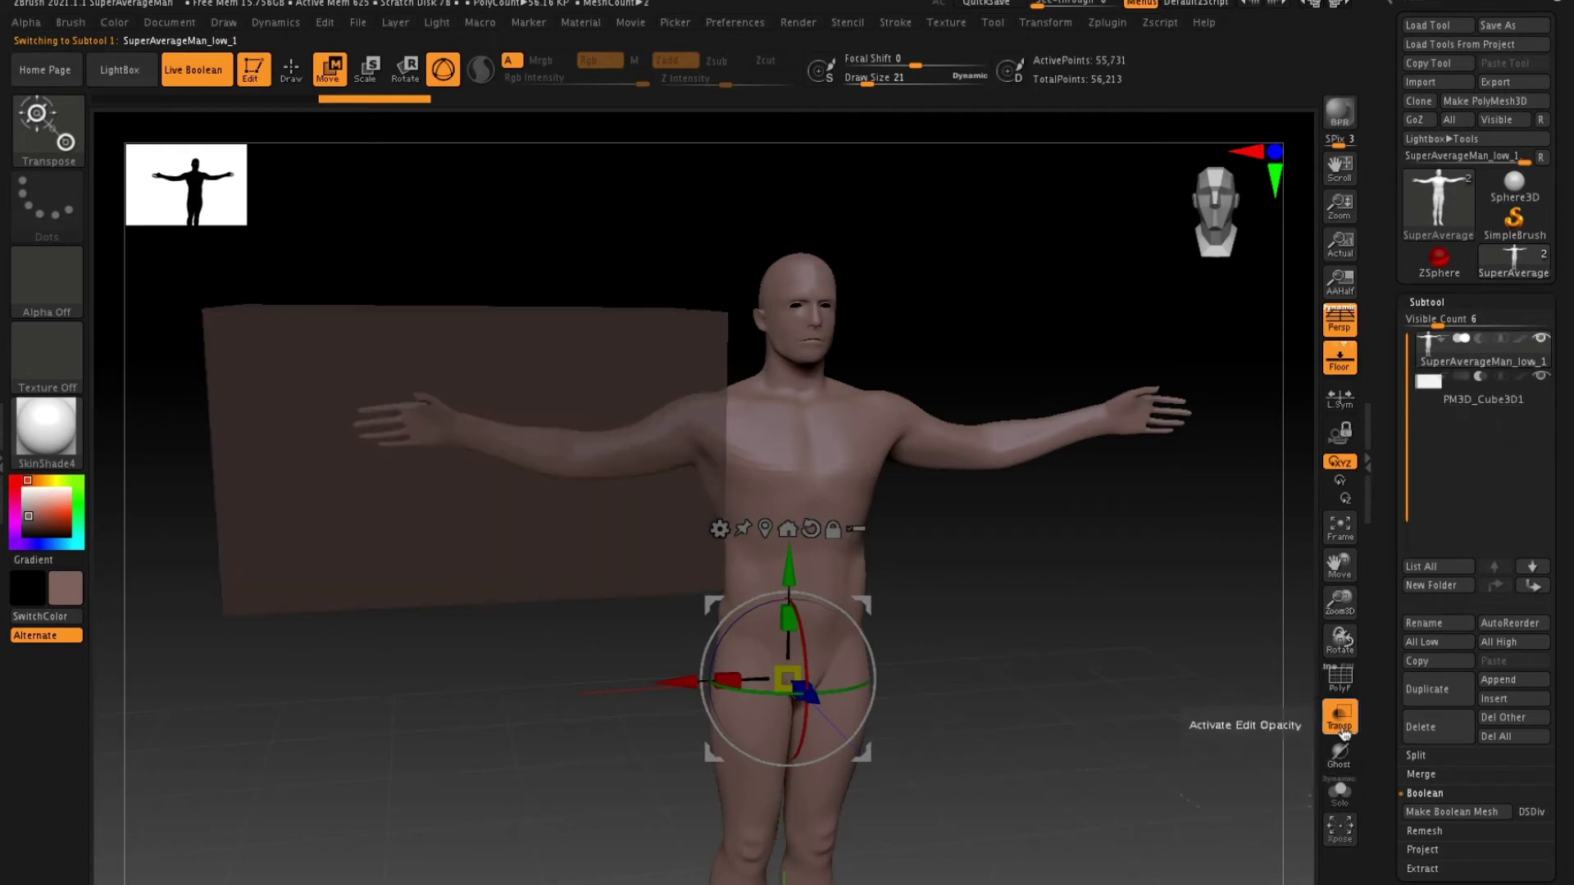
click(1345, 721)
Preview the cube subtool as an intersection that keeps only the arm, and set it back to subtraction.
drag(1117, 569, 998, 495)
alt+drag(1111, 413, 1132, 763)
alt+drag(1174, 648, 1080, 543)
click(1501, 376)
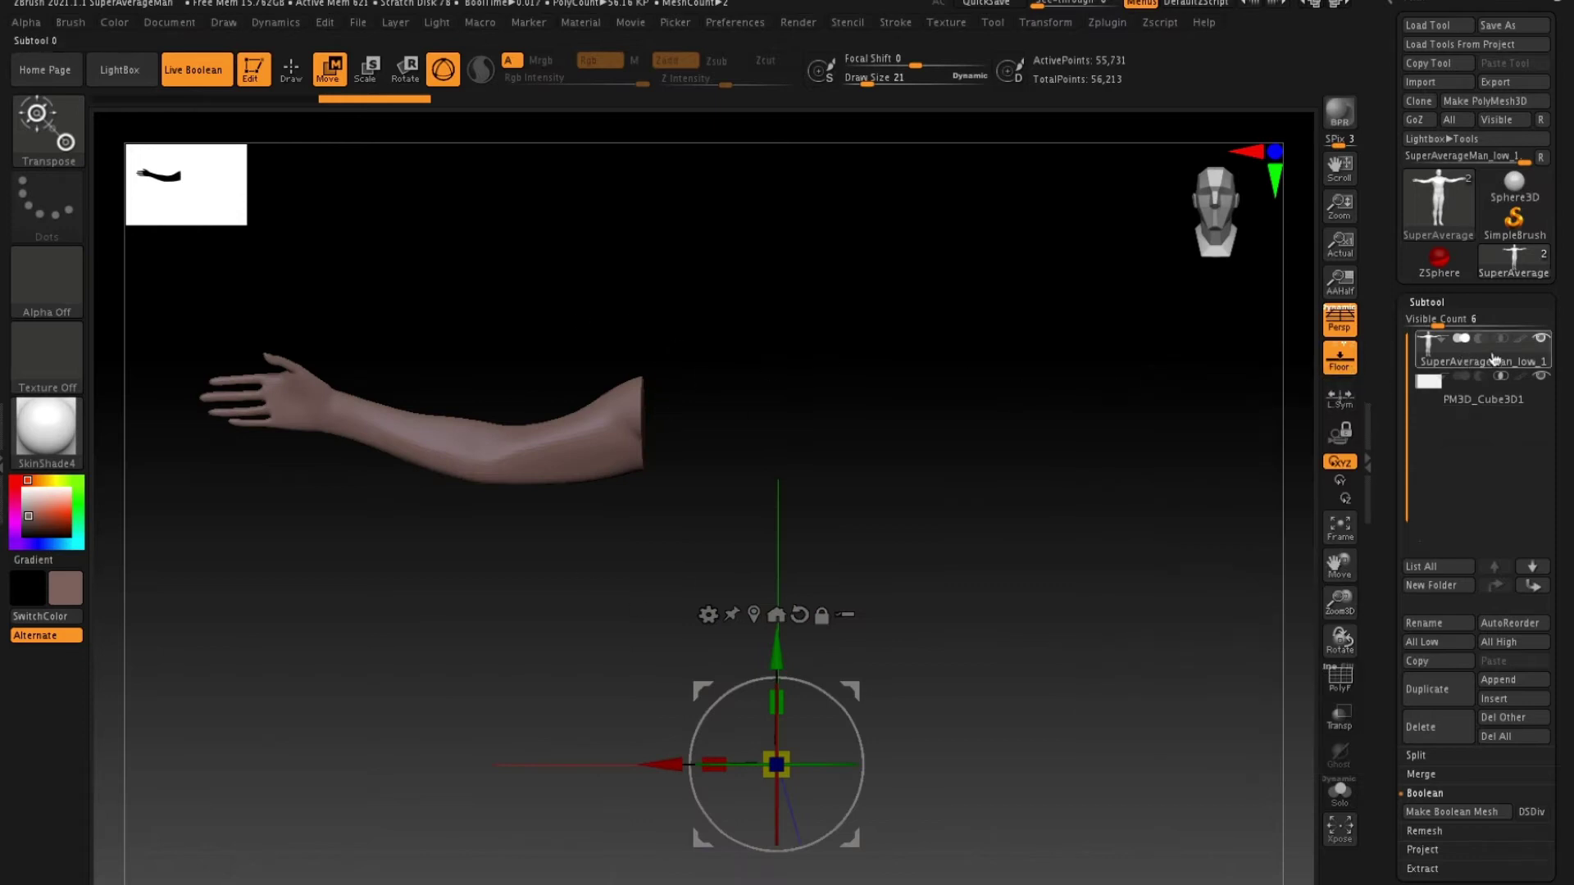
click(1486, 378)
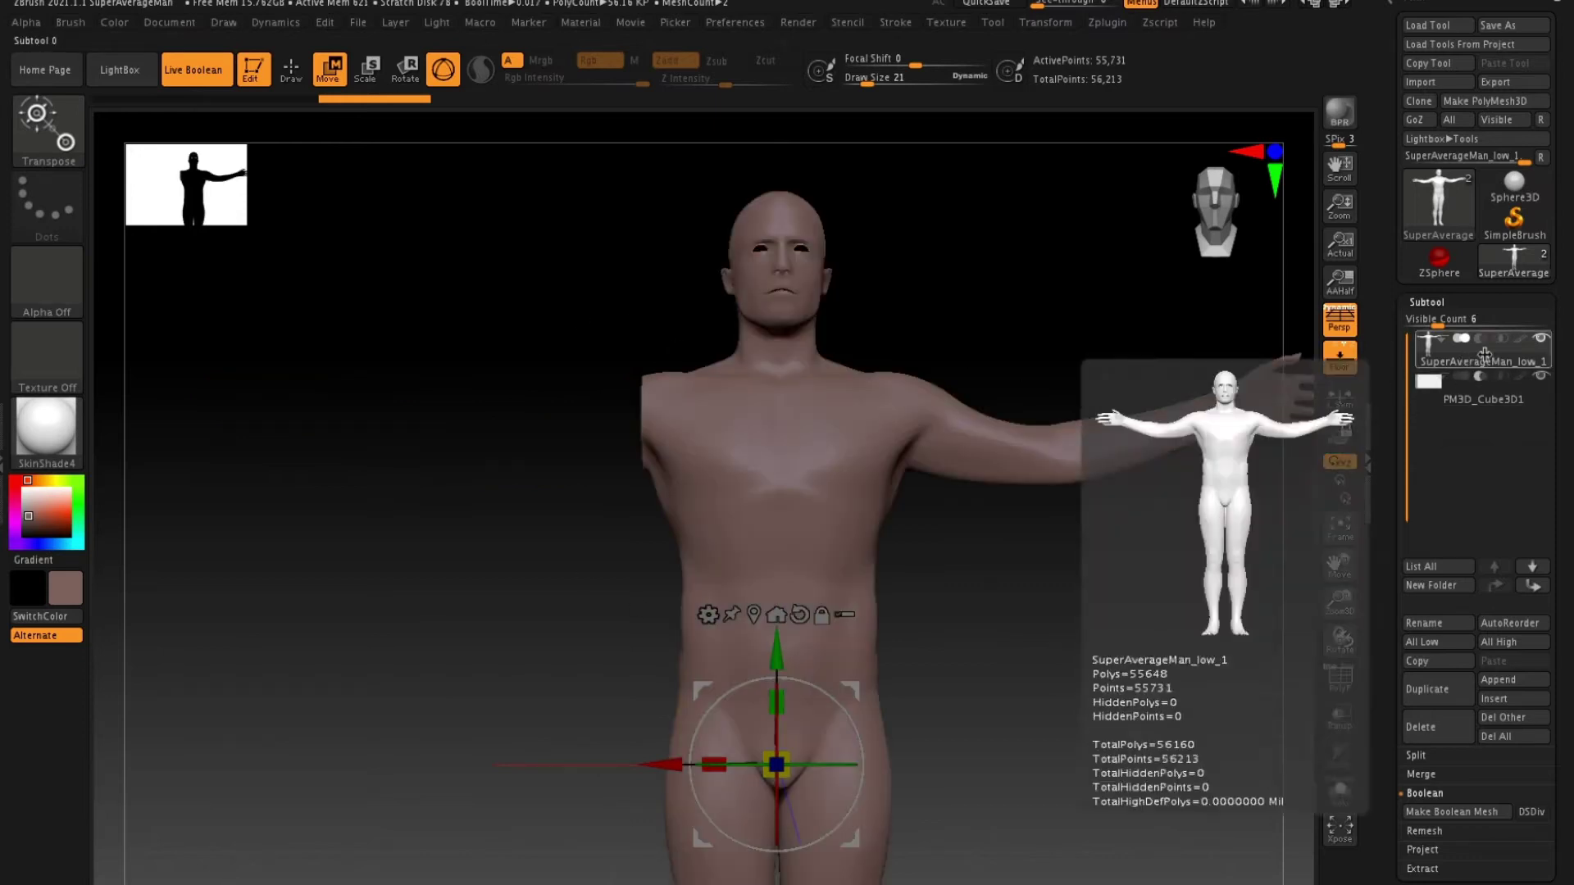
Generate the Boolean mesh from the figure and the subtracted cube.
drag(1027, 311, 738, 191)
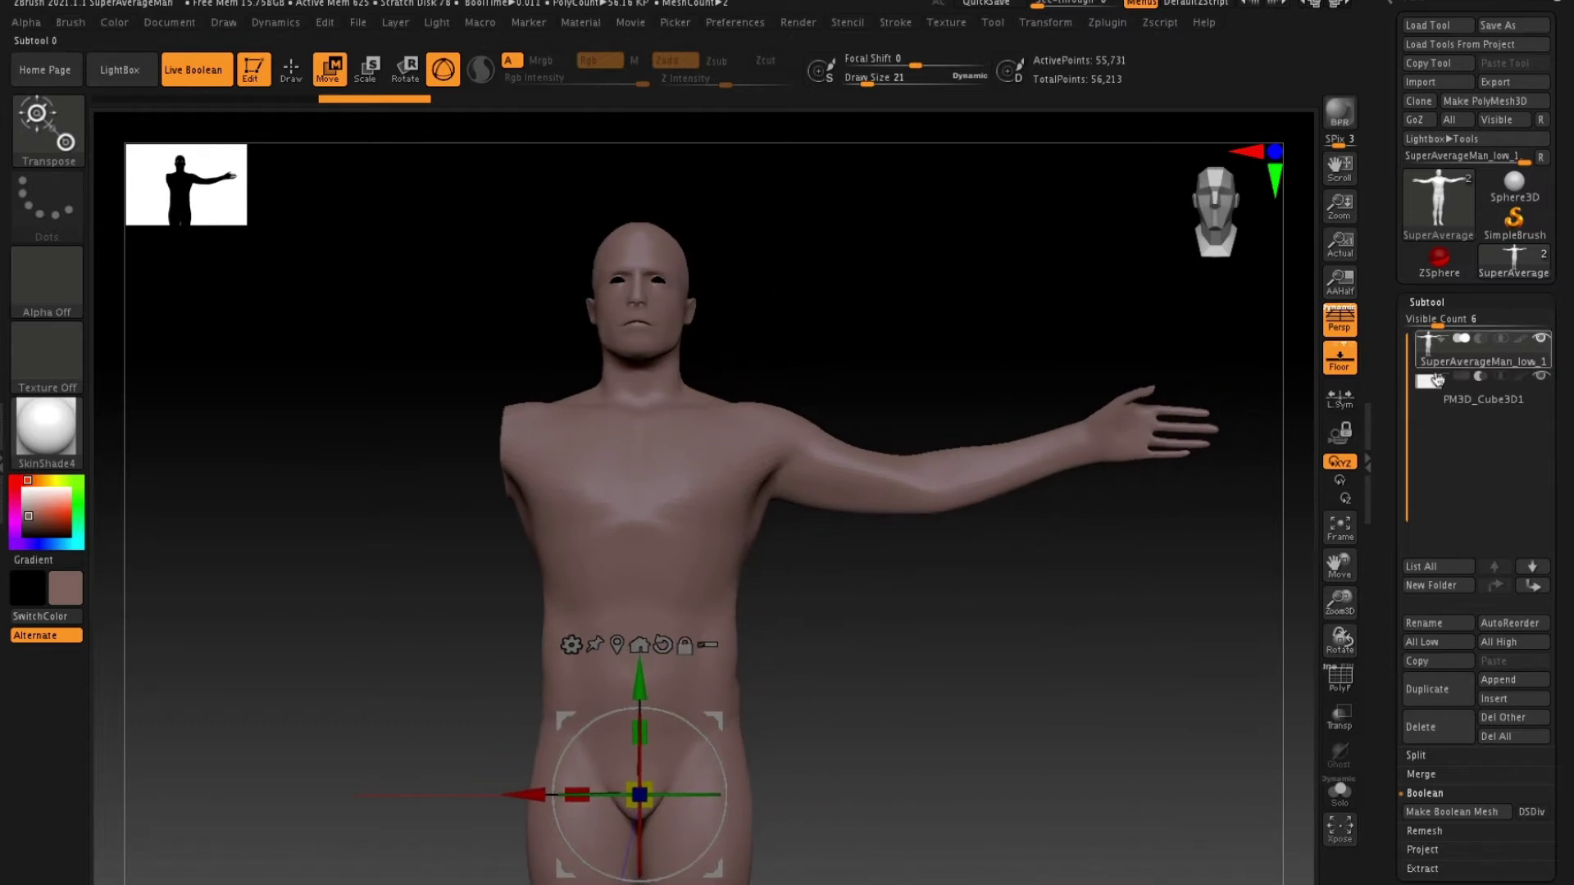
scroll(1419, 731, down, 1)
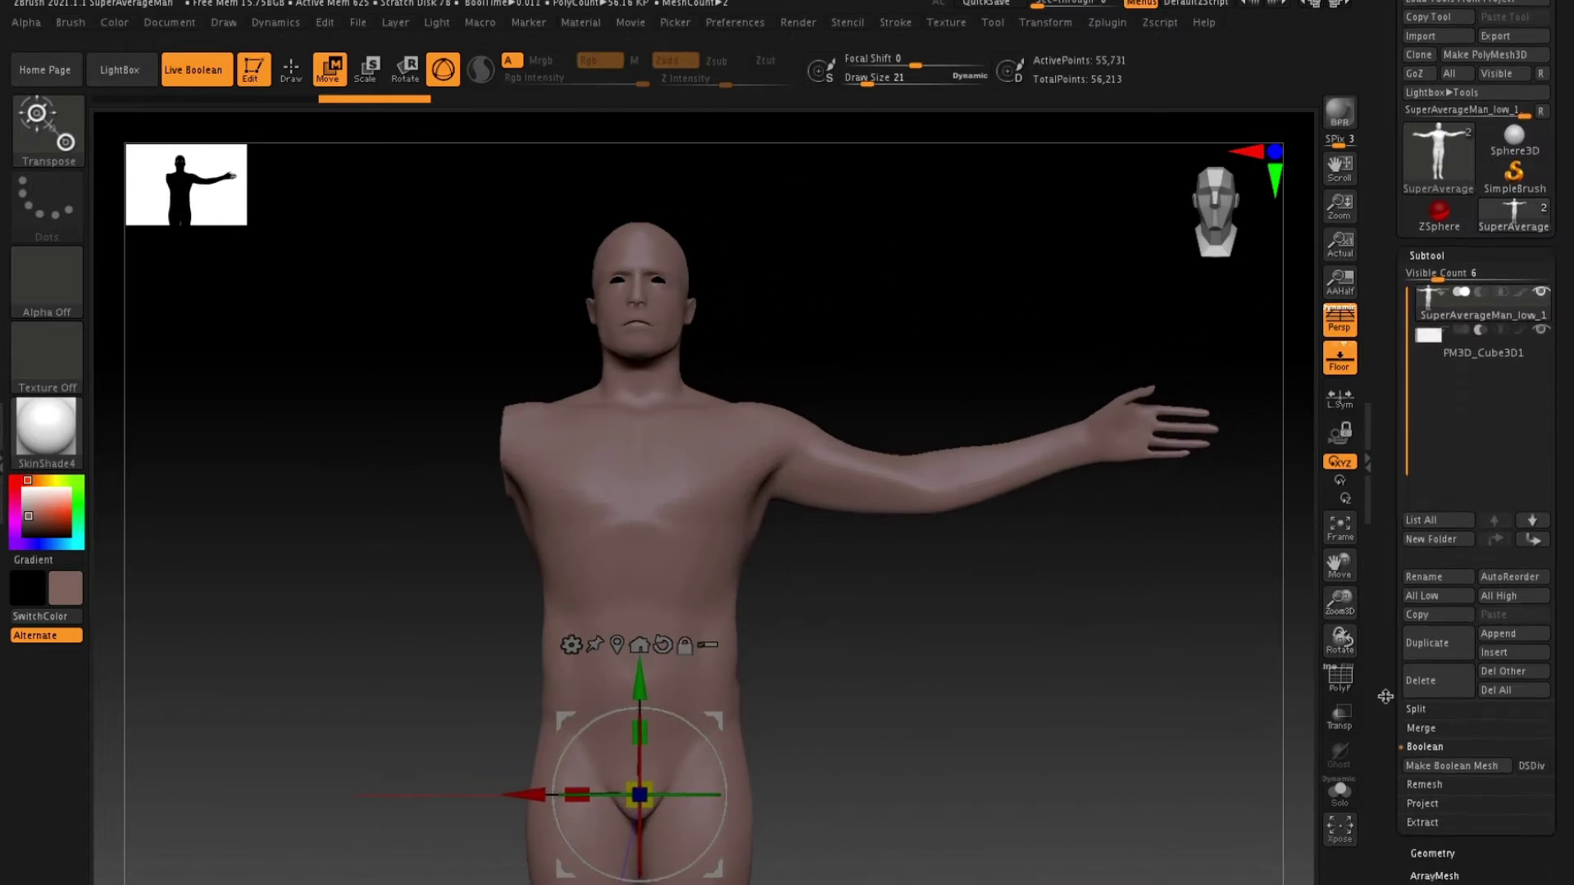
click(1426, 753)
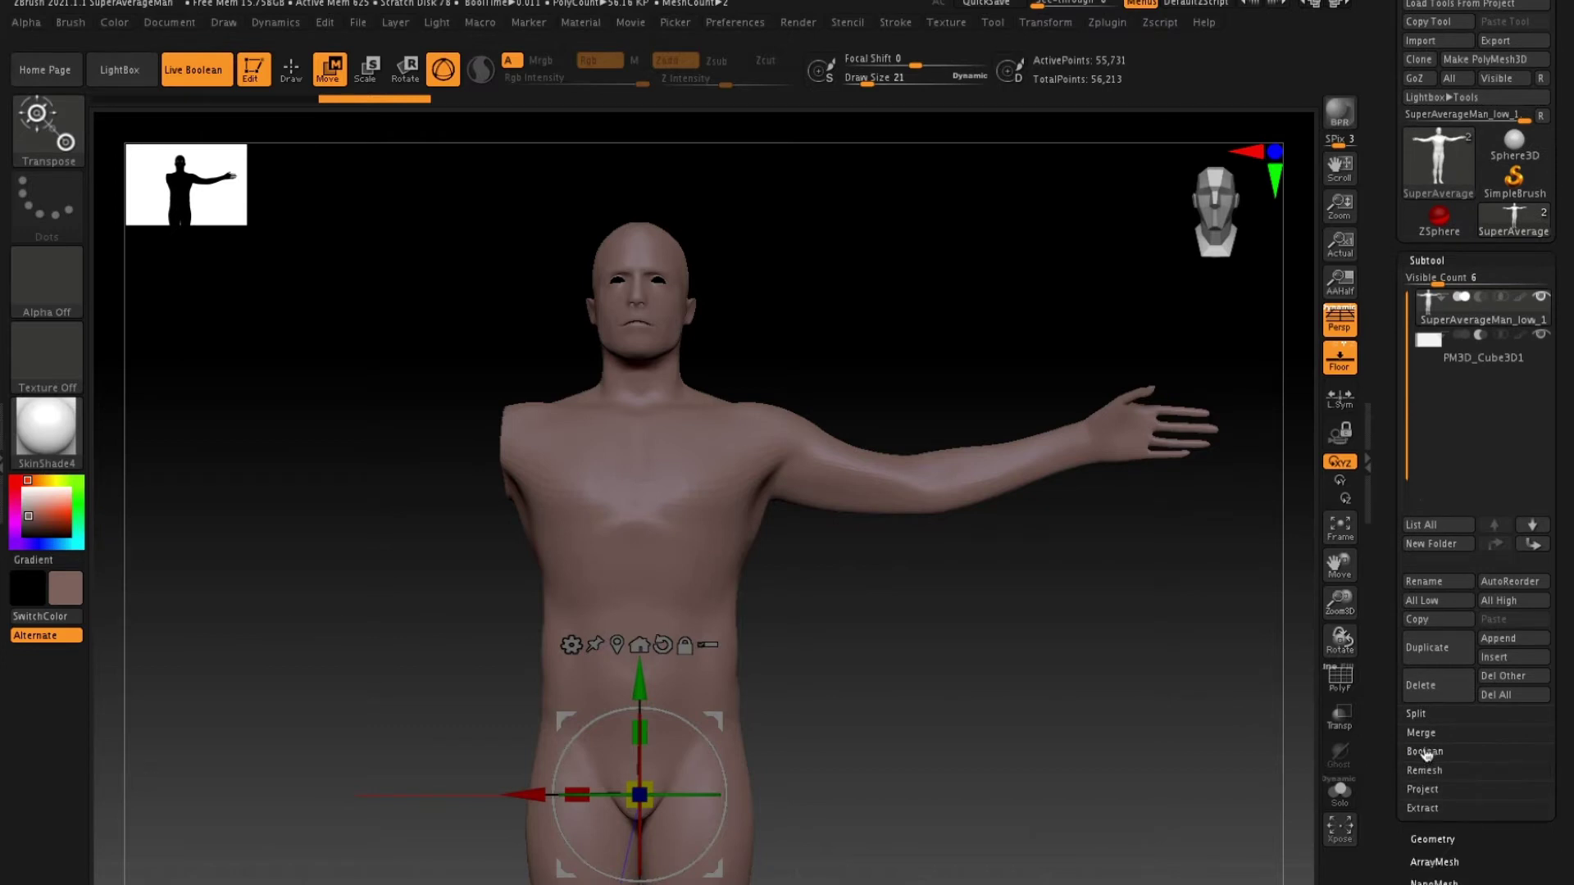
click(1426, 753)
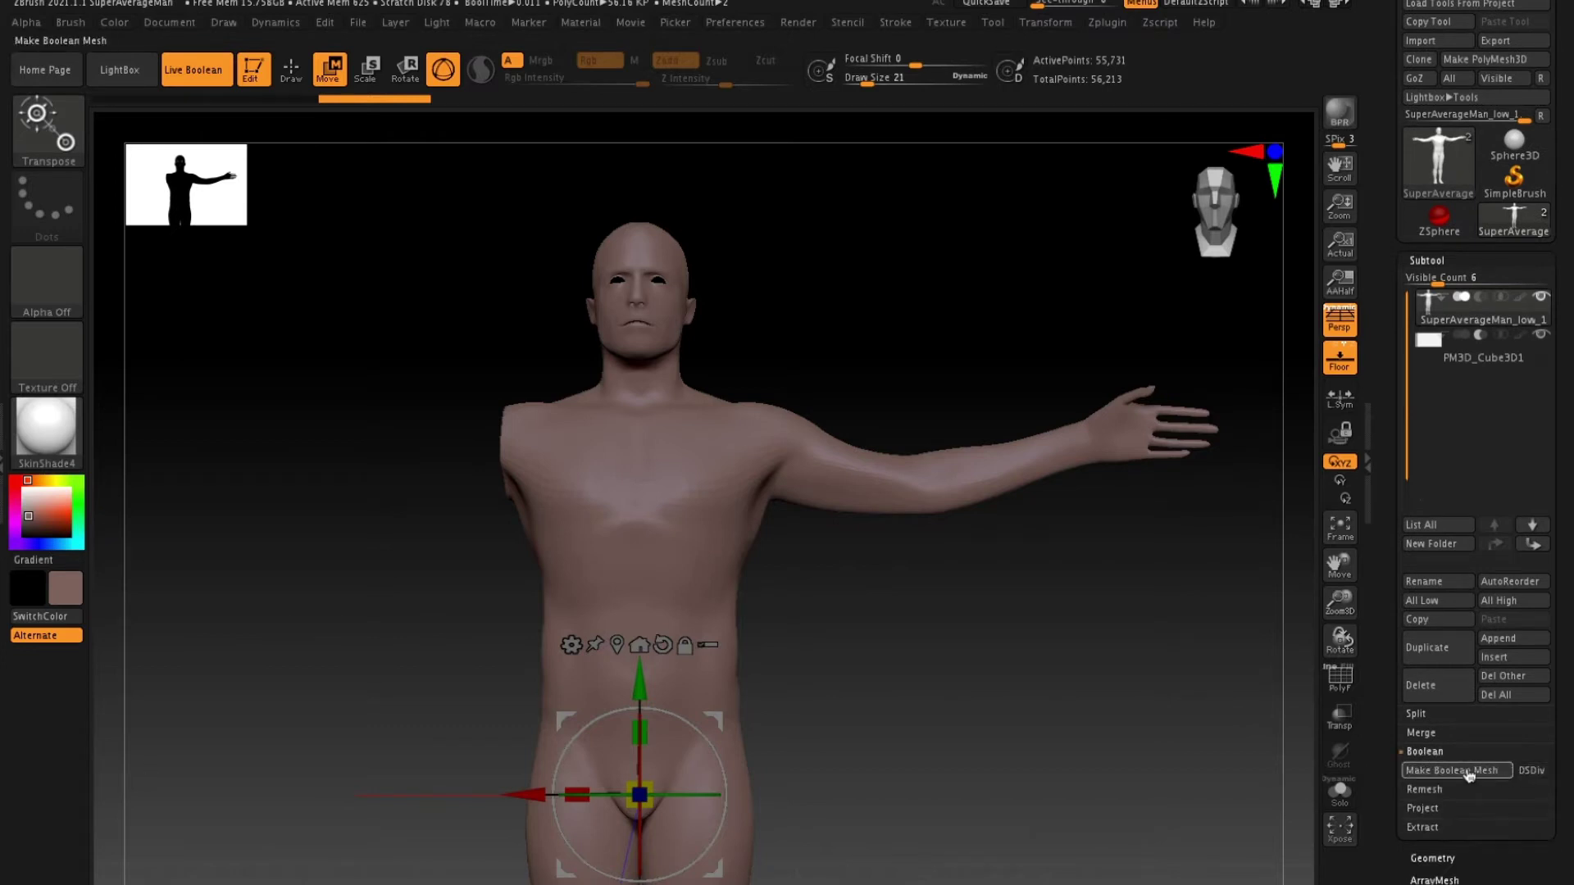
click(1460, 773)
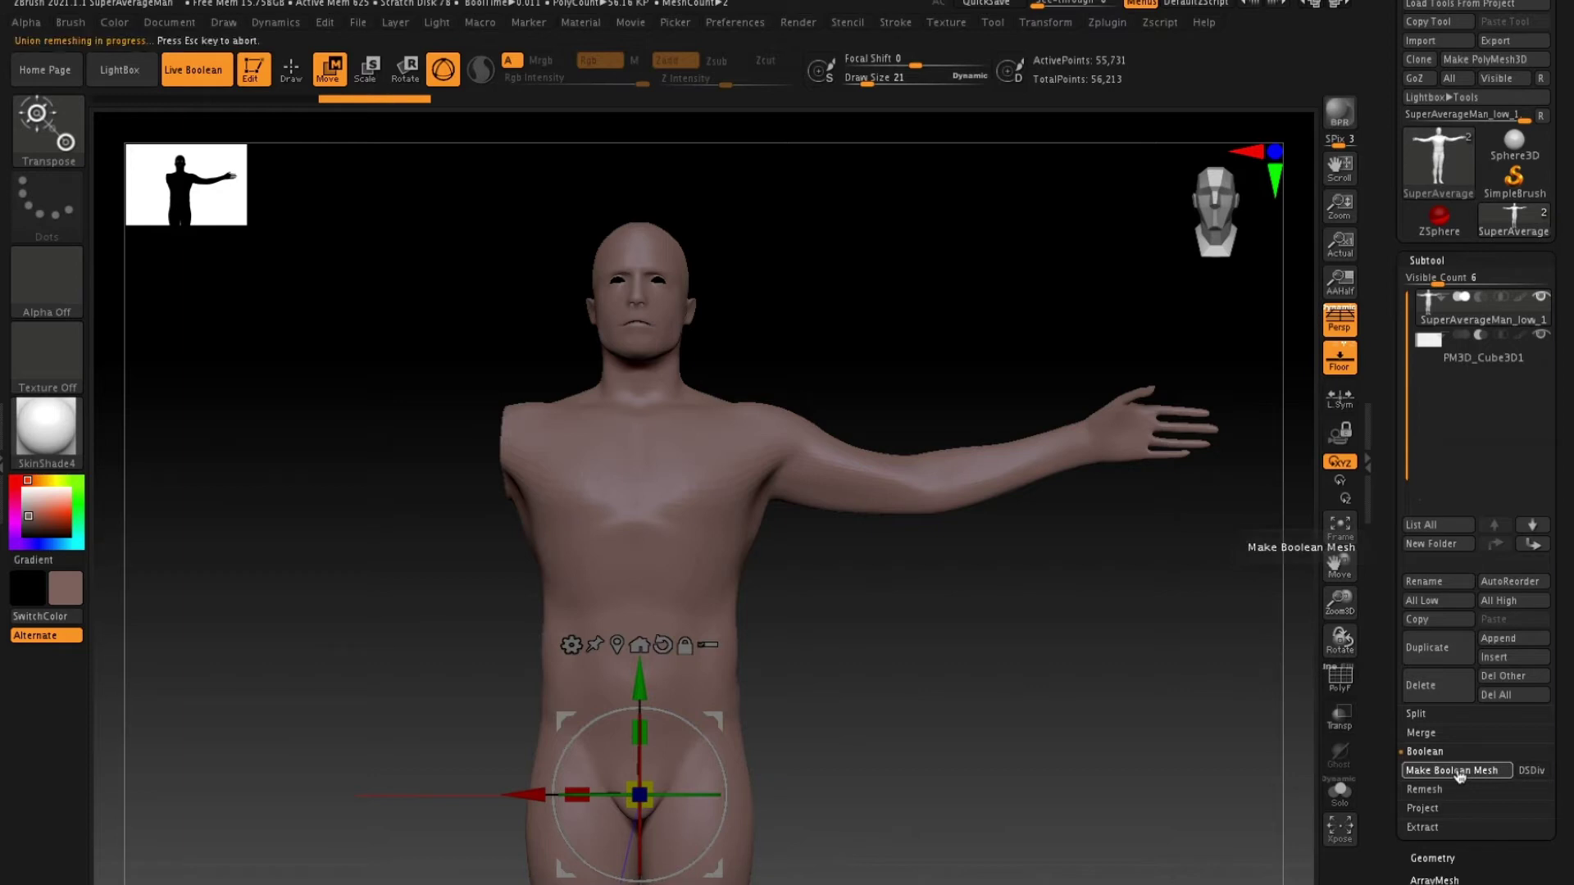
Set the cube subtool to intersection and generate a Boolean mesh of the separated arm.
mouse_move(1511, 227)
mouse_move(1436, 383)
click(1502, 375)
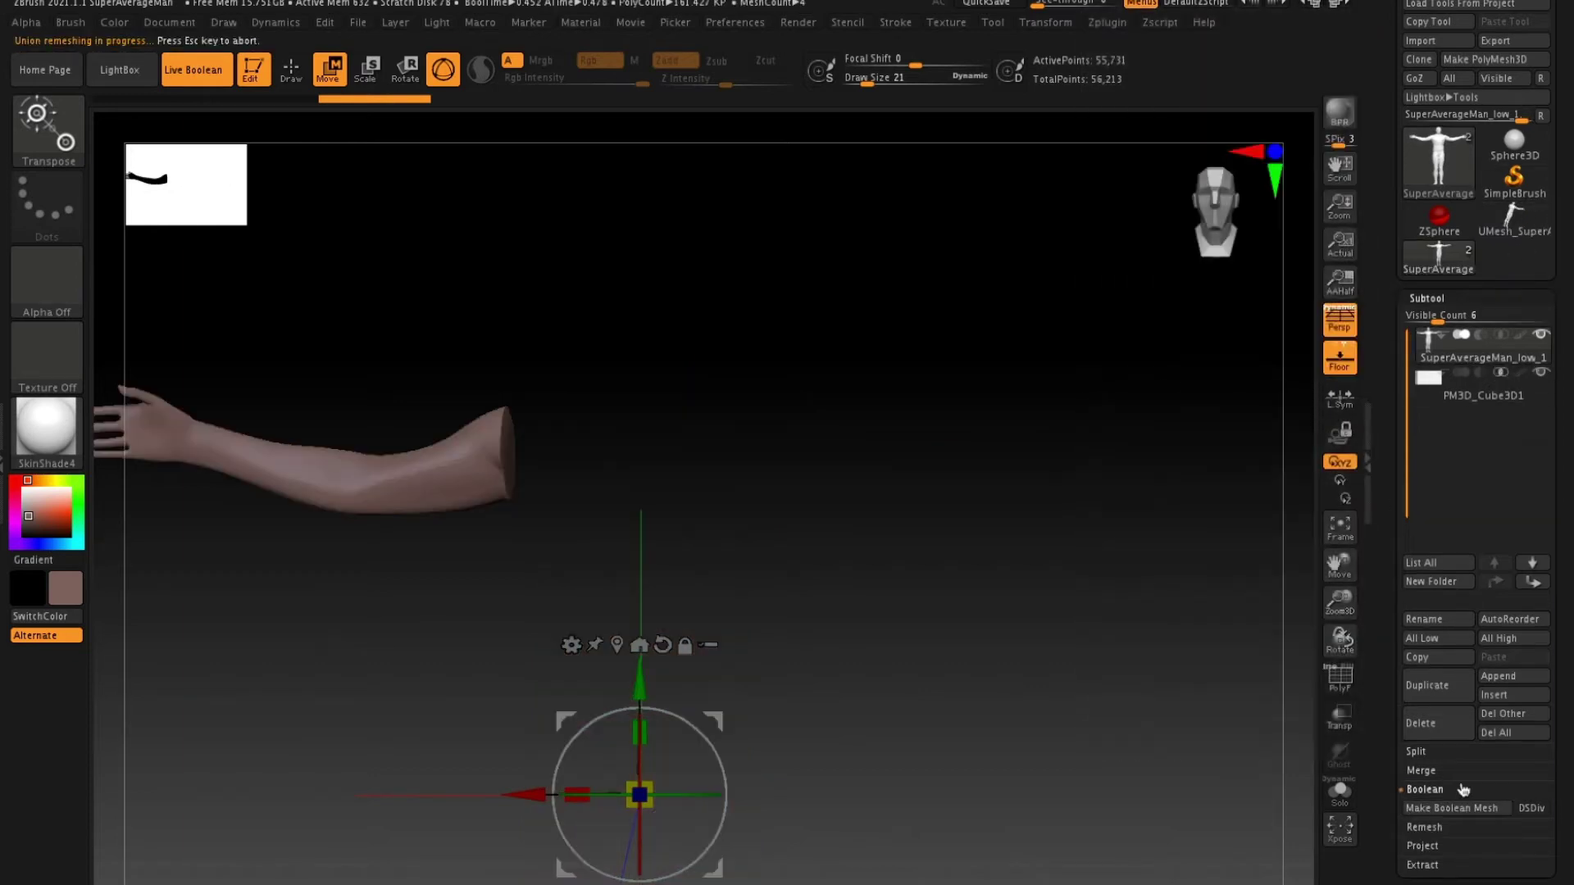
click(1473, 809)
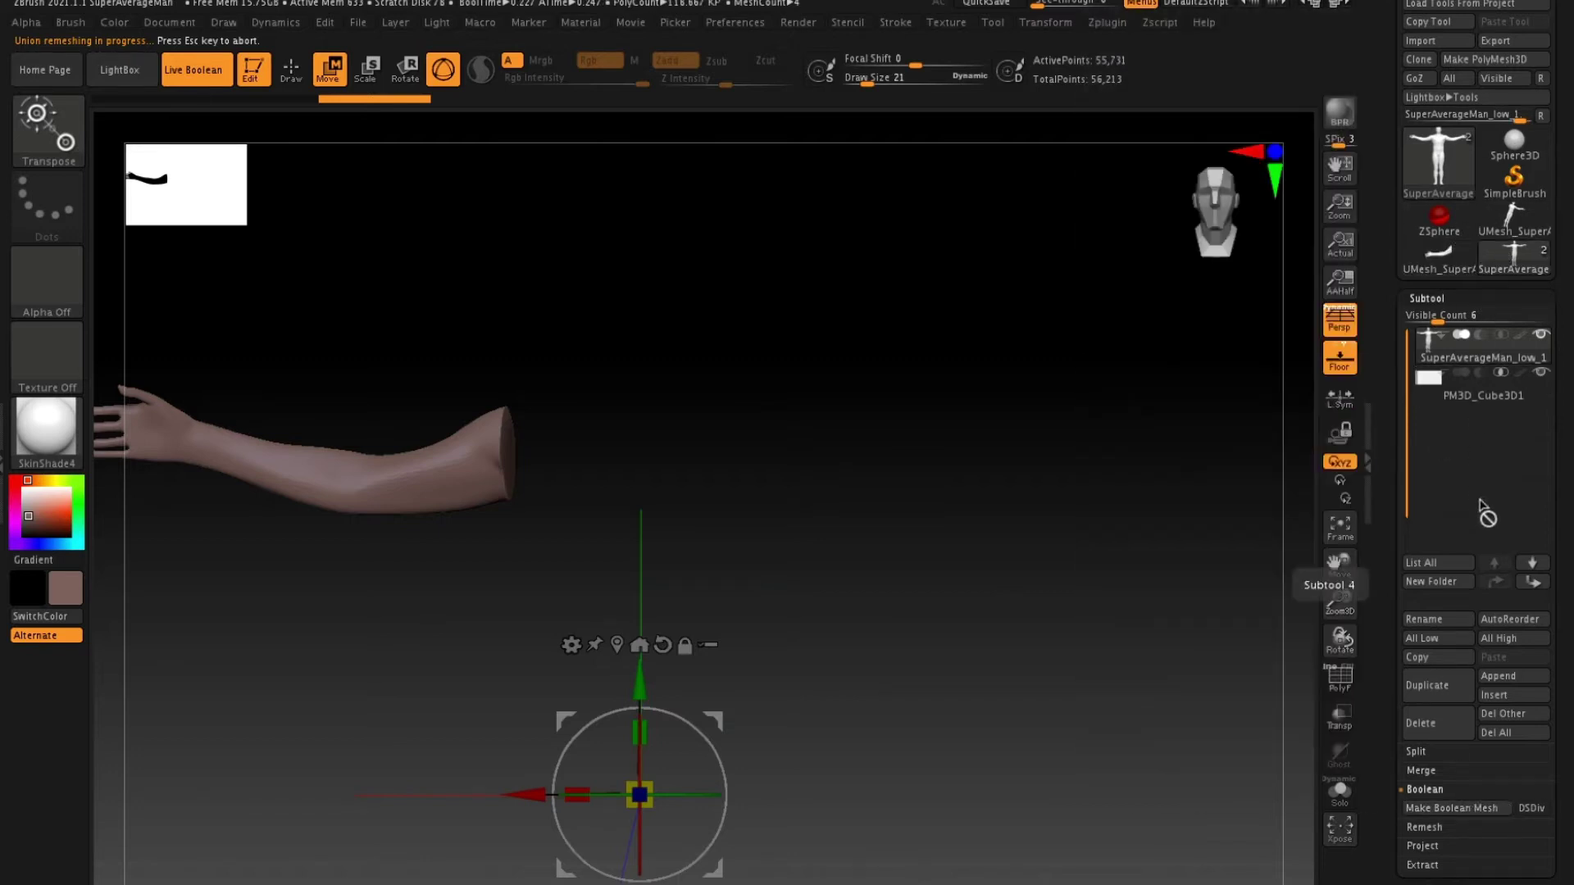
Append the two generated Boolean meshes, the body missing one arm and the separated arm, as subtools.
click(1499, 677)
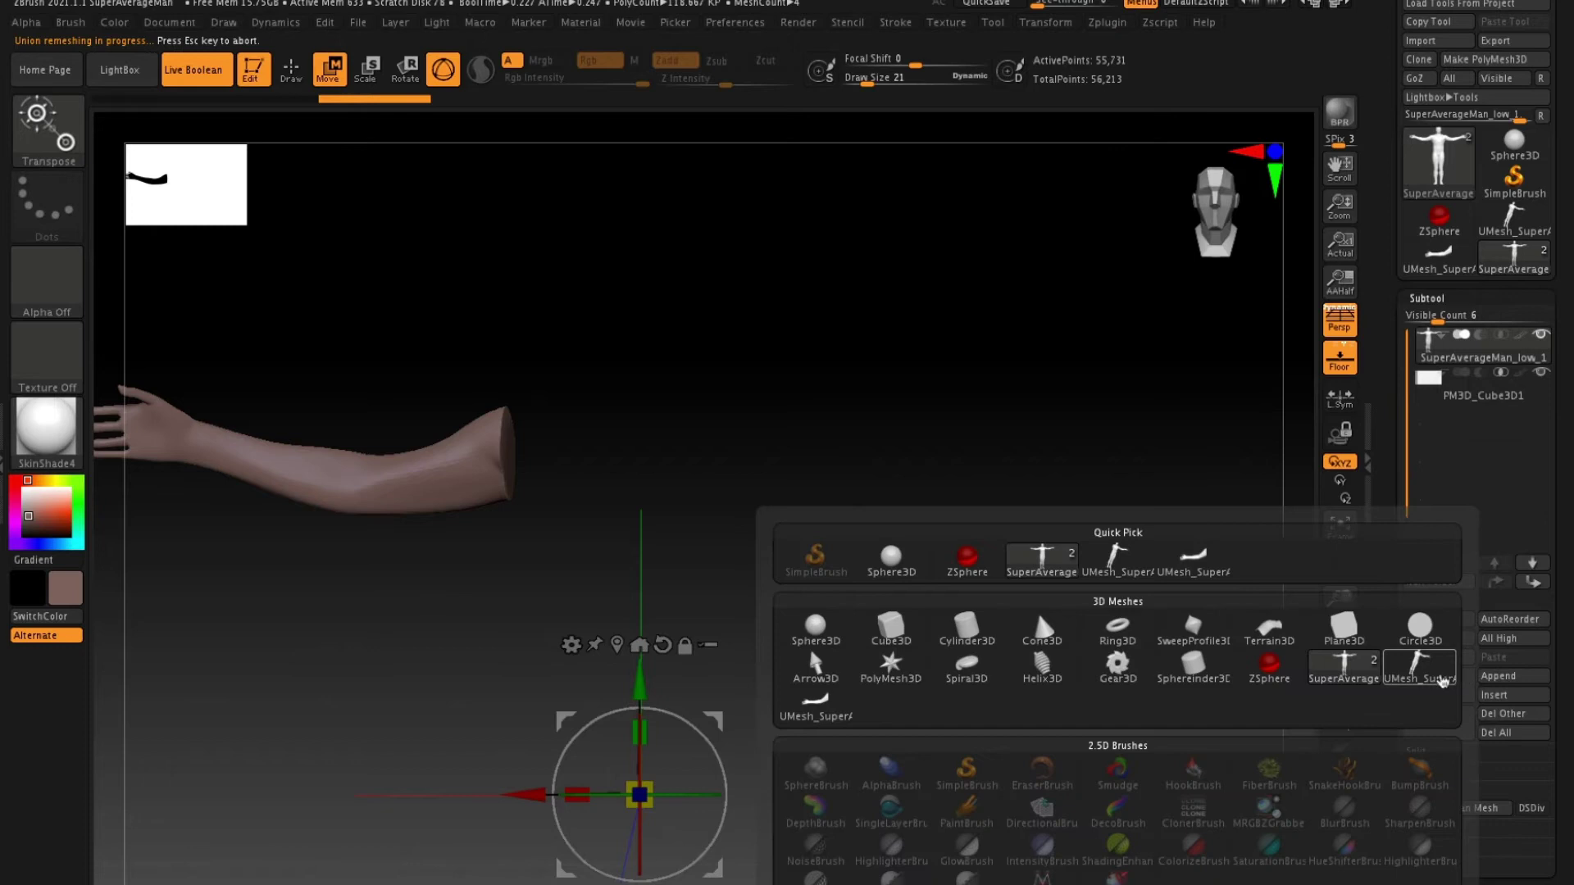
click(1412, 668)
click(1501, 669)
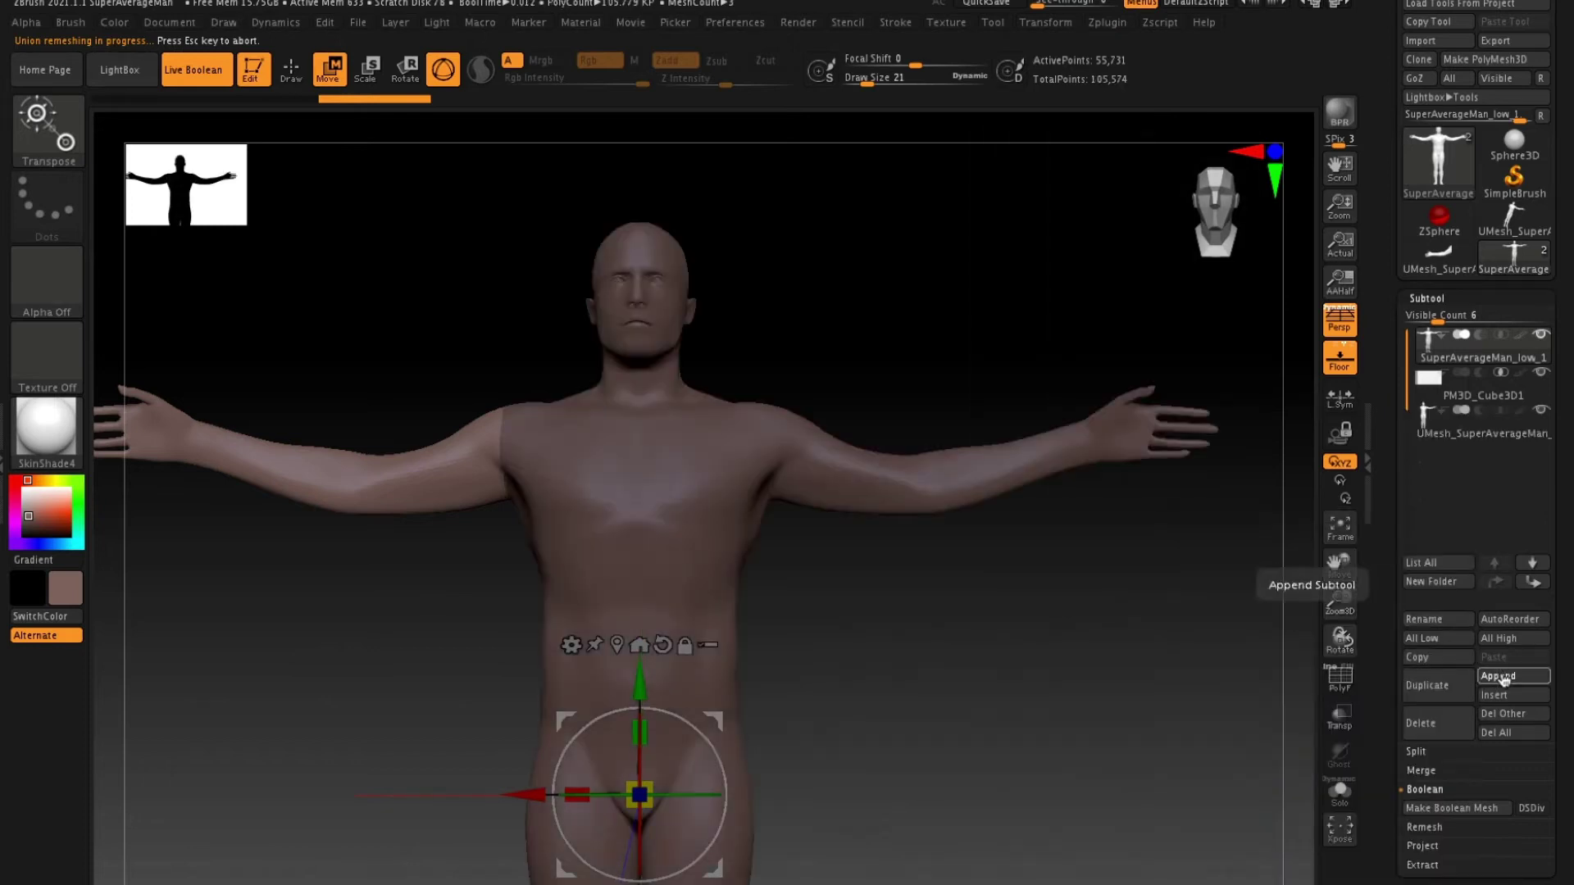
click(816, 707)
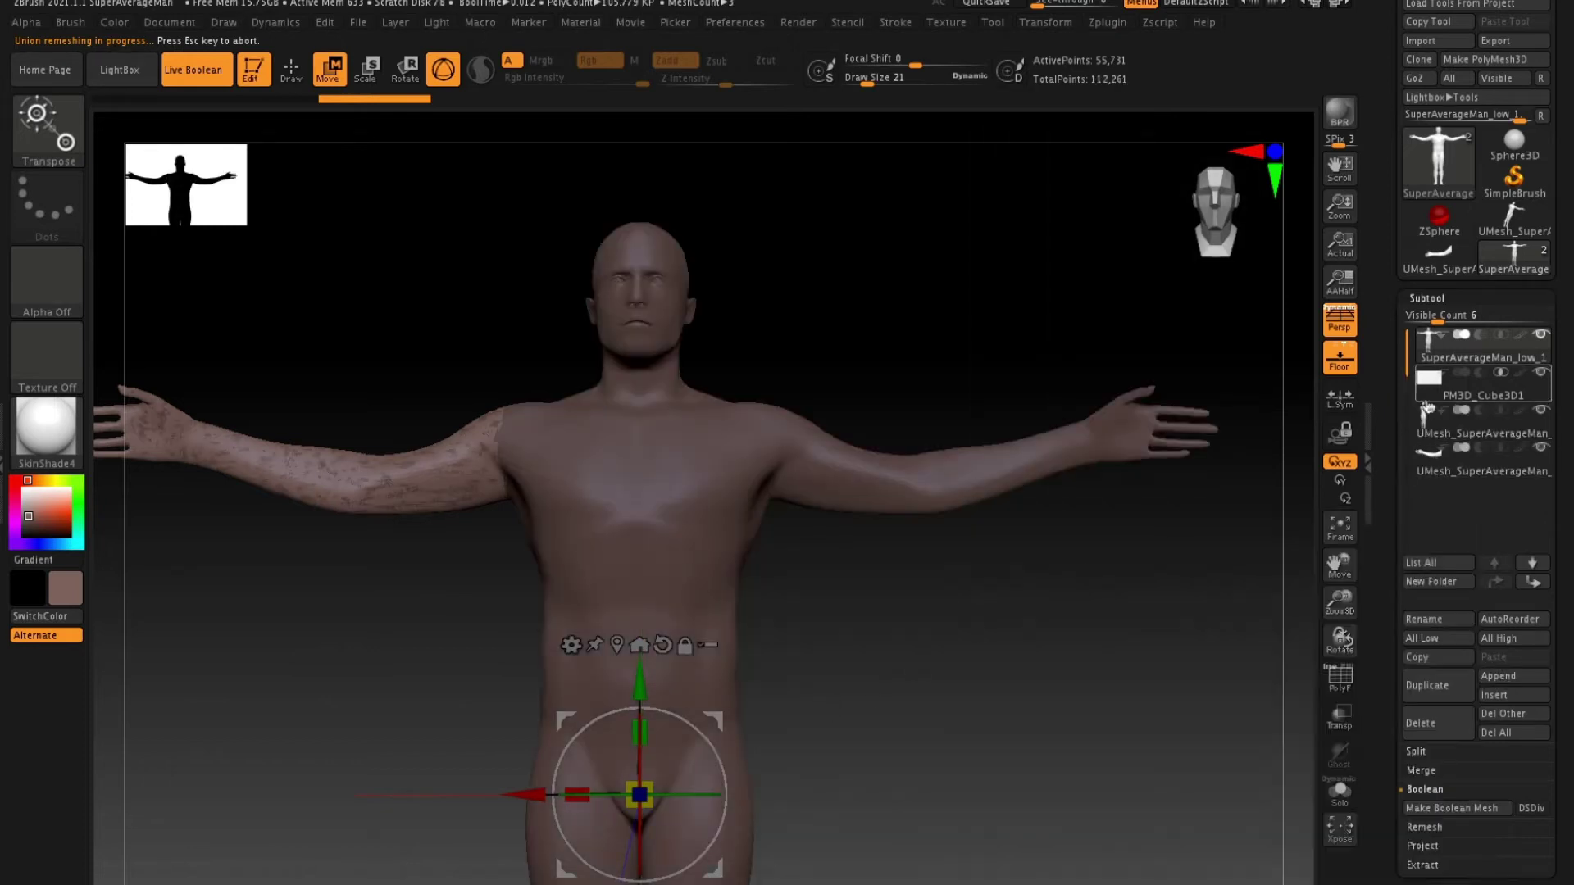
Delete the PM3D_Cube3D1 subtool and confirm the deletion.
click(1431, 382)
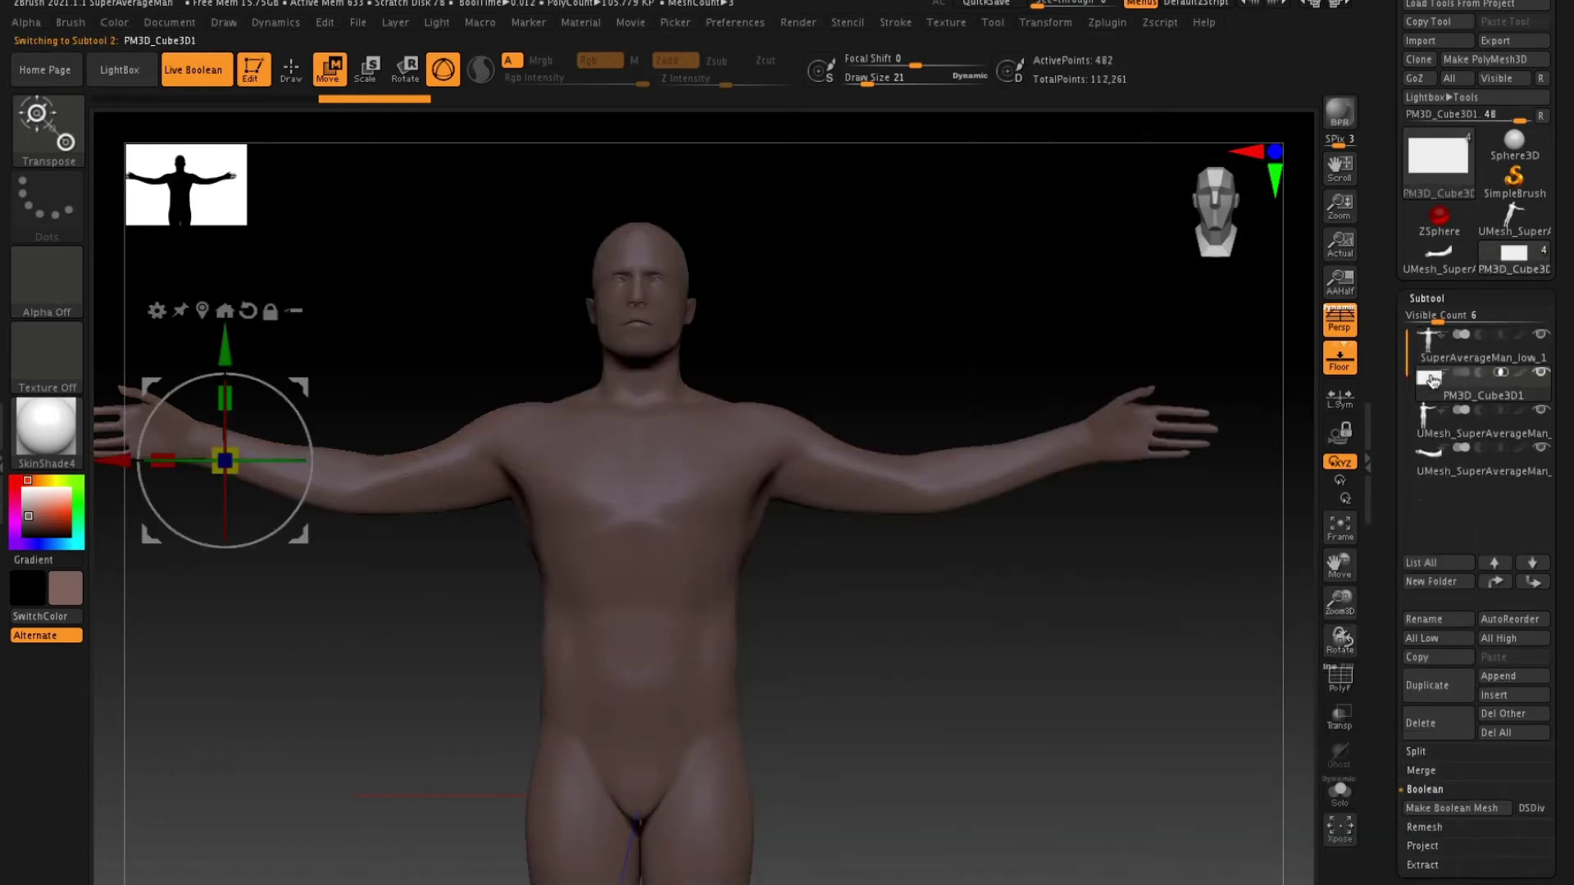
click(1445, 723)
click(1258, 756)
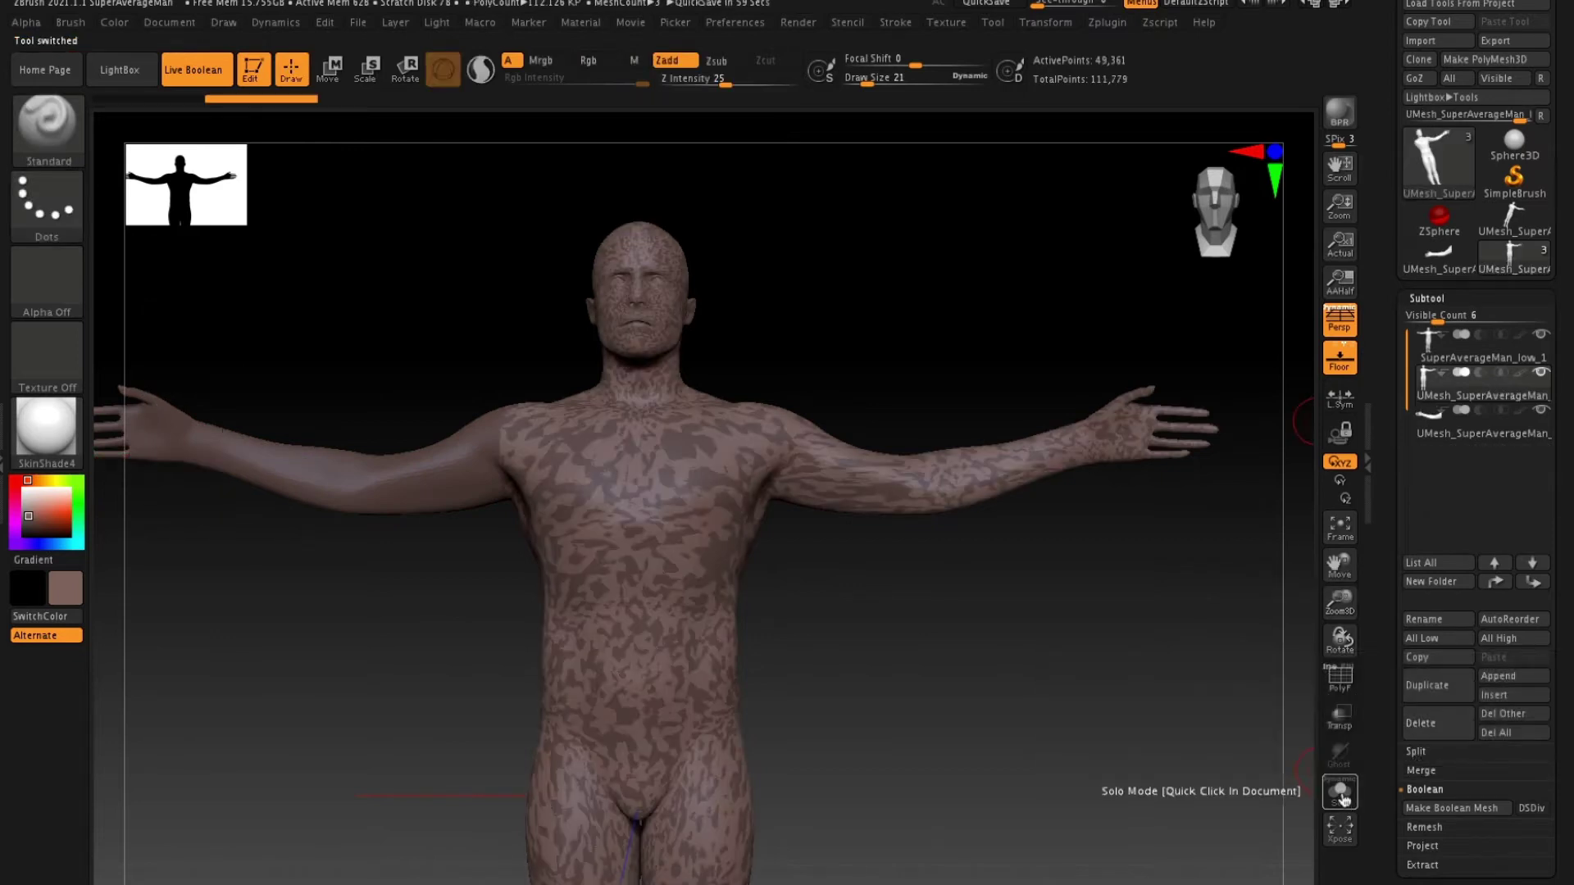
View the cut body, the arm and the original figure one by one in solo display, and turn off Live Boolean.
click(1341, 794)
drag(1142, 589, 911, 358)
click(1431, 428)
click(1431, 345)
drag(938, 635, 1009, 607)
click(216, 76)
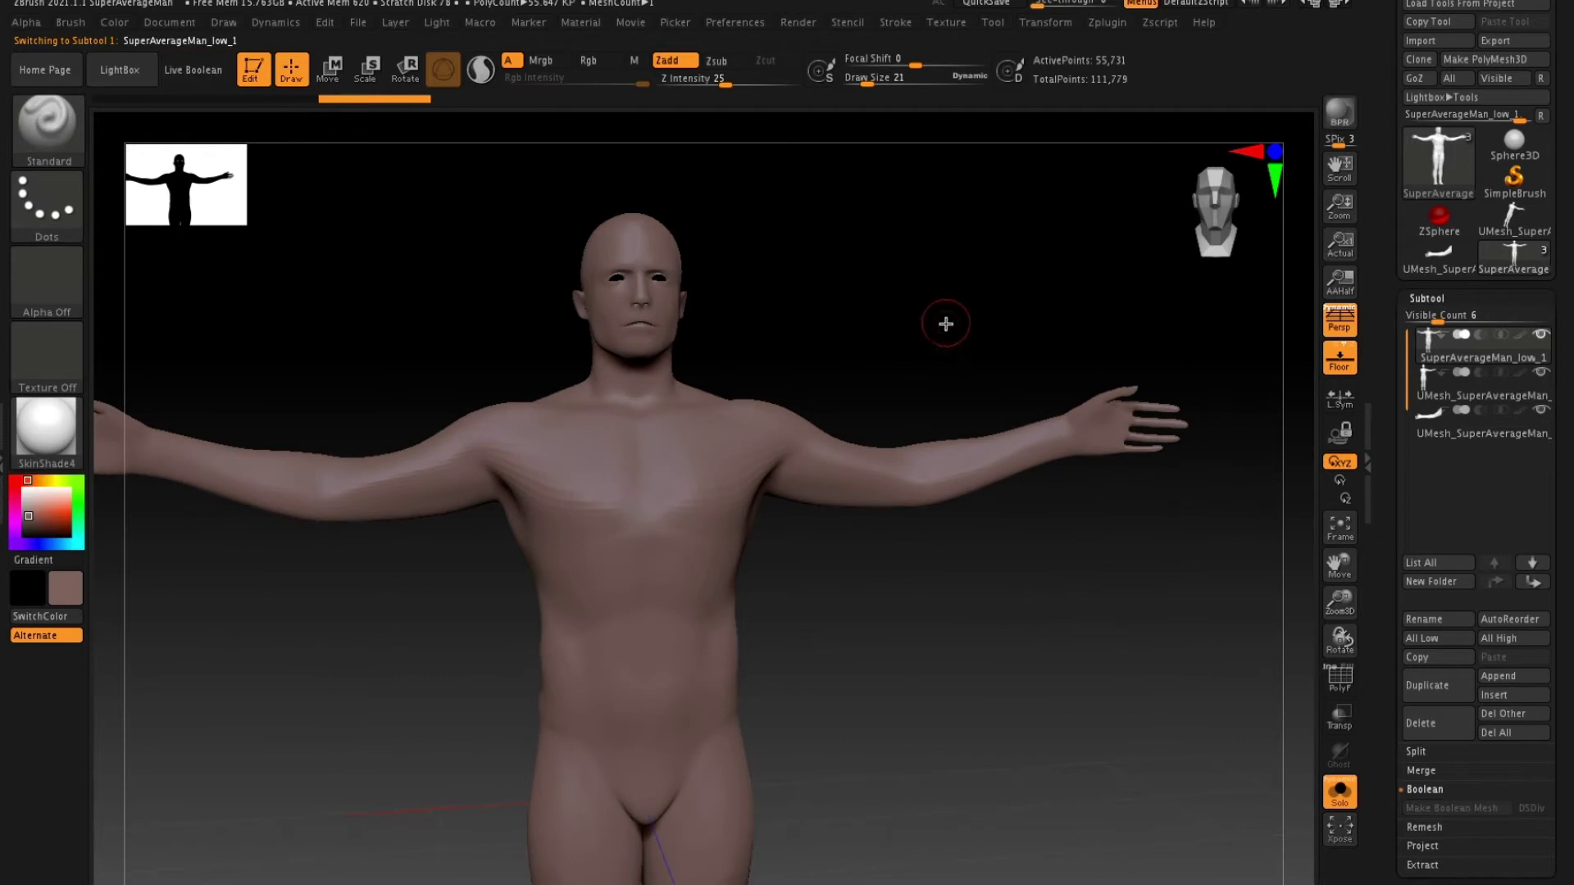
Examine the cut surfaces of the body and arm subtools in wireframe, and leave solo display.
shift+drag(946, 323, 1020, 358)
click(1426, 392)
drag(1146, 573, 1079, 579)
click(1340, 677)
alt+drag(897, 313, 876, 472)
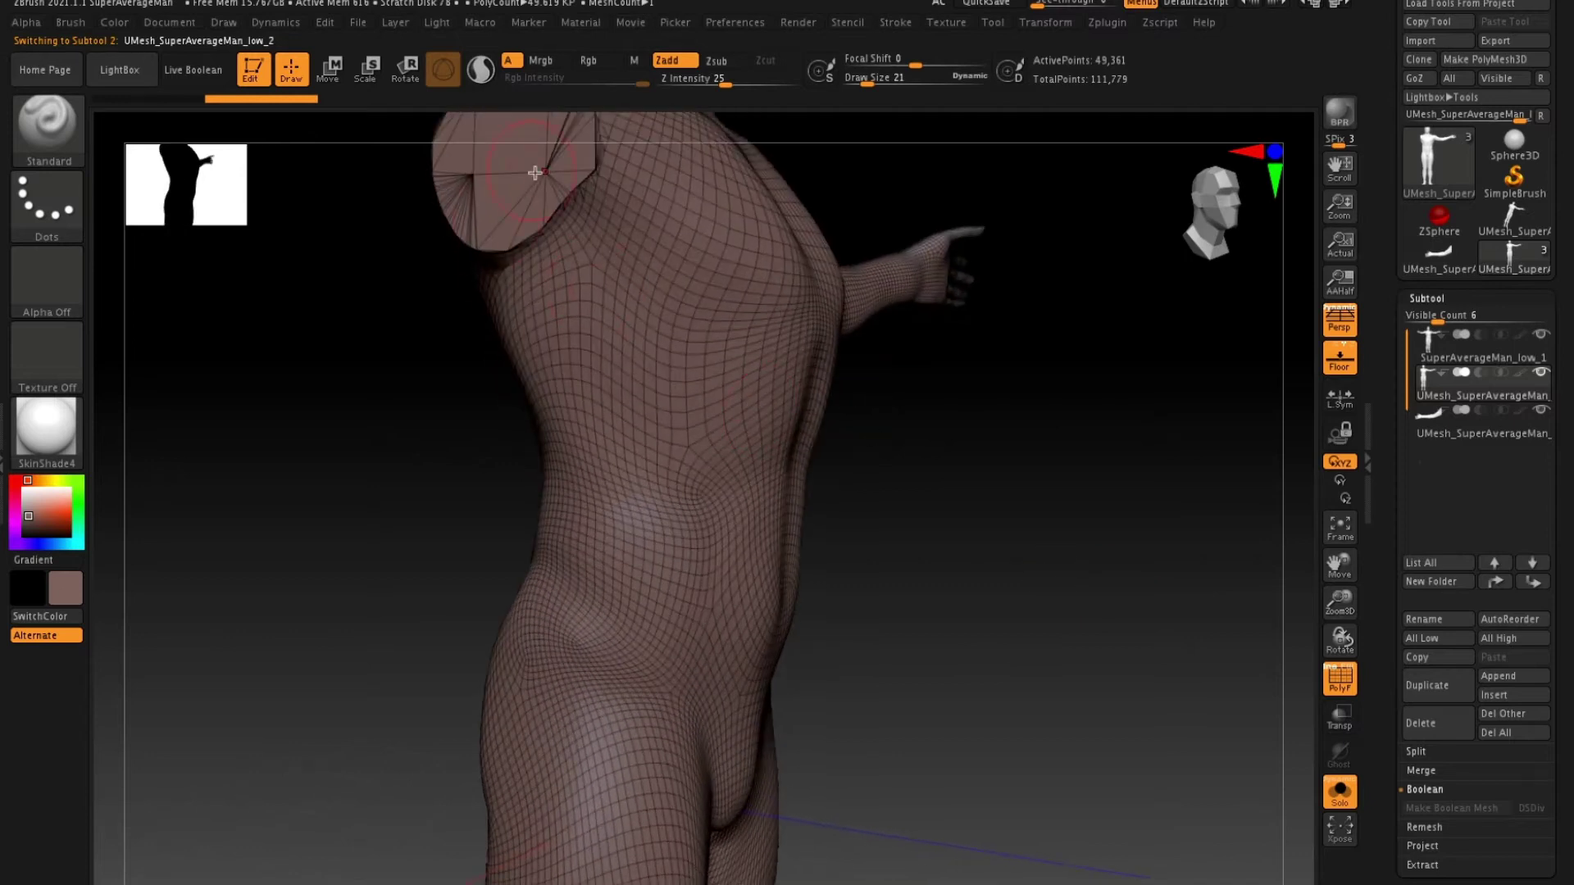
alt+drag(1024, 416, 1037, 487)
click(1419, 426)
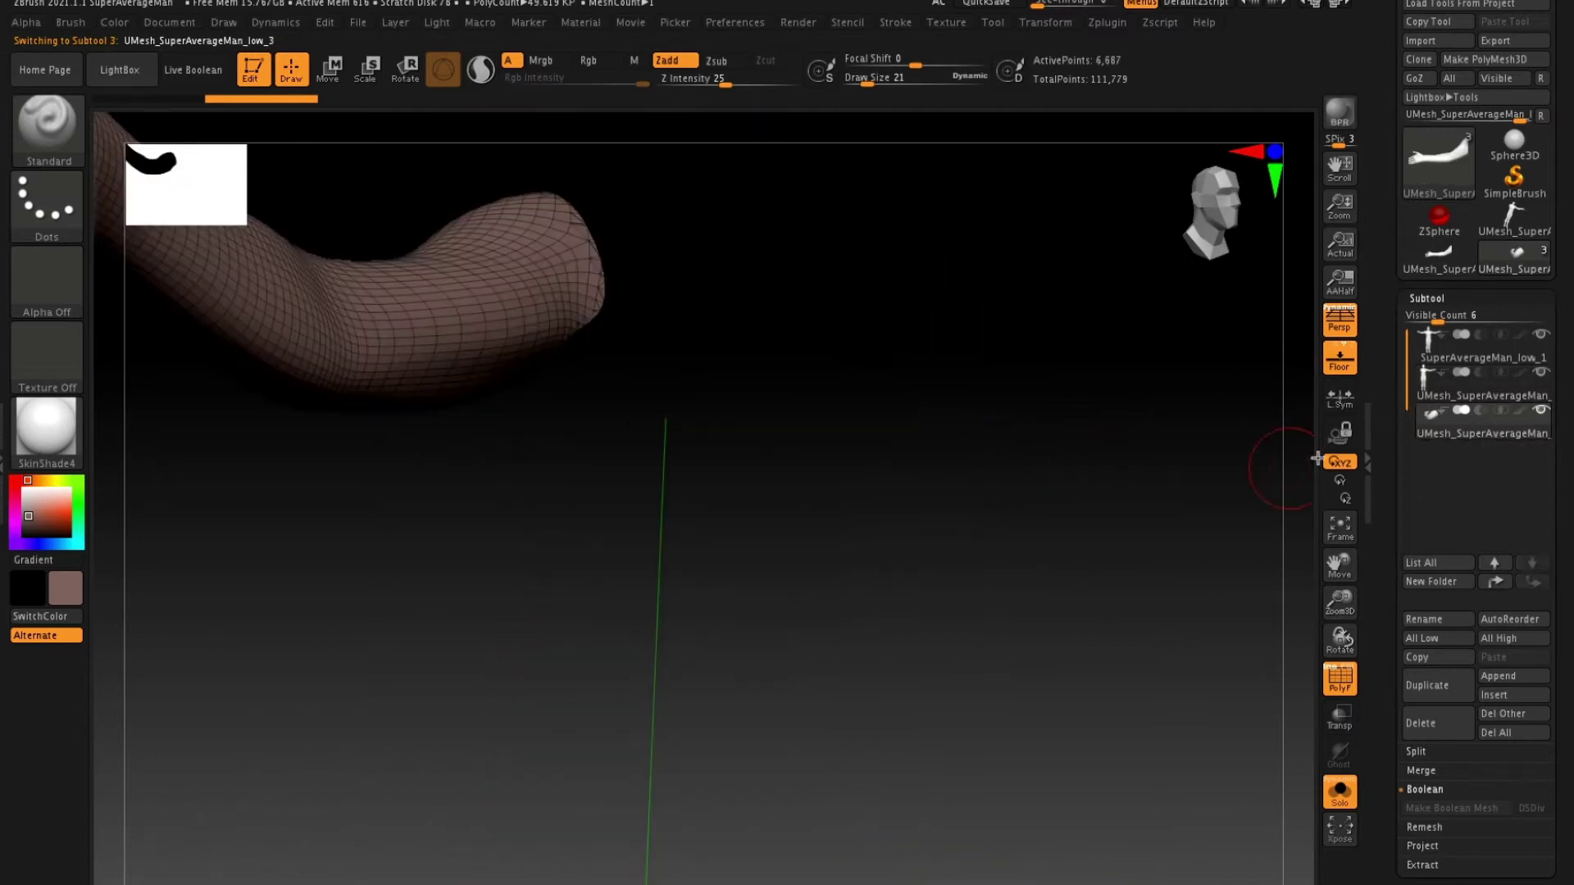
mouse_move(1062, 483)
mouse_down()
mouse_move(1019, 513)
mouse_move(983, 513)
mouse_move(1061, 506)
mouse_move(1054, 517)
mouse_move(1029, 492)
mouse_move(1061, 516)
mouse_move(1041, 541)
mouse_move(1086, 450)
mouse_move(1086, 524)
mouse_move(1138, 565)
mouse_move(1112, 463)
mouse_up()
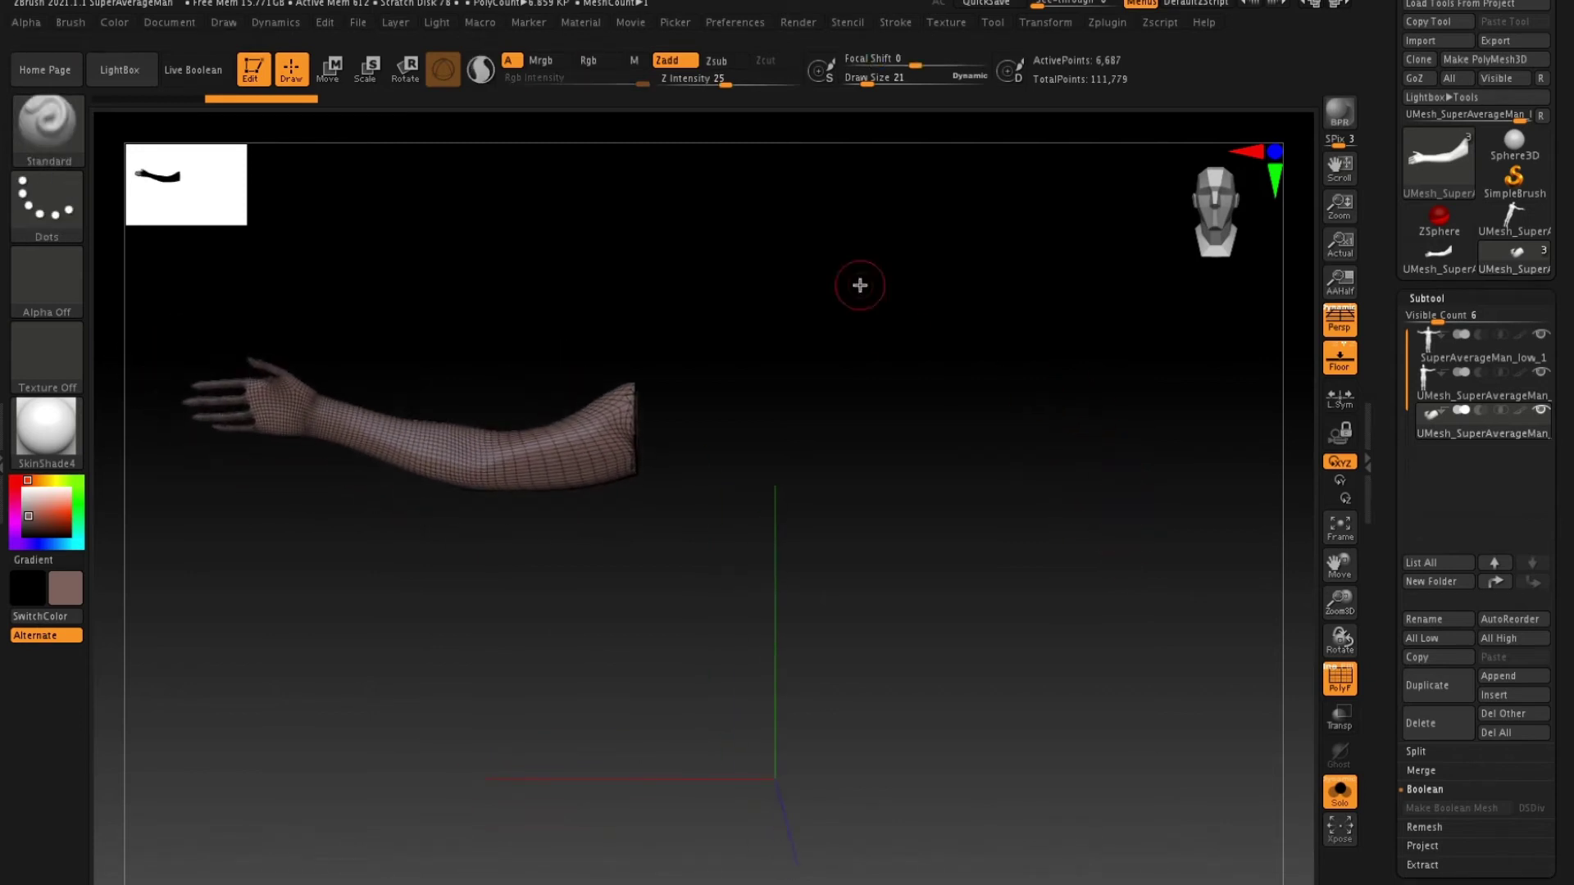
click(1339, 792)
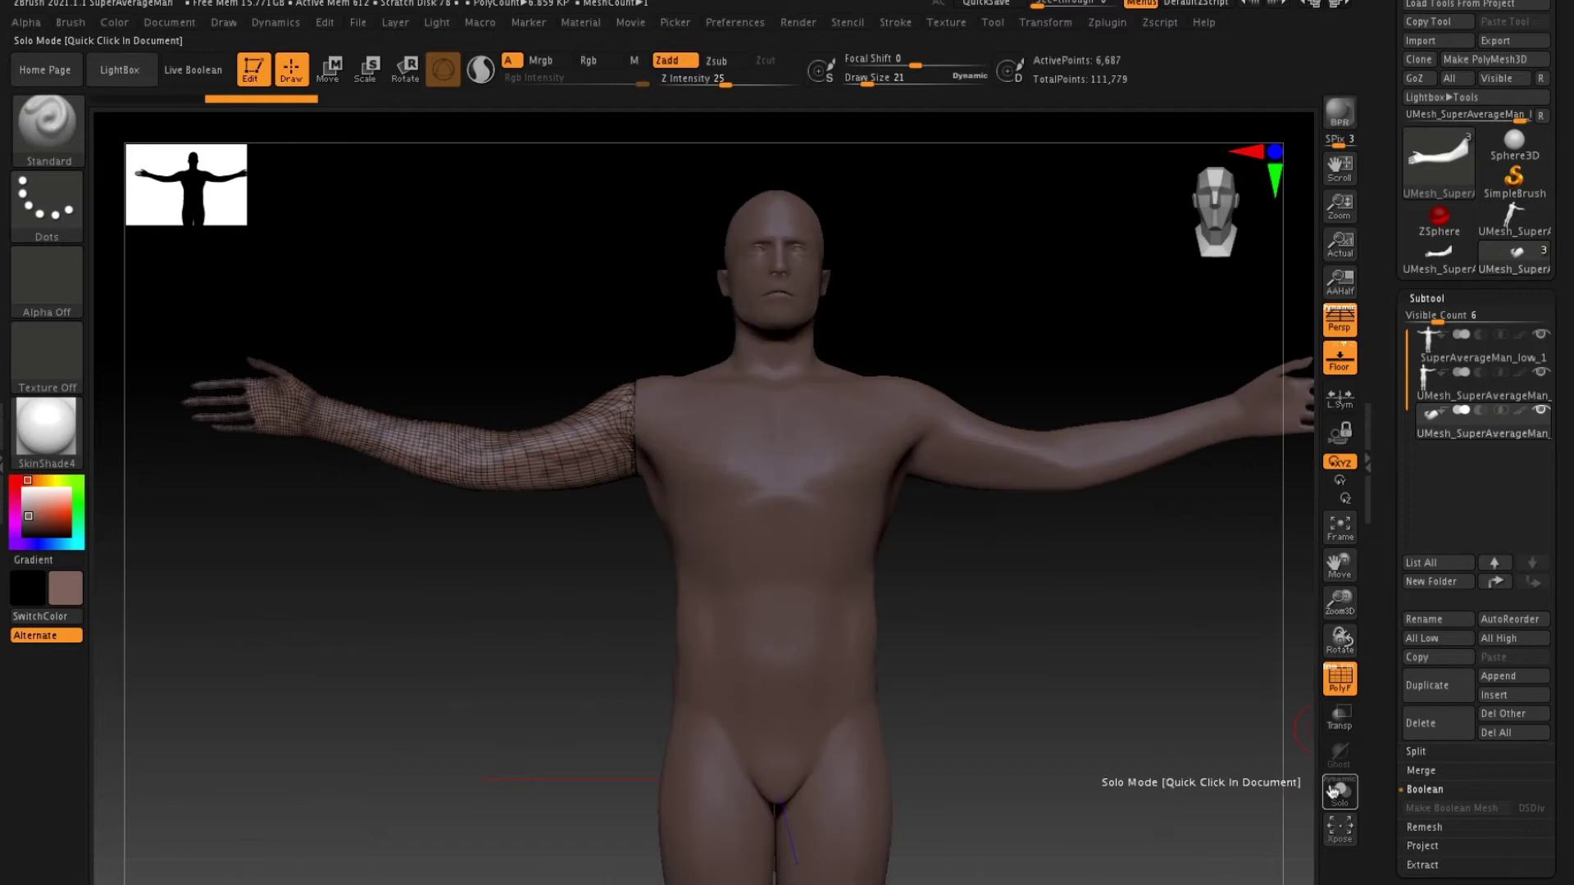
Examine the assembled figure from several angles, including the wireframe of the original uncut figure.
drag(1138, 636, 1145, 632)
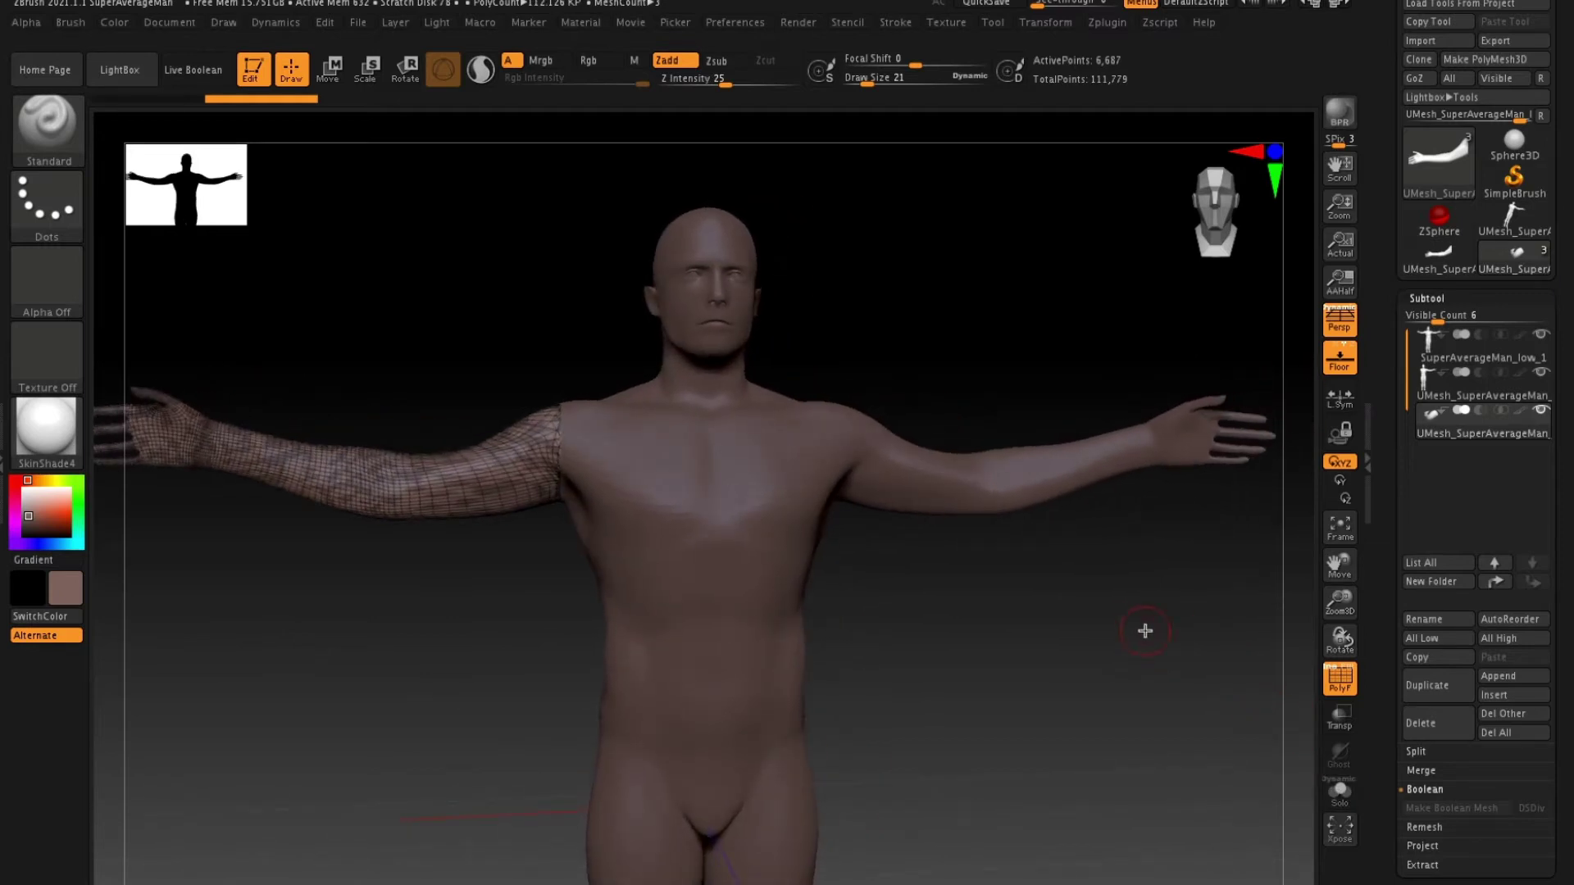
key(ctrl+shift)
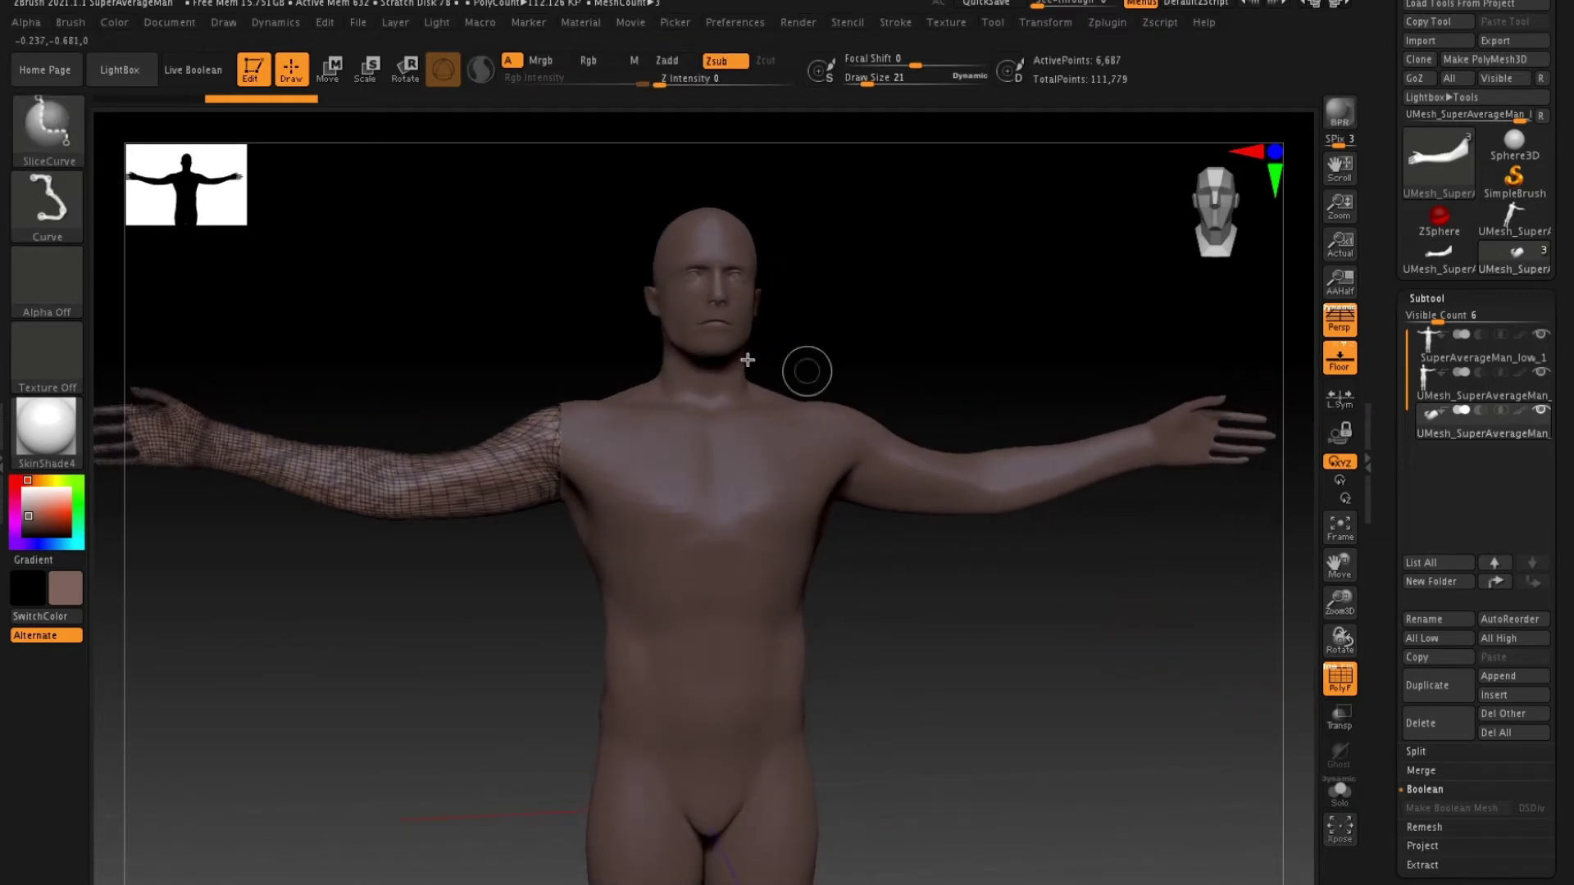
drag(970, 323, 969, 327)
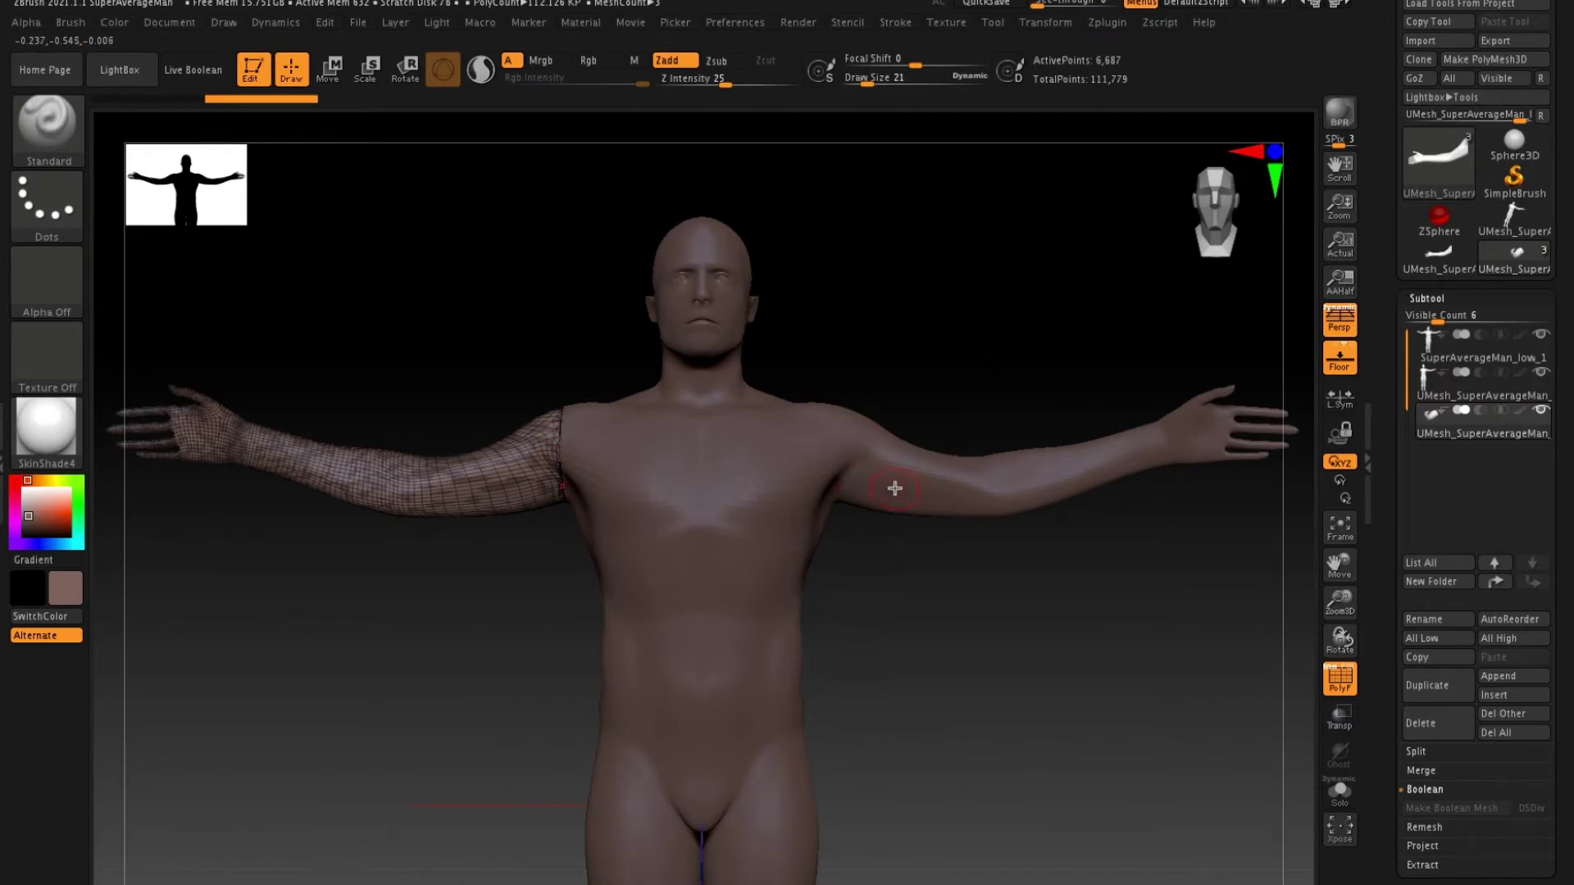
drag(962, 646, 927, 565)
scroll(980, 619, down, 3)
drag(919, 611, 874, 444)
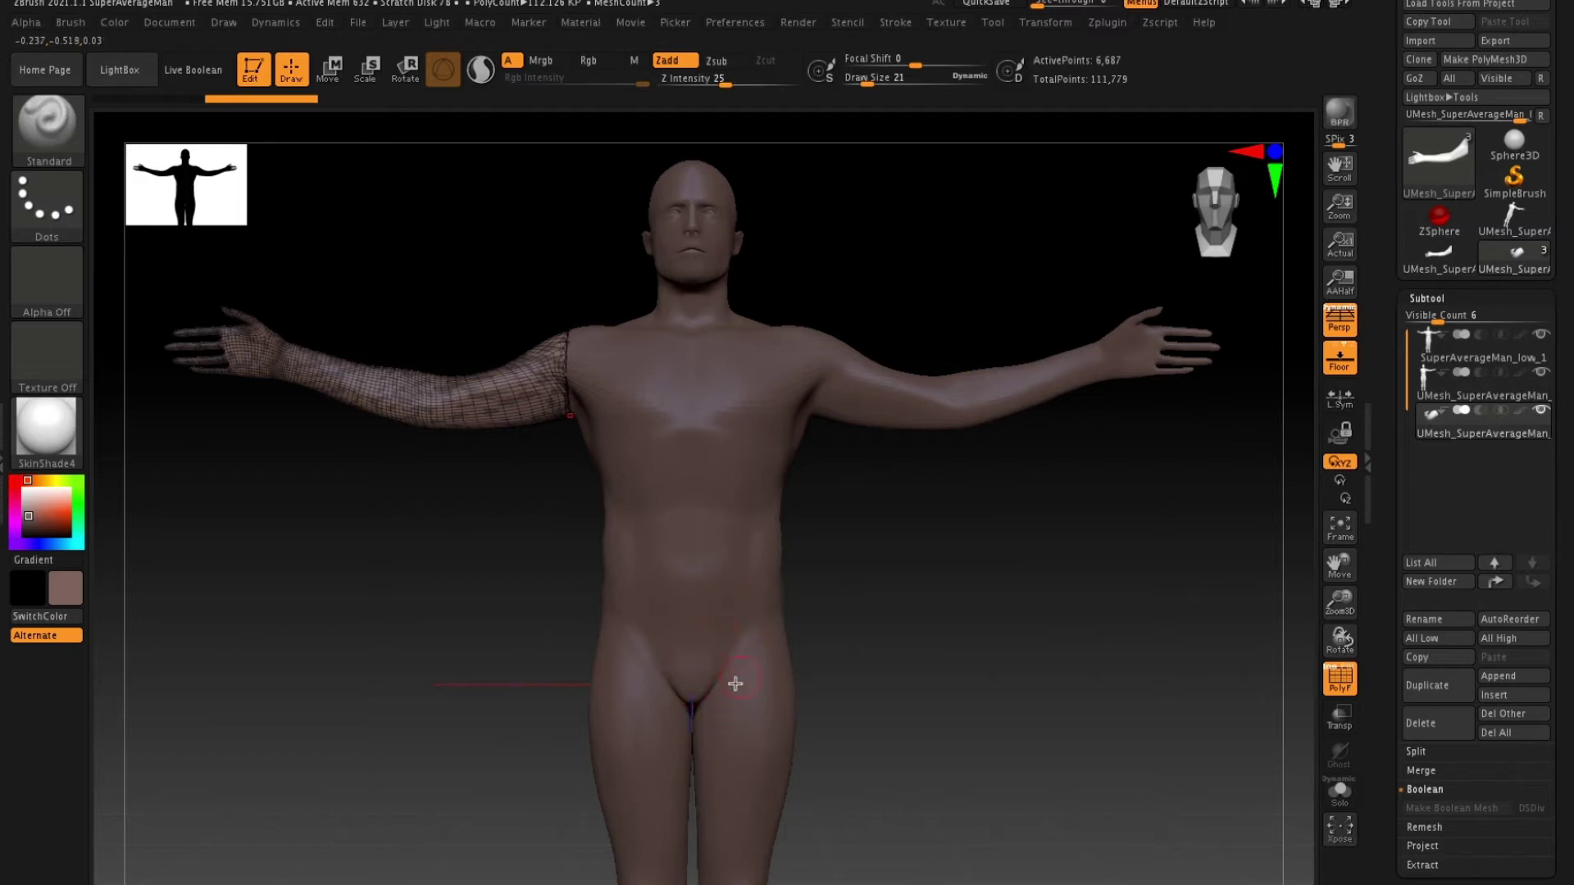
drag(866, 485, 812, 362)
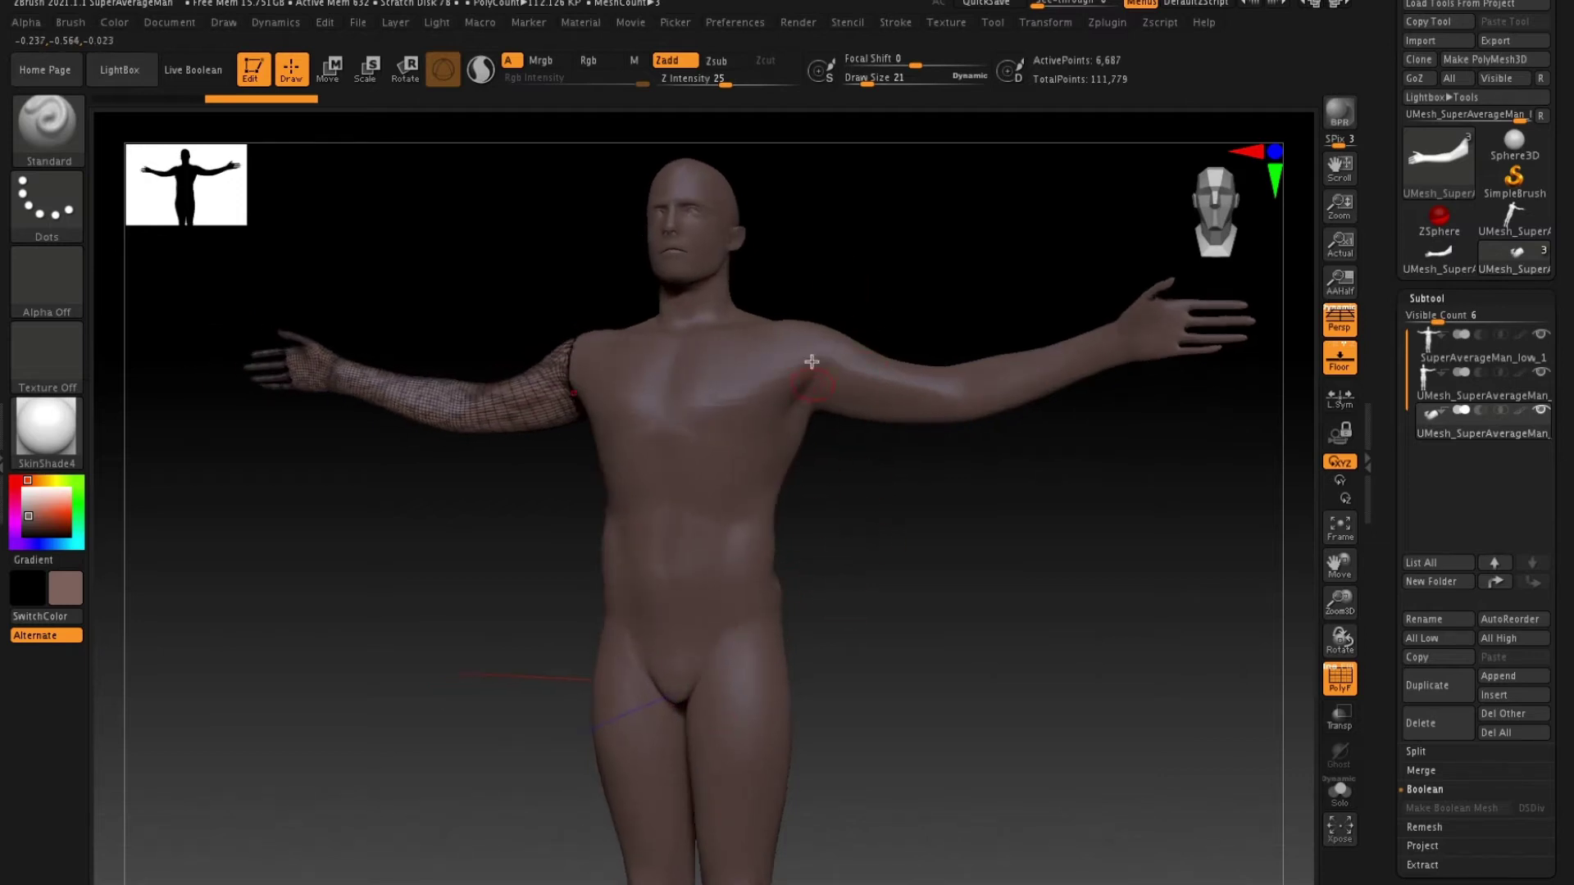
drag(885, 553, 942, 520)
drag(862, 466, 817, 507)
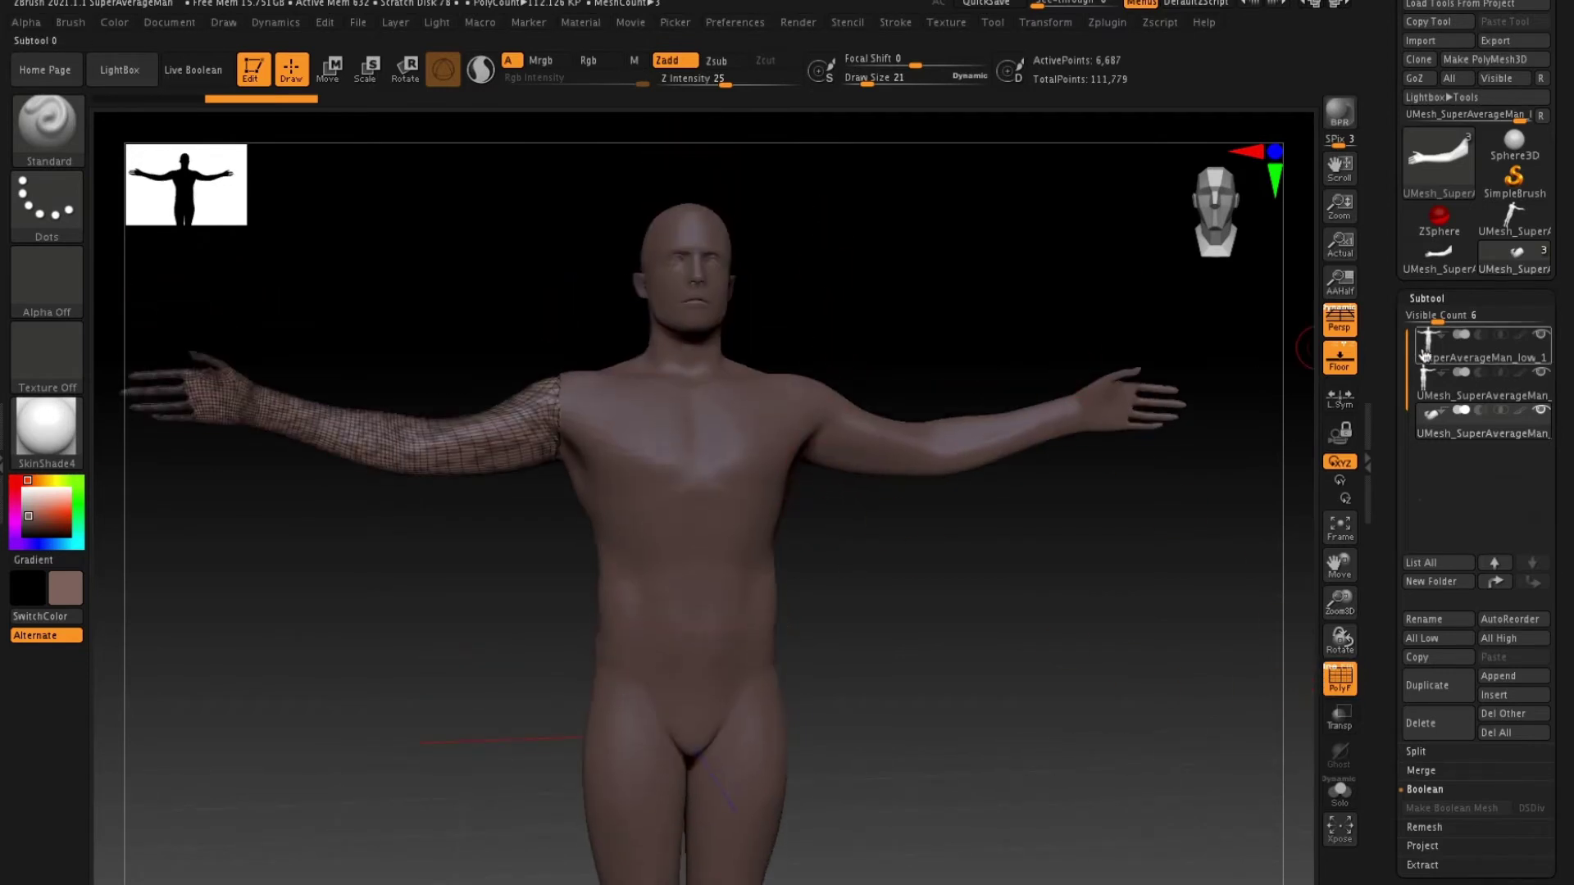
click(1443, 354)
scroll(907, 396, up, 5)
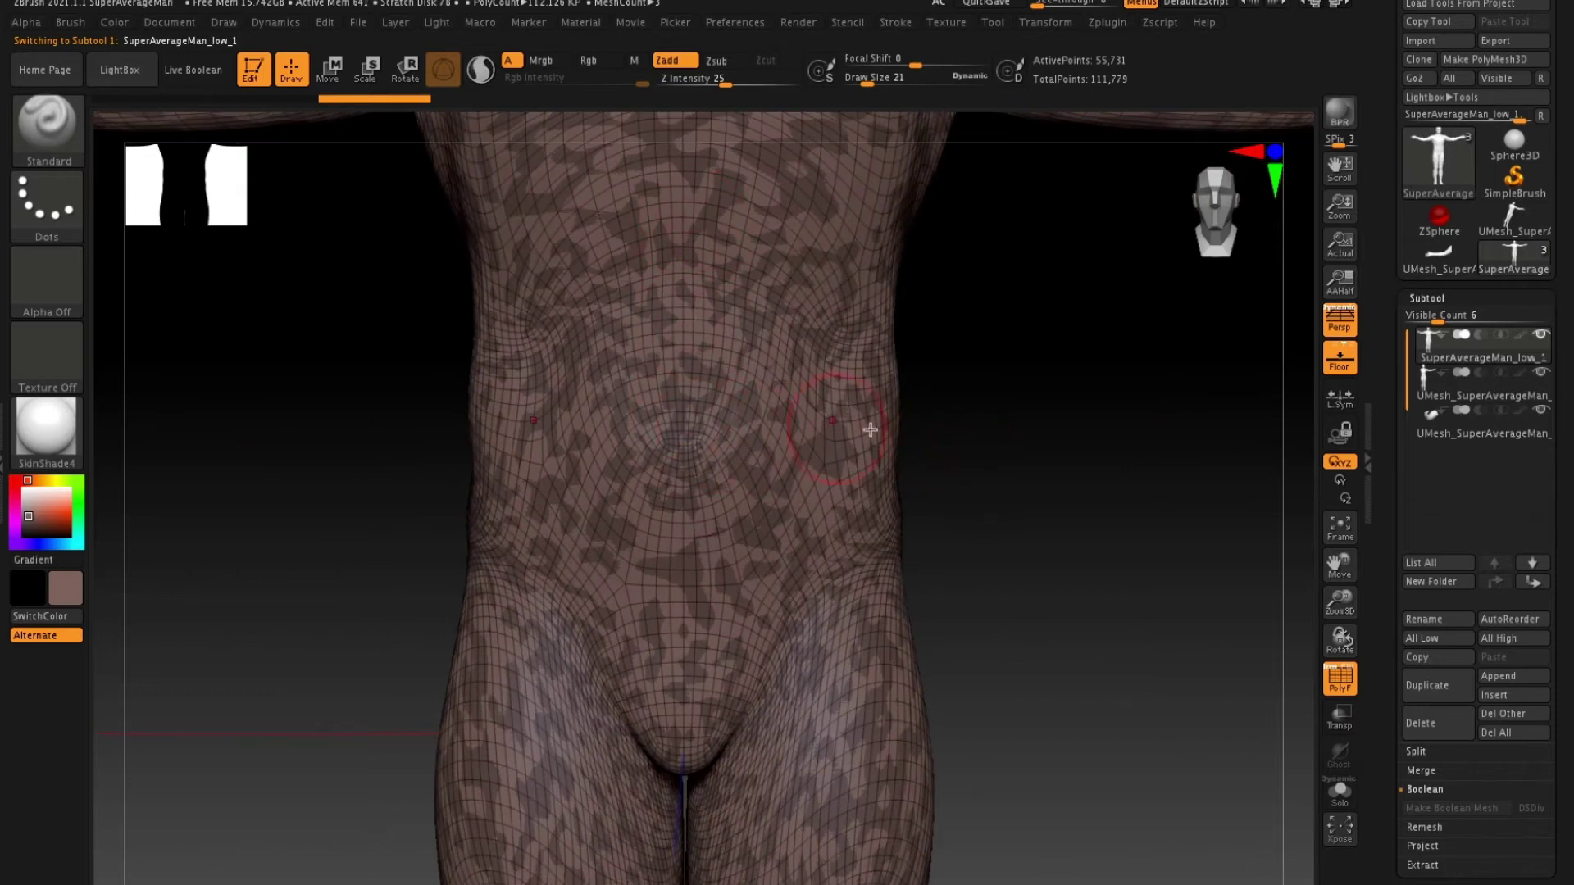
scroll(973, 337, down, 5)
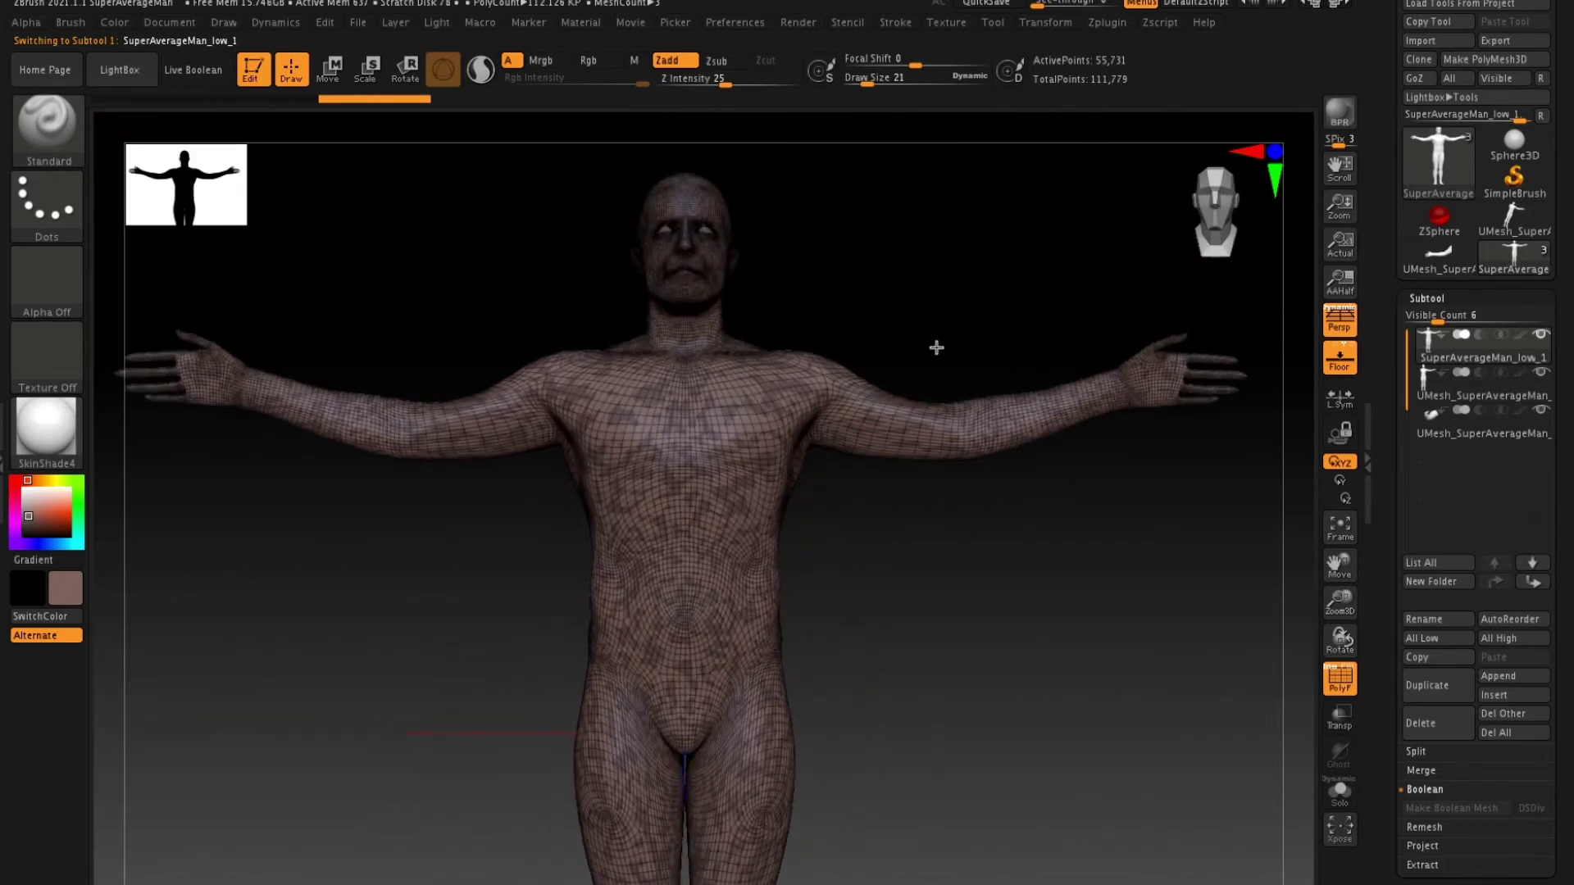
drag(936, 350, 984, 252)
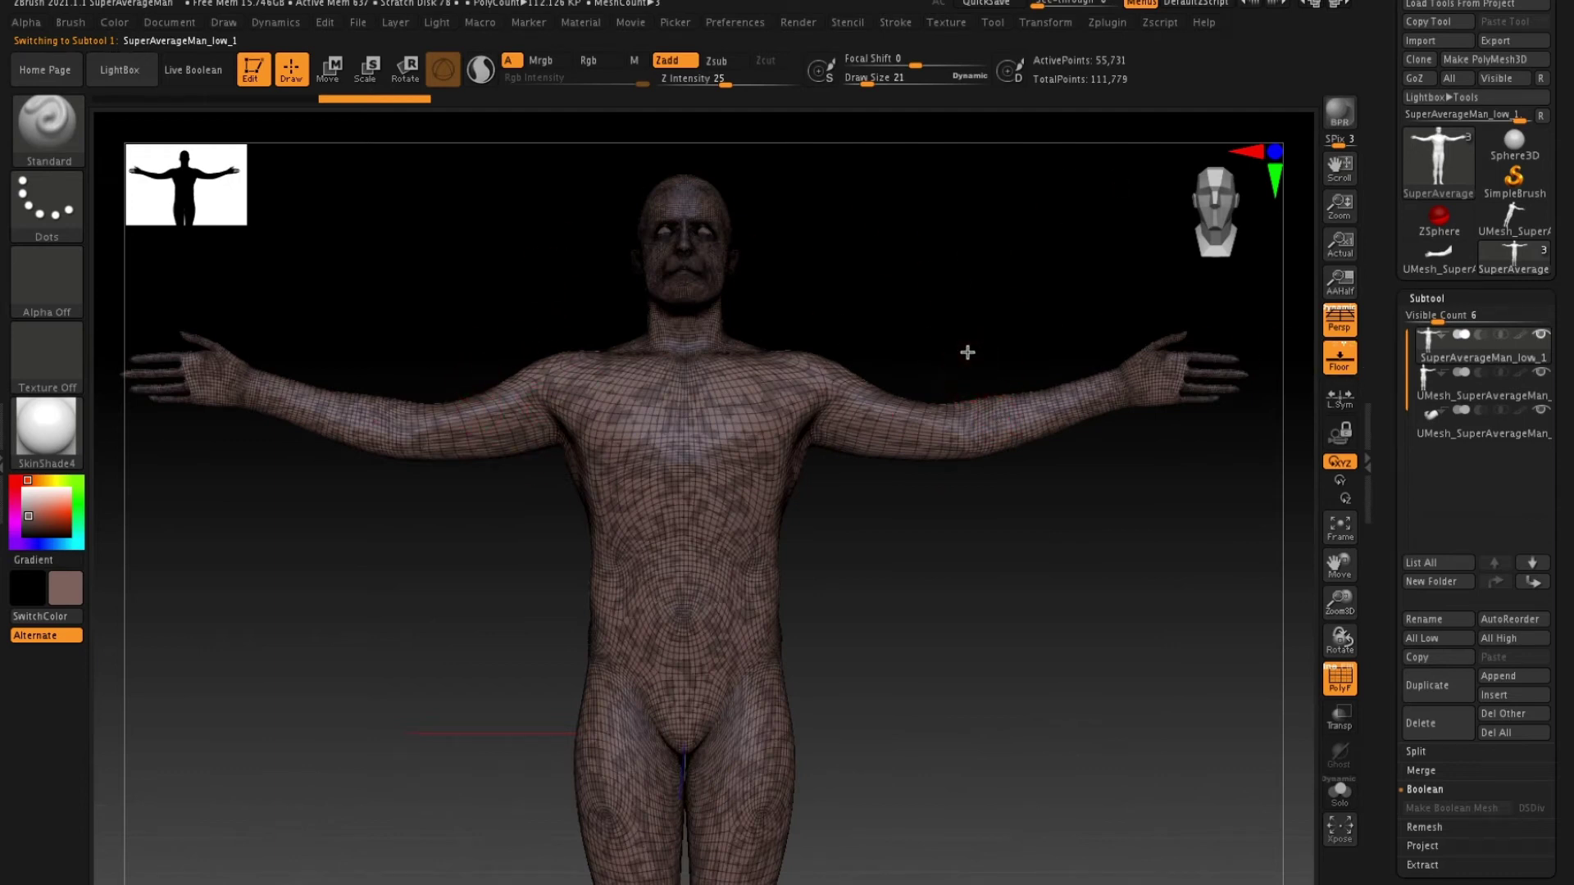
Duplicate the separated arm subtool and mirror the copy to the other side of the body.
click(1429, 422)
click(1441, 691)
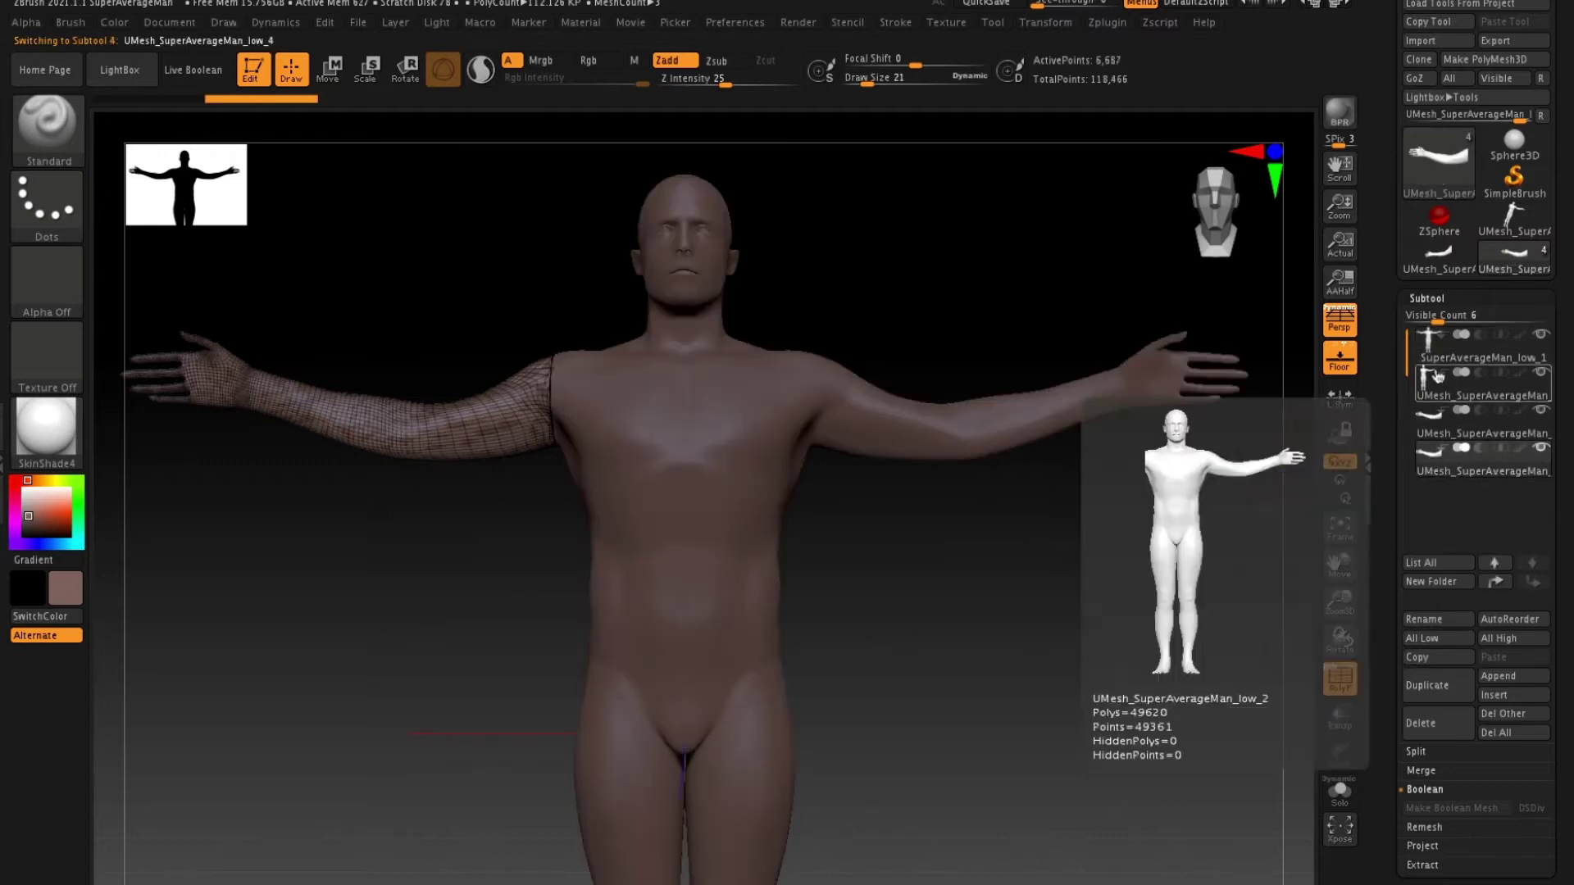
click(1427, 298)
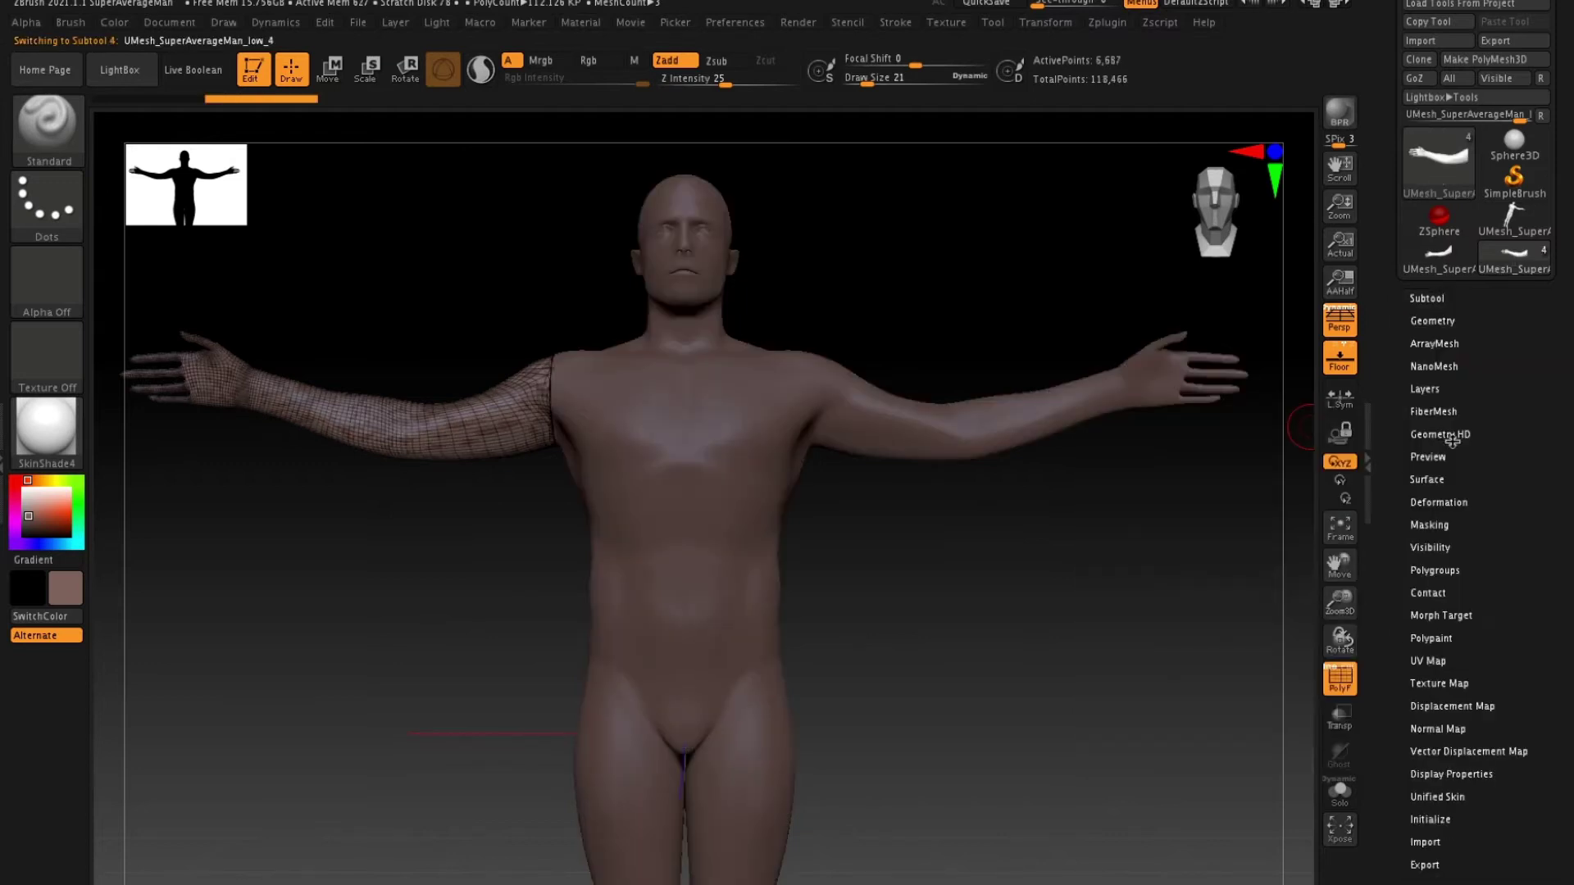
click(1440, 503)
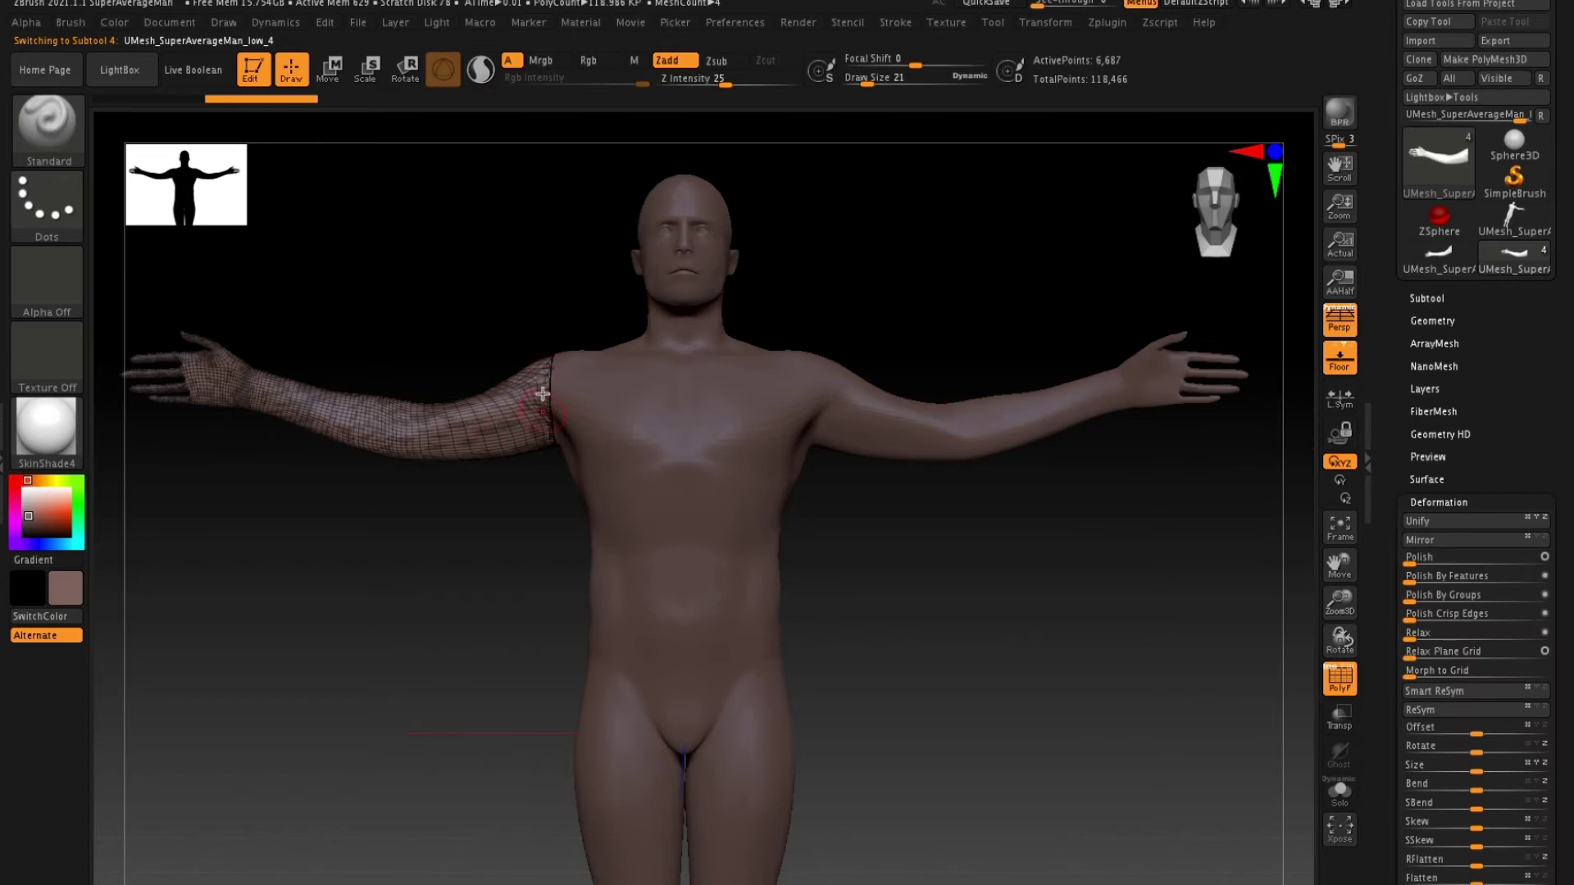
click(1420, 539)
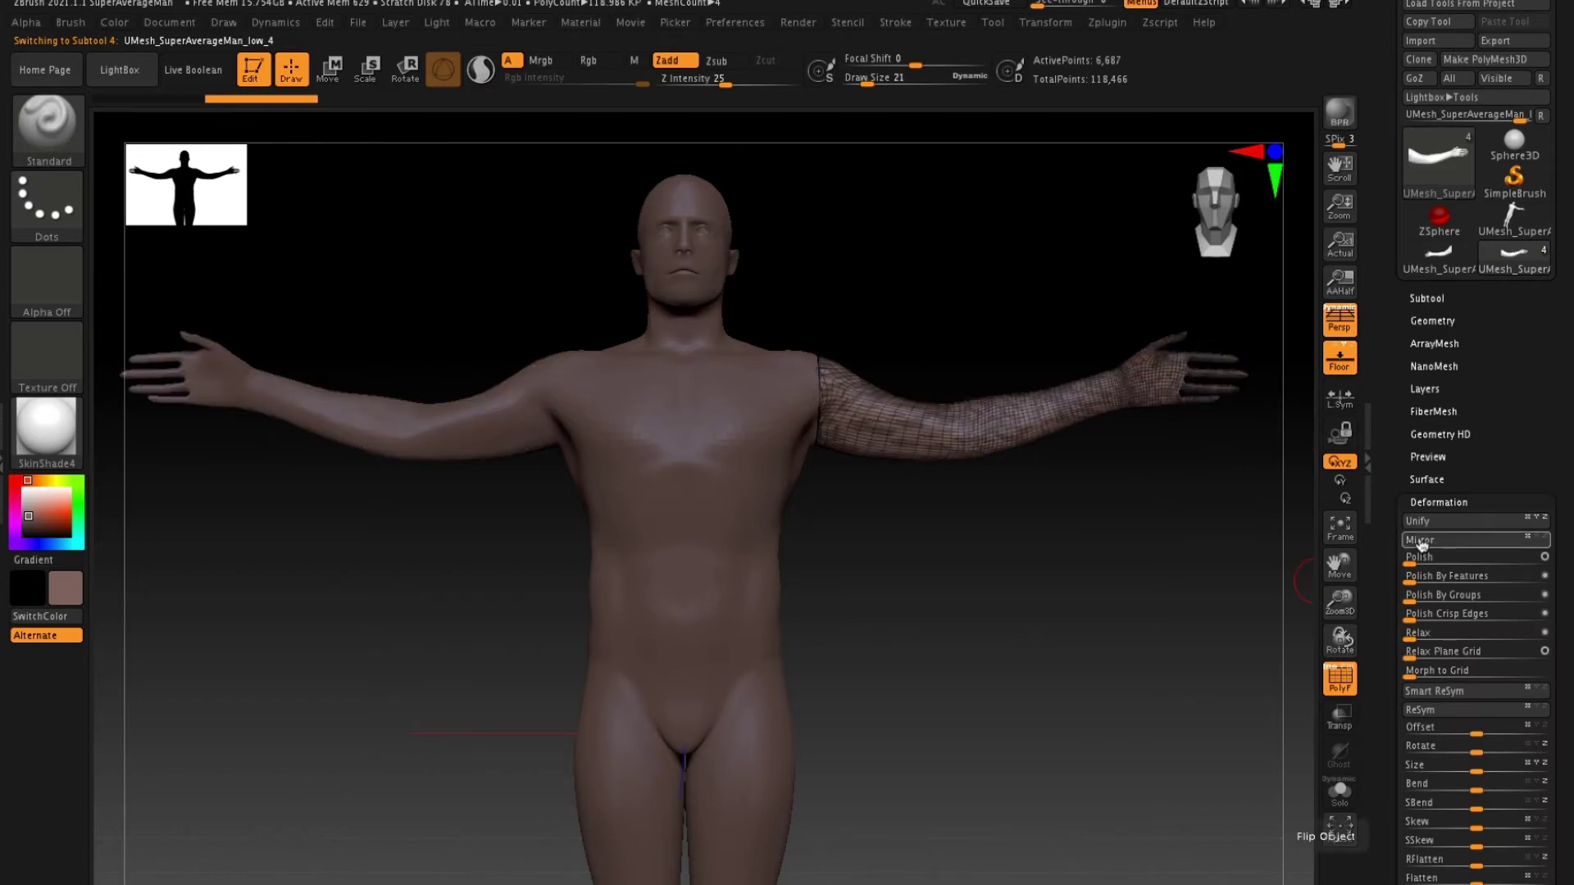
Hide the original uncut figure and isolate the cut body subtool in solo display.
click(1431, 298)
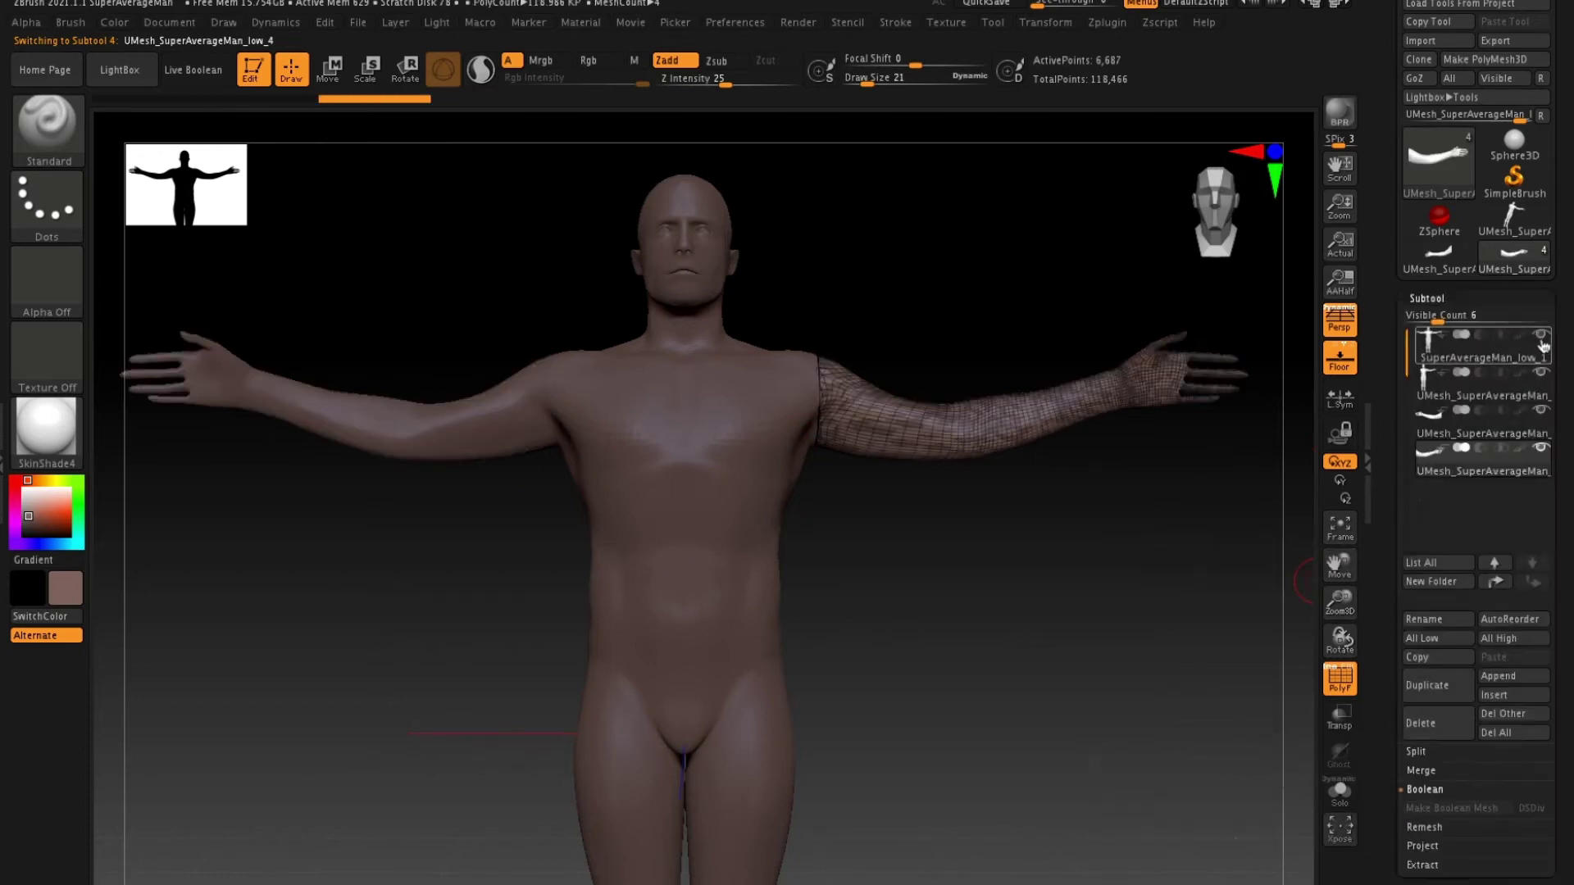
click(1468, 385)
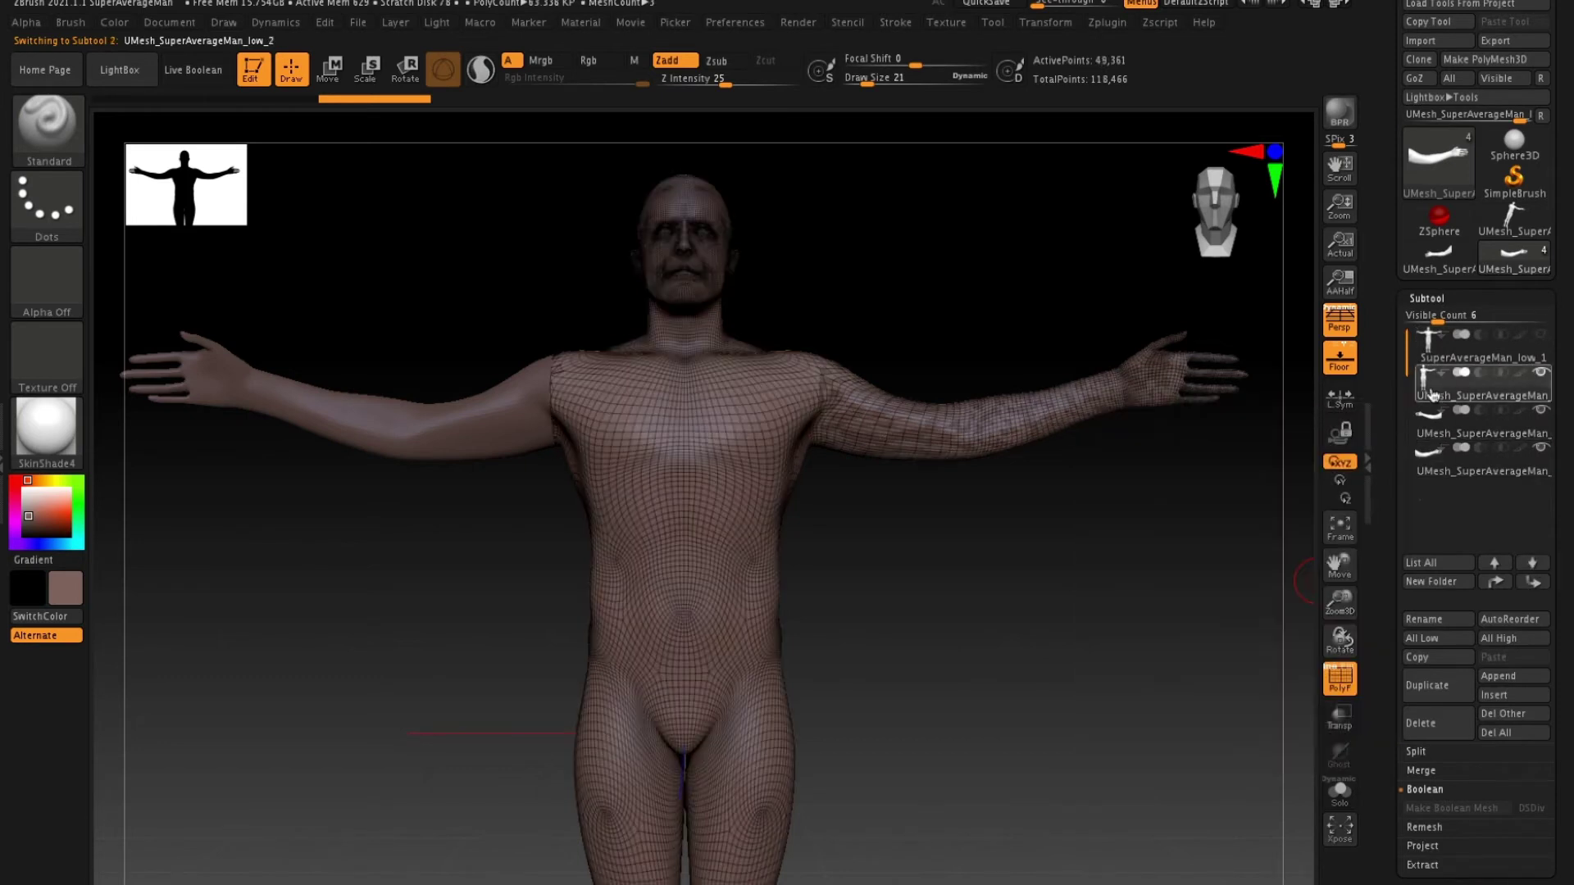
key(shift)
click(1428, 387)
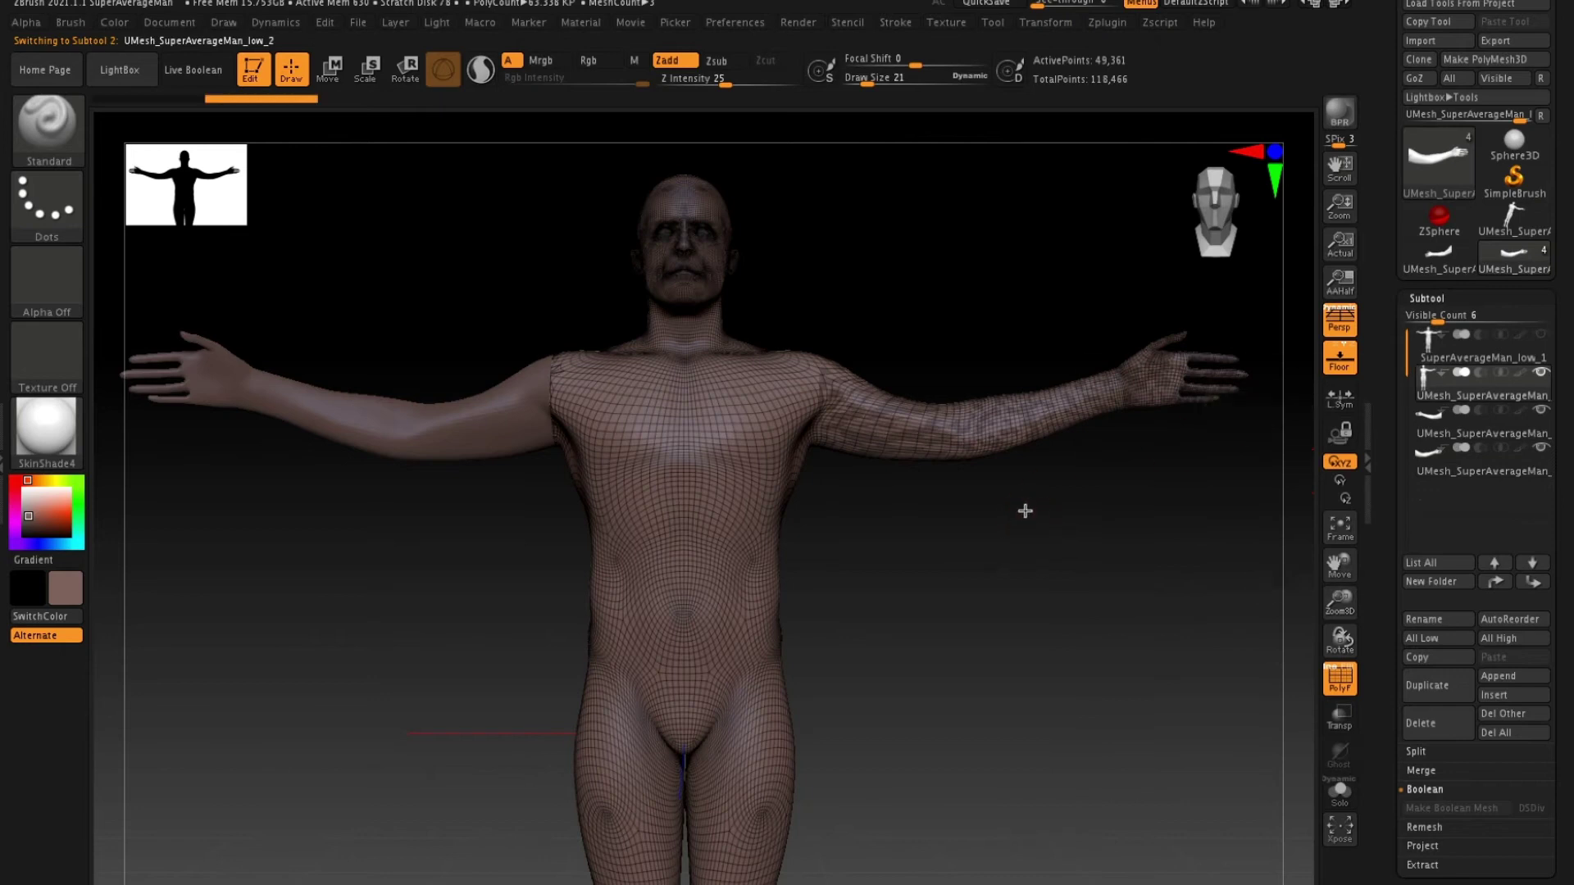
click(1331, 787)
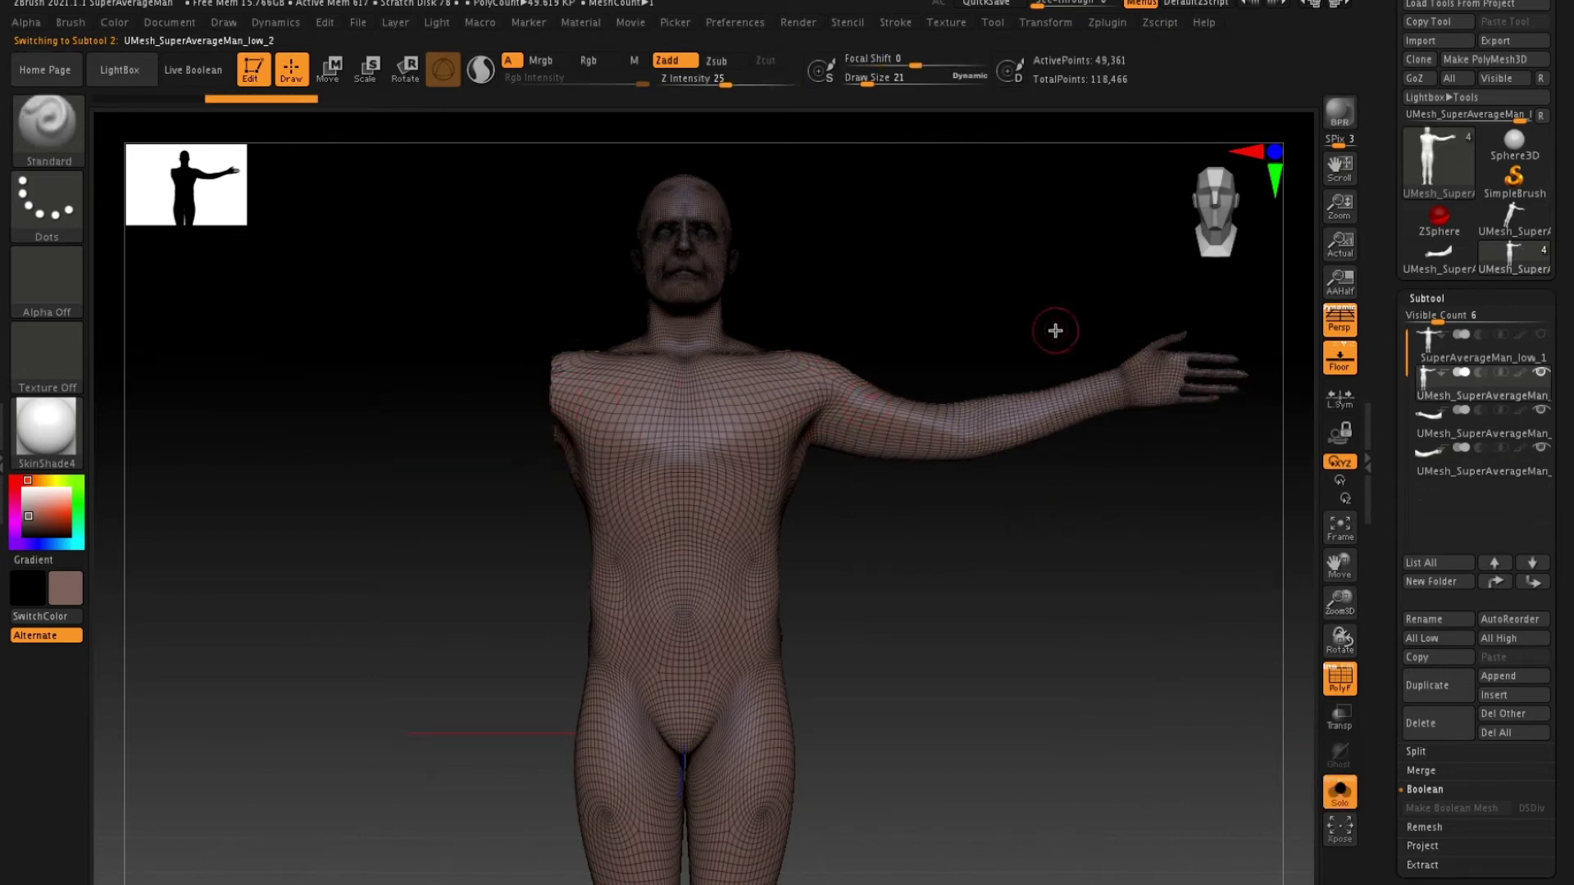
Apply Mirror And Weld to the cut body, replacing the remaining arm with a mirrored shoulder cut.
scroll(1384, 746, down, 5)
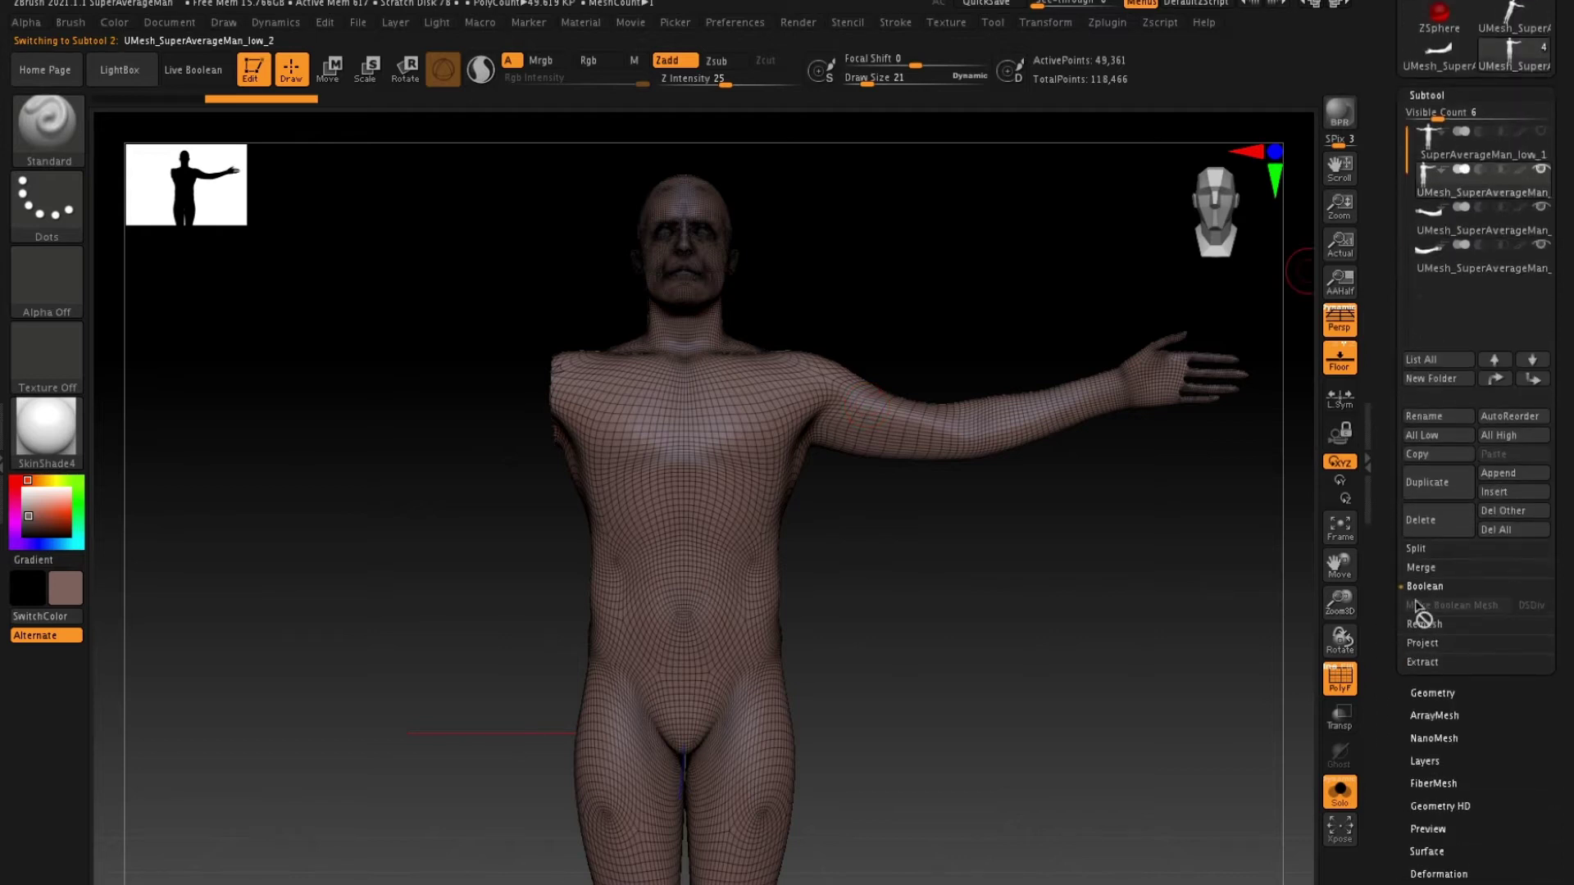
click(1434, 694)
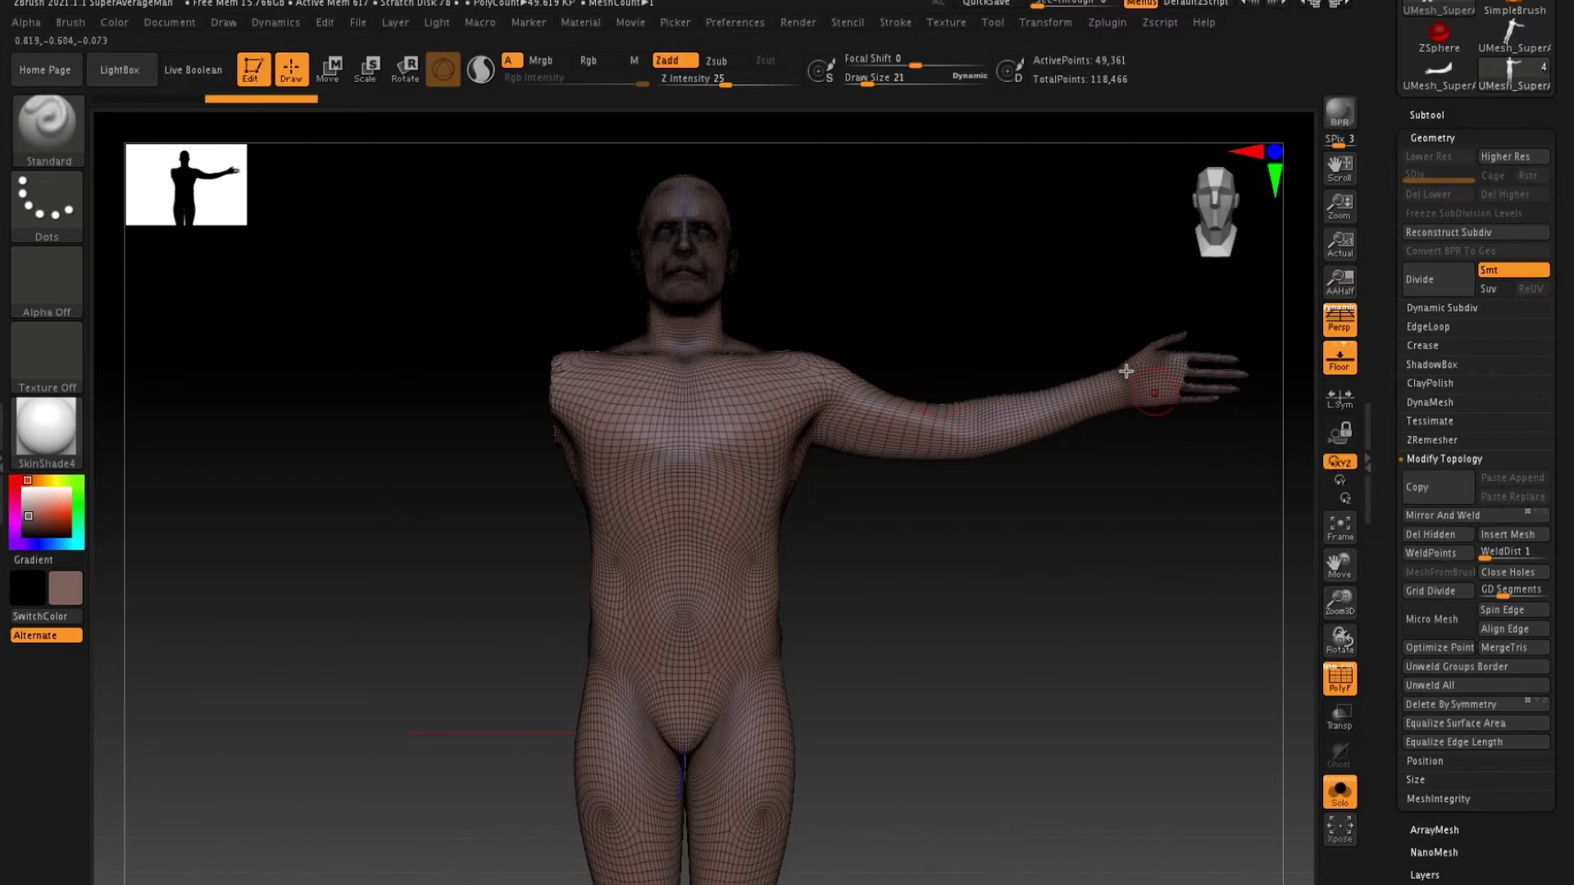
click(1434, 515)
drag(1093, 467, 1156, 481)
Check both arm subtools, then view them together with the armless body, leaving solo display and selecting the body.
click(1427, 115)
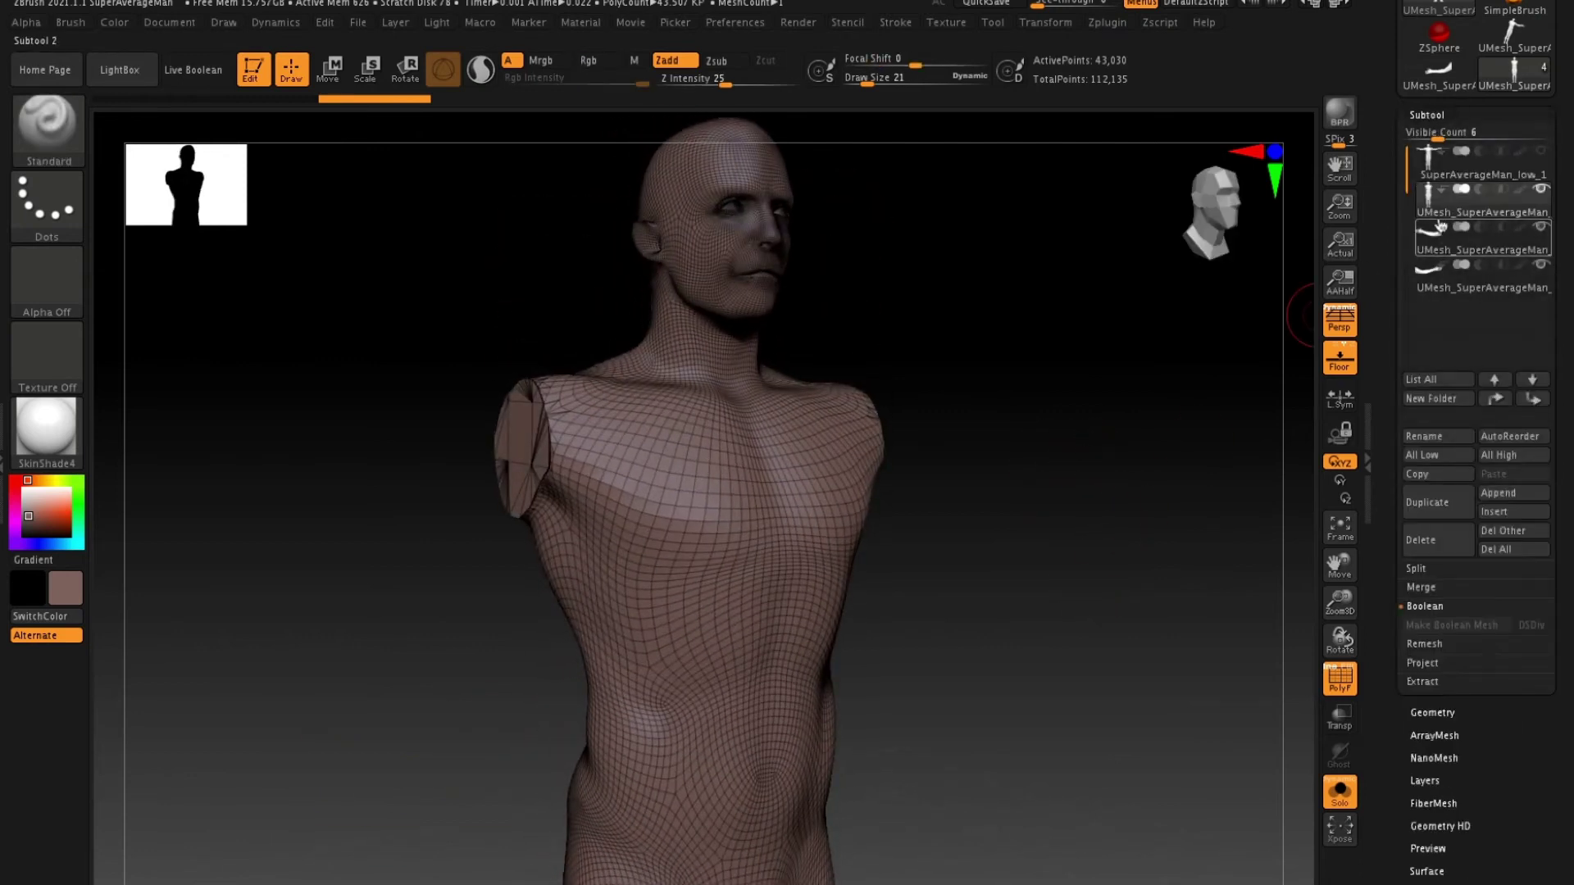
click(1435, 239)
click(1424, 276)
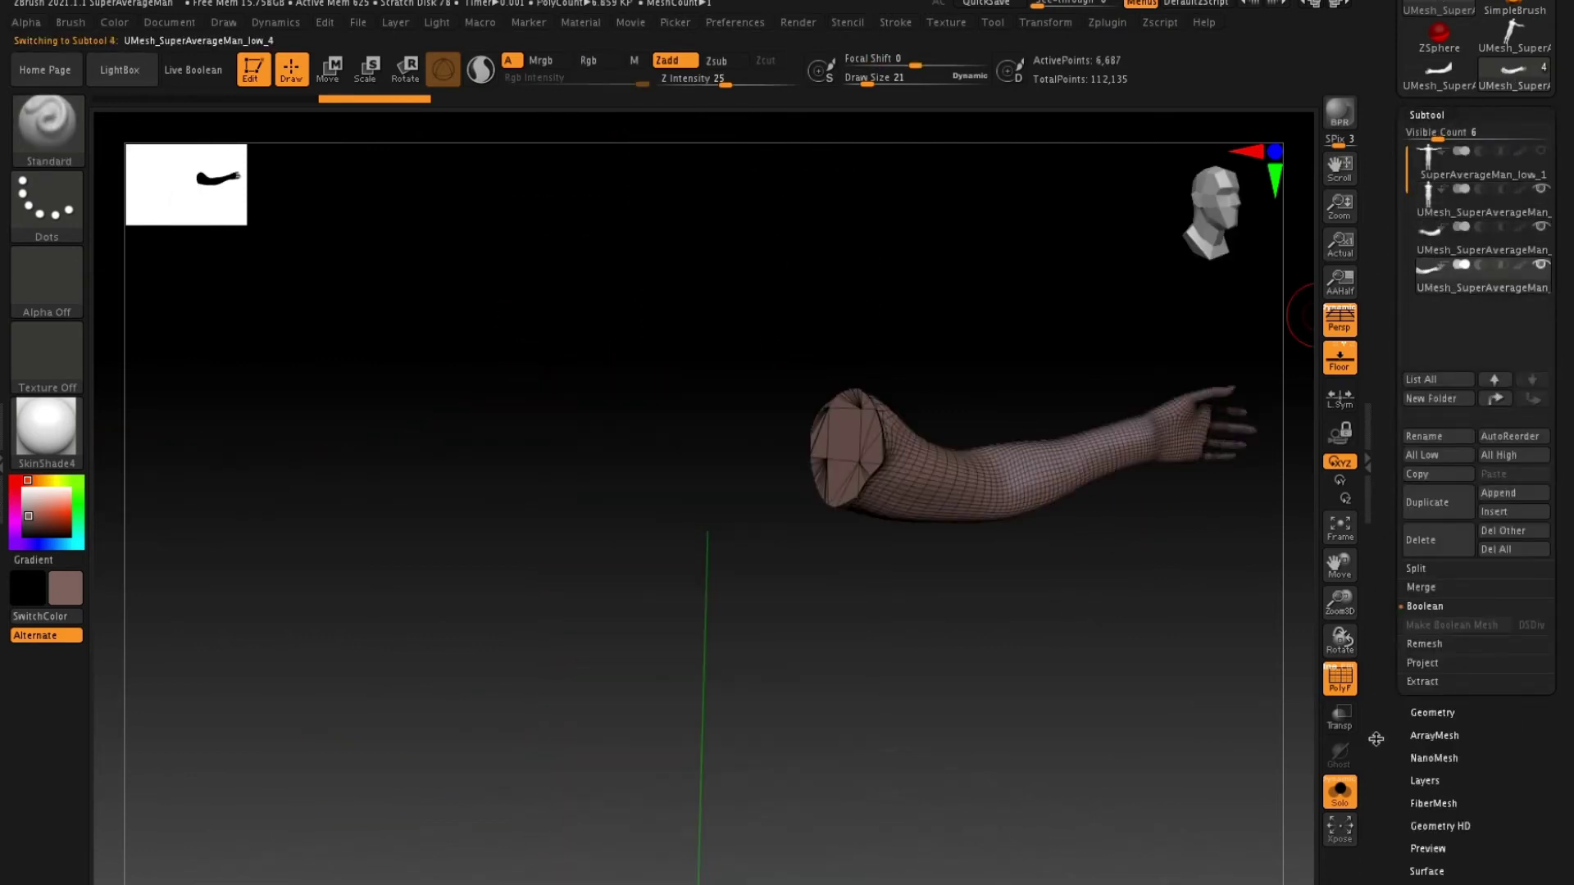
click(1352, 802)
click(1476, 205)
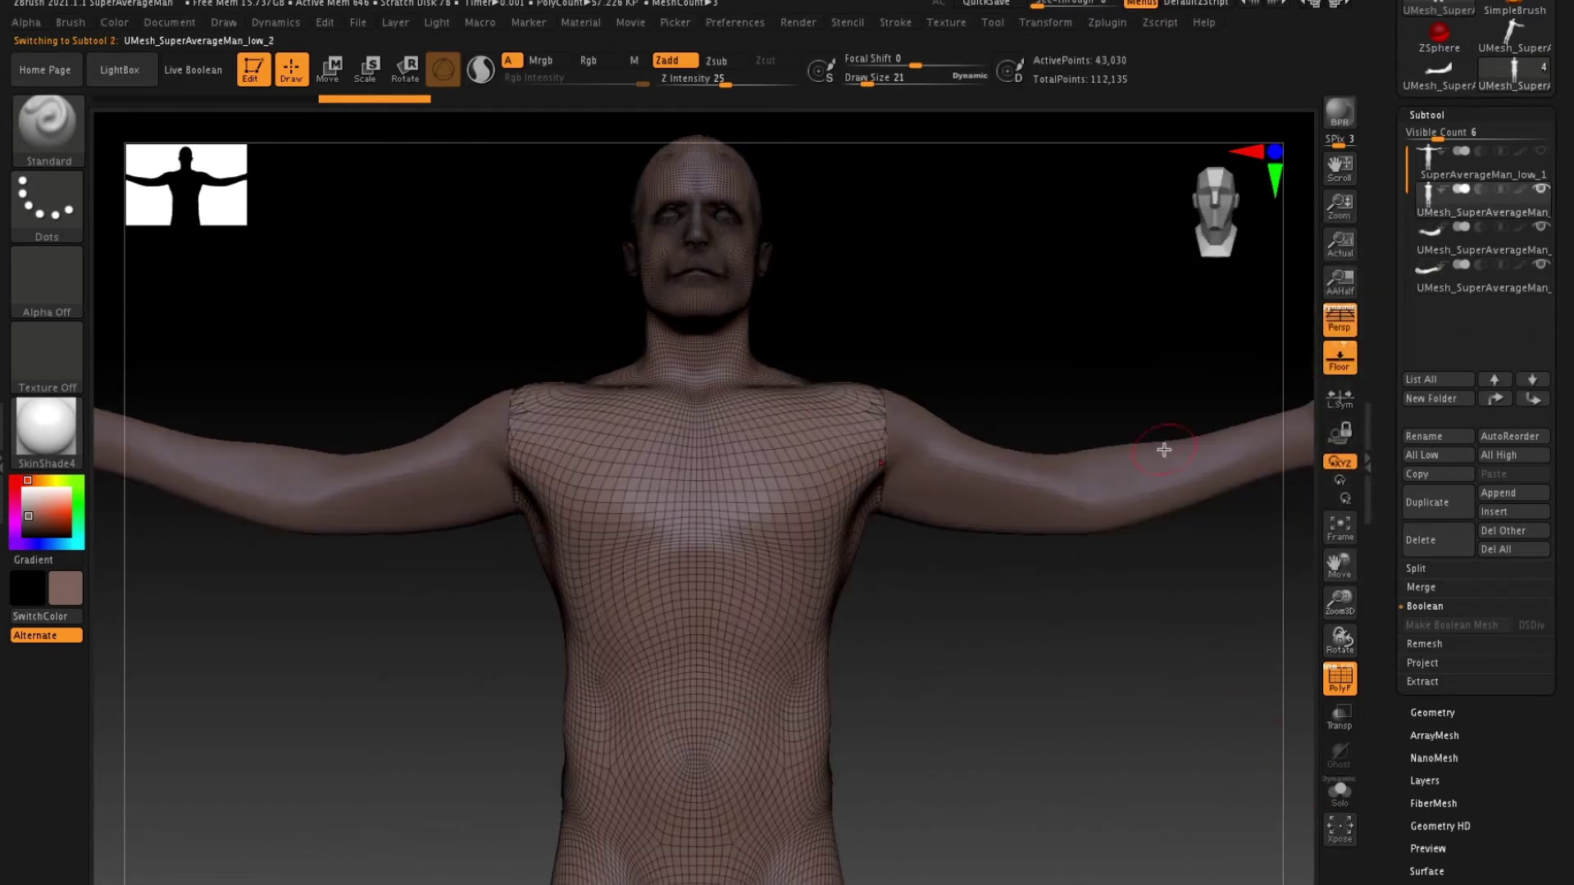
drag(1021, 617, 919, 484)
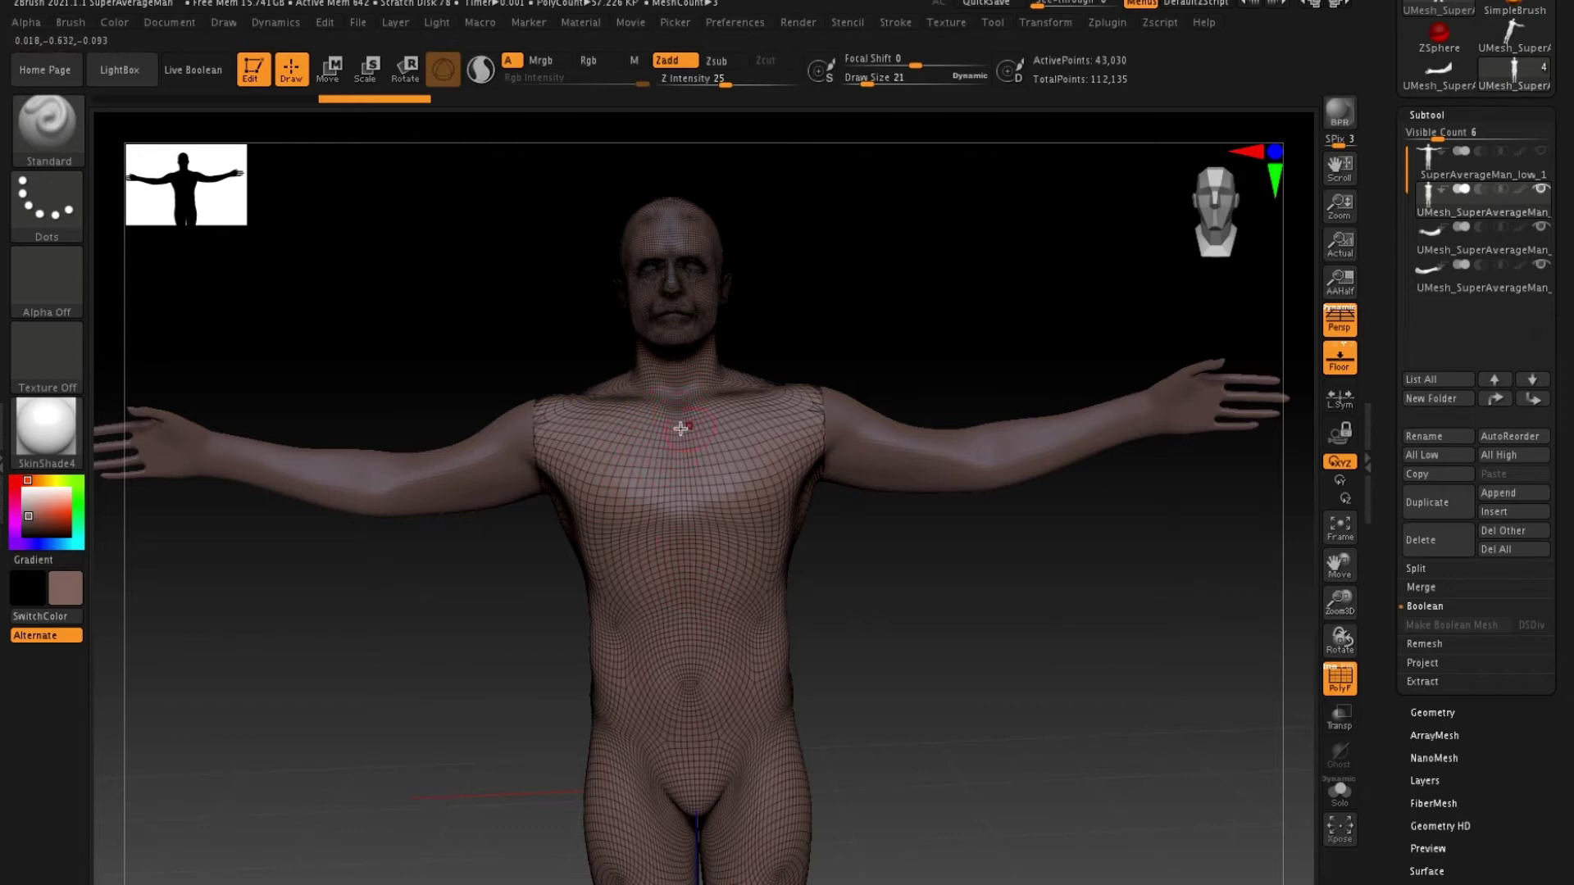
Examine the armless body and both separate arms from the front, the sides and above.
drag(922, 610, 945, 623)
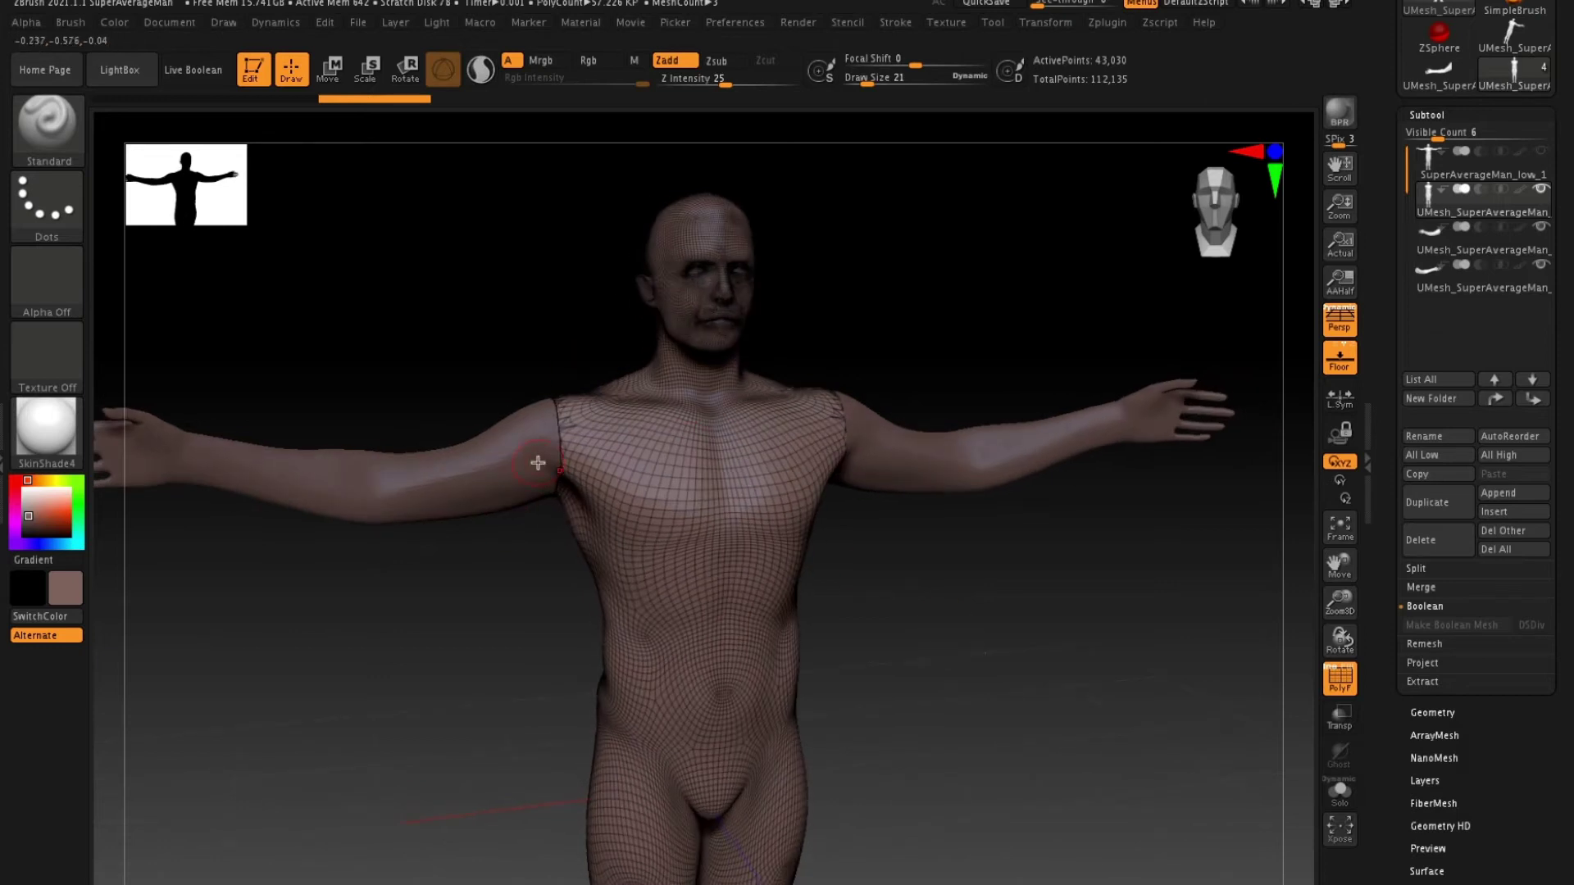
drag(795, 352, 665, 301)
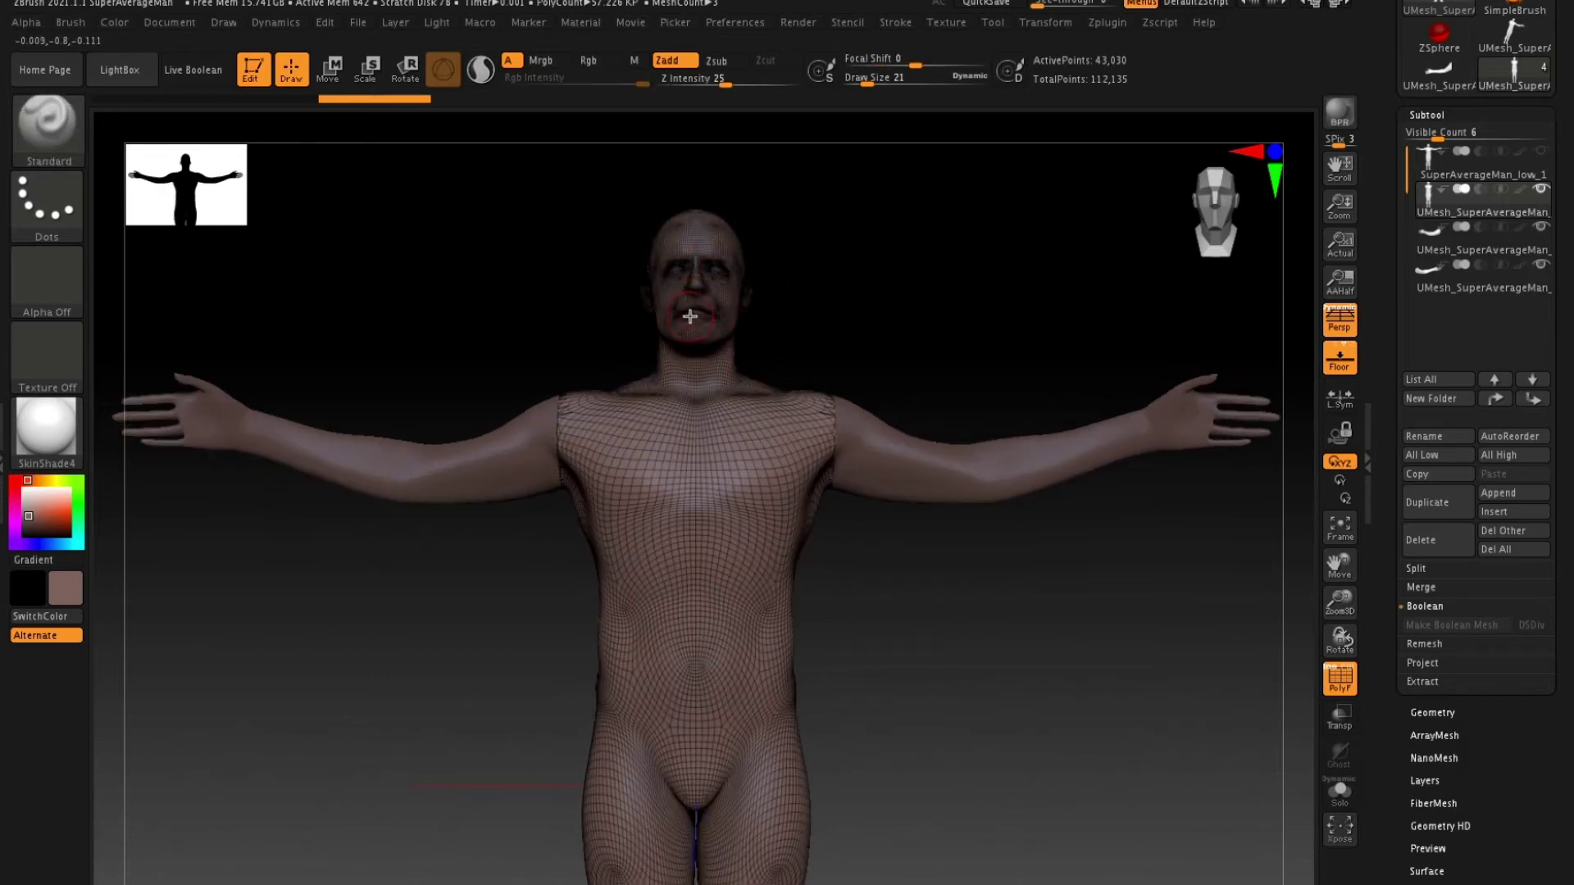
drag(896, 298, 873, 410)
drag(953, 569, 800, 566)
drag(944, 583, 760, 457)
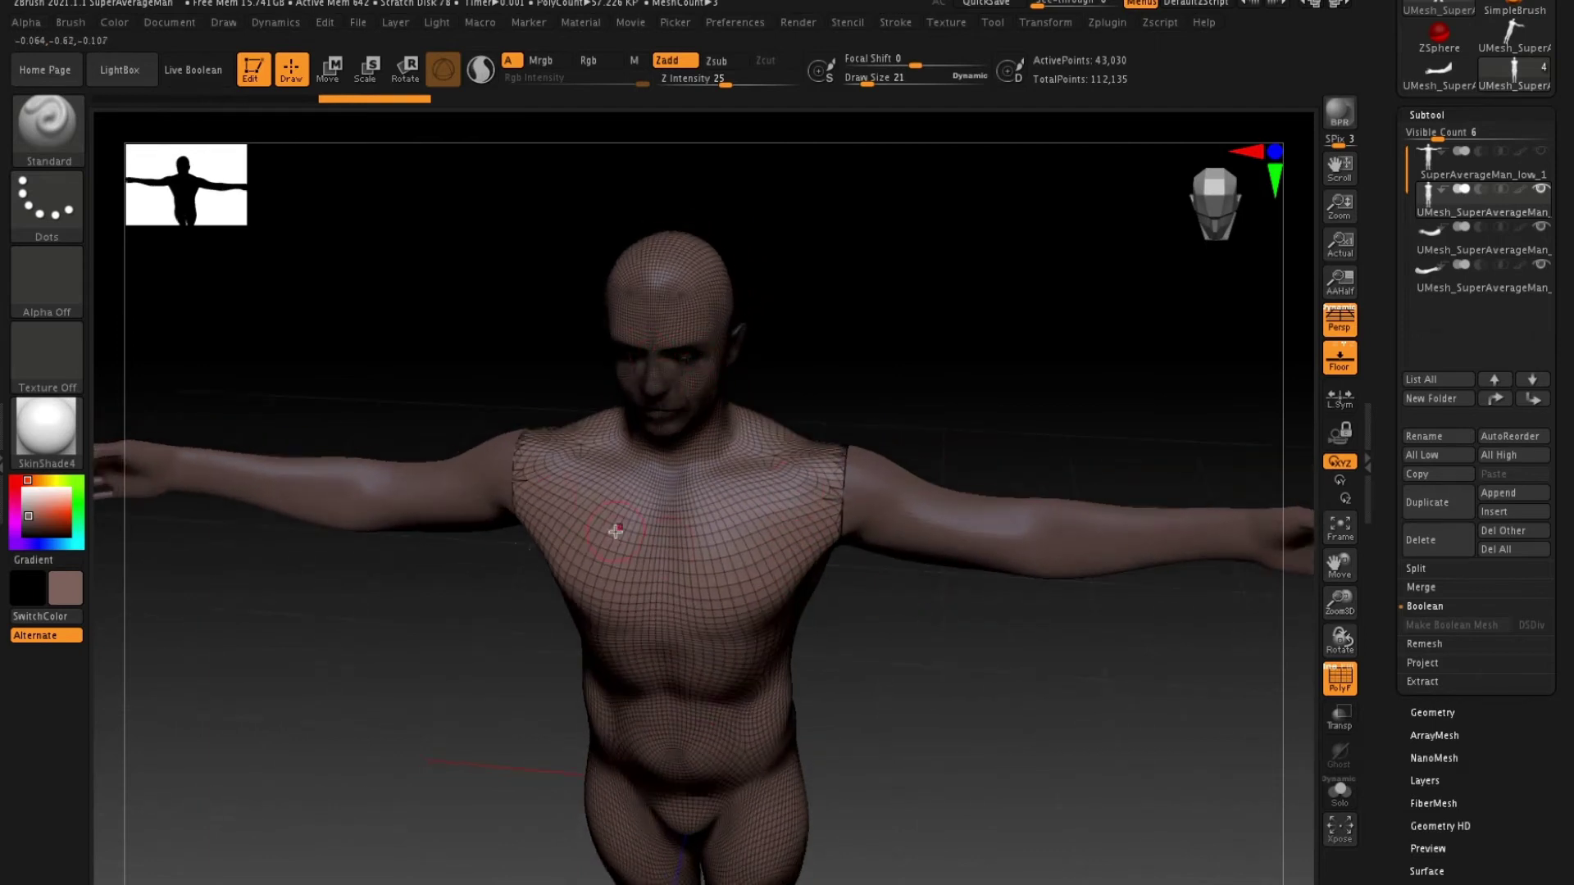
mouse_move(924, 361)
mouse_down()
mouse_move(942, 302)
mouse_move(783, 573)
mouse_move(956, 604)
mouse_move(924, 456)
mouse_move(942, 446)
mouse_move(947, 523)
mouse_up()
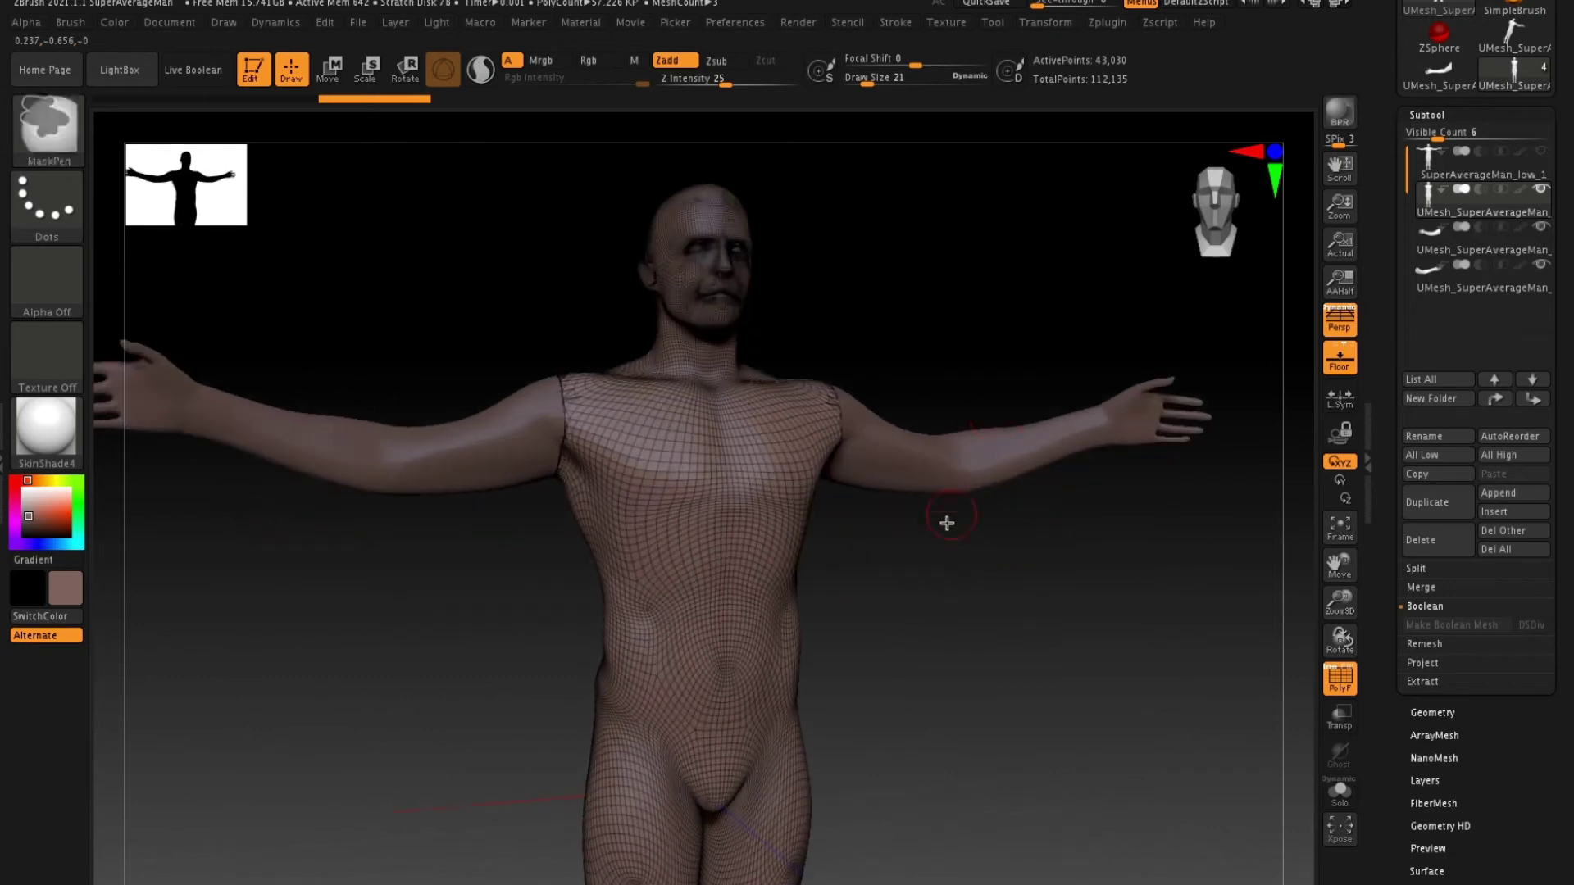
Delete the cut body and both arm subtools, keeping only the original SuperAverageMan figure.
click(1422, 554)
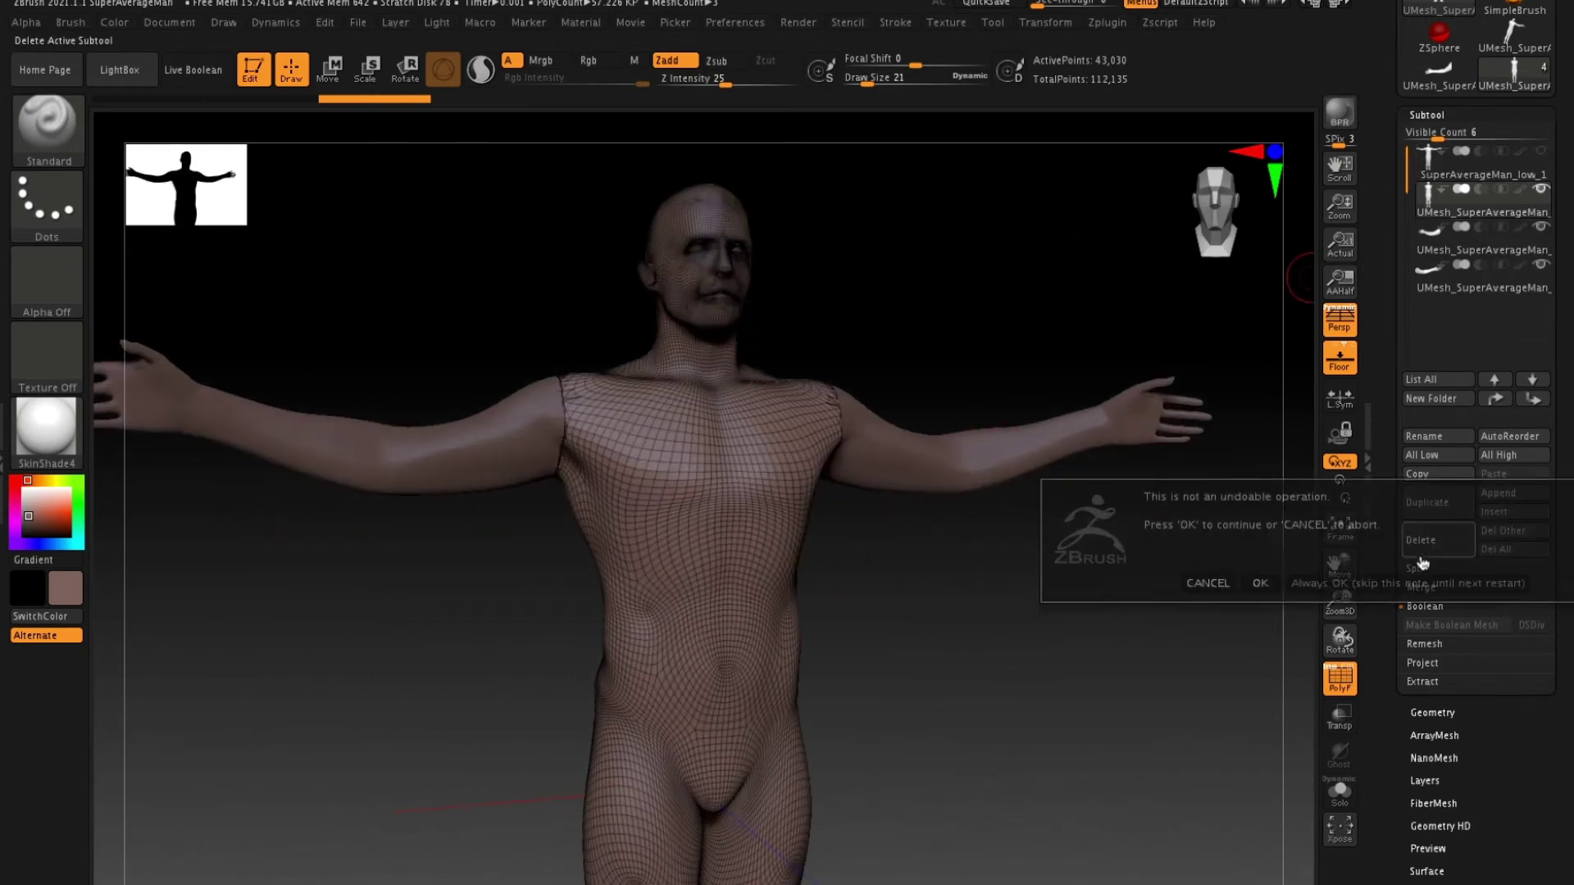
click(1260, 583)
click(1412, 556)
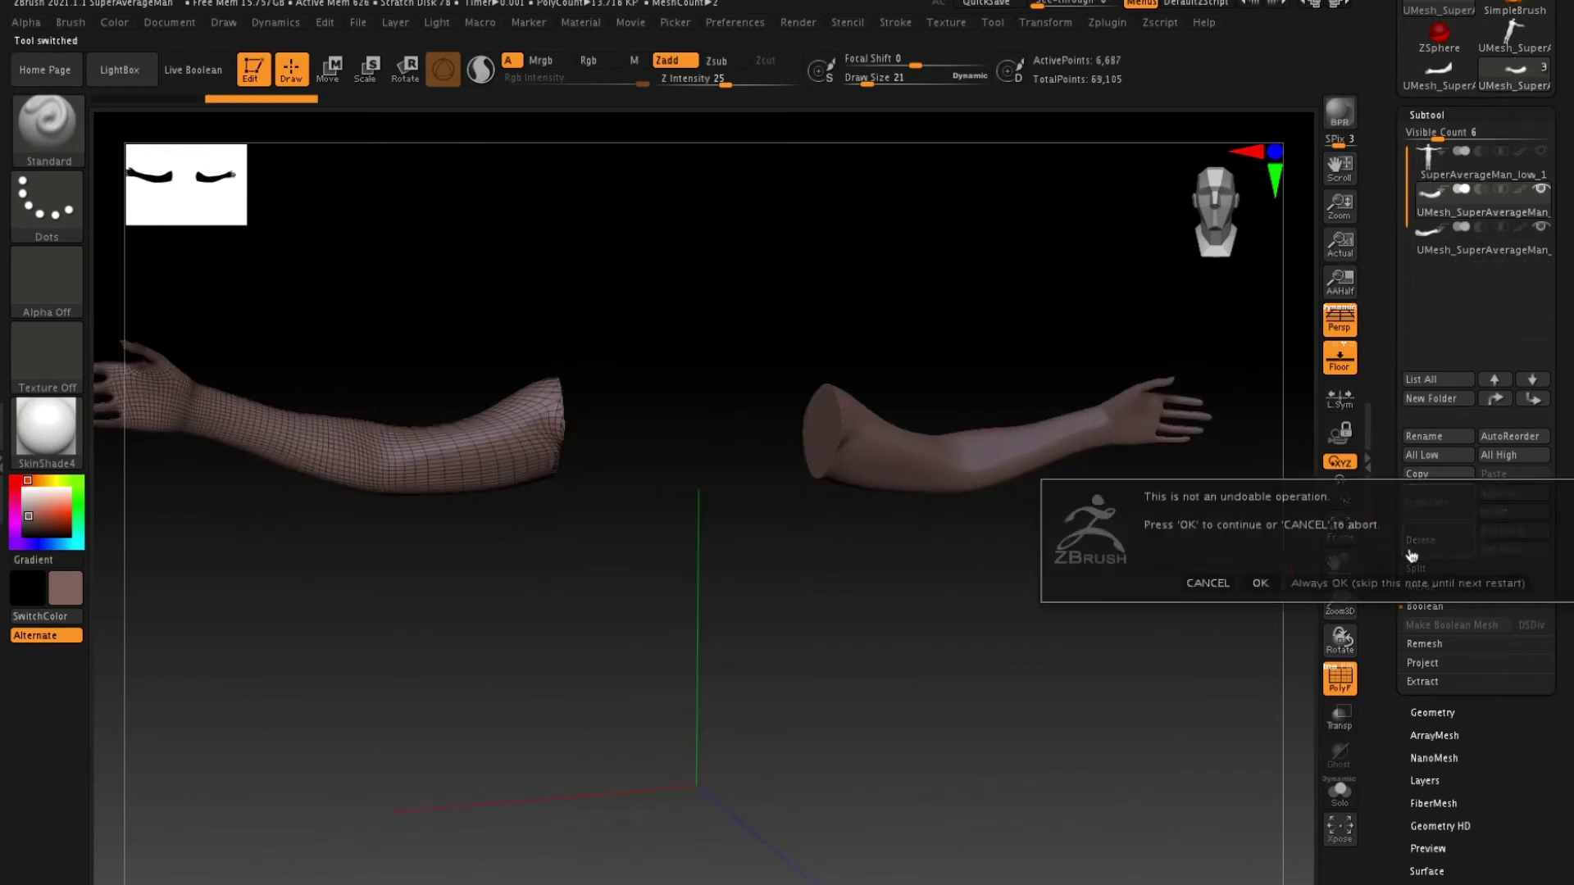
click(1339, 584)
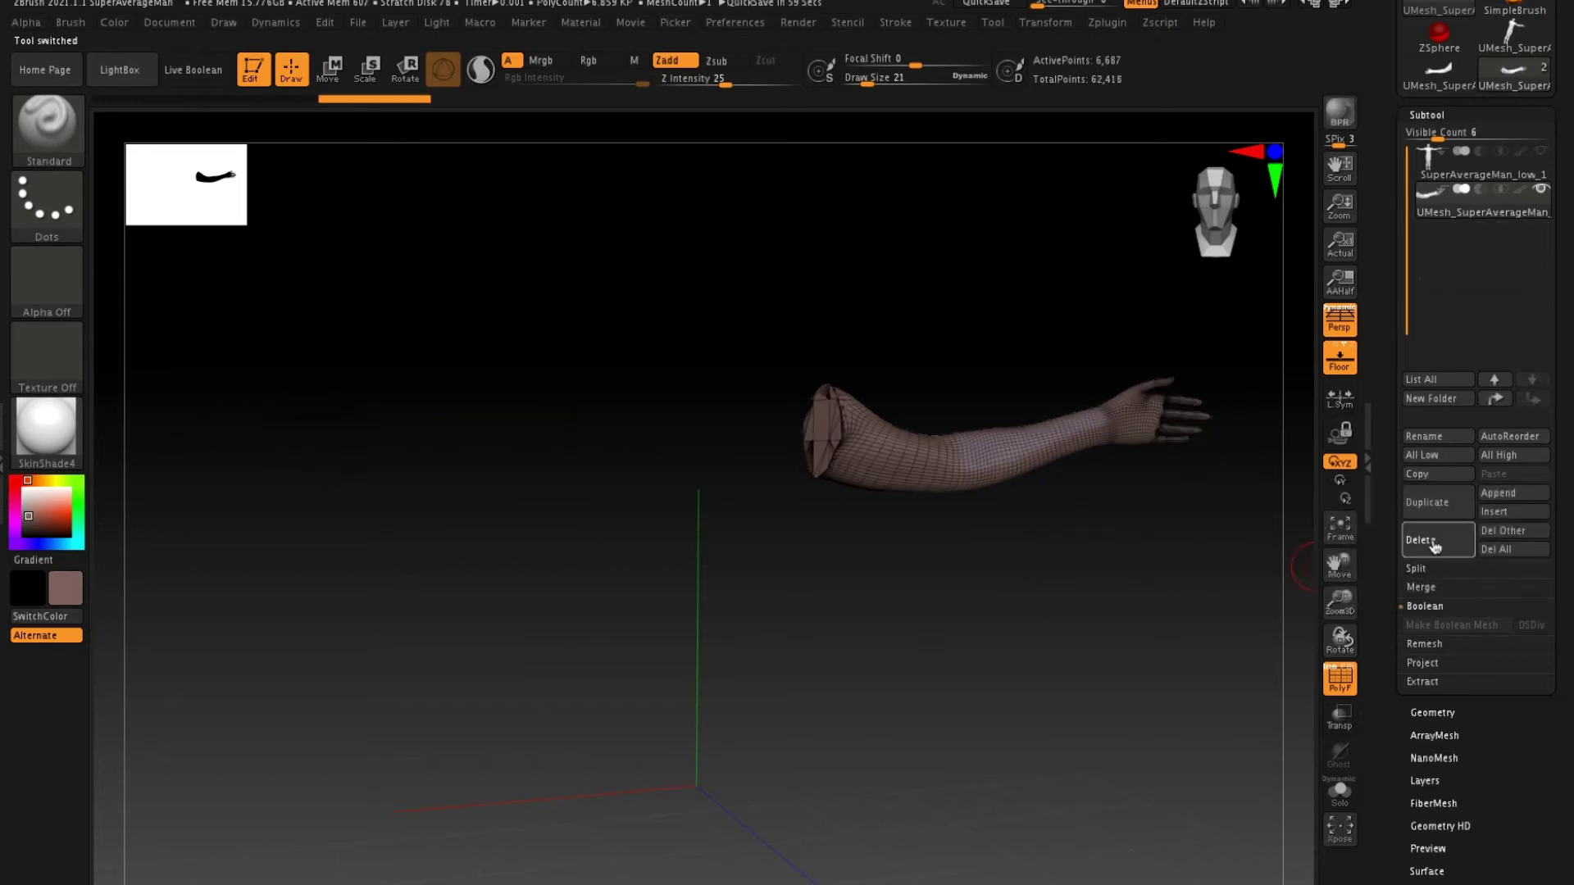
click(1435, 544)
alt+drag(1029, 310, 1019, 337)
mouse_move(1019, 338)
alt+mouse_down()
mouse_move(1006, 337)
mouse_move(1012, 282)
mouse_move(887, 384)
alt+mouse_up()
scroll(1475, 246, up, 5)
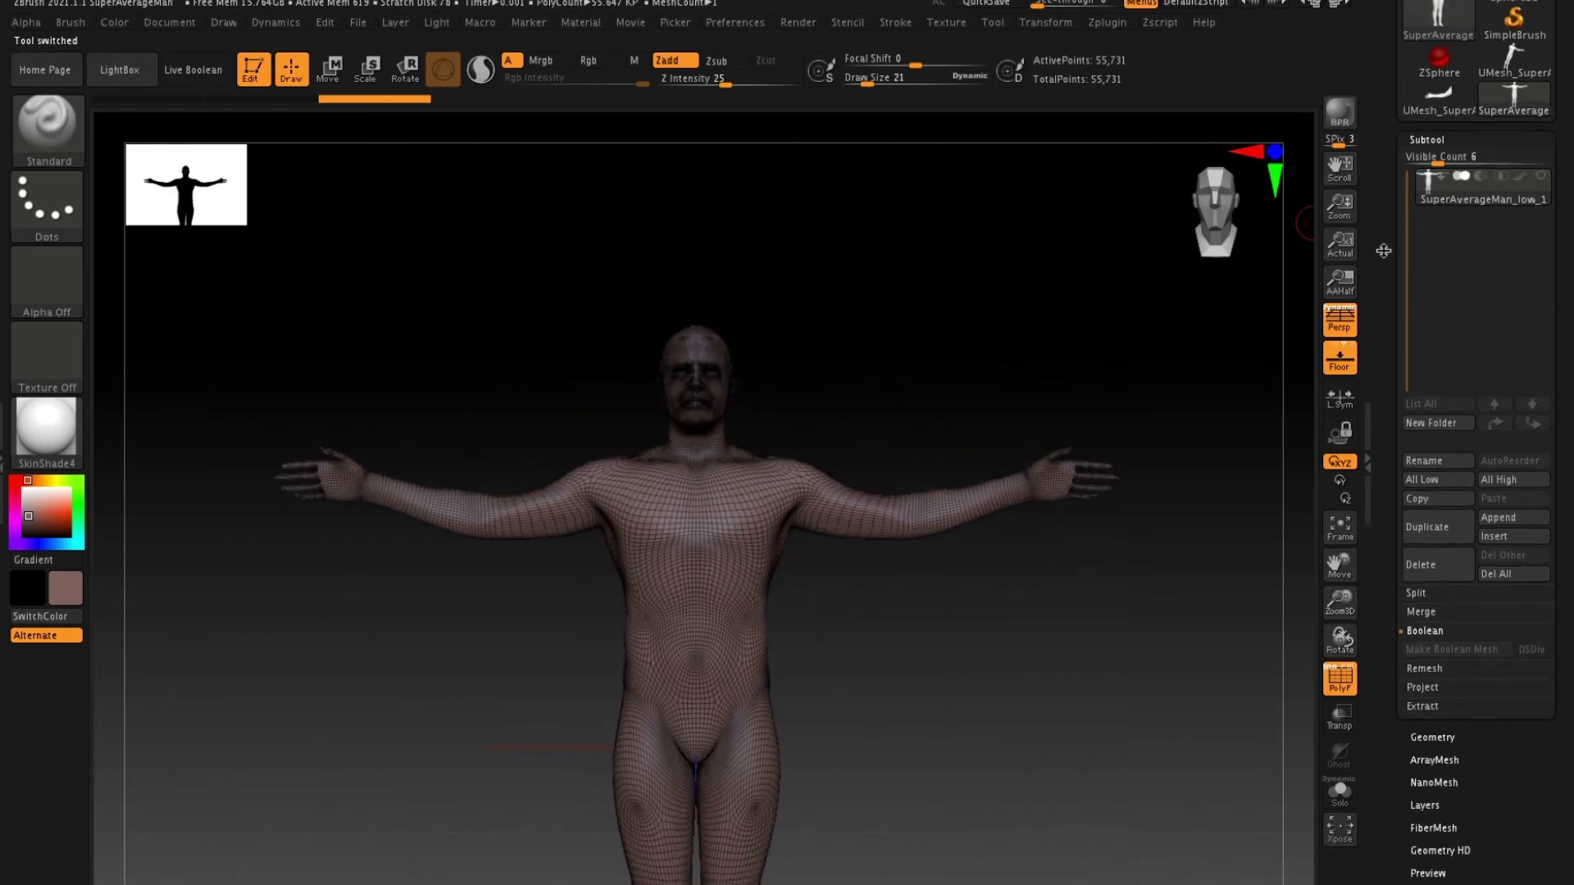
Switch to a Cube3D primitive and convert it into a PolyMesh3D with its geometry options open.
click(1439, 176)
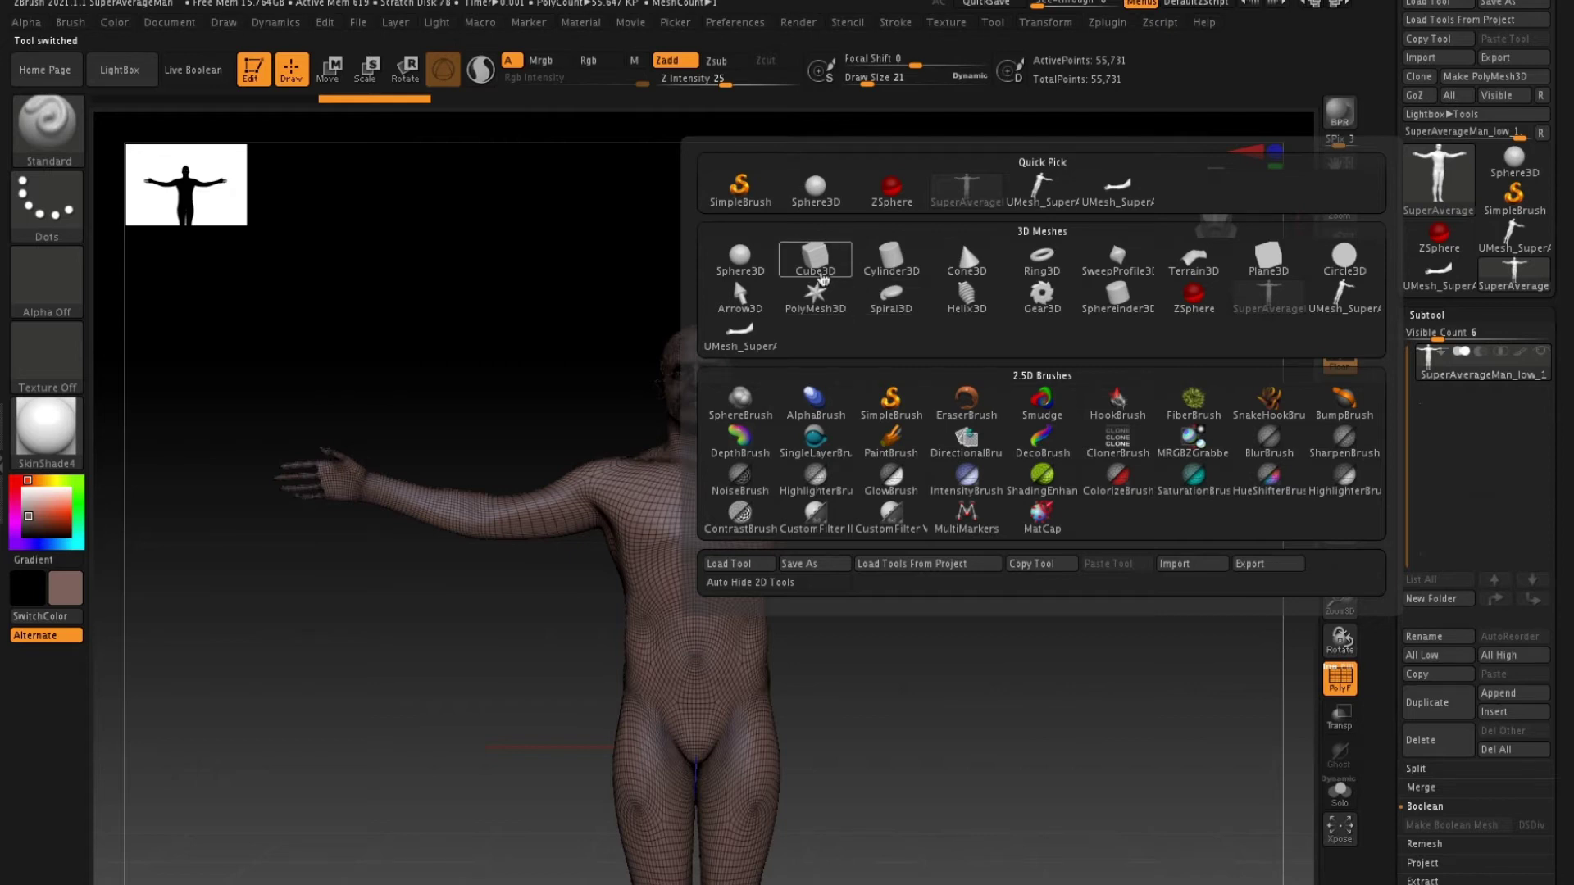
click(819, 267)
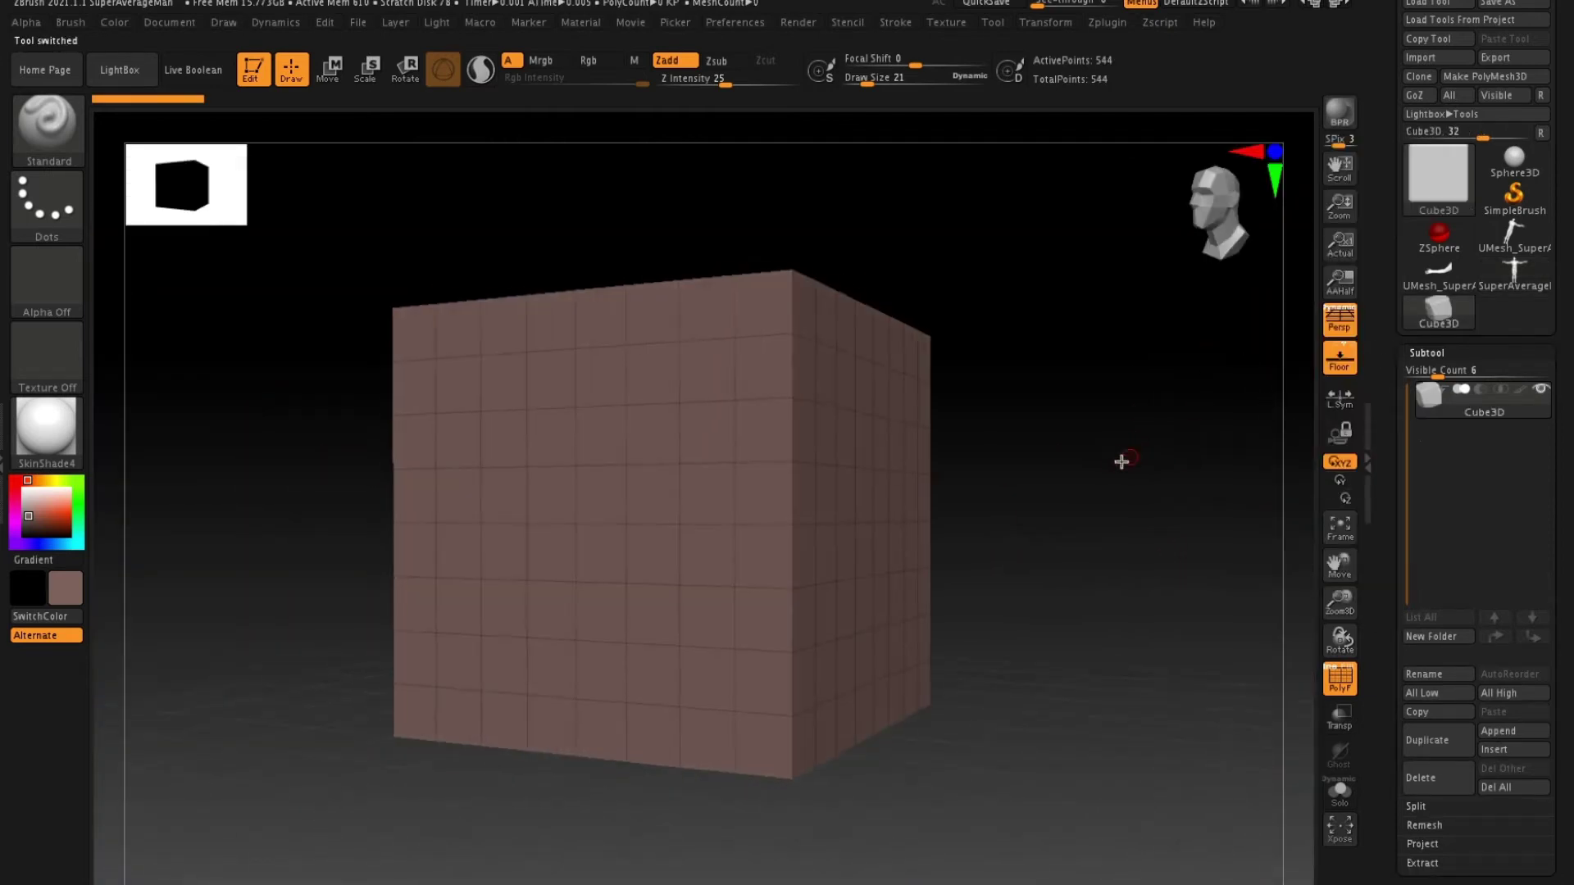
click(1443, 351)
click(1436, 374)
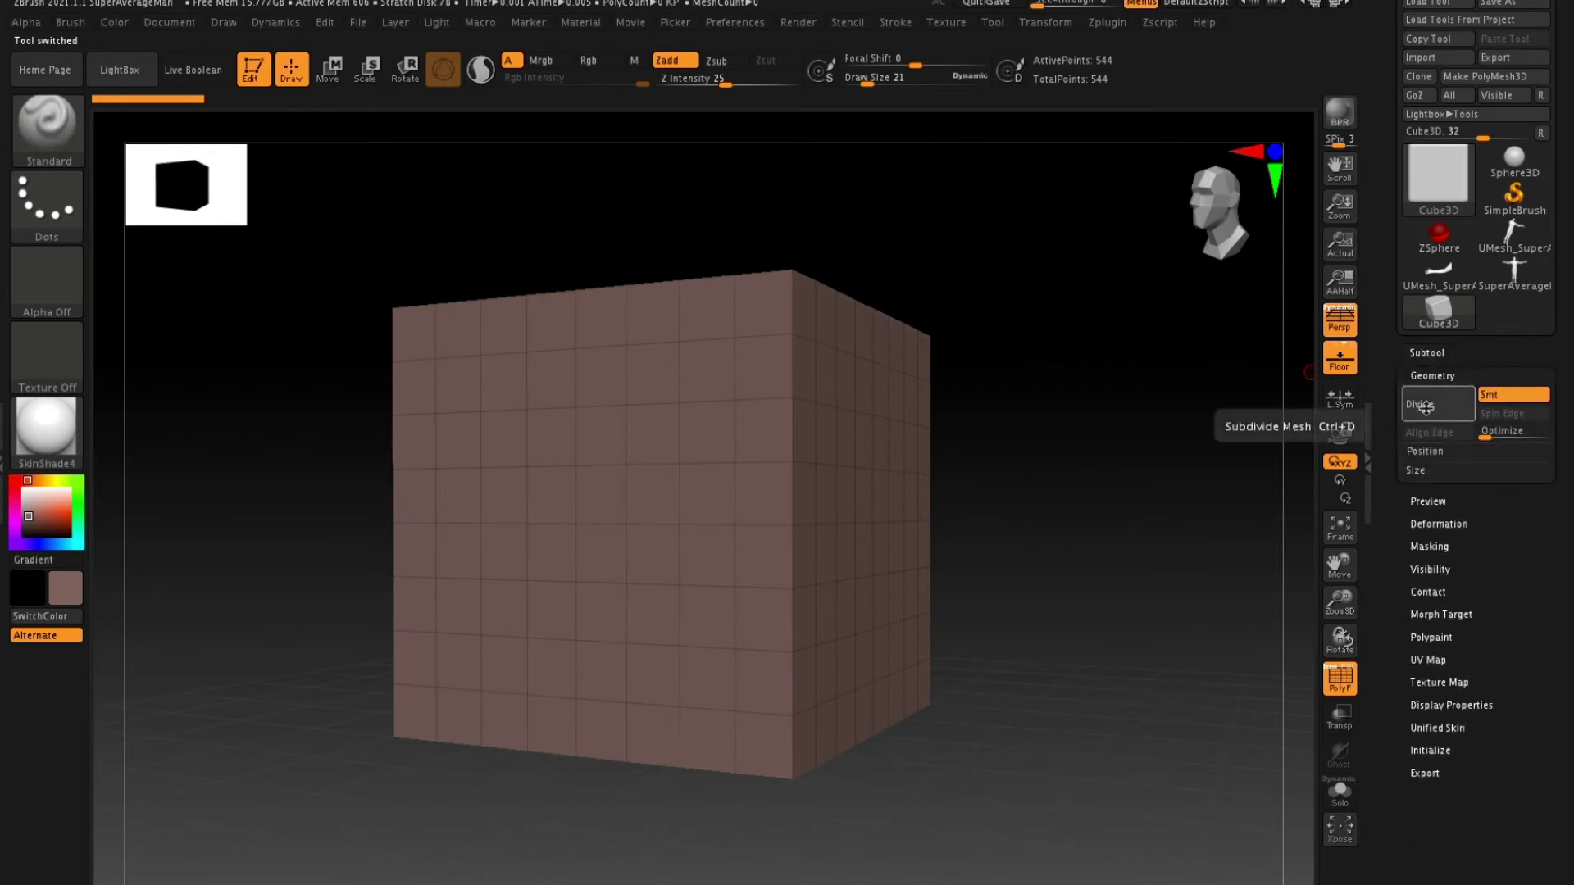
click(1486, 76)
Subdivide the cube to a dense mesh, deleting its lower subdivision levels and hiding the wireframe.
click(1436, 515)
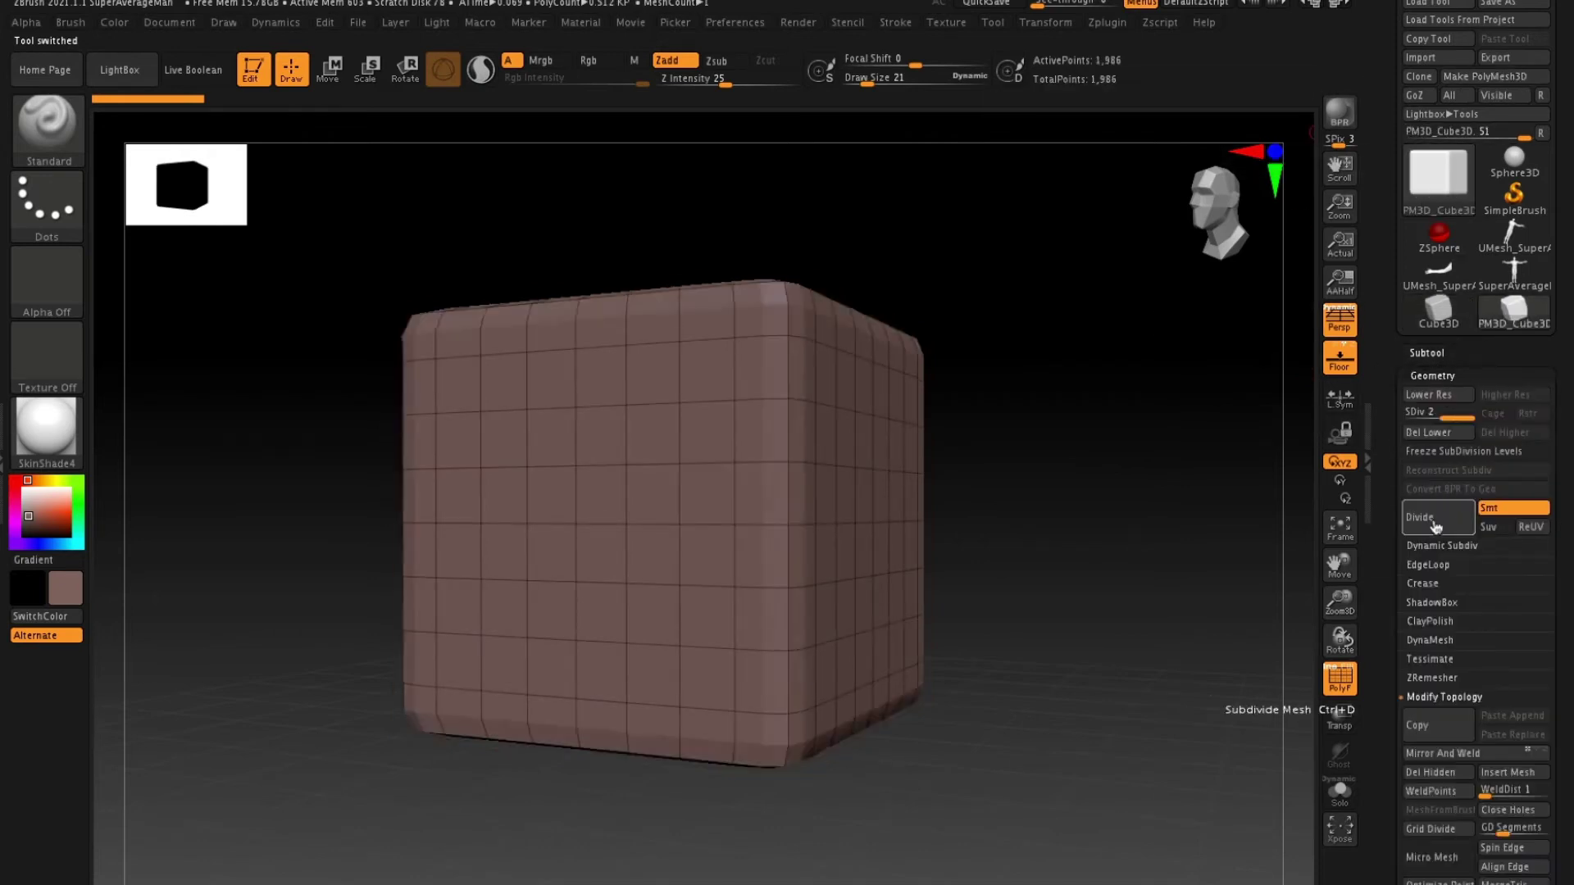
key(ctrl+d)
drag(1168, 455, 1149, 499)
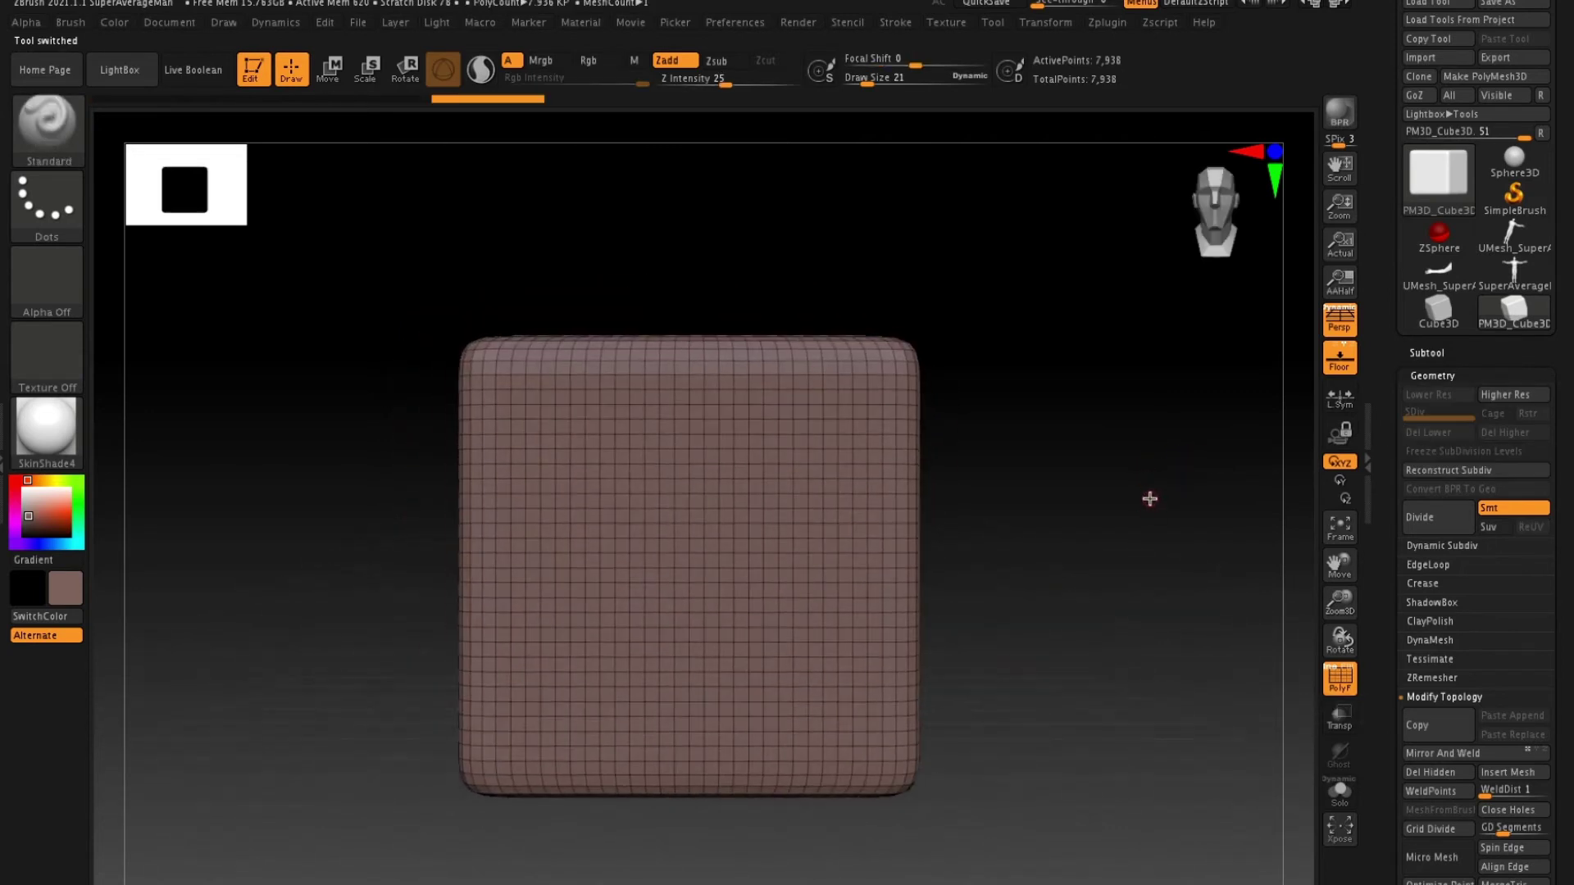
click(1336, 677)
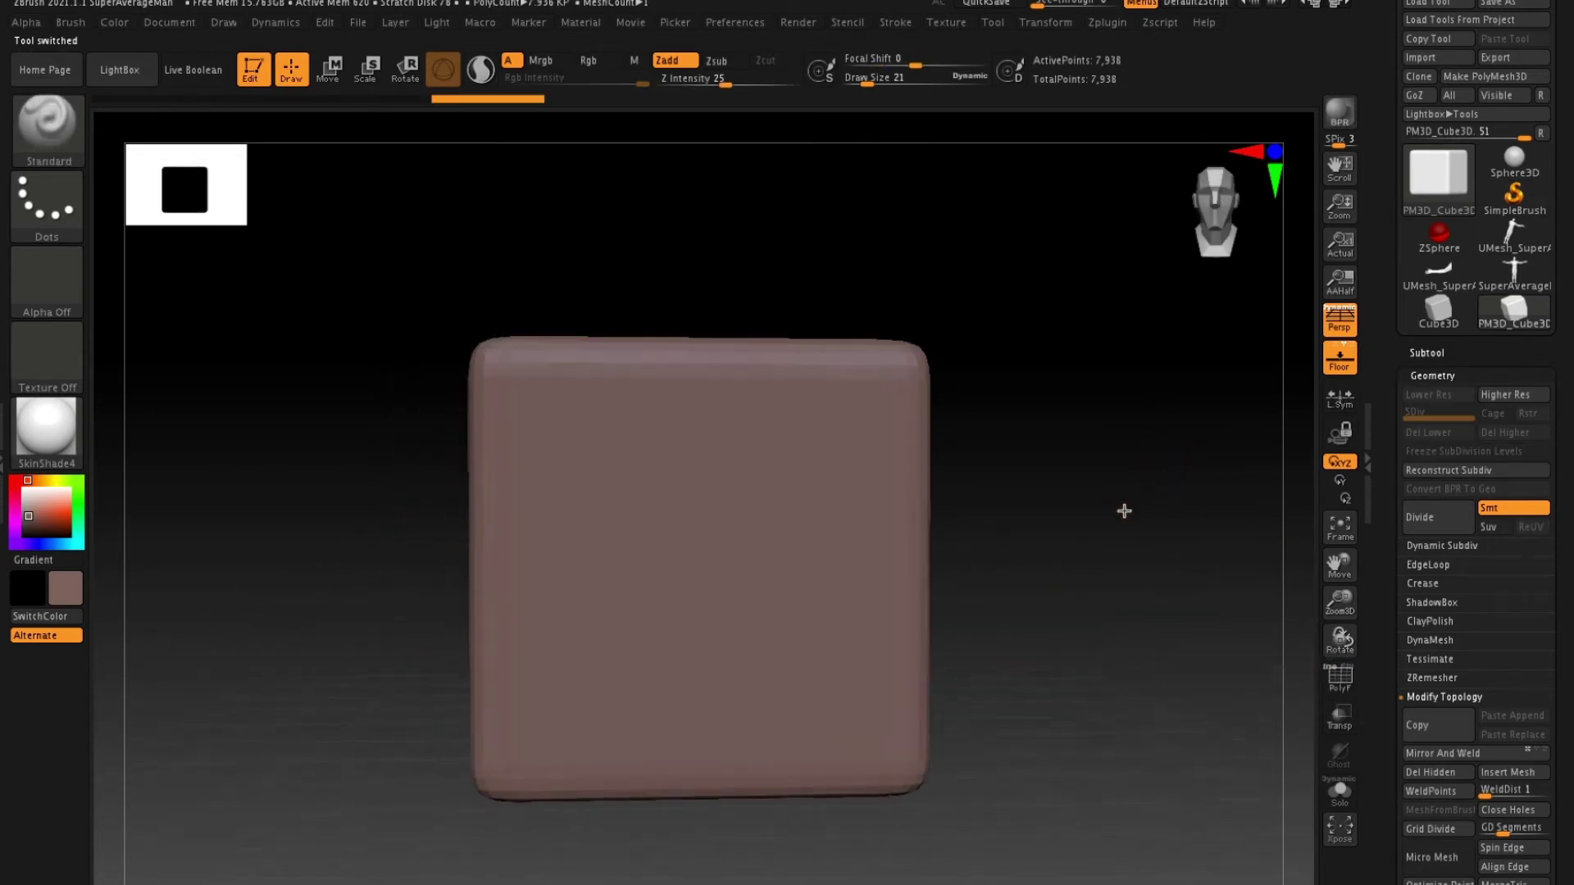
drag(1121, 482, 1238, 461)
click(1451, 518)
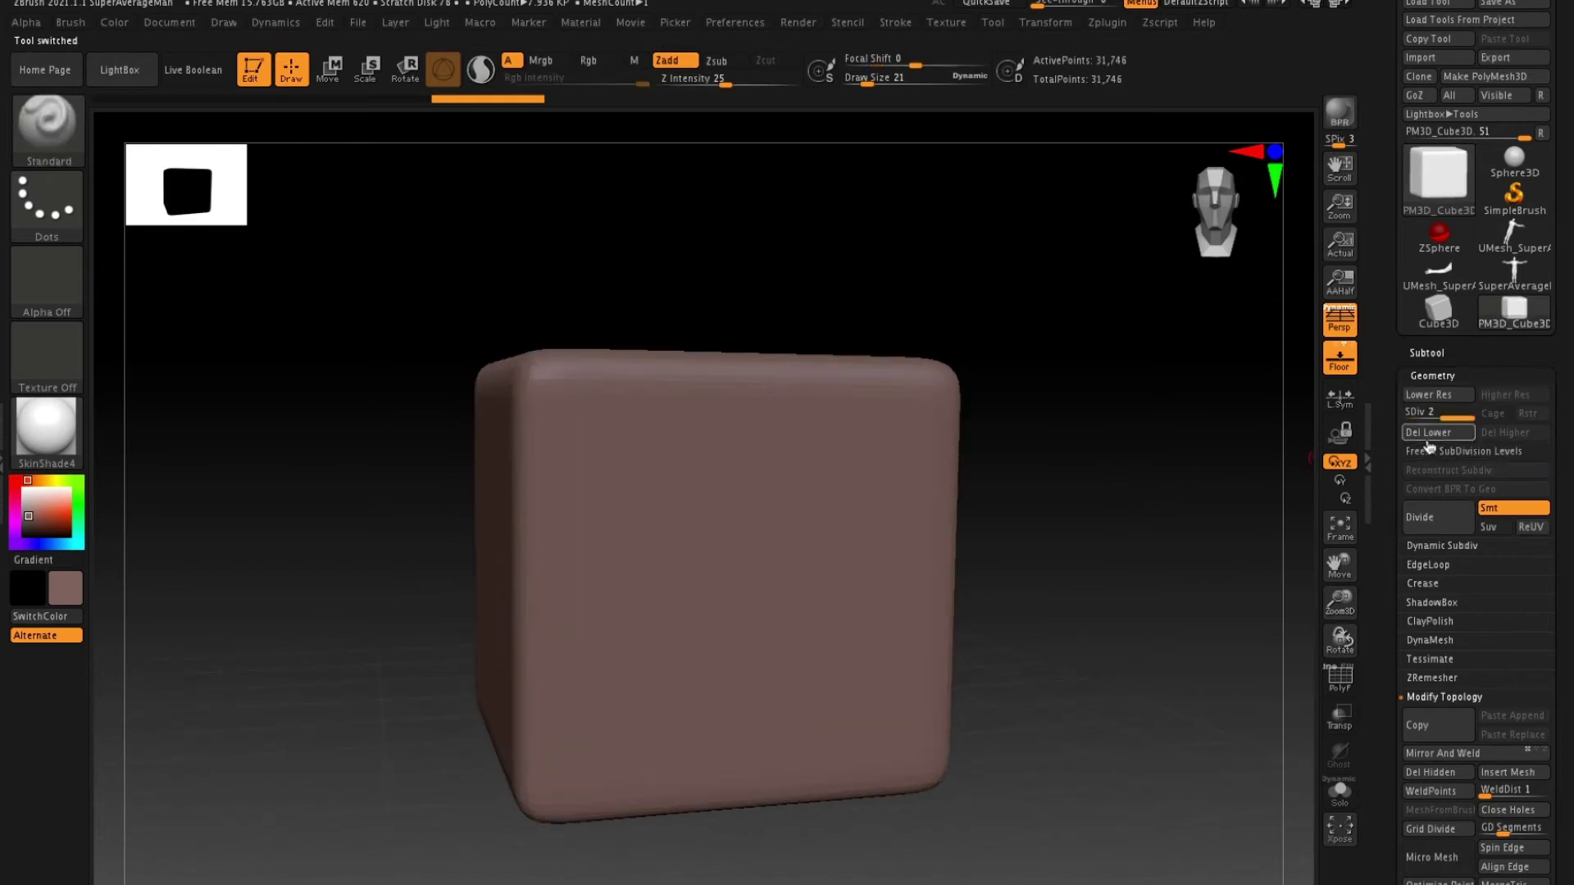
Try clipping off the cube's upper-left corner diagonally with the ClipCurve brush in front view, and undo the cut.
shift+drag(1086, 470, 1071, 464)
key(ctrl+shift)
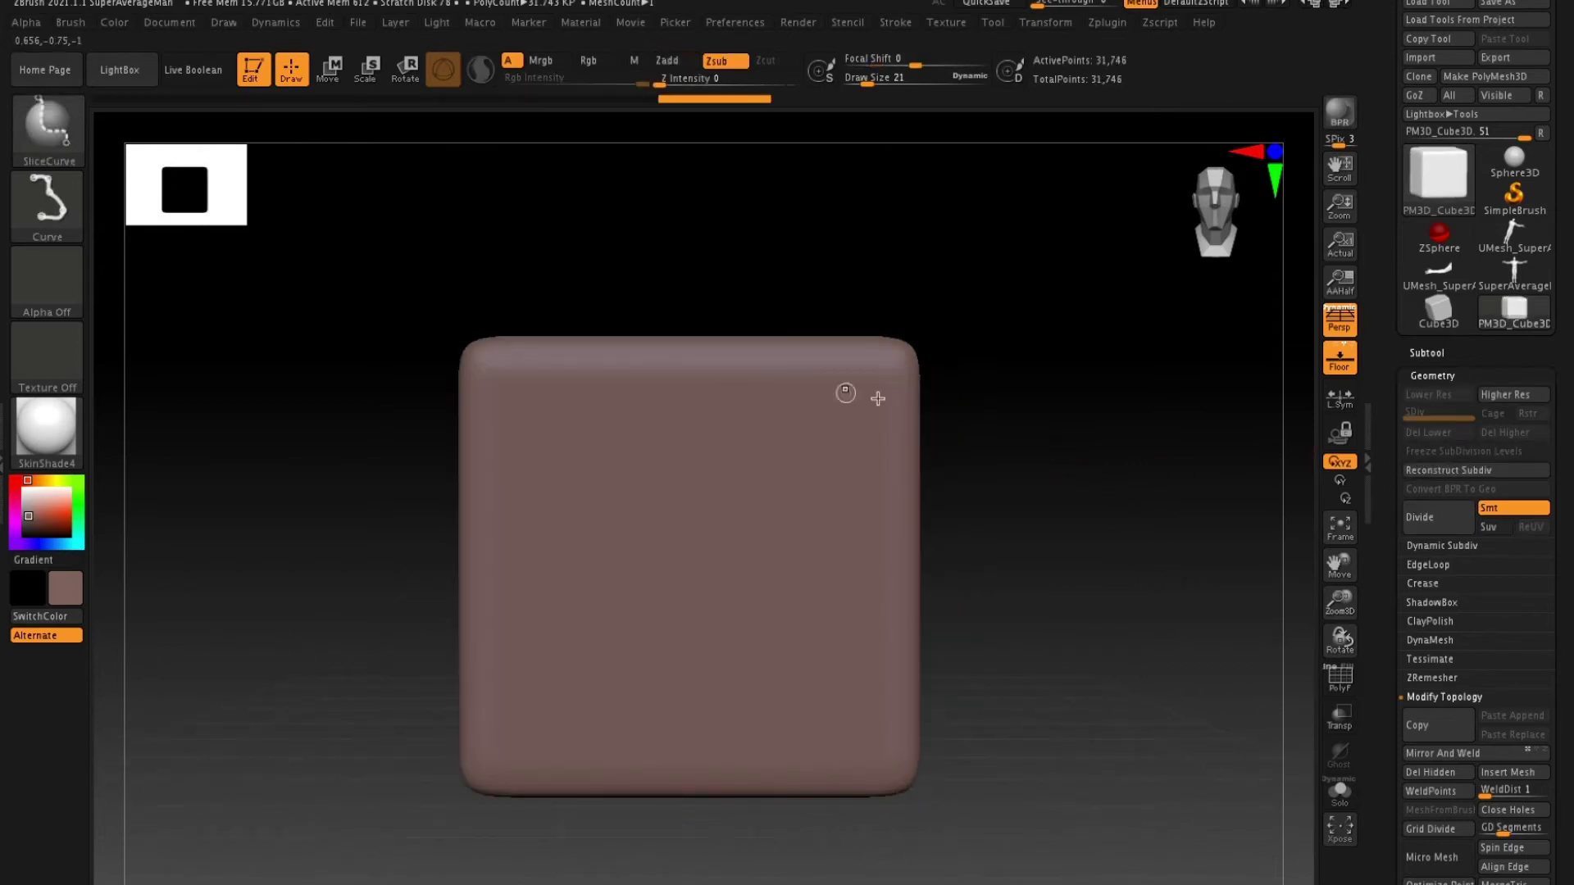
click(65, 146)
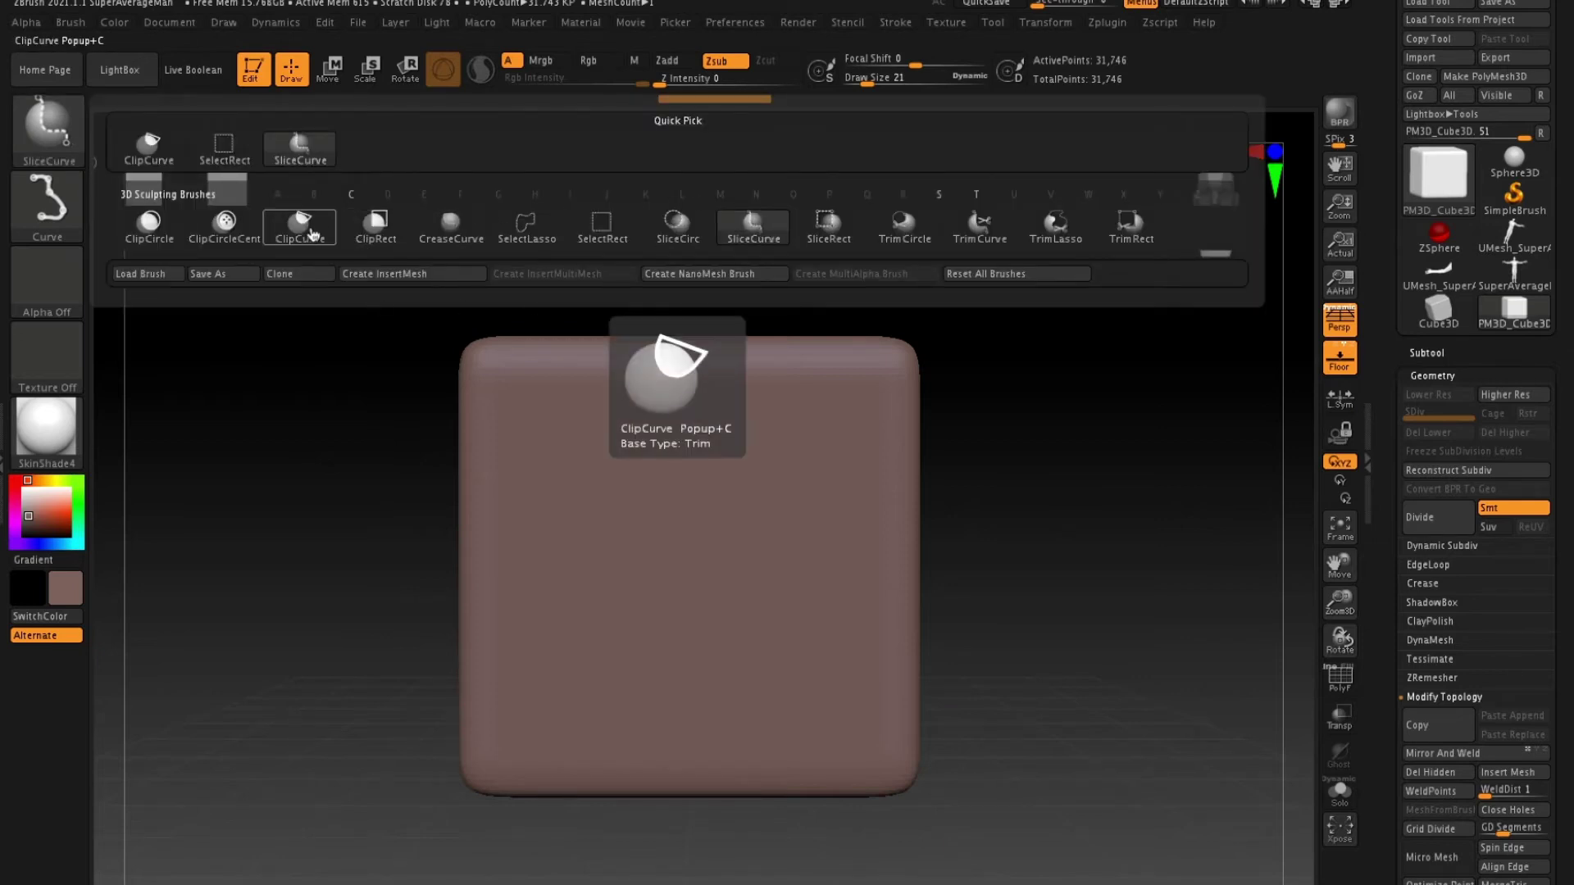
click(310, 232)
ctrl+shift+drag(304, 654, 941, 344)
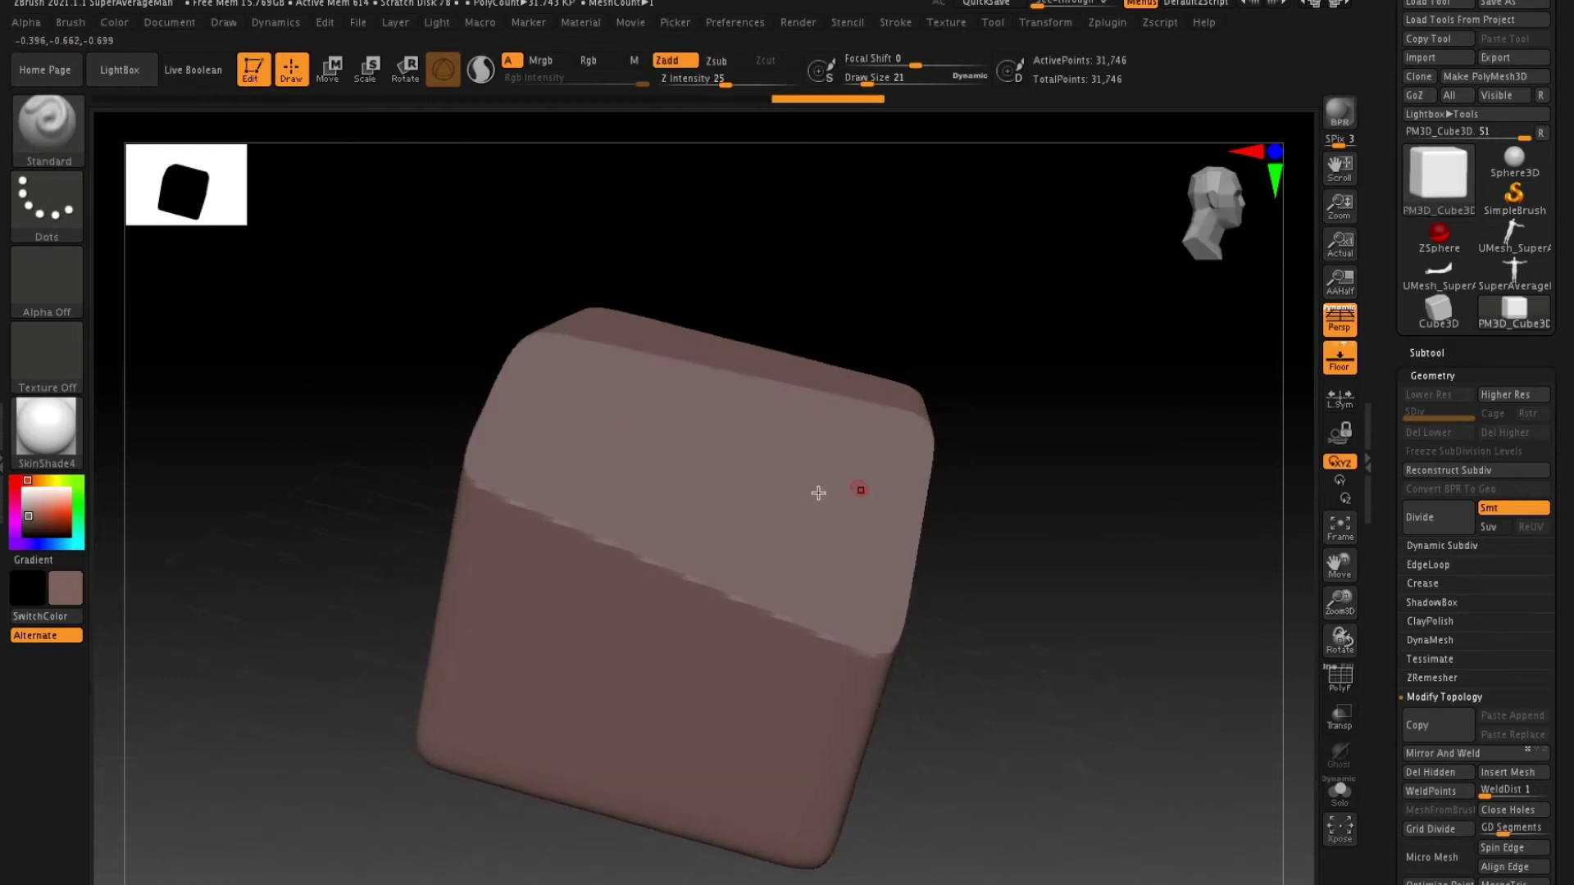
click(1340, 677)
shift+drag(1198, 644, 1073, 590)
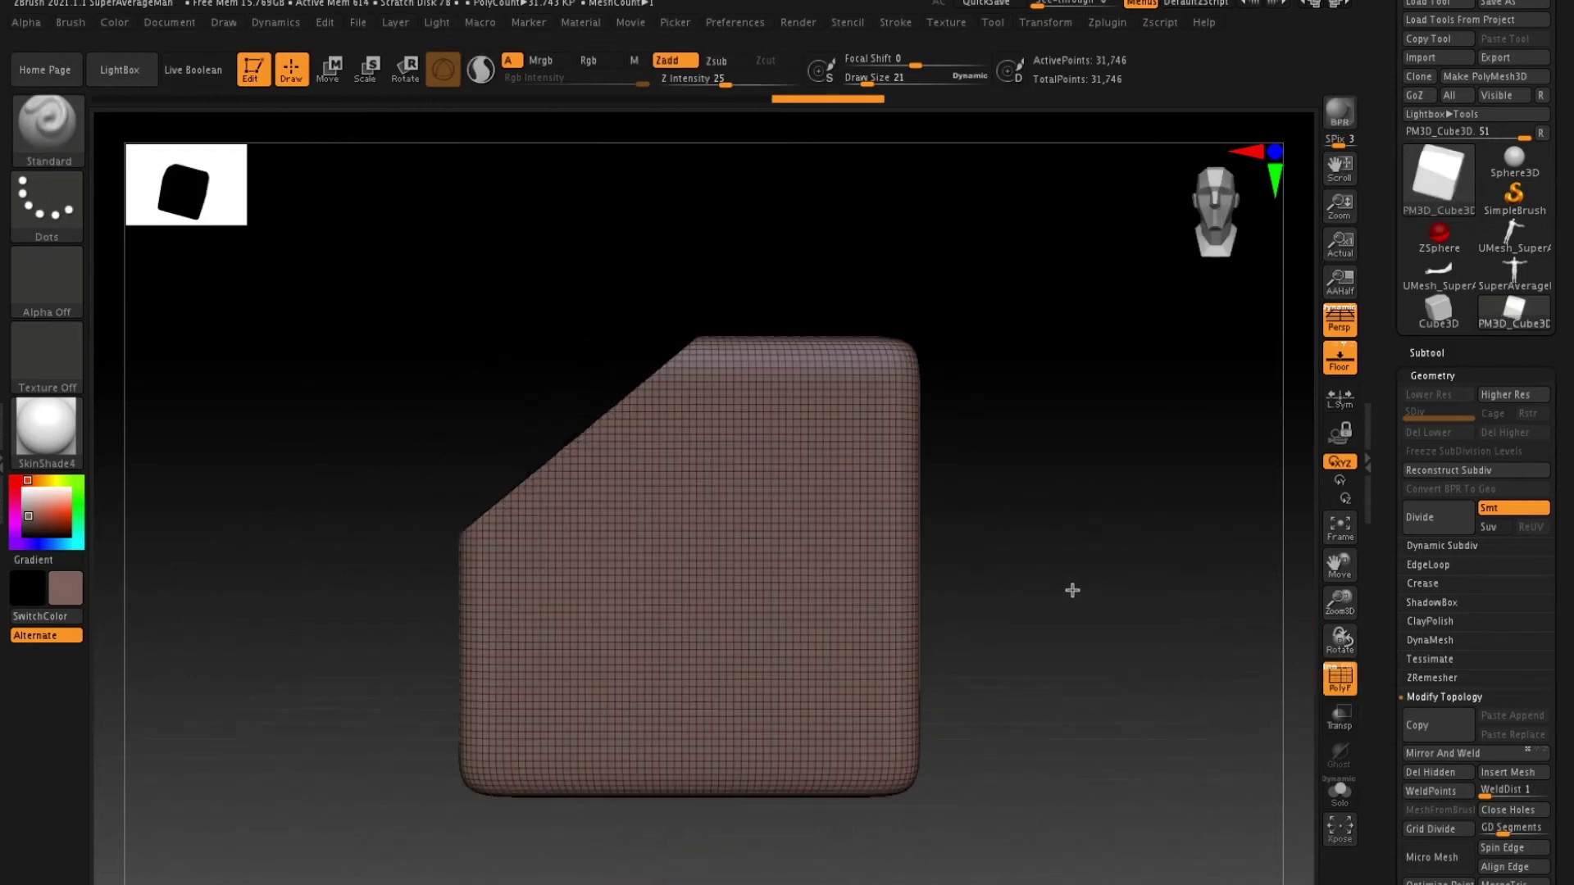
key(ctrl+z)
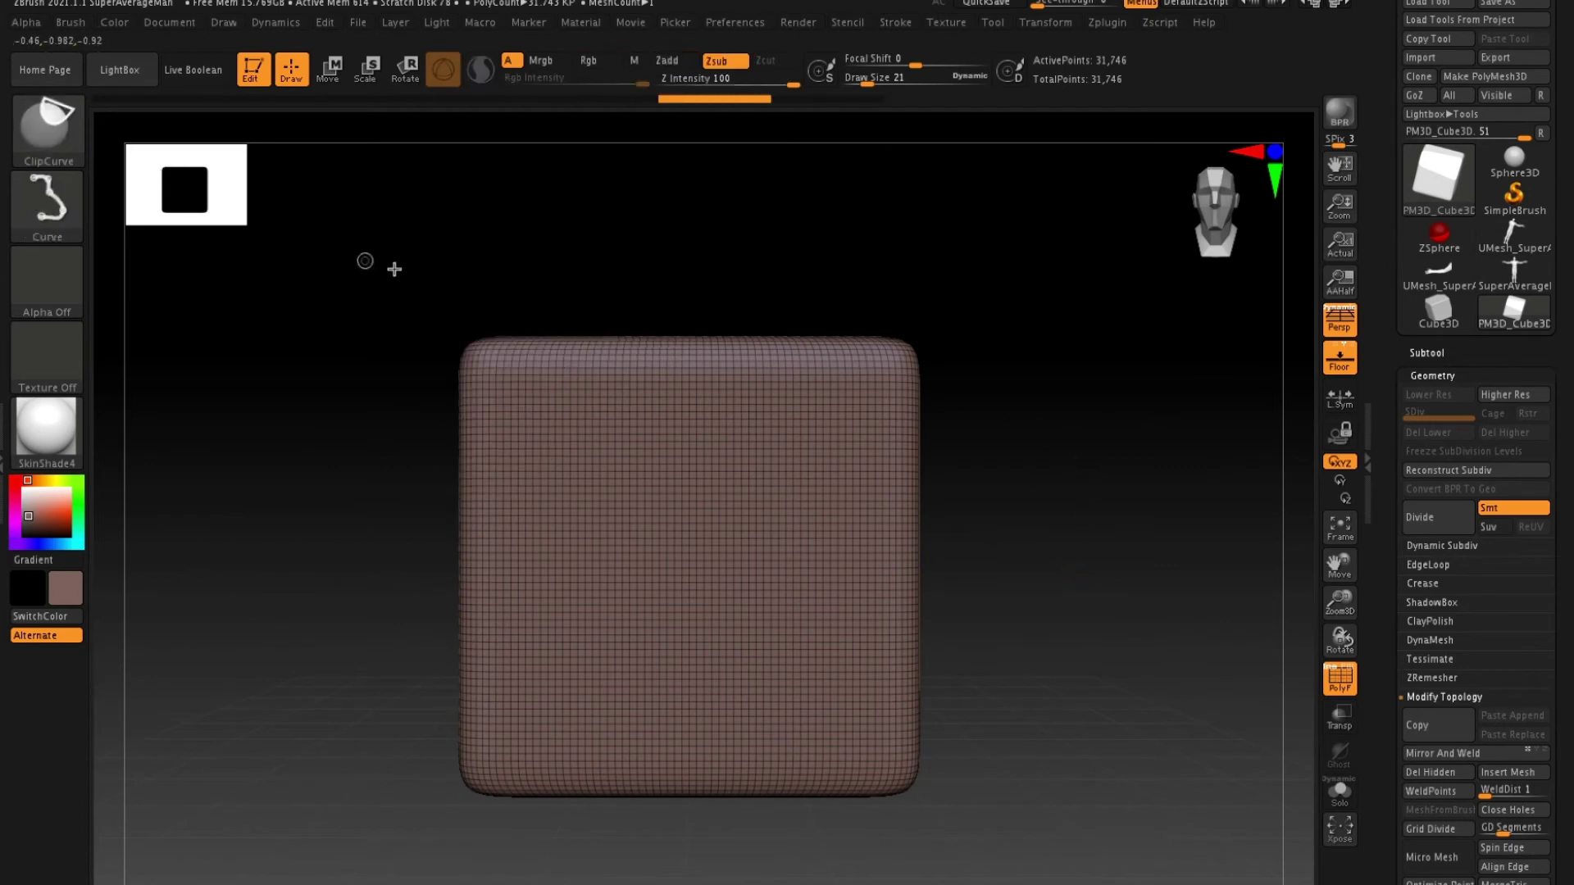
Slice the cube diagonally across its upper-left corner with the SliceCurve brush and display the wireframe.
click(47, 127)
ctrl+shift+click(750, 232)
key(ctrl+shift)
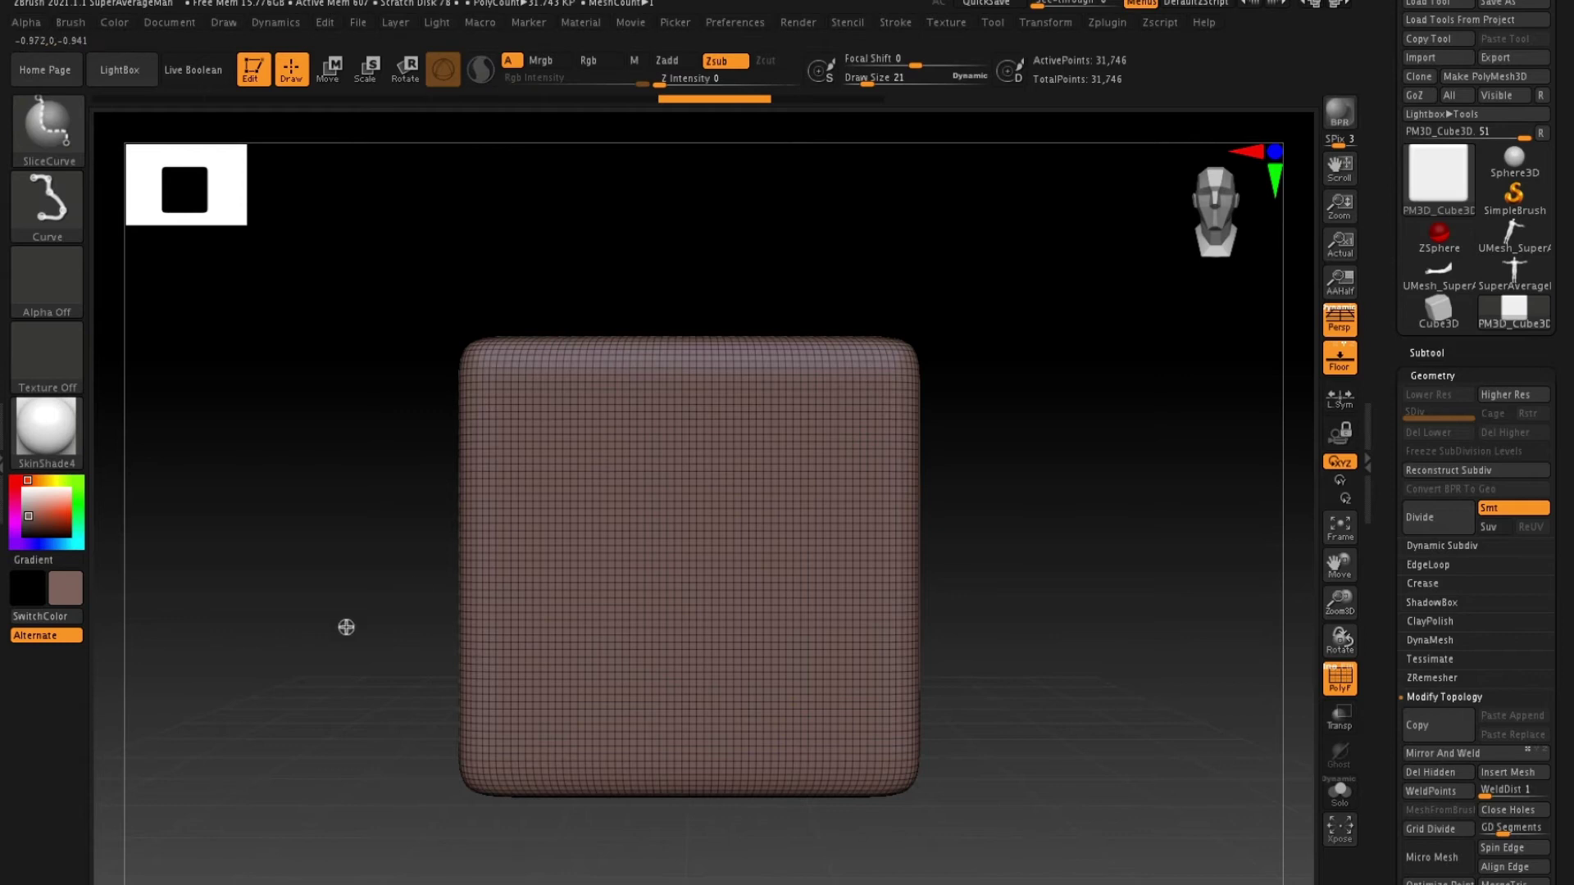
key(shift+f)
mouse_move(312, 616)
ctrl+shift+mouse_down()
mouse_move(394, 538)
mouse_move(915, 209)
mouse_move(976, 266)
mouse_move(959, 277)
ctrl+shift+mouse_up()
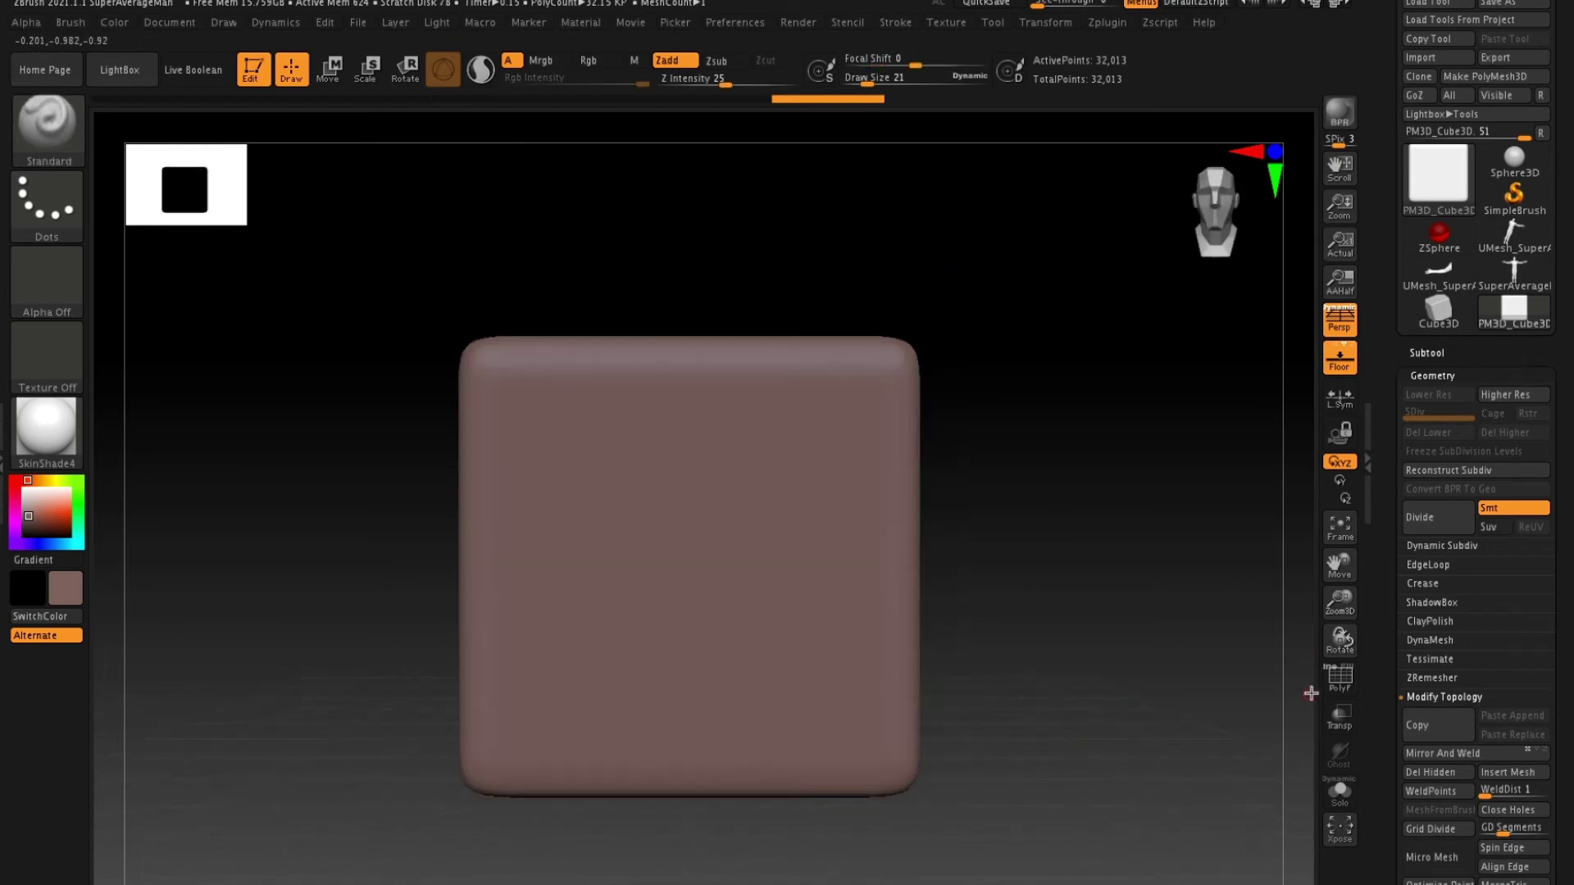
click(1340, 677)
drag(1107, 545, 1145, 617)
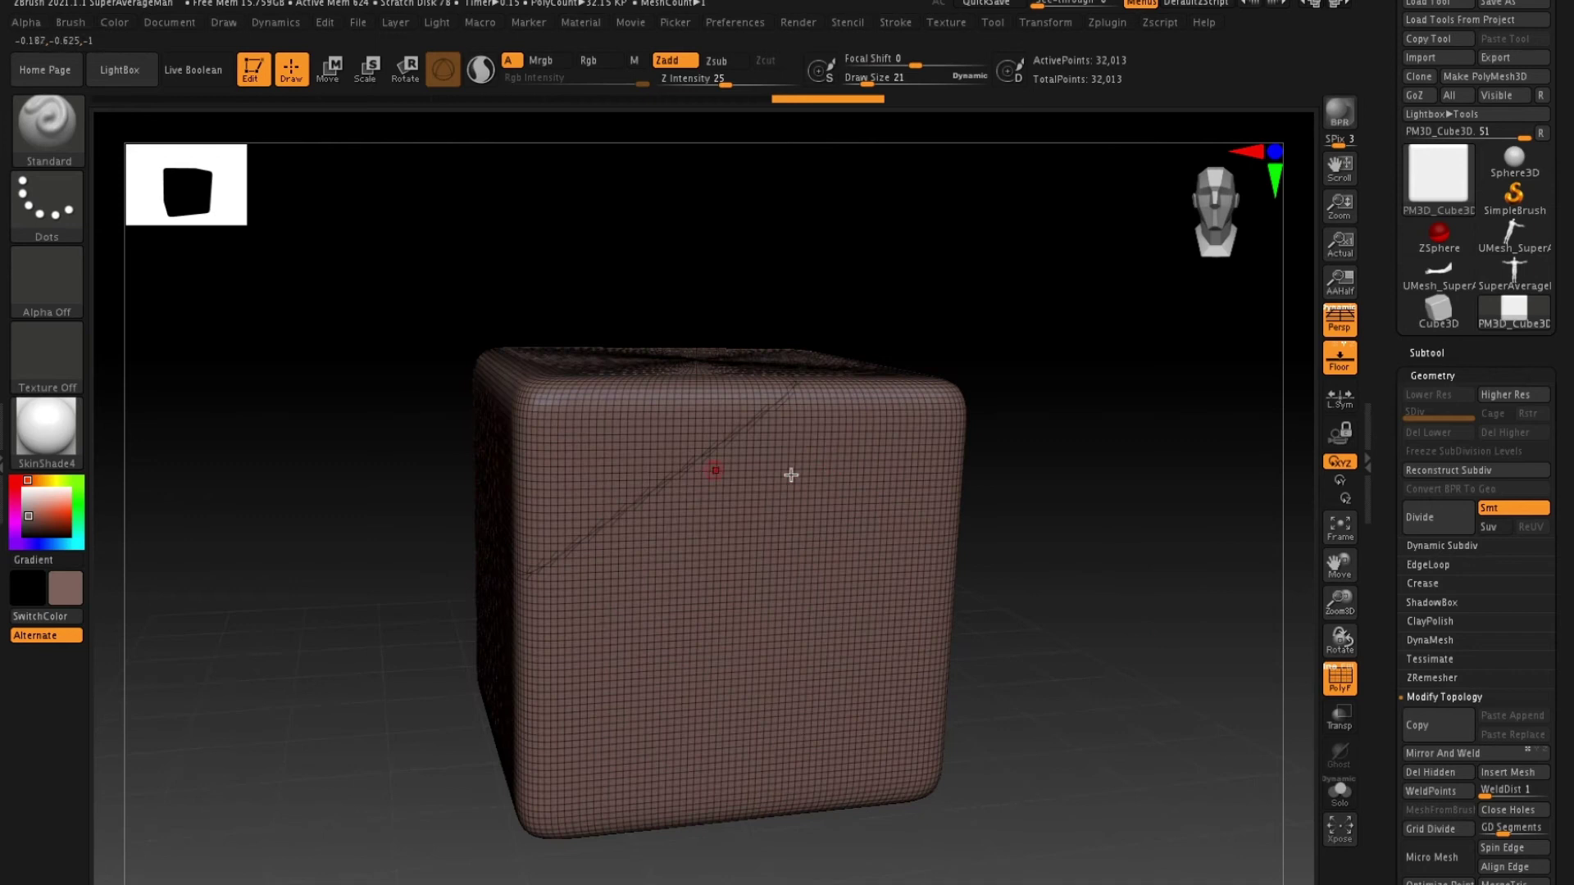
Check the sliced corner piece in isolation, restore the full cube and assign the whole mesh a single polygroup.
ctrl+shift+click(671, 450)
ctrl+shift+click(1033, 432)
drag(1033, 432, 1053, 417)
key(ctrl+w)
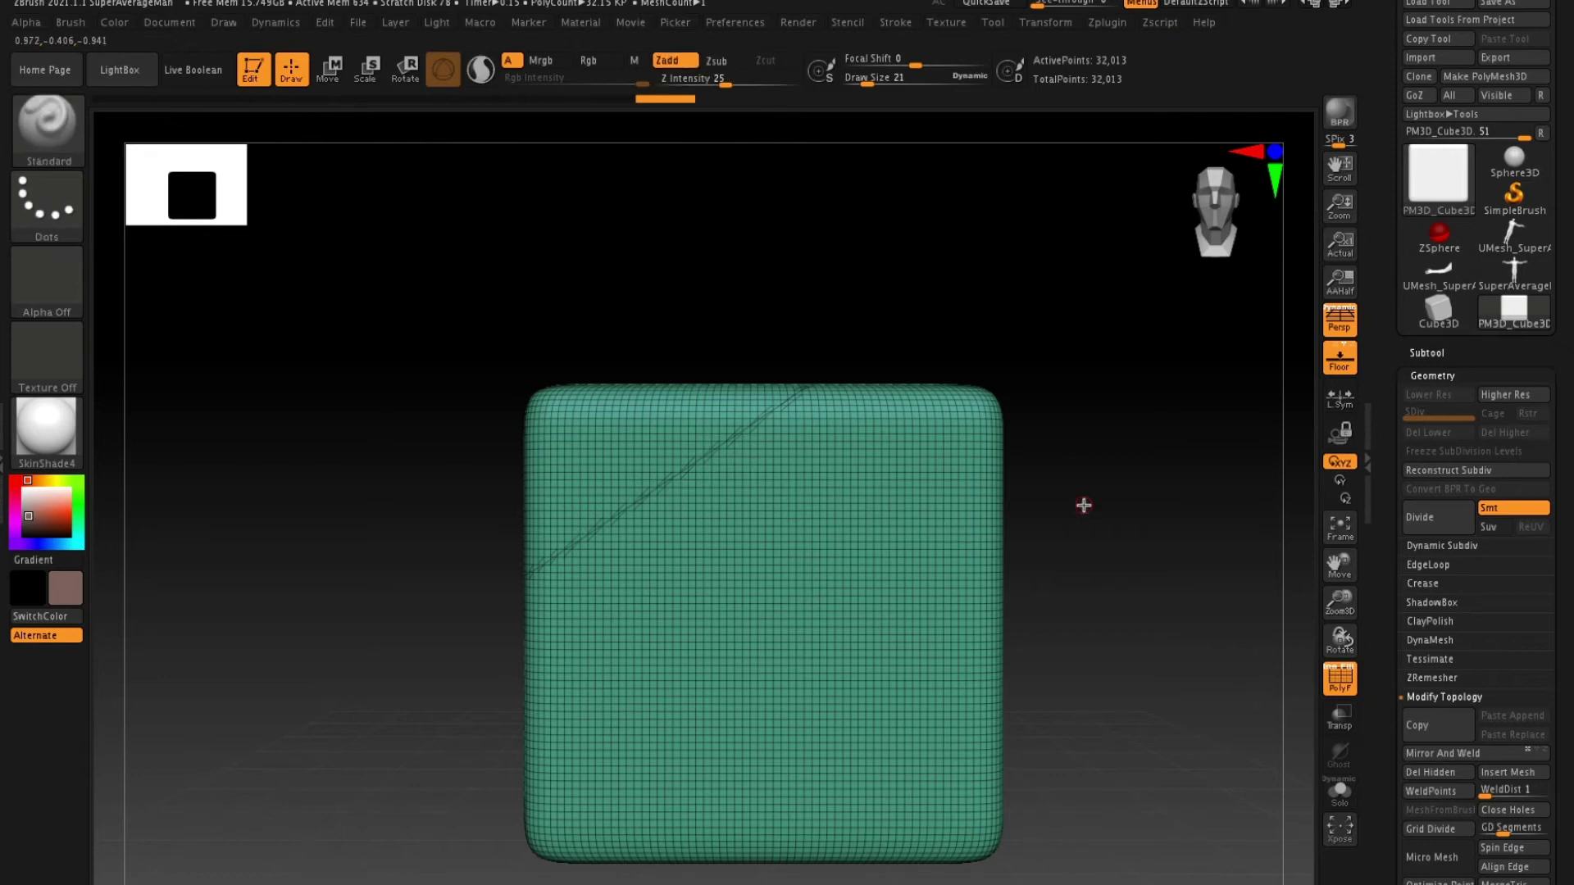
drag(1083, 502, 1066, 524)
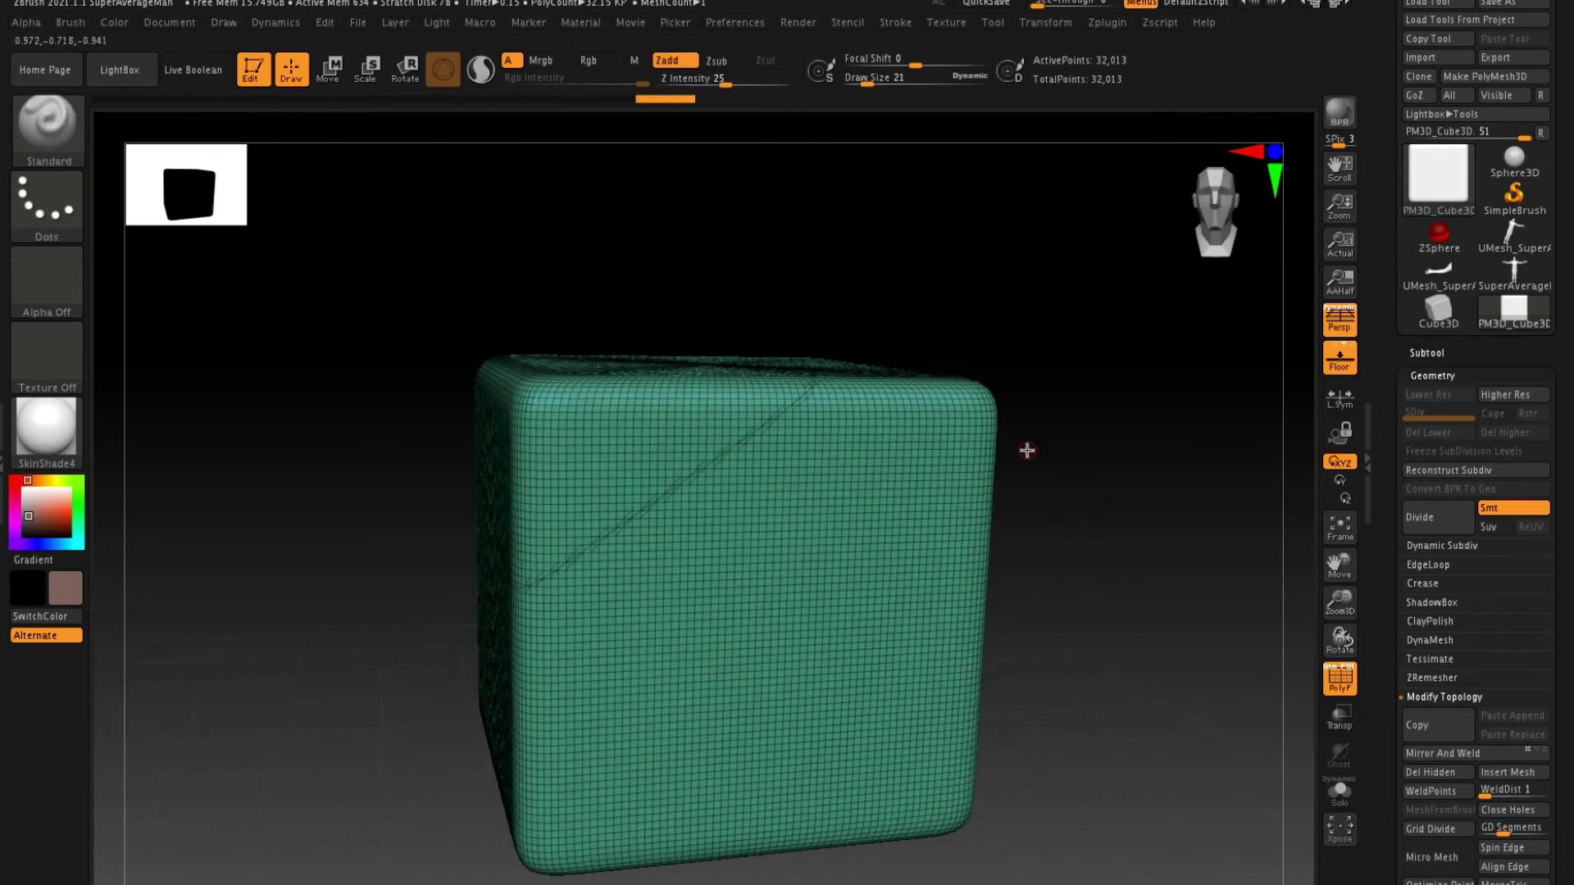
Undo the single-polygroup assignment so the two sliced parts have separate polygroups.
key(ctrl+z)
key(ctrl+z)
key(ctrl+z)
key(ctrl+z)
key(ctrl+z)
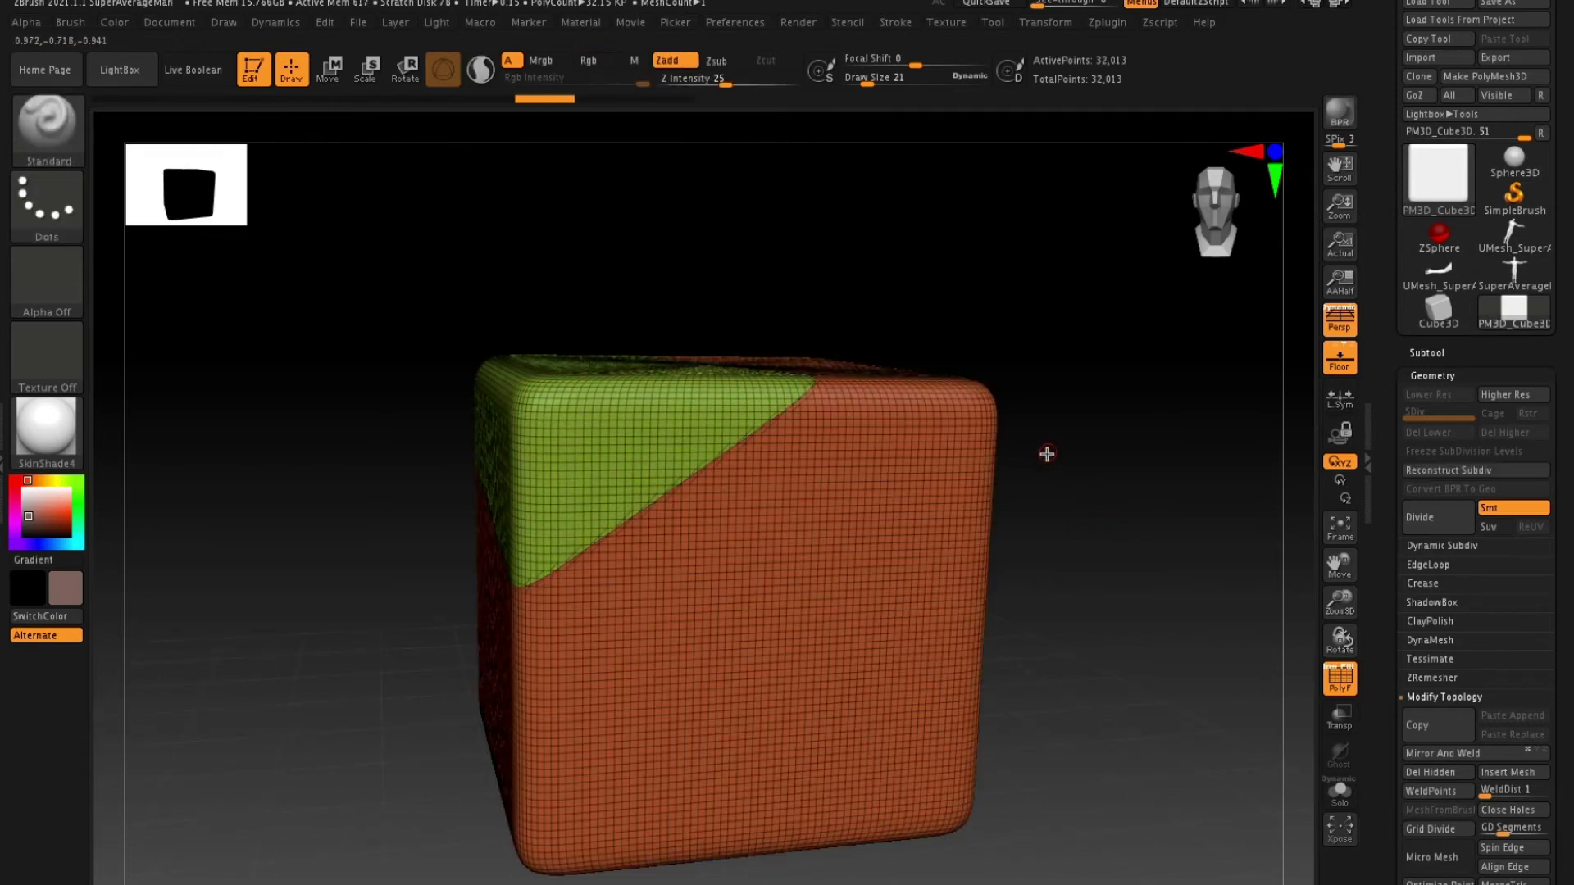
Examine the cut line between the cube's two polygroups from the front and above.
drag(1096, 452, 1082, 455)
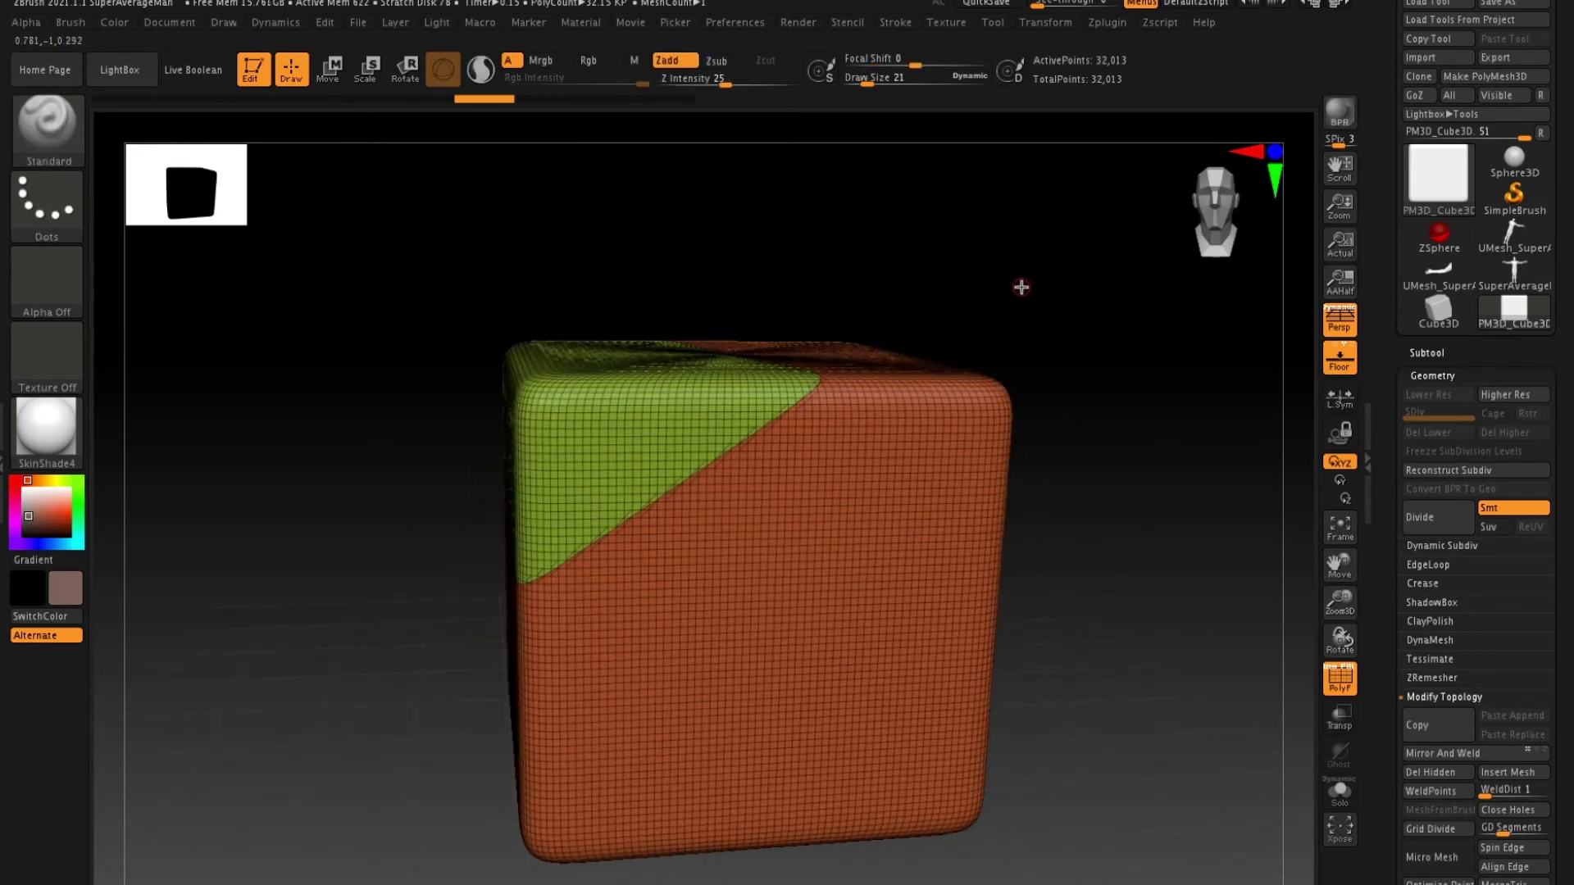
shift+drag(1019, 288, 1025, 269)
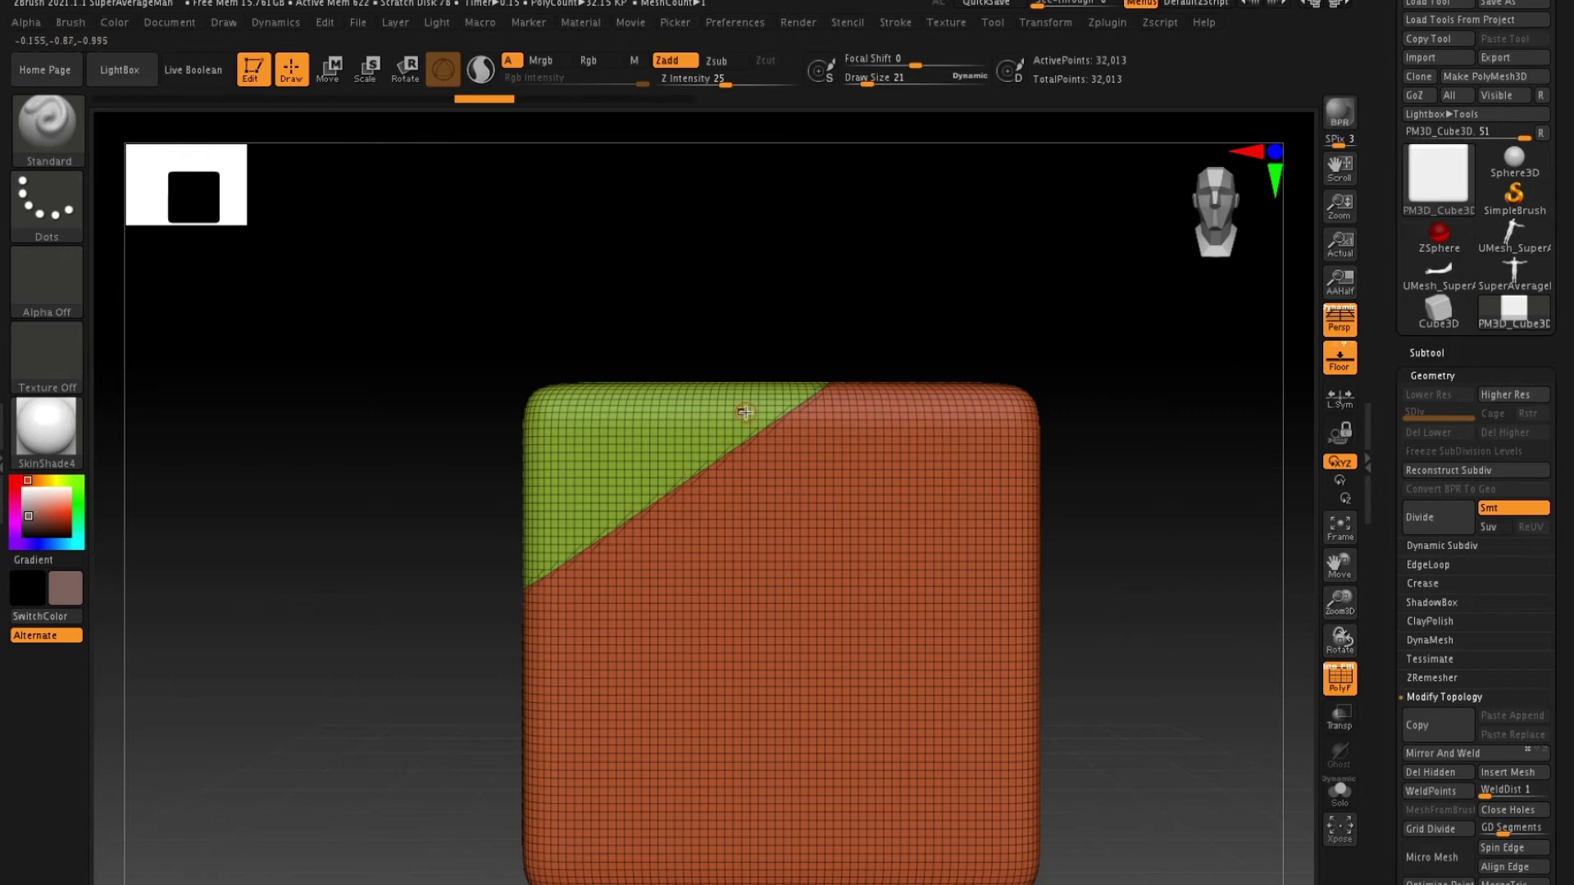
drag(960, 326, 786, 366)
drag(1060, 399, 724, 211)
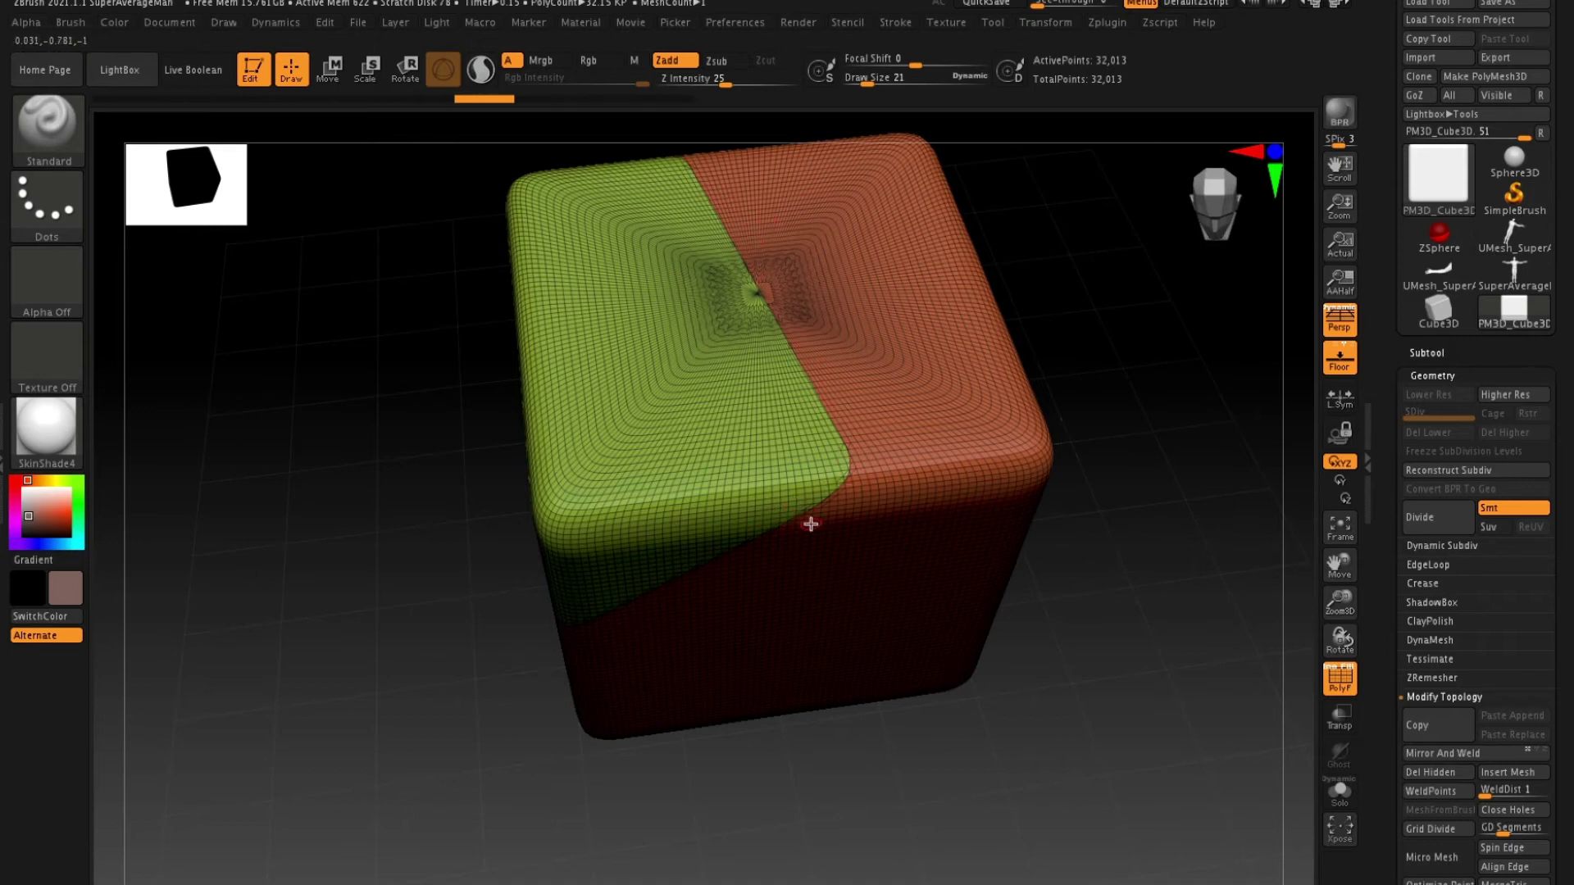
drag(1071, 411, 786, 472)
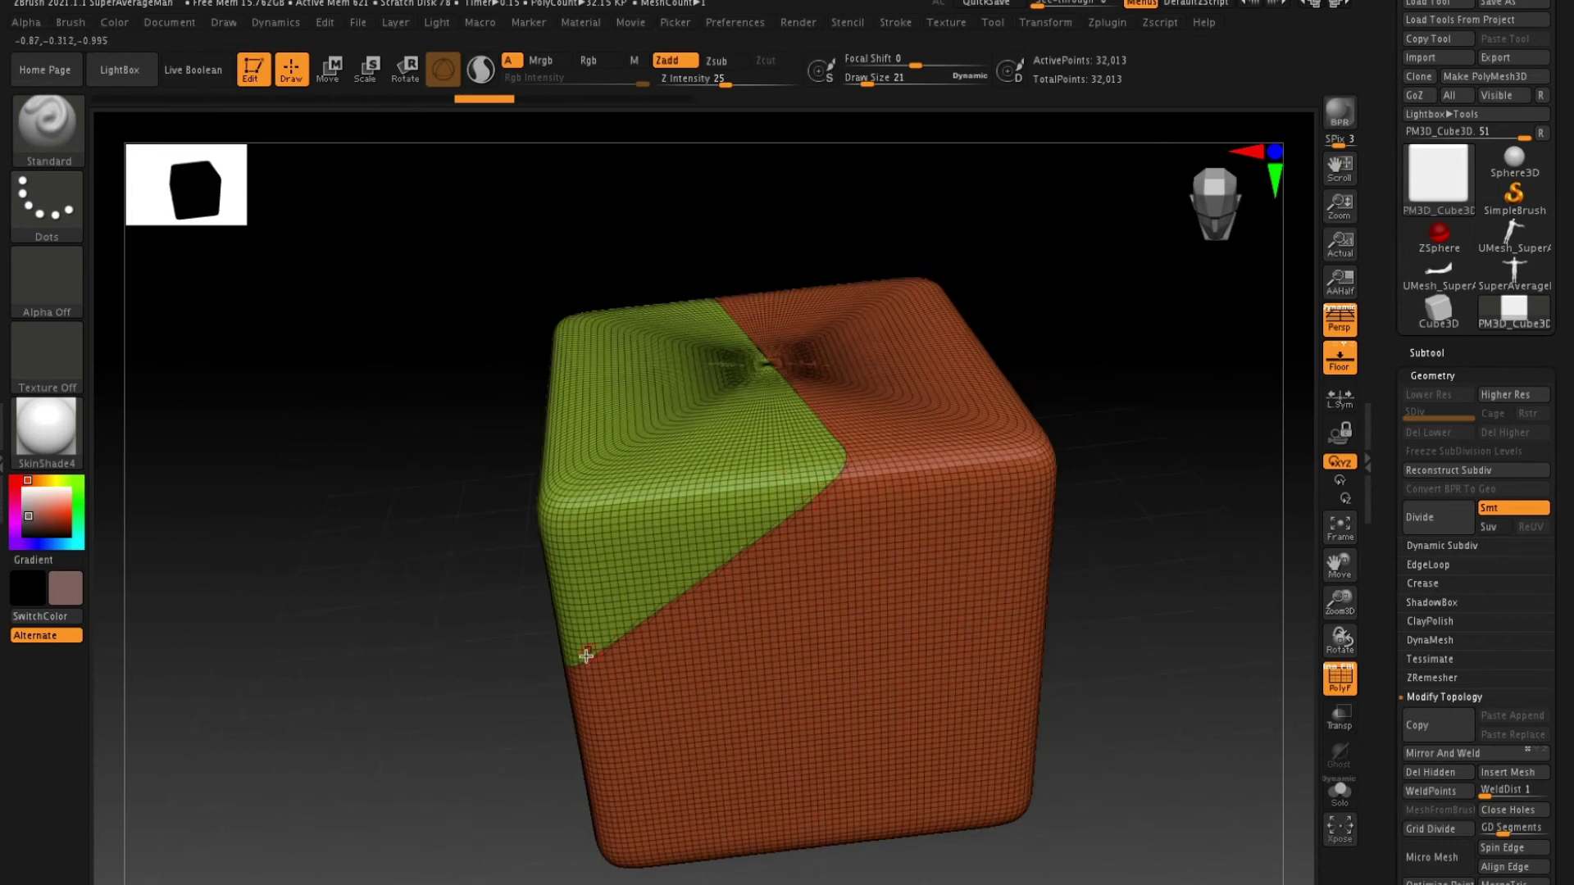
drag(1110, 377, 736, 598)
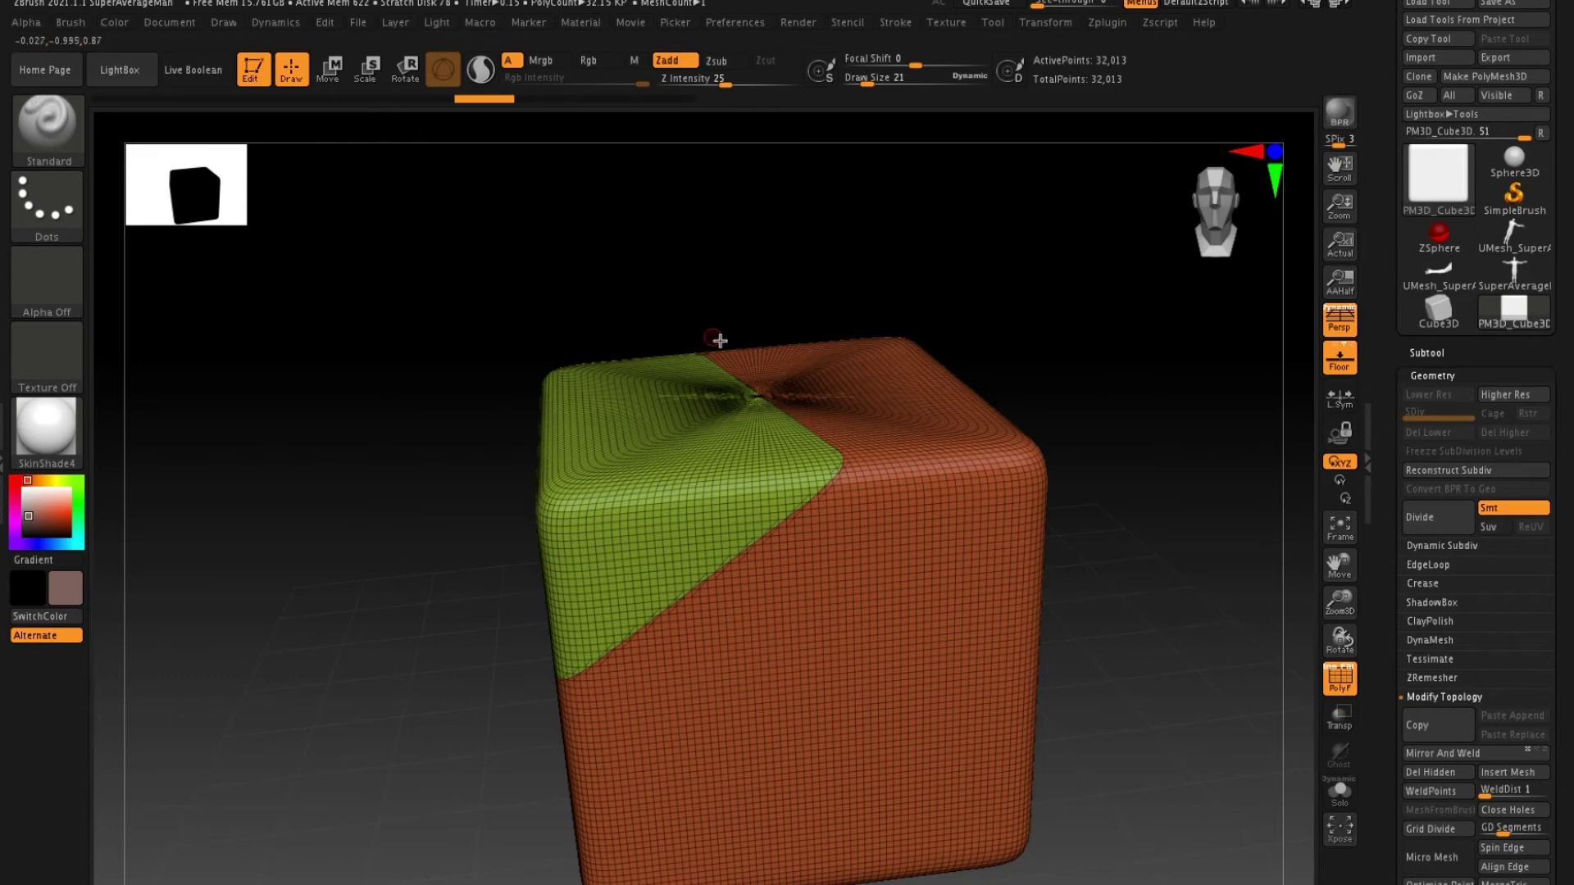
mouse_move(1058, 403)
mouse_down()
mouse_move(1093, 355)
mouse_move(1107, 422)
mouse_move(1079, 422)
mouse_move(1030, 341)
mouse_up()
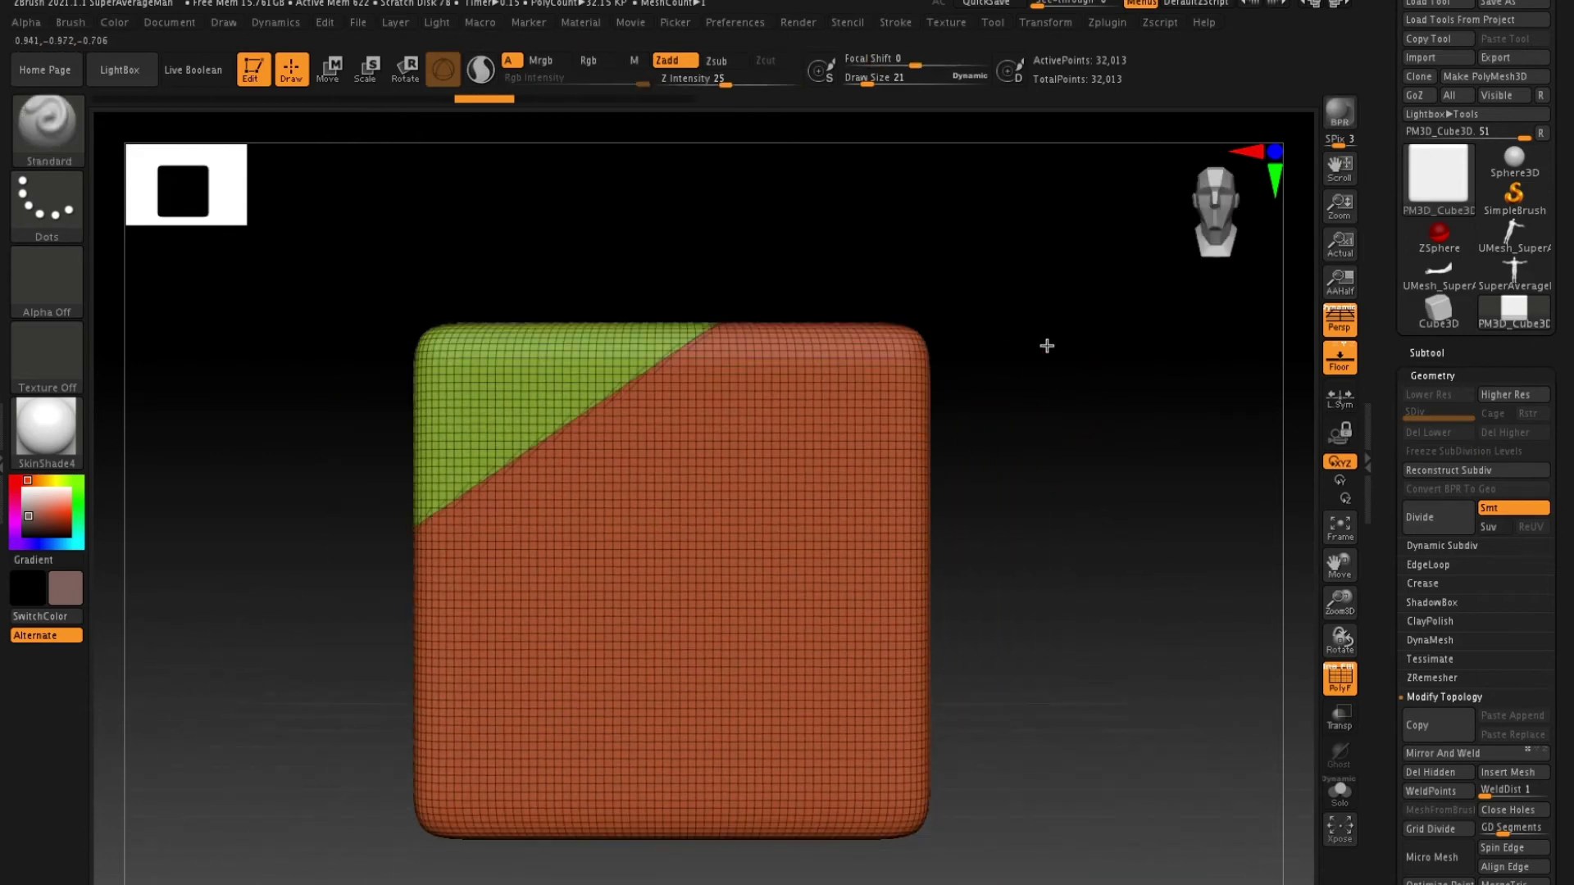
Slice the cube's larger polygroup with a second SliceCurve diagonal, below the first cut from the top edge to the left side.
key(ctrl+shift)
ctrl+shift+drag(812, 329, 760, 378)
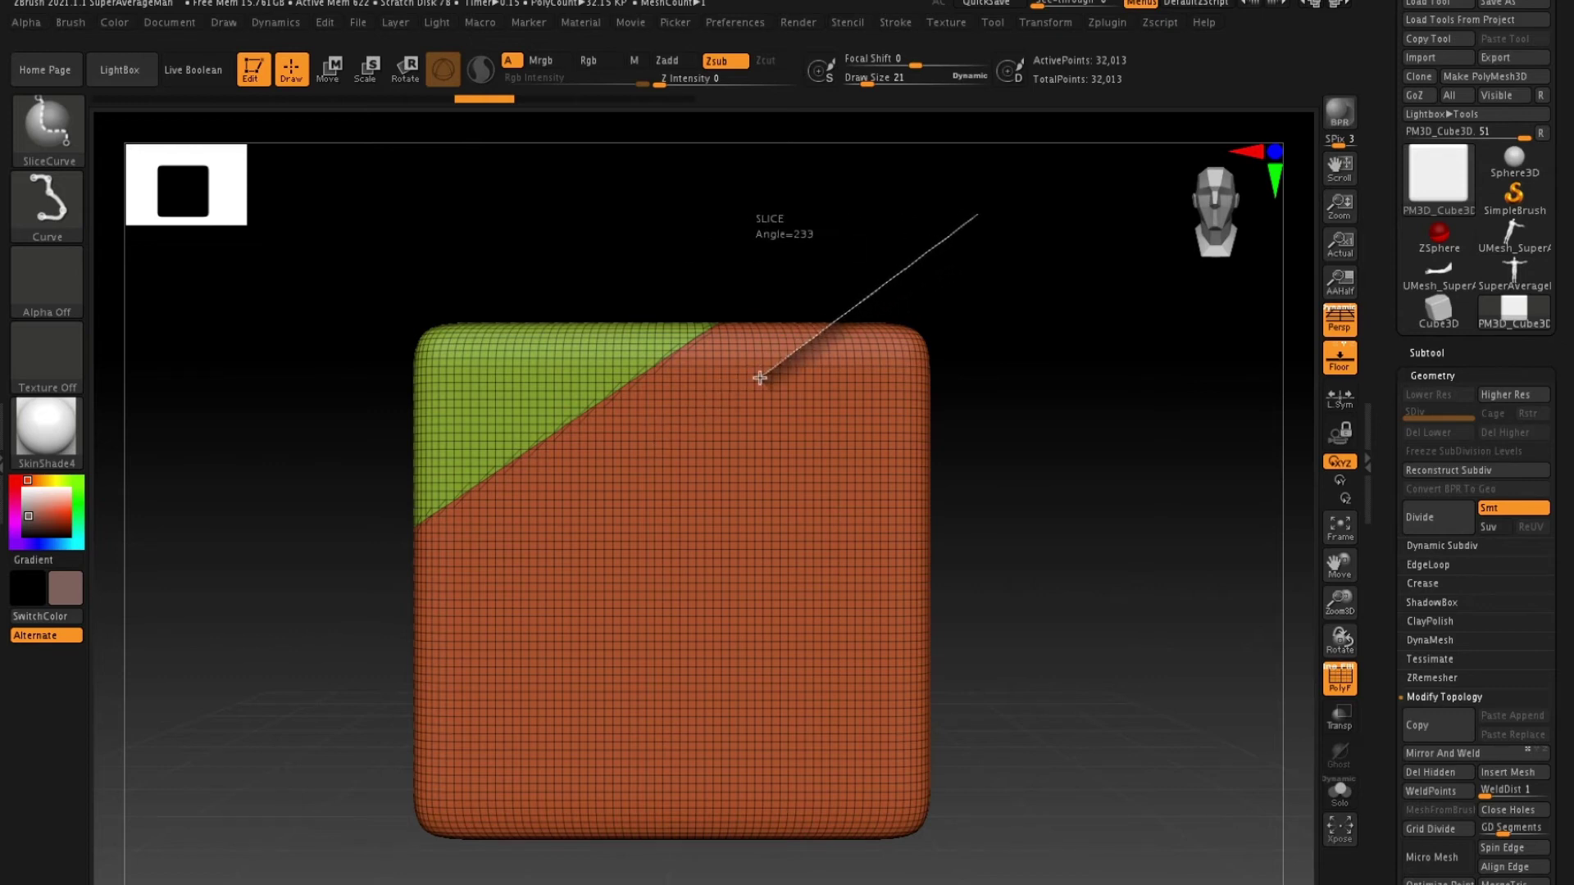
mouse_move(759, 377)
ctrl+shift+mouse_down()
mouse_move(386, 686)
mouse_move(702, 426)
mouse_move(865, 488)
mouse_move(822, 533)
mouse_move(601, 601)
mouse_move(795, 408)
mouse_move(696, 390)
mouse_move(615, 563)
mouse_move(322, 767)
ctrl+shift+mouse_up()
mouse_move(1043, 391)
mouse_down()
mouse_move(1051, 450)
mouse_move(1055, 380)
mouse_up()
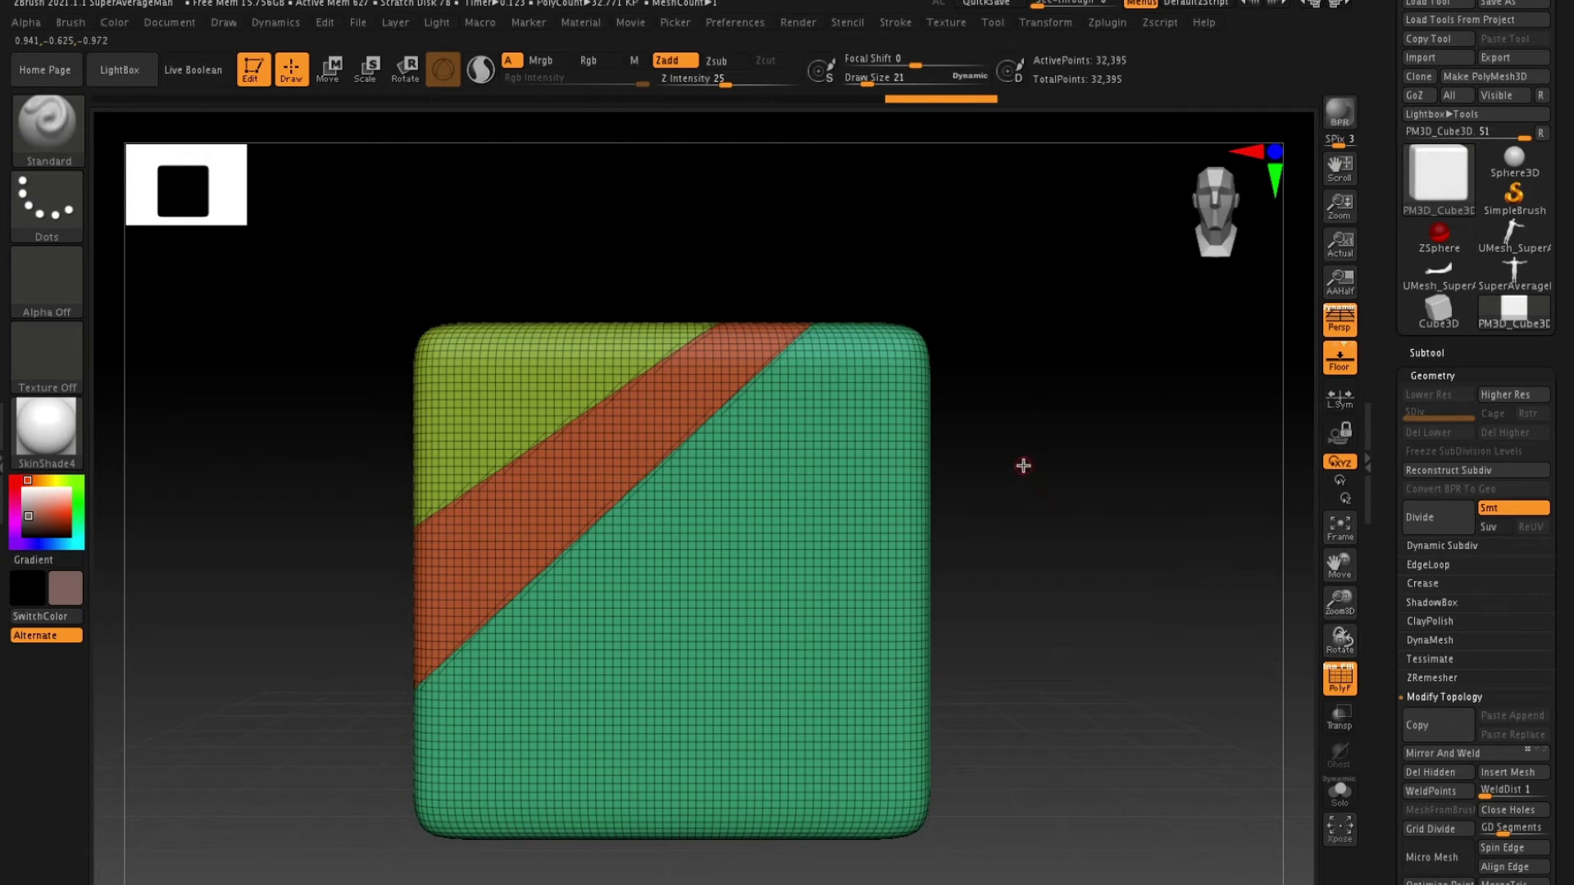
key(ctrl+shift)
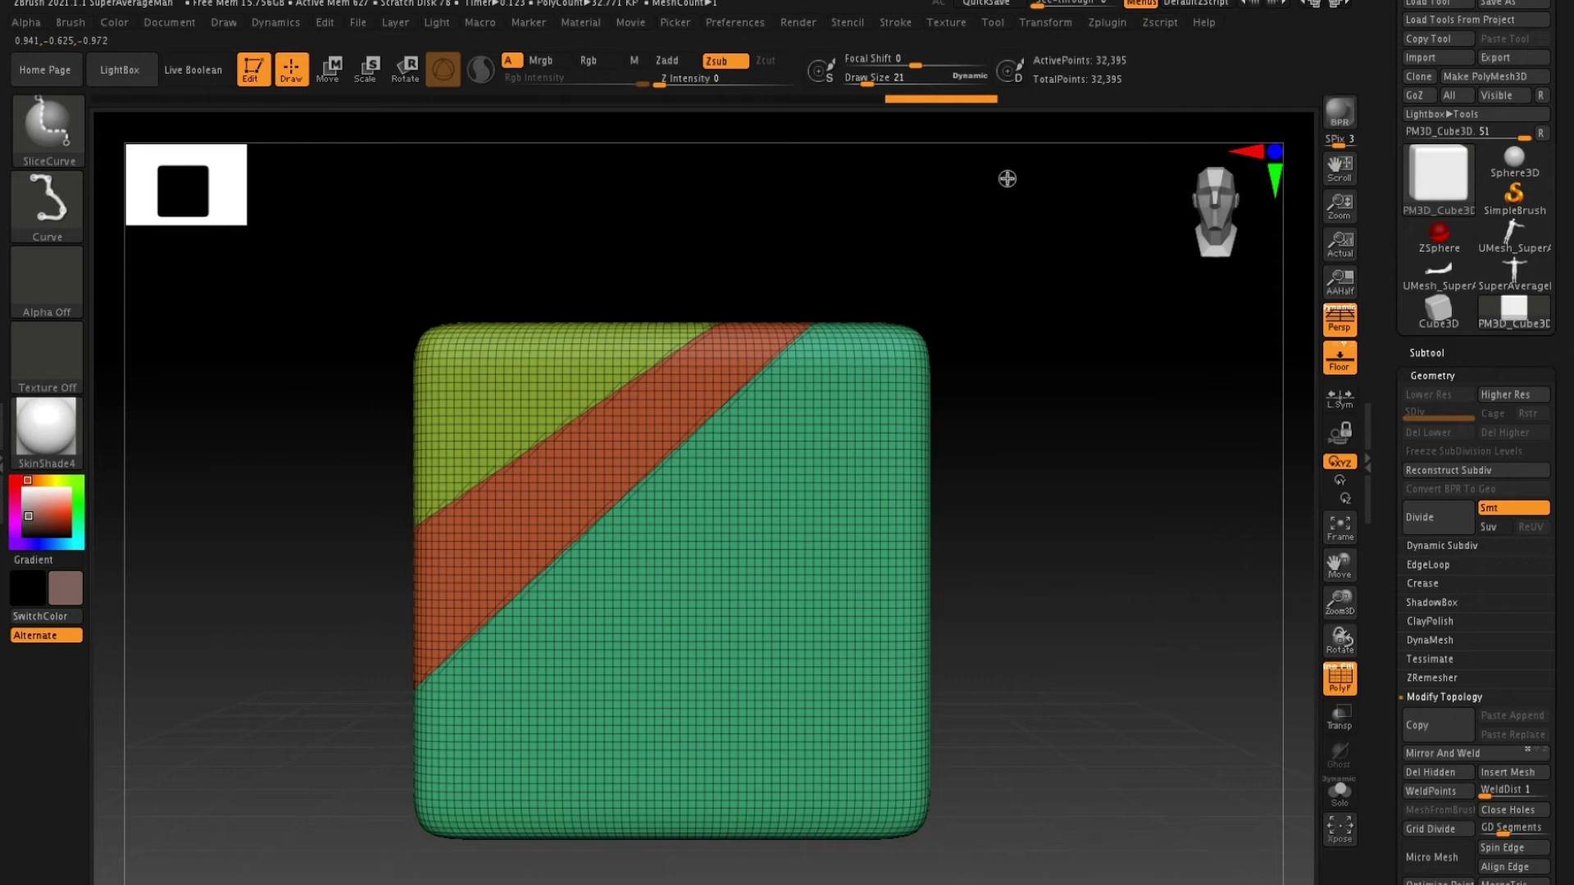
Slice the cube's front with two more SliceCurves, a bent one through the green area and a nearly vertical one crossing from top to bottom.
ctrl+shift+drag(1018, 185, 740, 546)
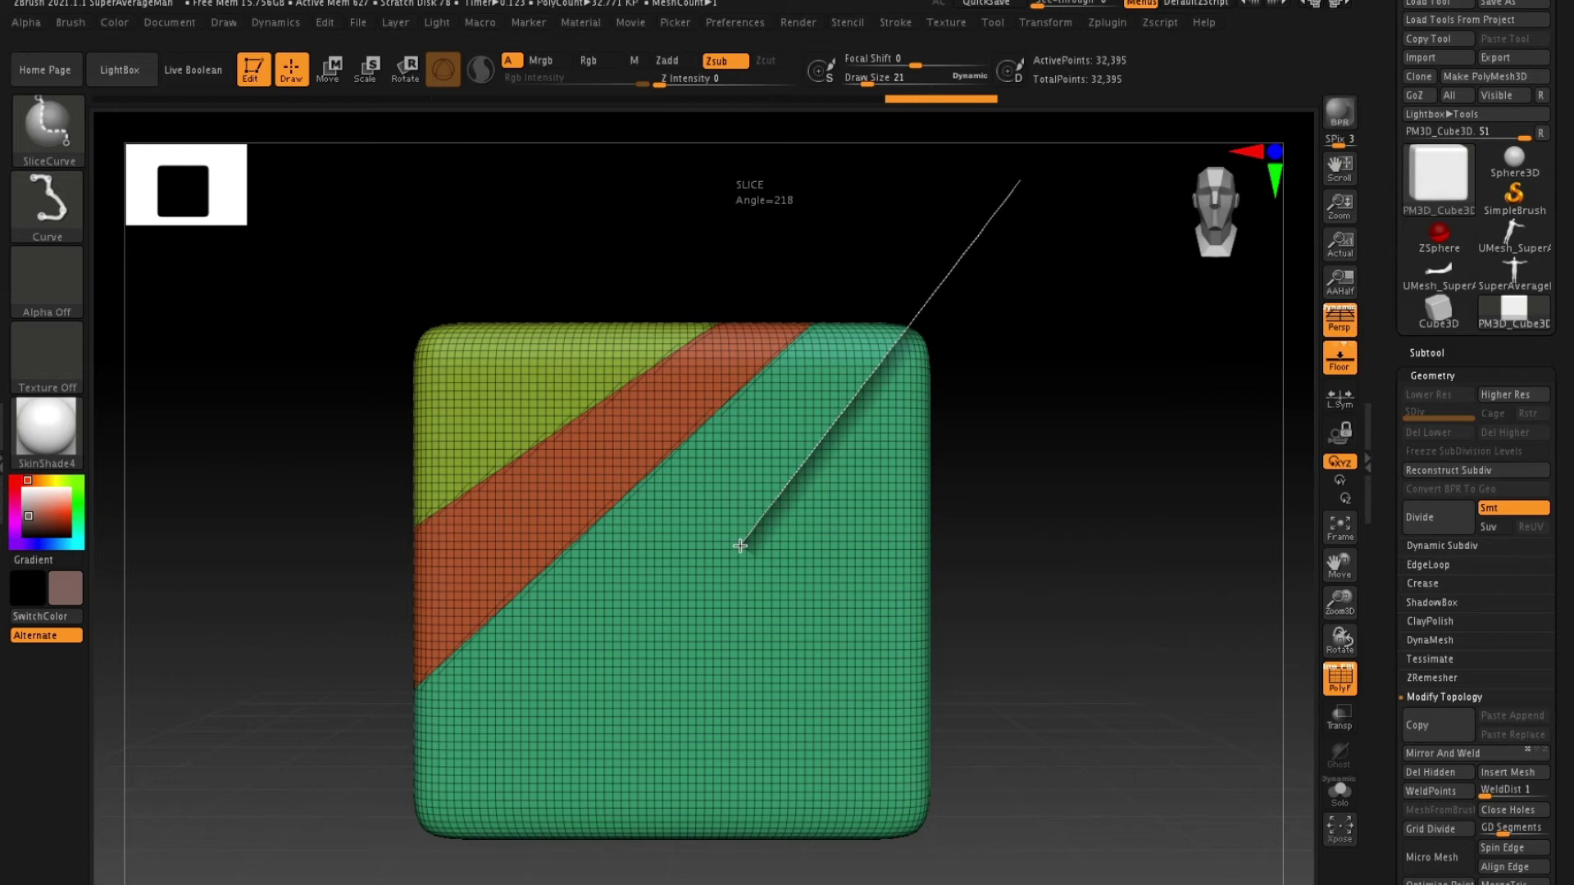
mouse_move(740, 546)
ctrl+shift+mouse_down()
mouse_move(773, 873)
mouse_move(772, 860)
ctrl+shift+mouse_up()
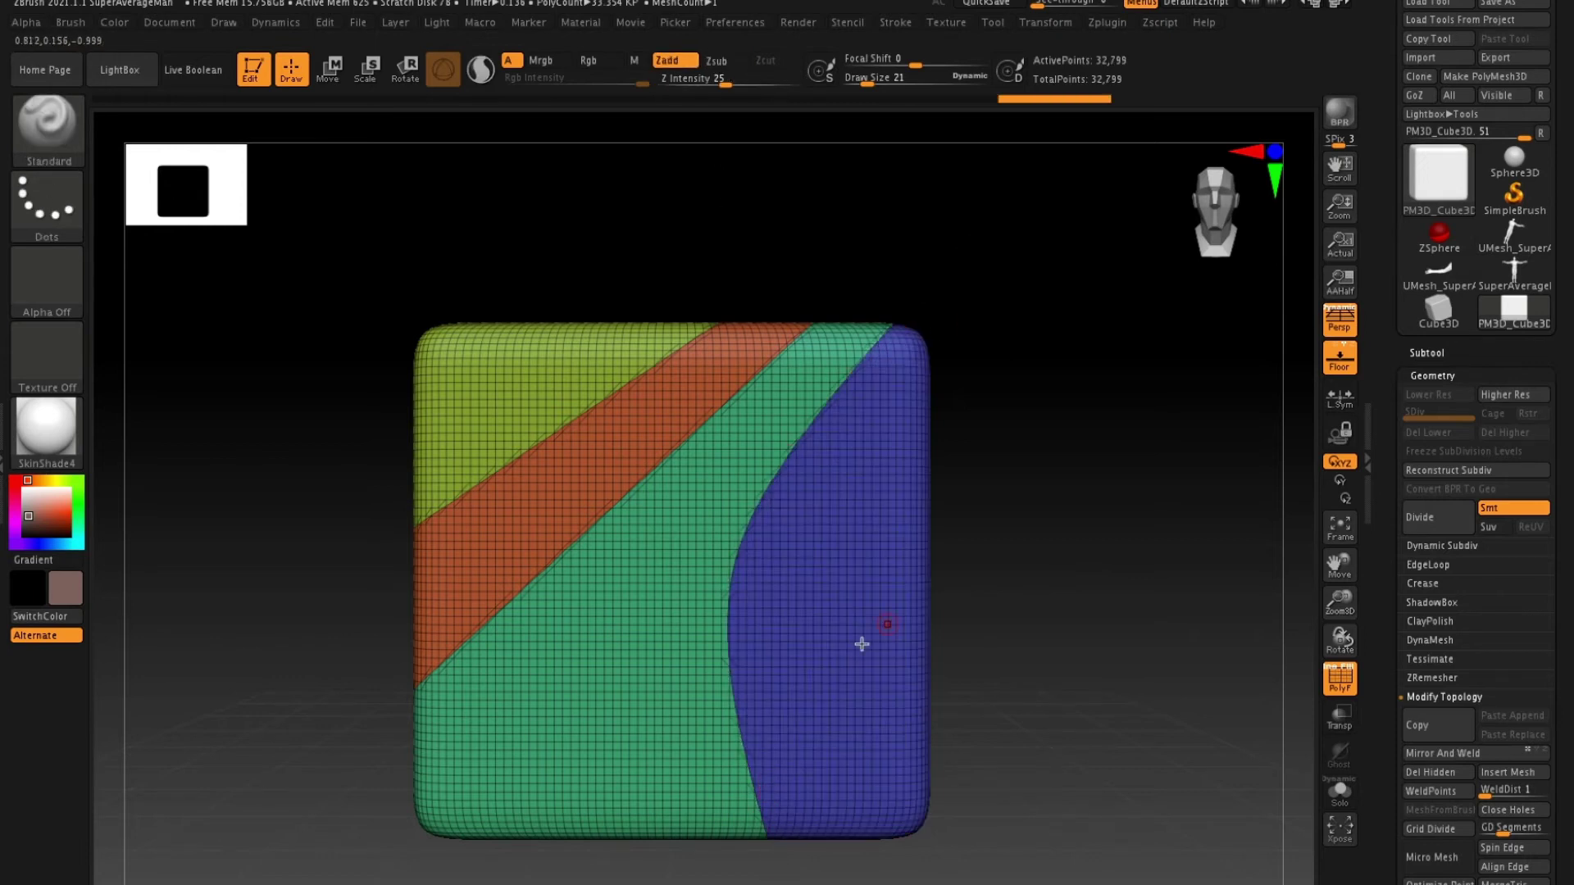
mouse_move(1037, 552)
mouse_down()
mouse_move(987, 559)
mouse_move(1065, 544)
mouse_move(1113, 559)
mouse_move(1044, 562)
mouse_move(1004, 451)
mouse_move(1030, 443)
mouse_move(1056, 537)
mouse_up()
mouse_move(661, 232)
ctrl+shift+mouse_down()
mouse_move(766, 446)
mouse_move(719, 573)
mouse_move(658, 662)
mouse_move(685, 819)
mouse_move(732, 881)
ctrl+shift+mouse_up()
Slice the cube's side face with a zigzag SliceCurve running from above the upper edge, inward and back, to the lower edge.
drag(1064, 449, 814, 224)
drag(990, 538, 733, 345)
shift+drag(919, 447, 1044, 399)
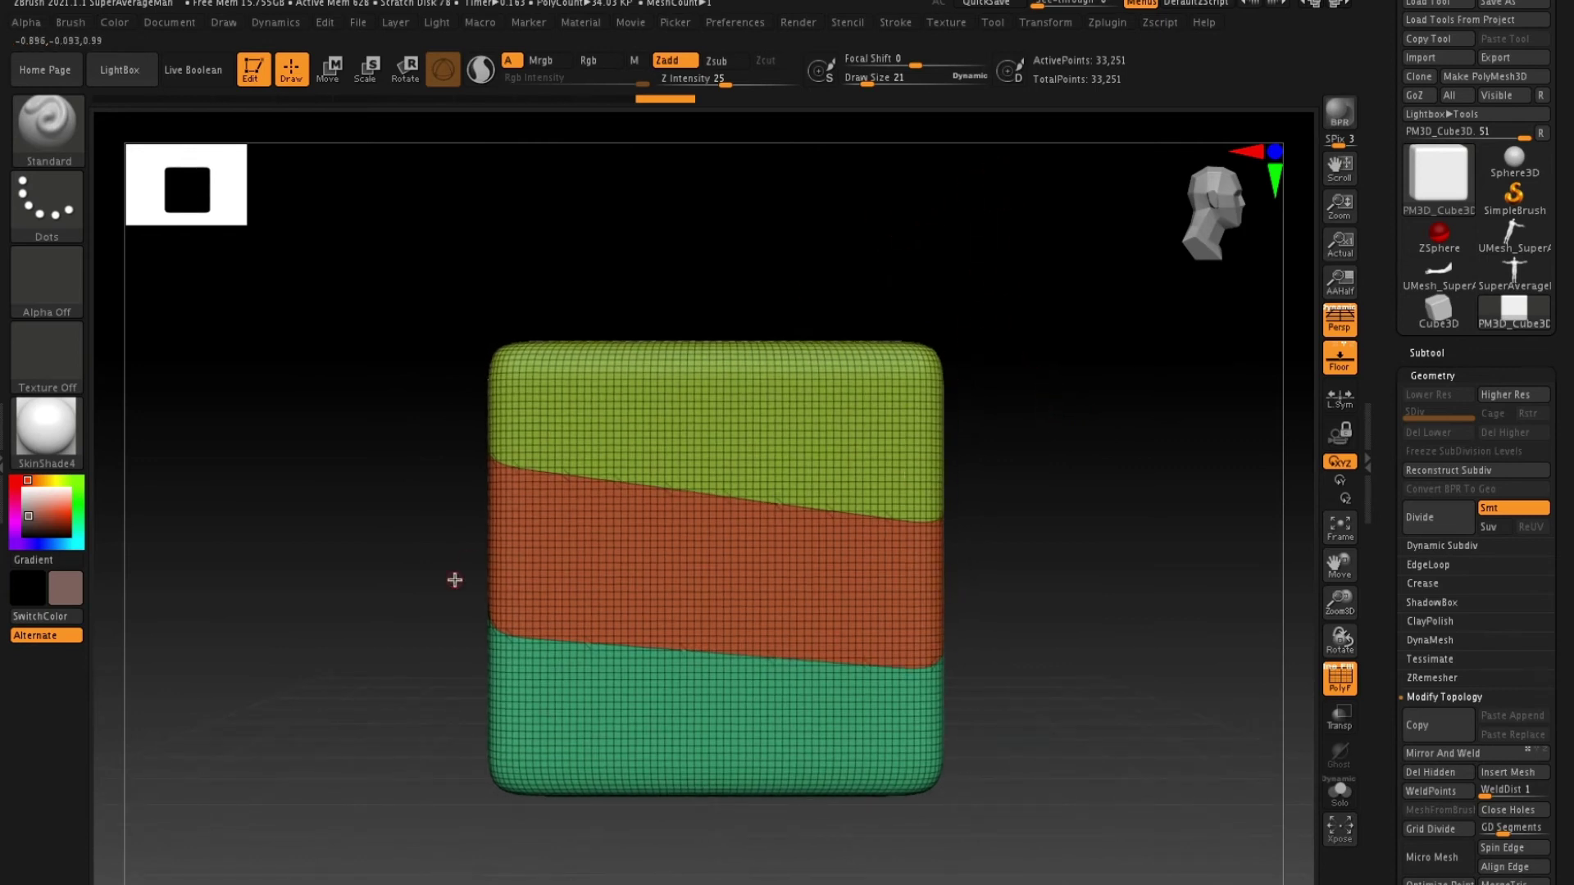
mouse_move(980, 175)
ctrl+shift+mouse_down()
mouse_move(847, 306)
mouse_move(794, 404)
mouse_move(829, 338)
mouse_move(755, 404)
mouse_move(851, 317)
mouse_move(667, 491)
ctrl+shift+mouse_up()
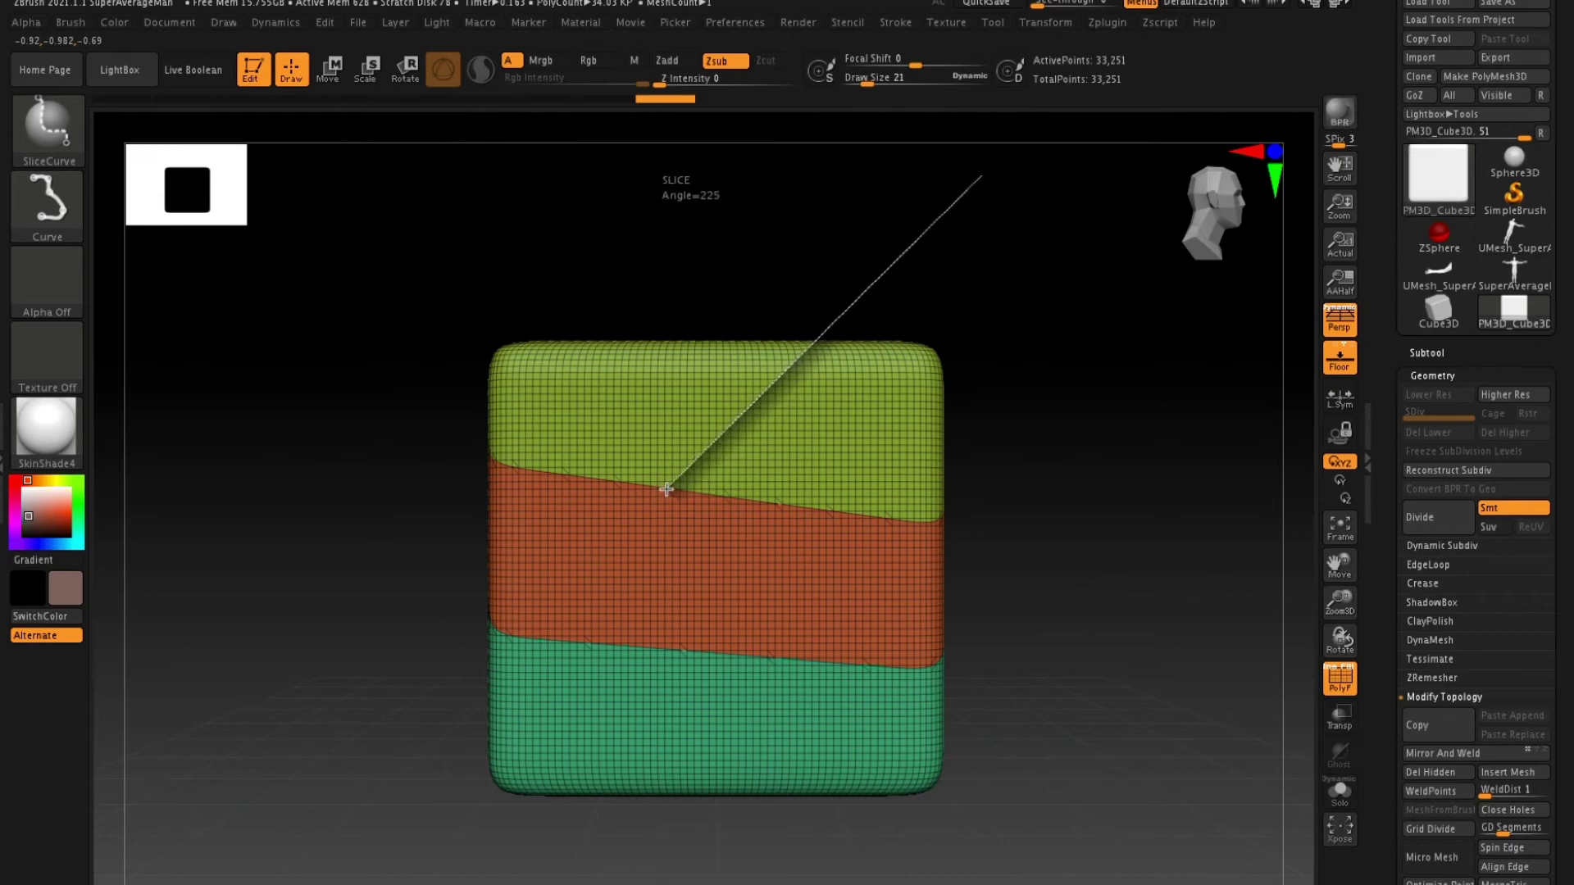
mouse_move(708, 543)
ctrl+shift+mouse_down()
mouse_move(835, 663)
mouse_move(584, 852)
ctrl+shift+mouse_up()
key(alt)
drag(962, 537, 1001, 641)
drag(667, 726, 977, 520)
drag(656, 591, 750, 425)
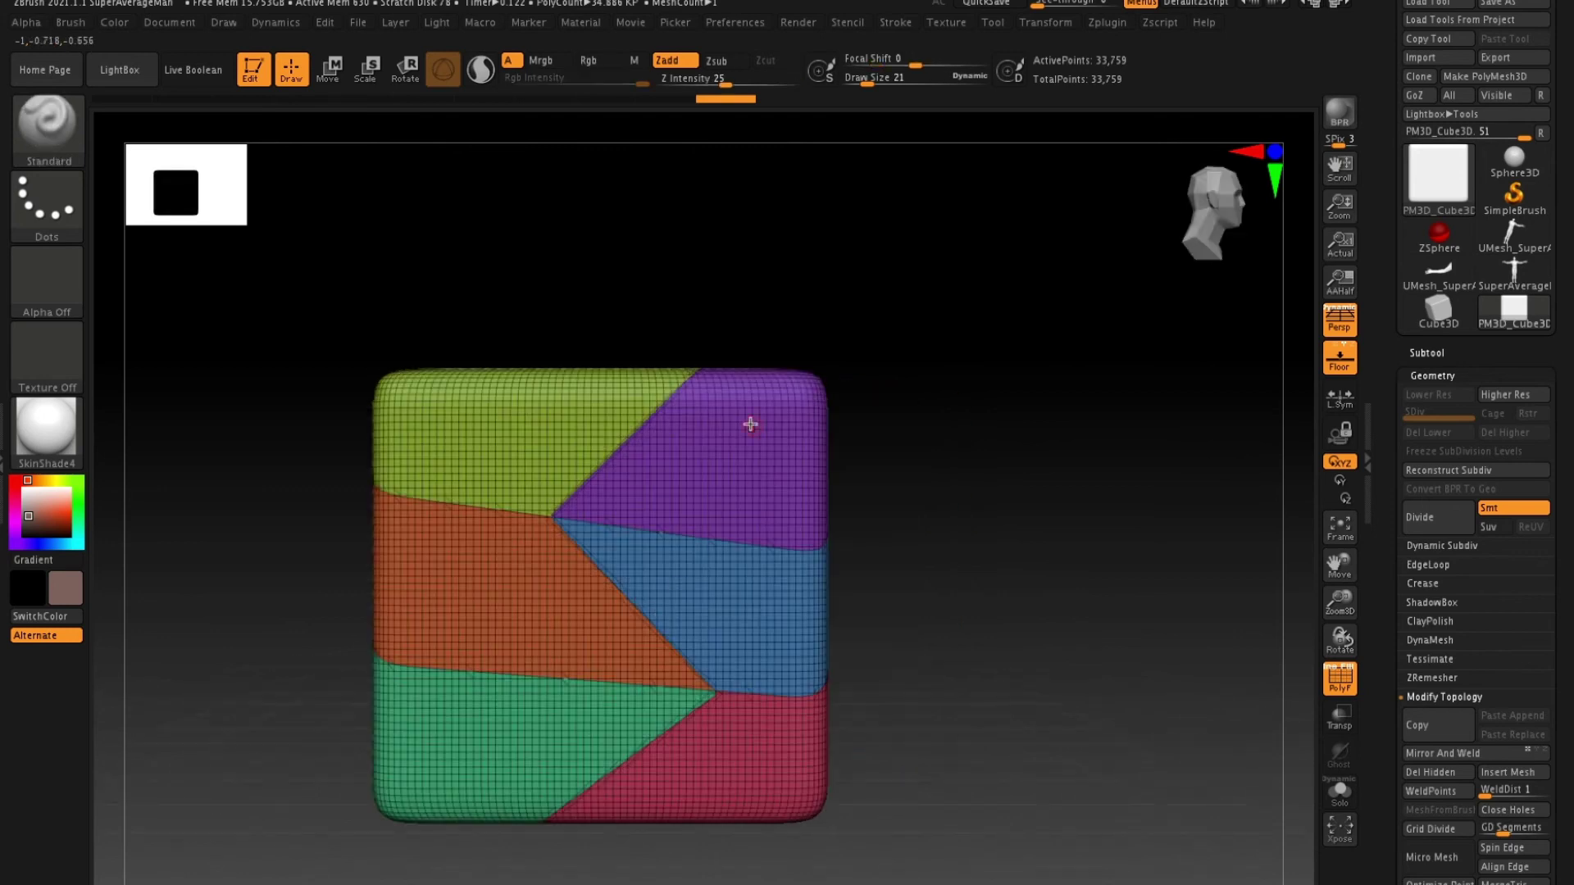
Hide the cube's upper purple polygroup to inspect the opening, and restore the complete cube.
ctrl+alt+shift+click(784, 474)
drag(887, 458, 910, 488)
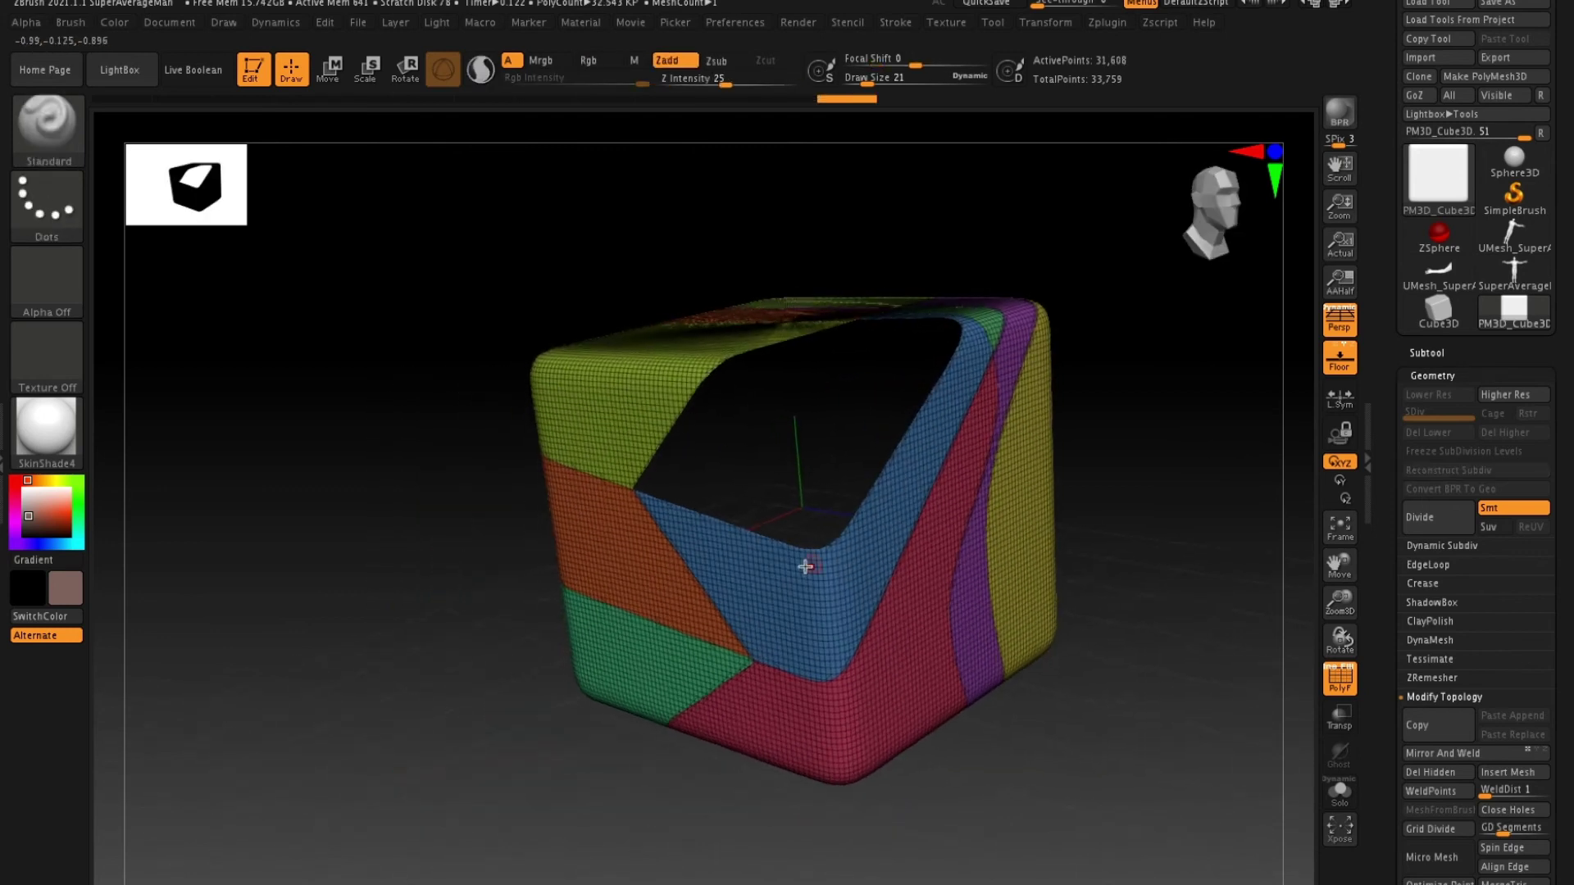
ctrl+shift+click(512, 681)
shift+drag(516, 681, 542, 664)
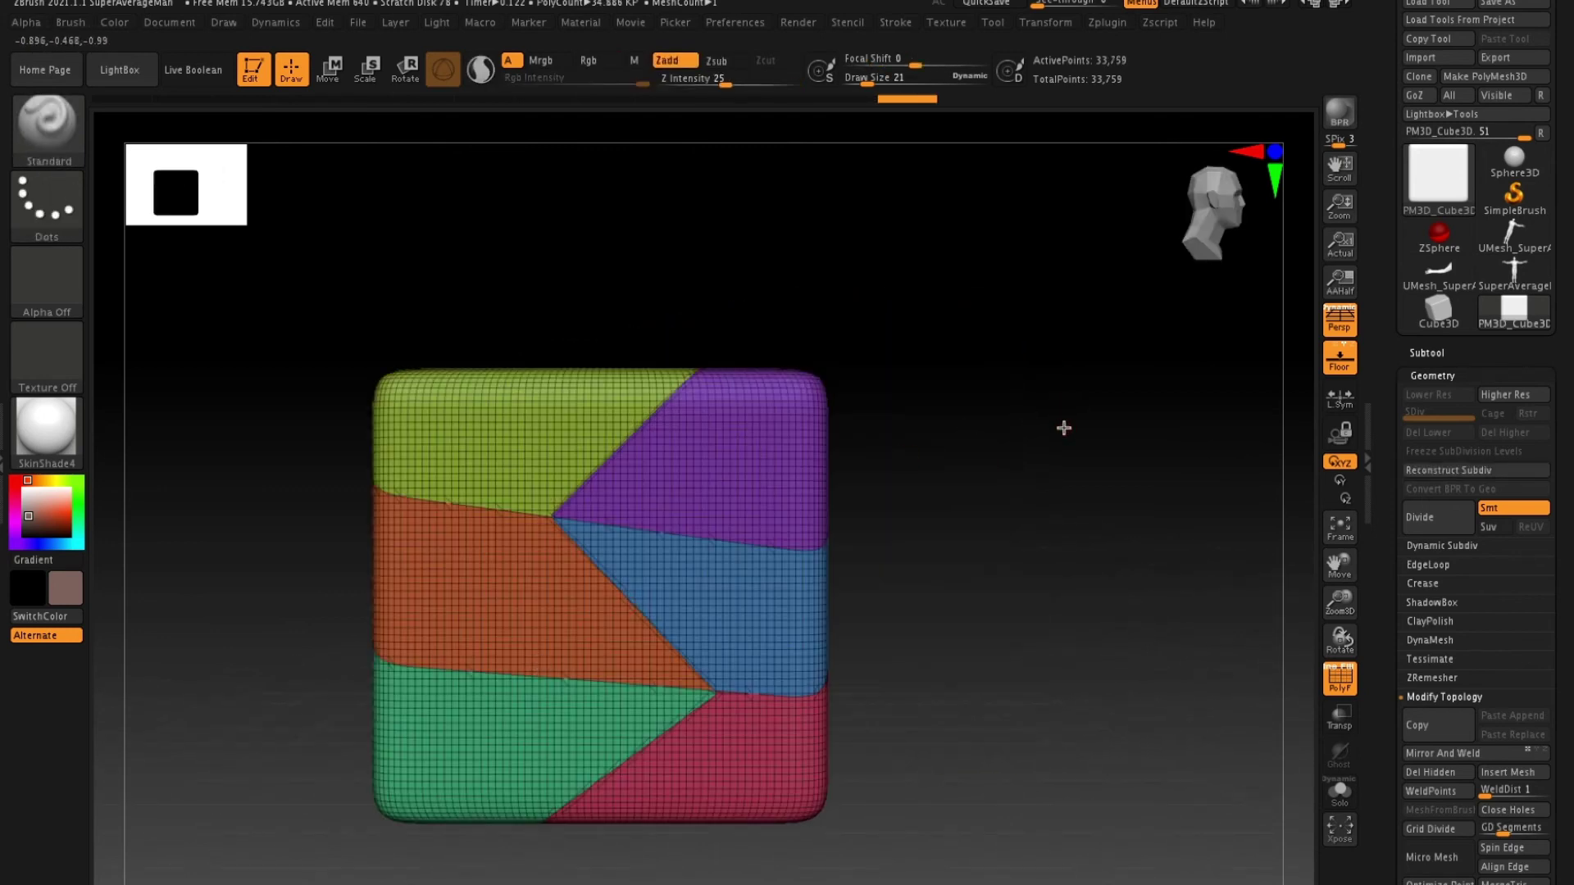
drag(1063, 428, 1050, 341)
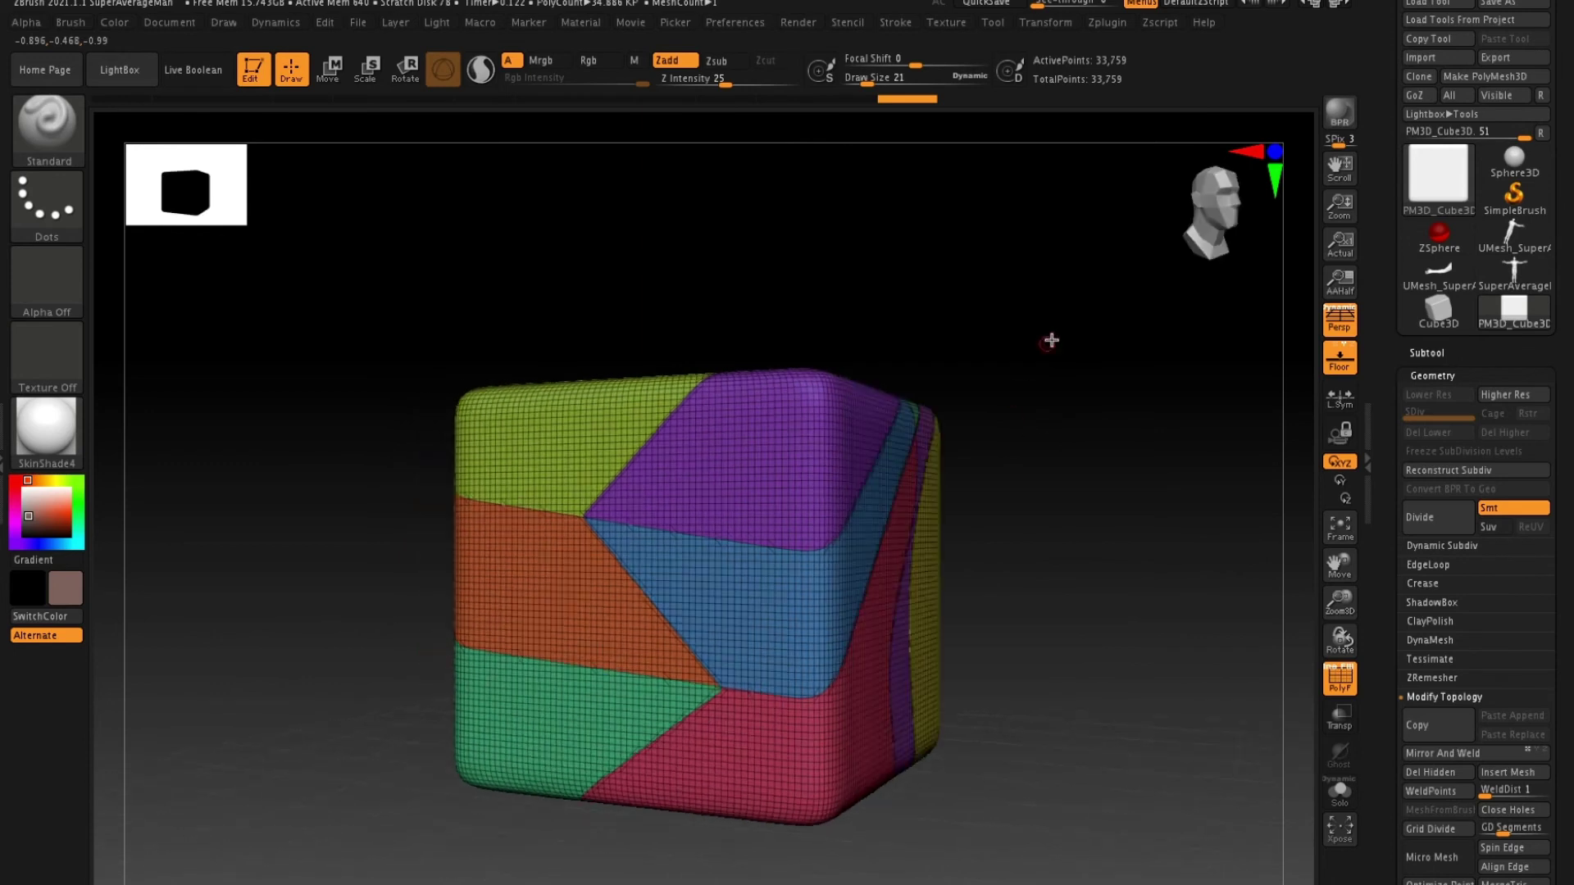
Switch to the SuperAverageMan_low_1 model, hide its polyframe and frame the upper body from the front.
click(1511, 281)
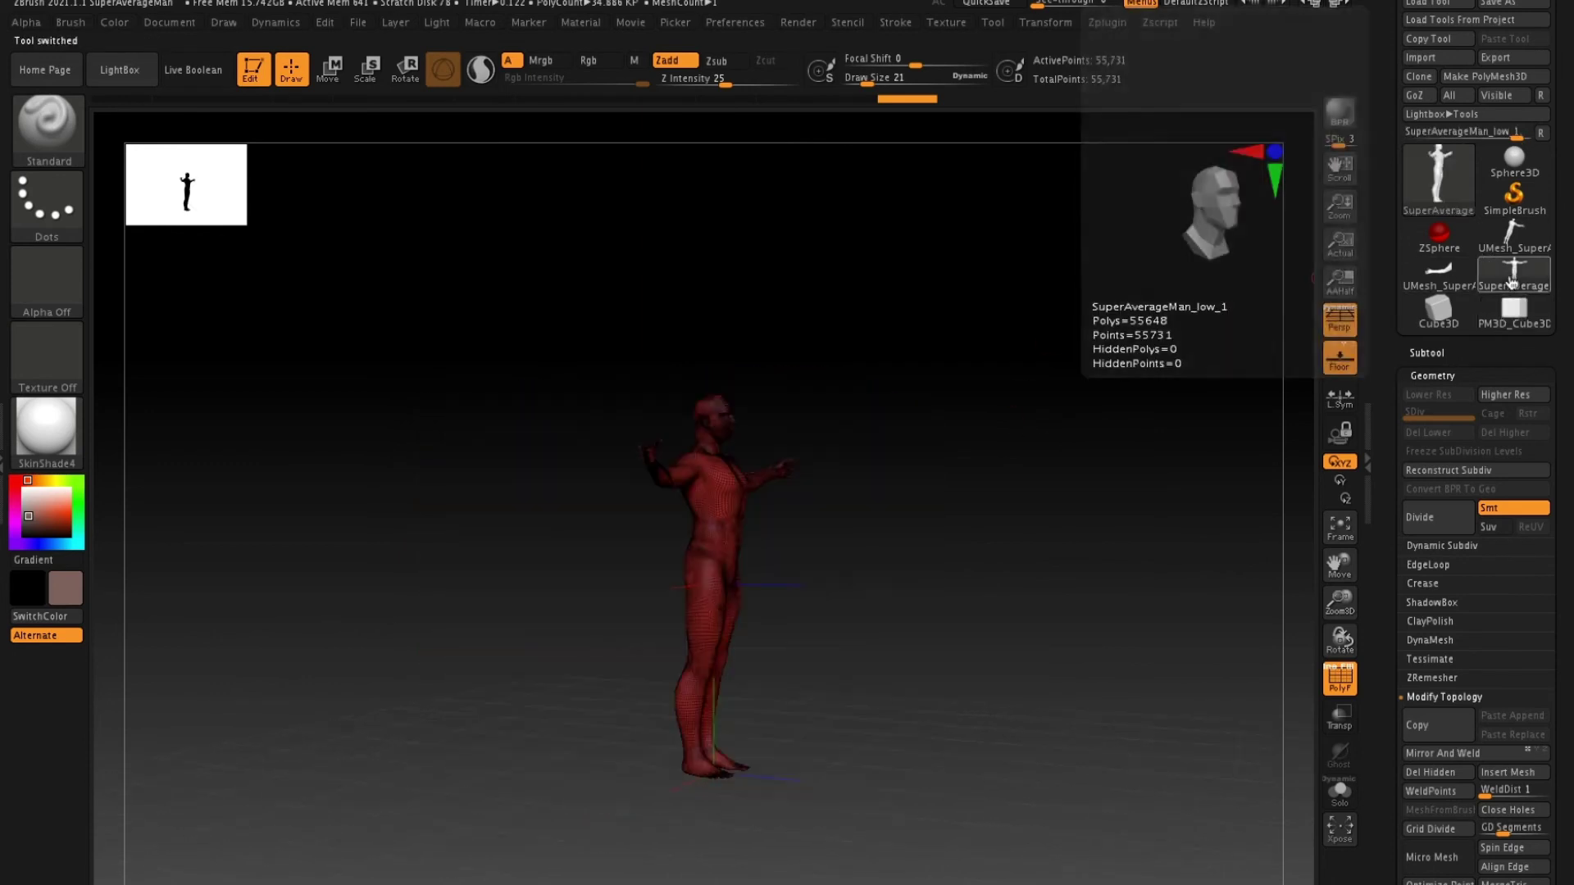
click(1333, 683)
scroll(1104, 520, up, 5)
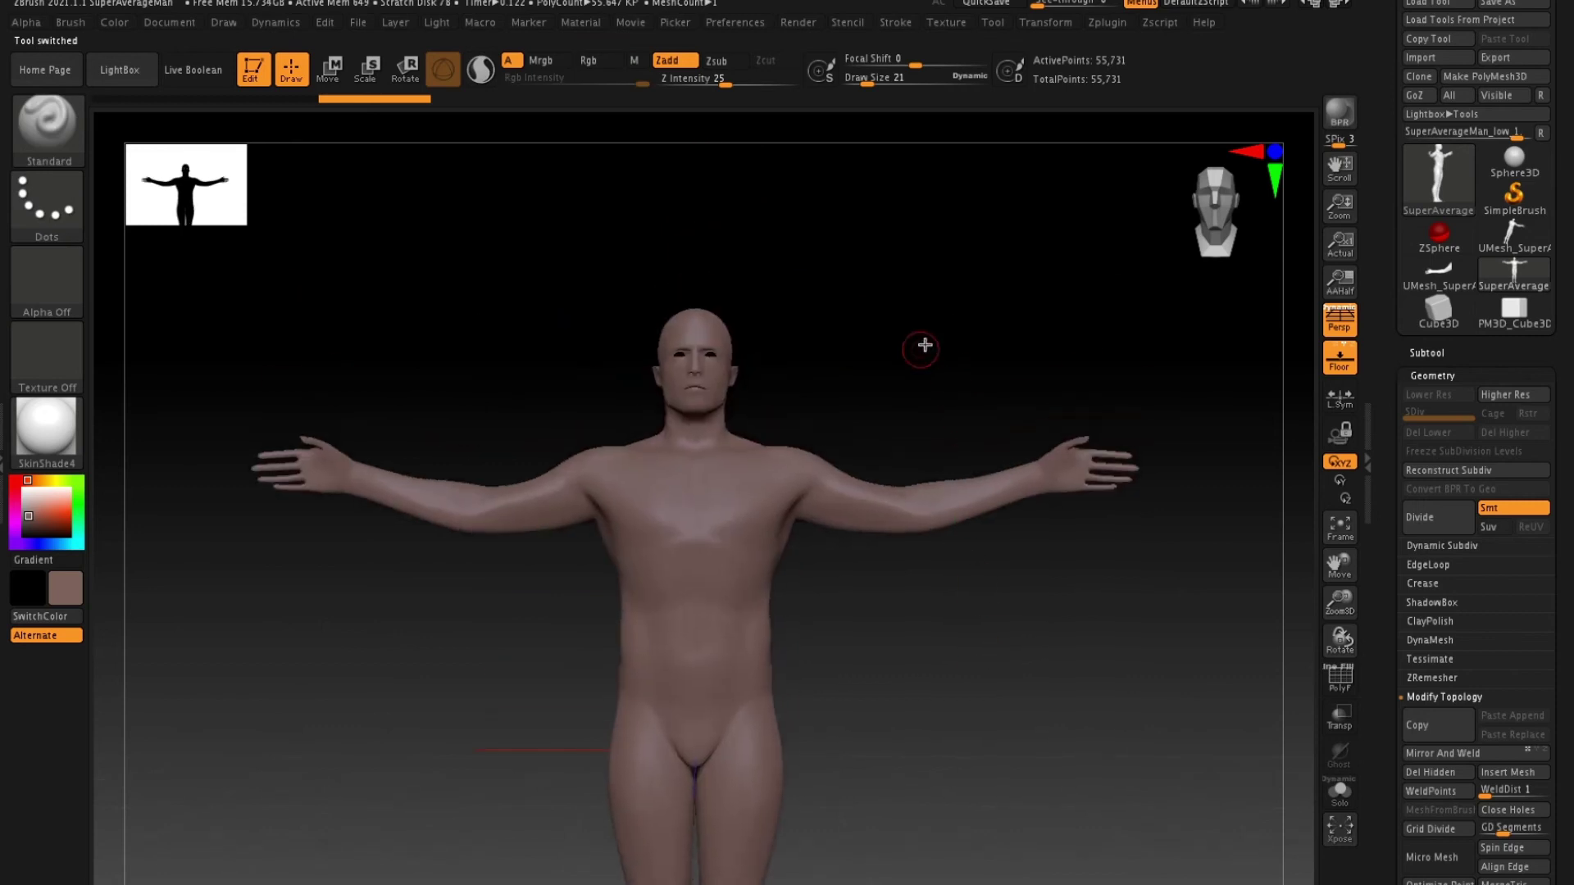
scroll(892, 454, up, 5)
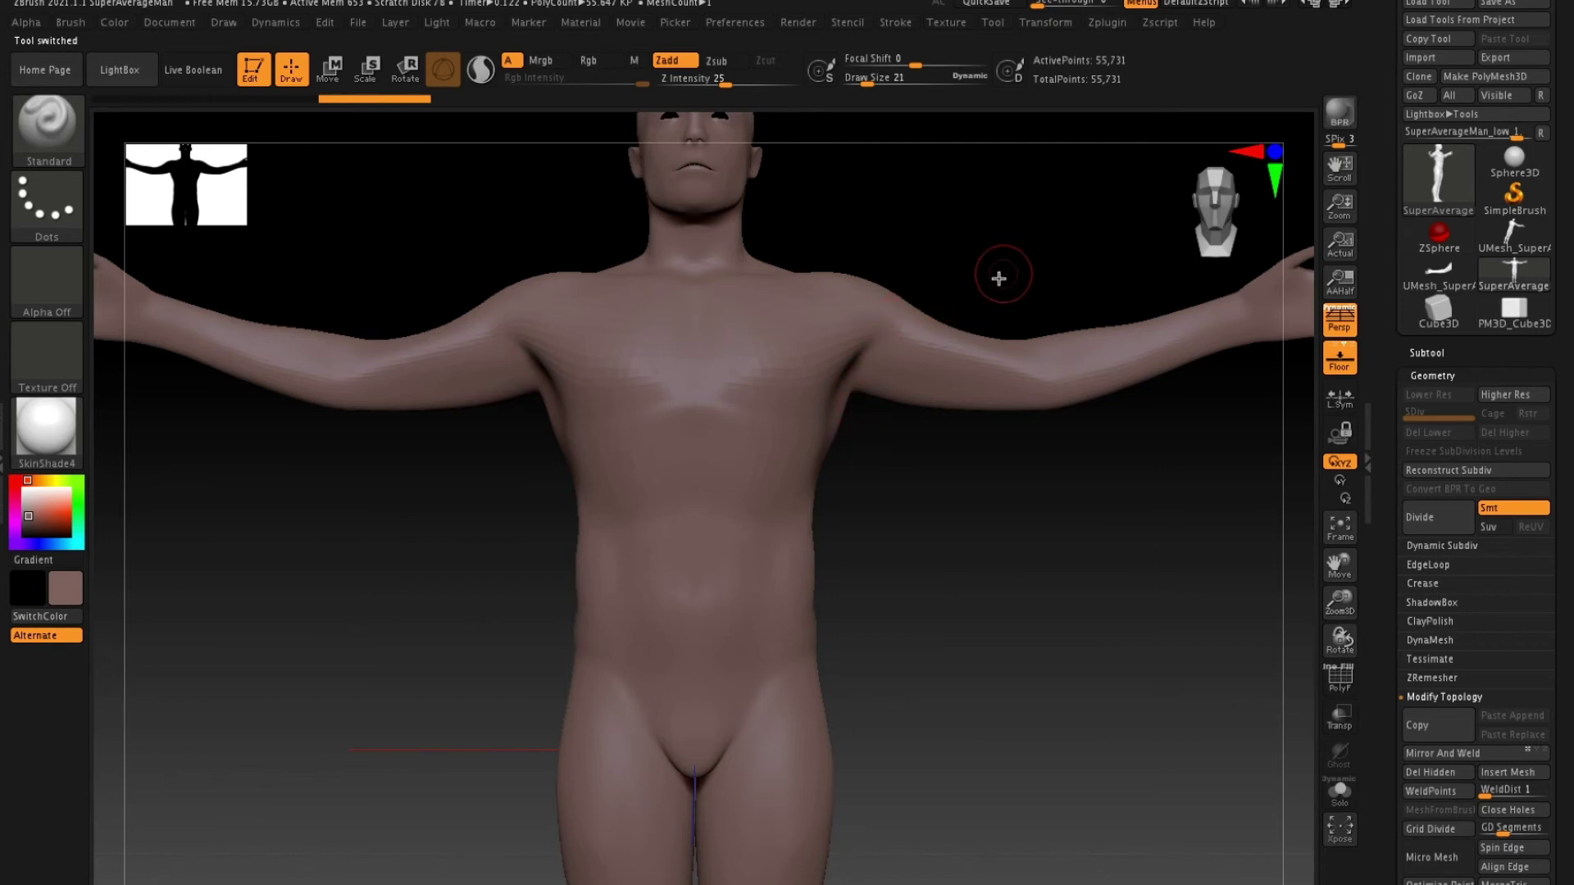
scroll(984, 279, down, 2)
Try a SliceCurve cut across the character's left shoulder and show the polyframe.
mouse_move(1060, 217)
ctrl+shift+mouse_down()
mouse_move(896, 332)
mouse_move(828, 412)
mouse_move(836, 386)
mouse_move(808, 488)
ctrl+shift+mouse_up()
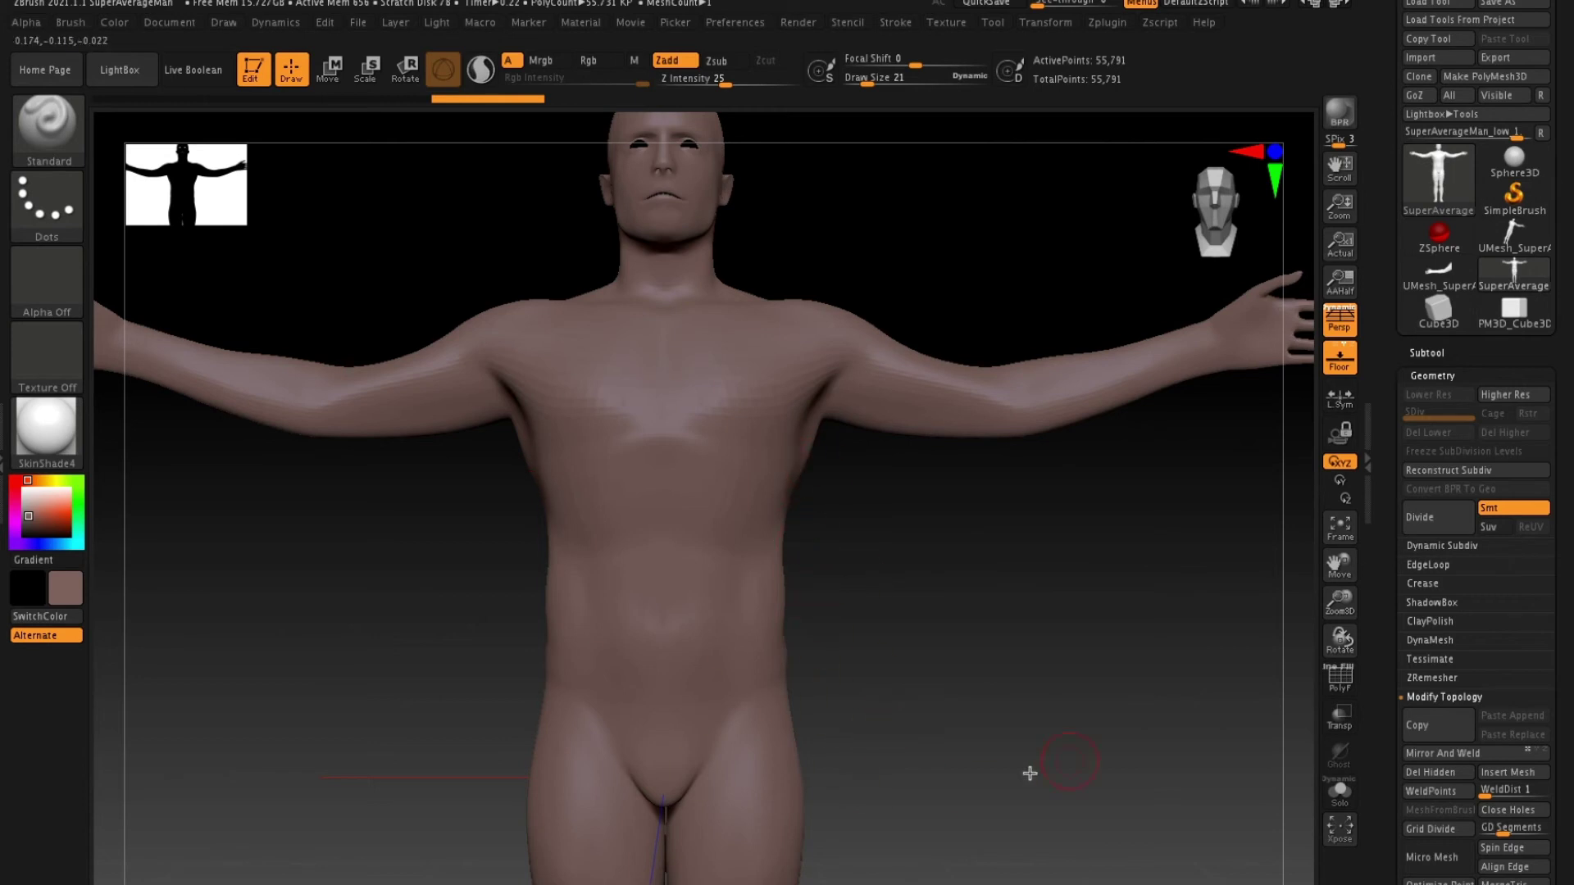
click(1340, 677)
drag(1148, 693, 945, 563)
Assign the whole body a single polygroup and frame the torso and outstretched arm.
key(ctrl+w)
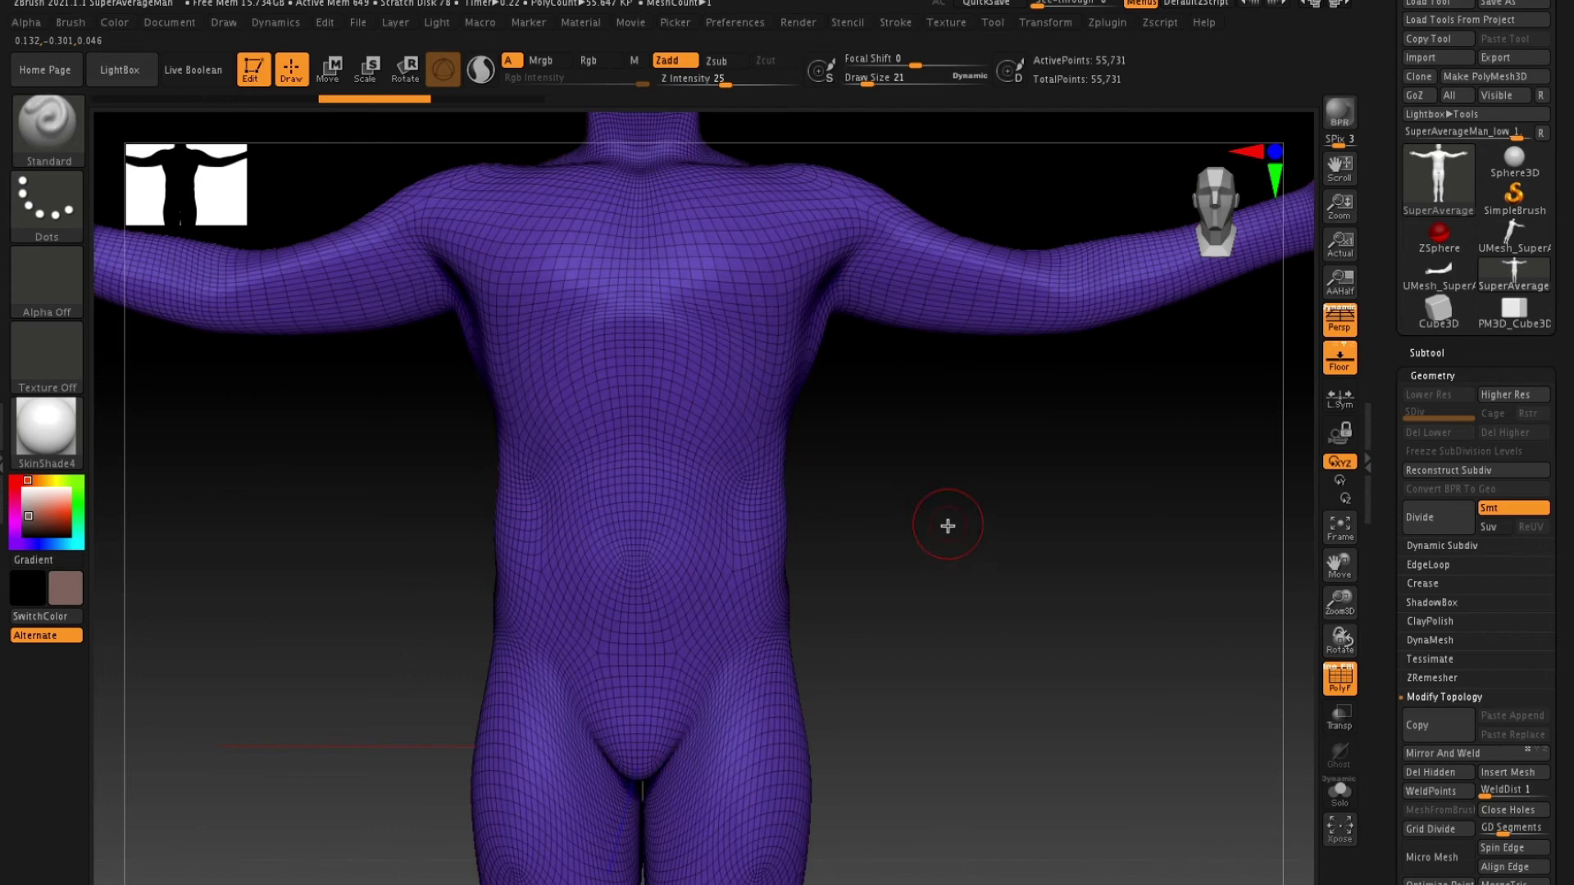
mouse_move(980, 485)
alt+mouse_down()
mouse_move(963, 449)
mouse_move(974, 545)
alt+mouse_up()
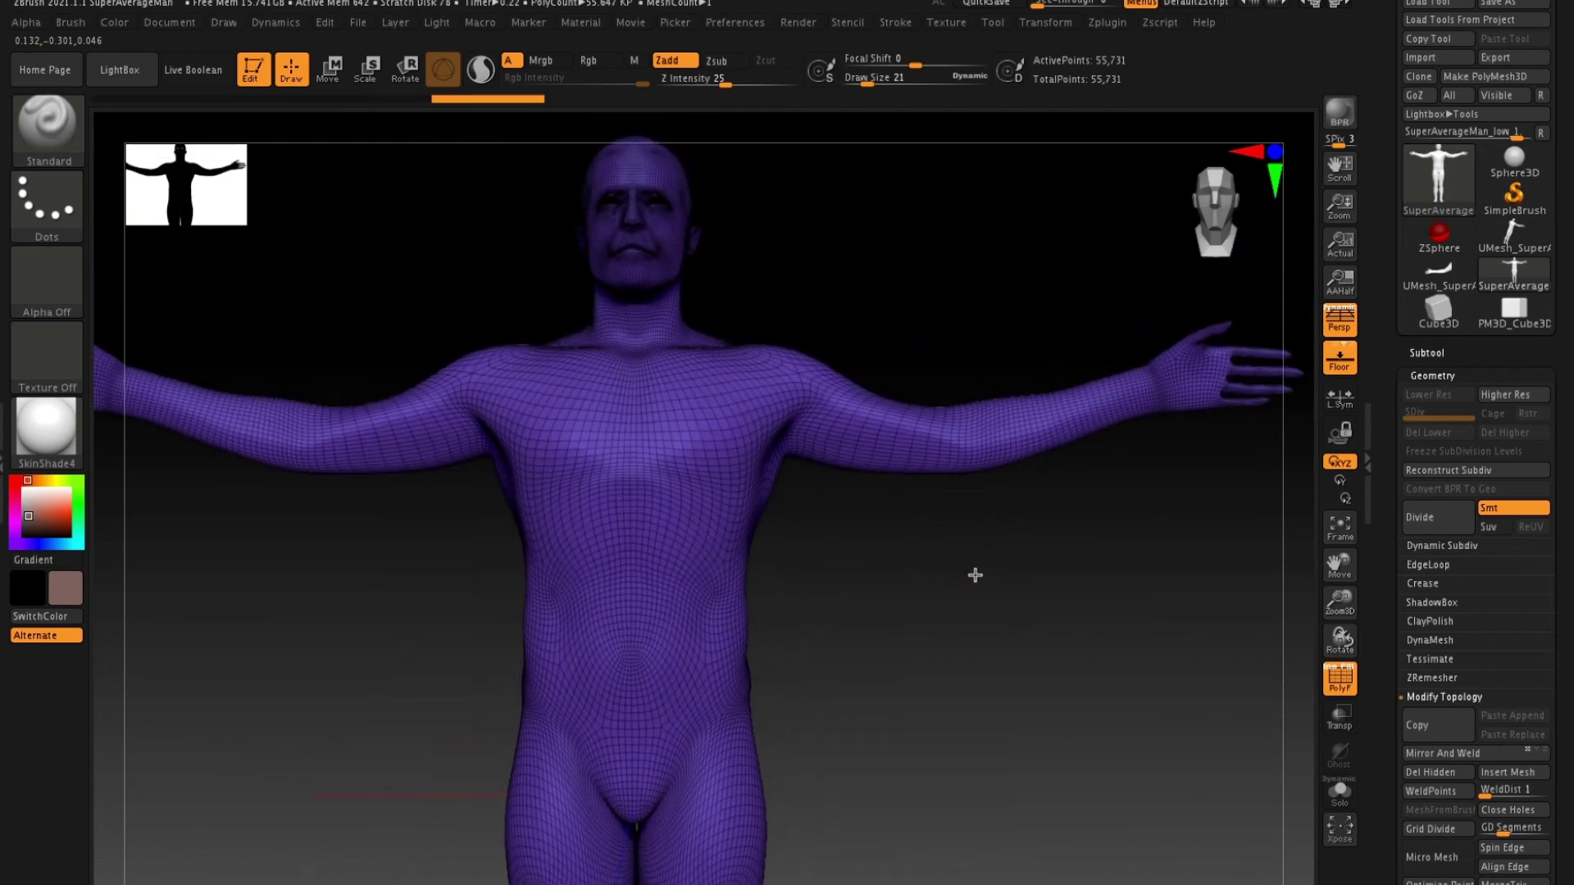
key(ctrl+w)
key(ctrl+shift)
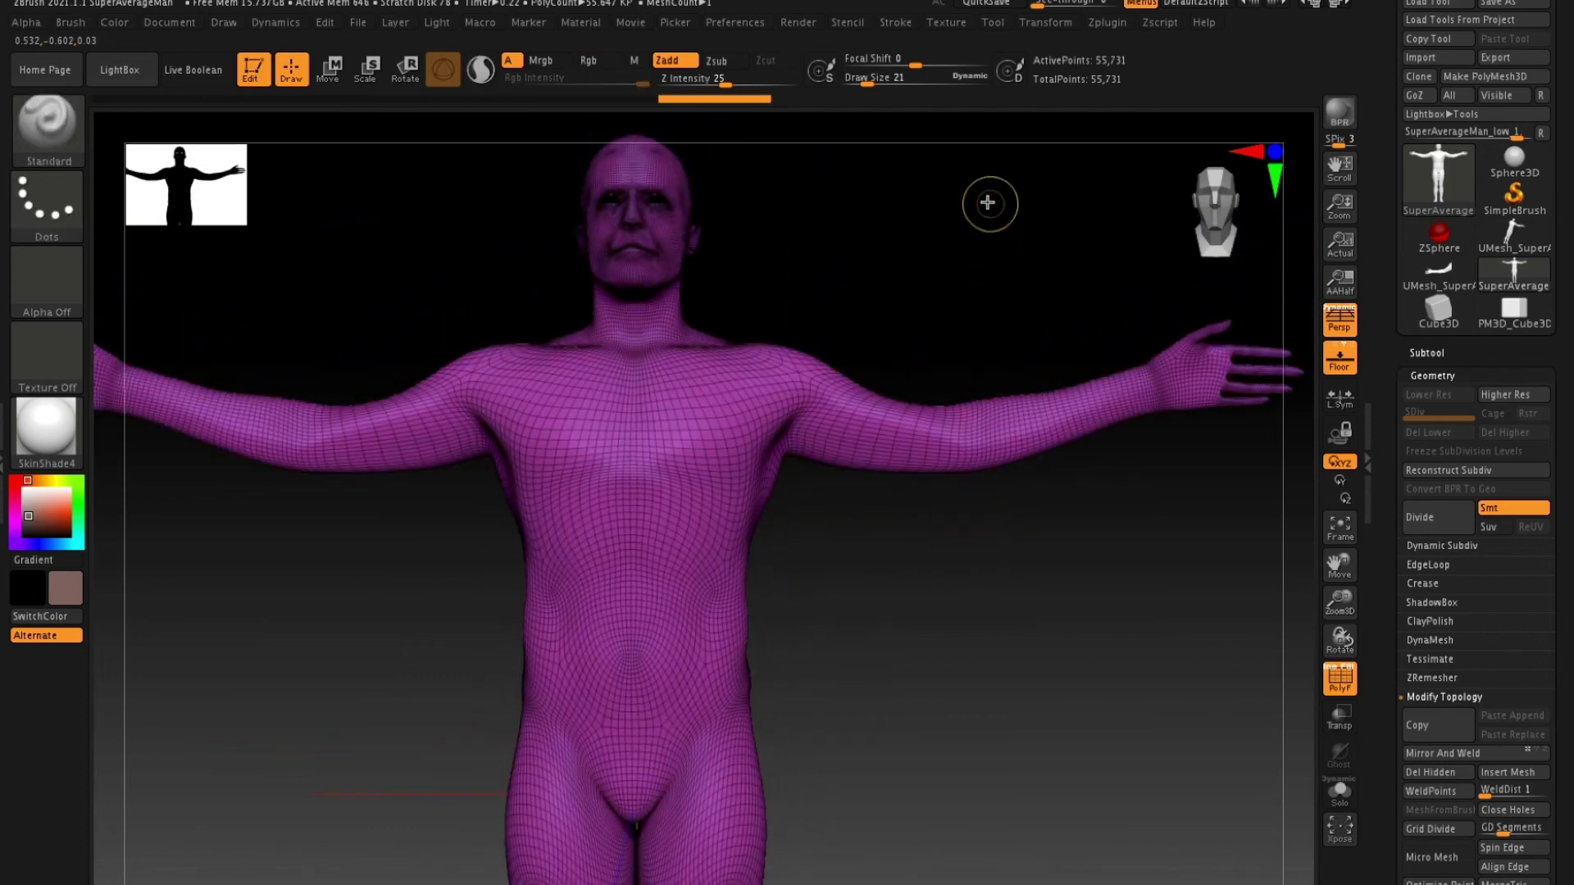
Slice the character's left arm from the torso into its own polygroup with a bent SliceCurve through the shoulder and armpit.
mouse_move(994, 164)
ctrl+shift+mouse_down()
mouse_move(838, 350)
mouse_move(788, 440)
ctrl+shift+mouse_up()
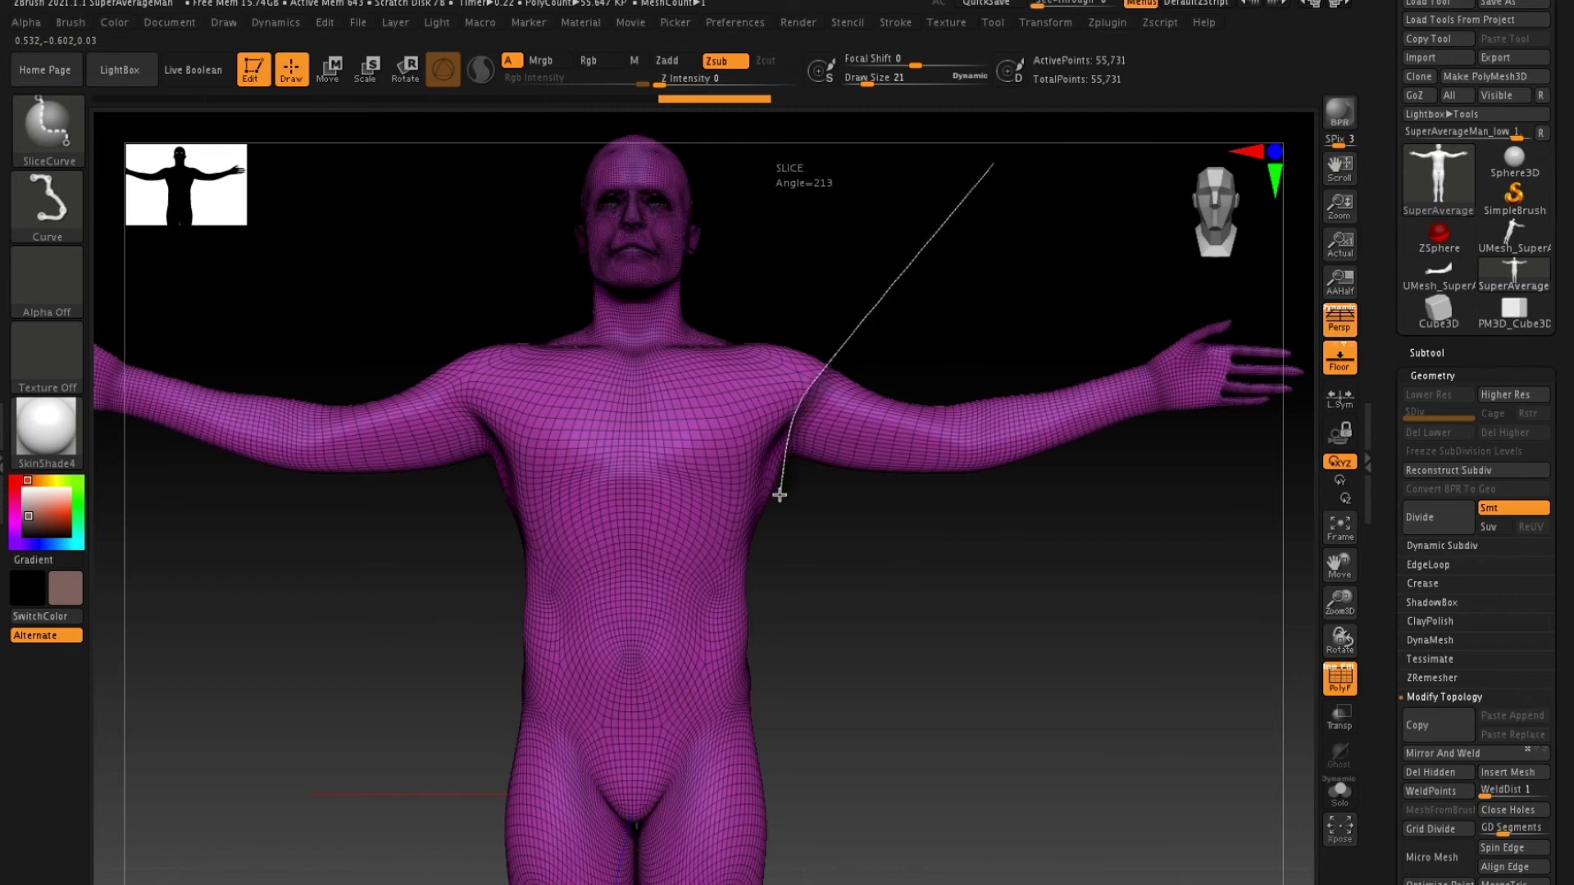
ctrl+shift+drag(780, 495, 787, 499)
ctrl+shift+drag(859, 539, 1287, 675)
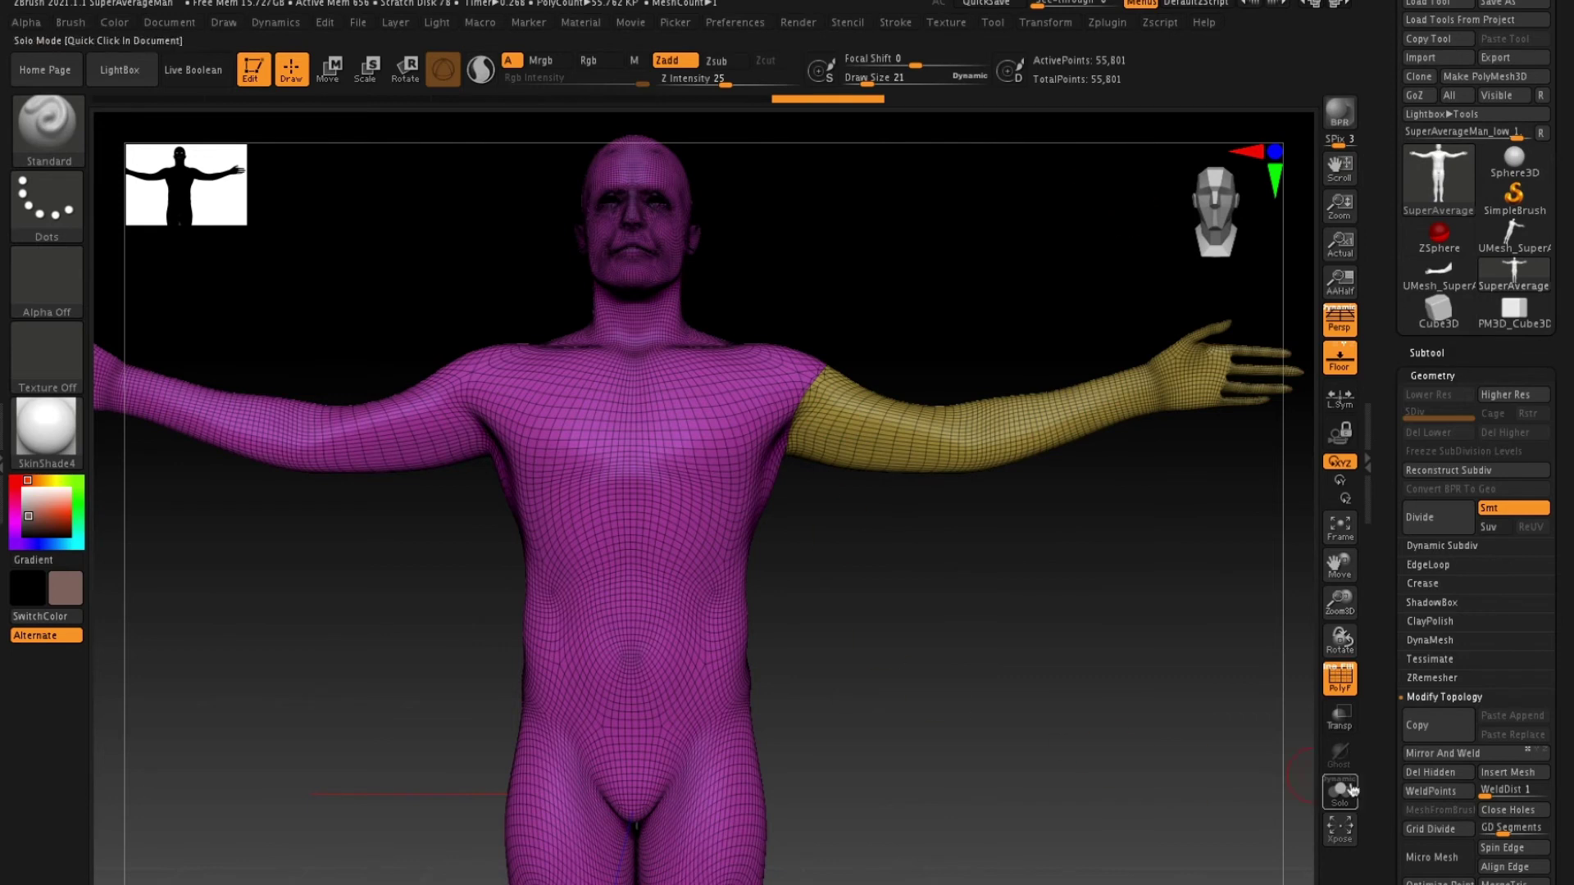
mouse_move(1041, 691)
mouse_down()
mouse_move(1019, 618)
mouse_move(1037, 703)
mouse_move(1058, 538)
mouse_move(1101, 546)
mouse_move(1050, 534)
mouse_move(1075, 528)
mouse_up()
key(ctrl)
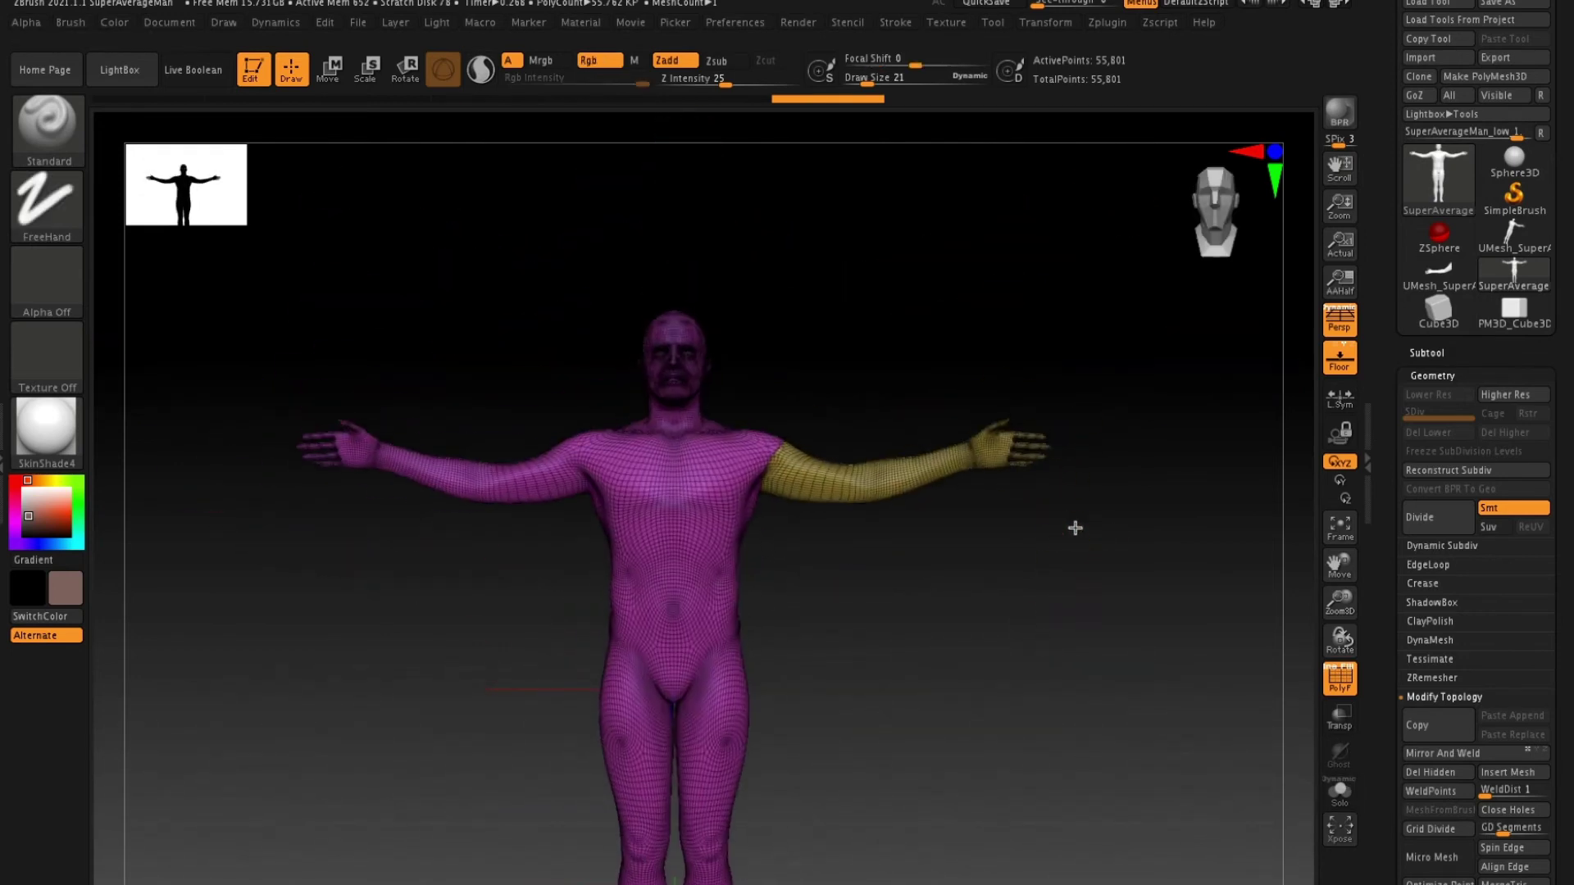
ctrl+click(1075, 532)
ctrl+click(1065, 527)
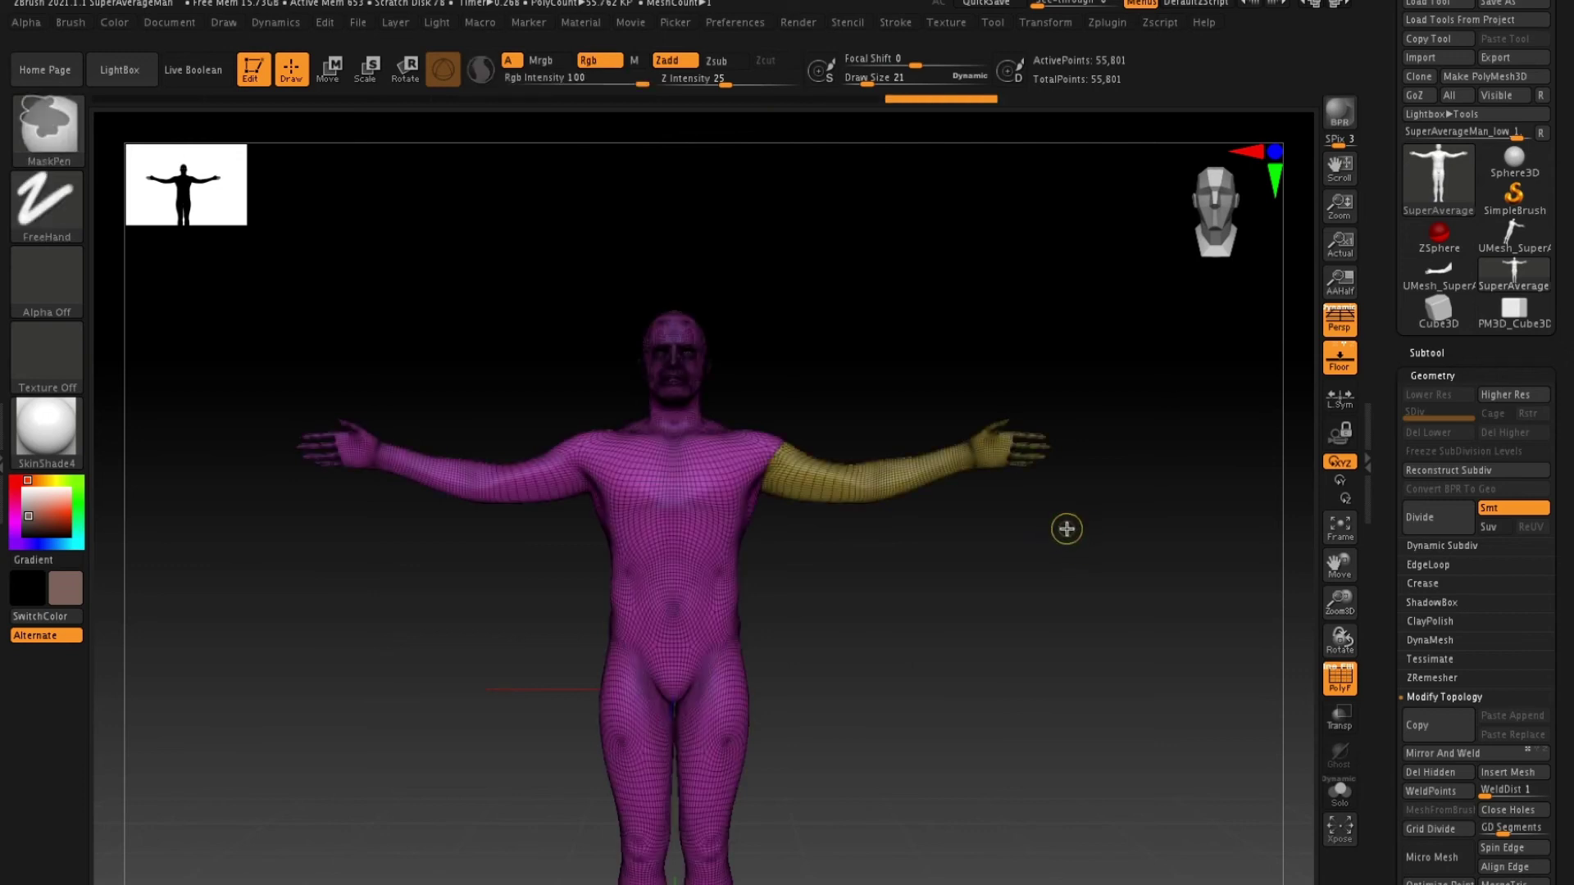
mouse_move(1068, 506)
mouse_down()
mouse_move(1054, 636)
mouse_move(1017, 439)
mouse_up()
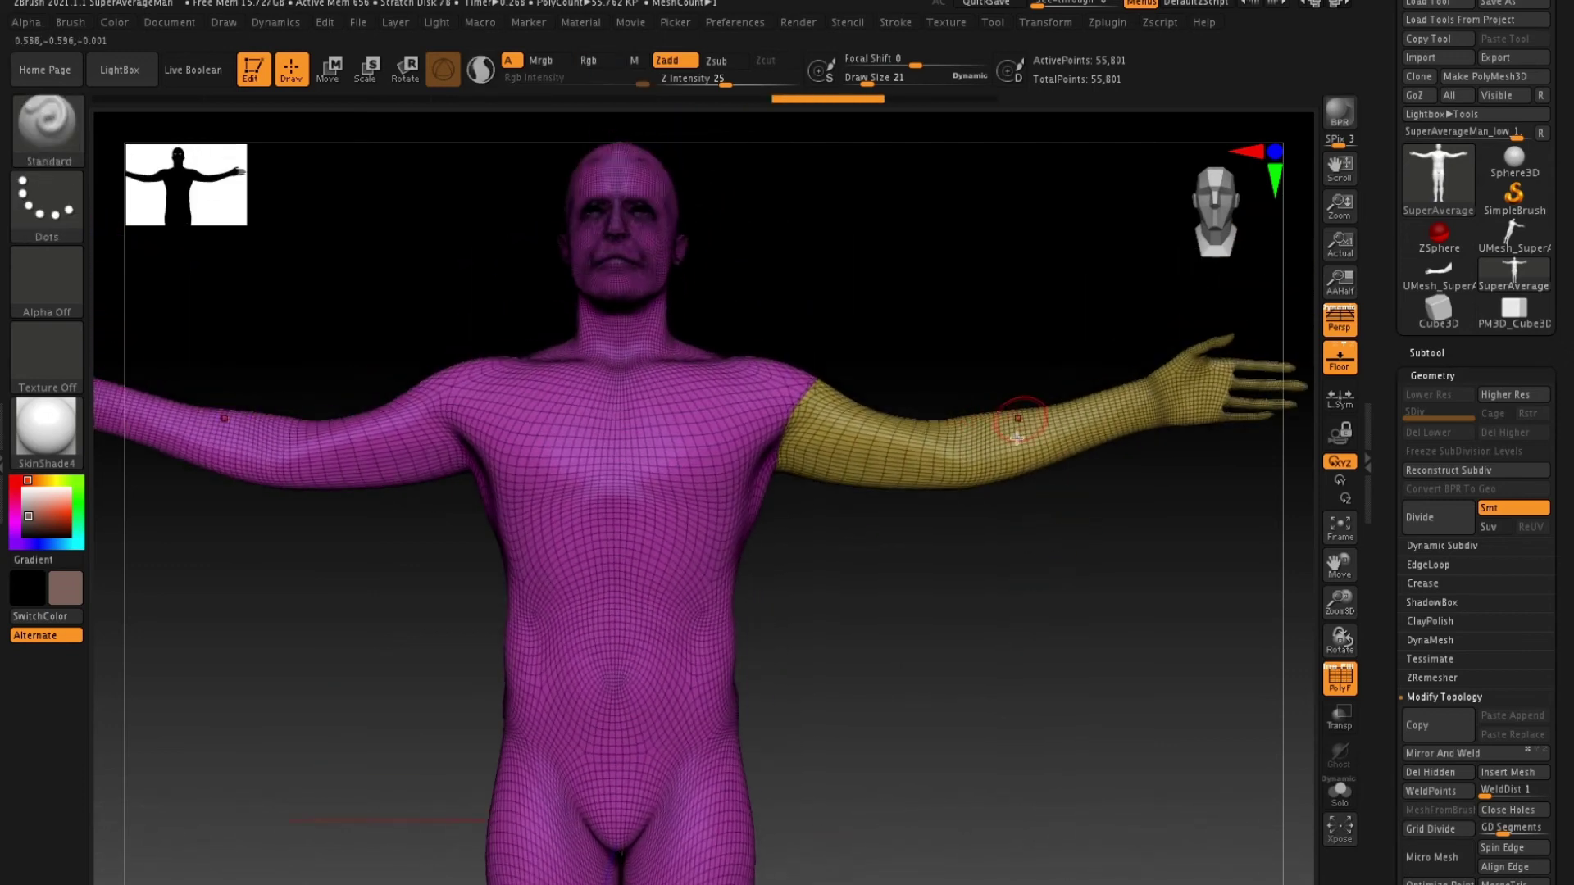
mouse_move(930, 573)
alt+mouse_down()
mouse_move(949, 555)
mouse_move(928, 531)
alt+mouse_up()
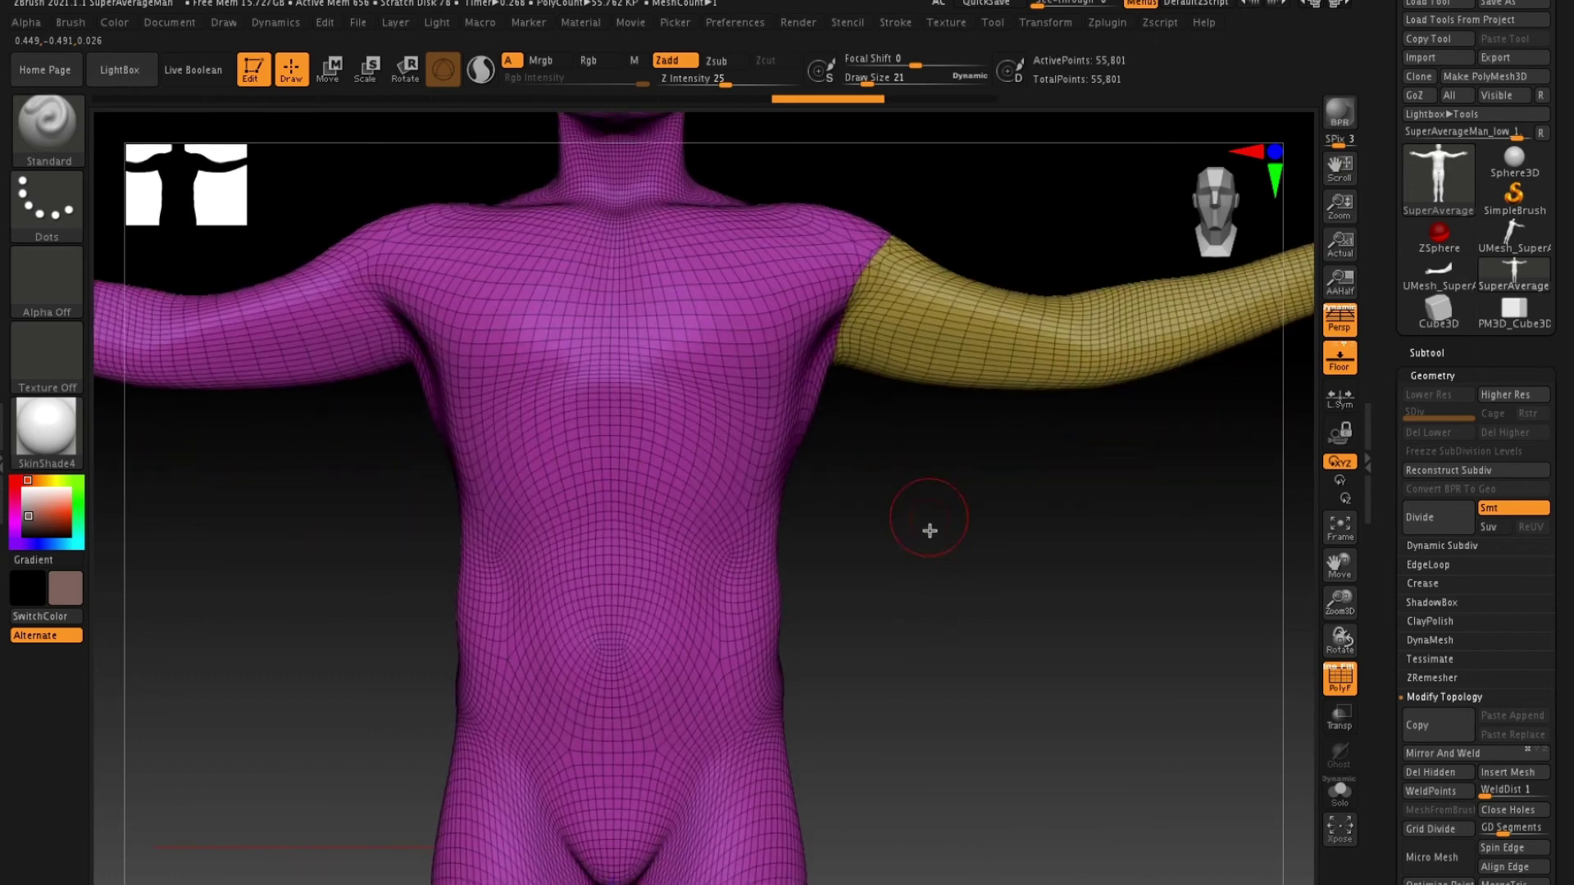
Check the sliced arm polygroup in isolation and restore the full body.
key(ctrl+shift)
ctrl+shift+click(925, 334)
drag(834, 412, 829, 377)
shift+drag(938, 440, 1085, 485)
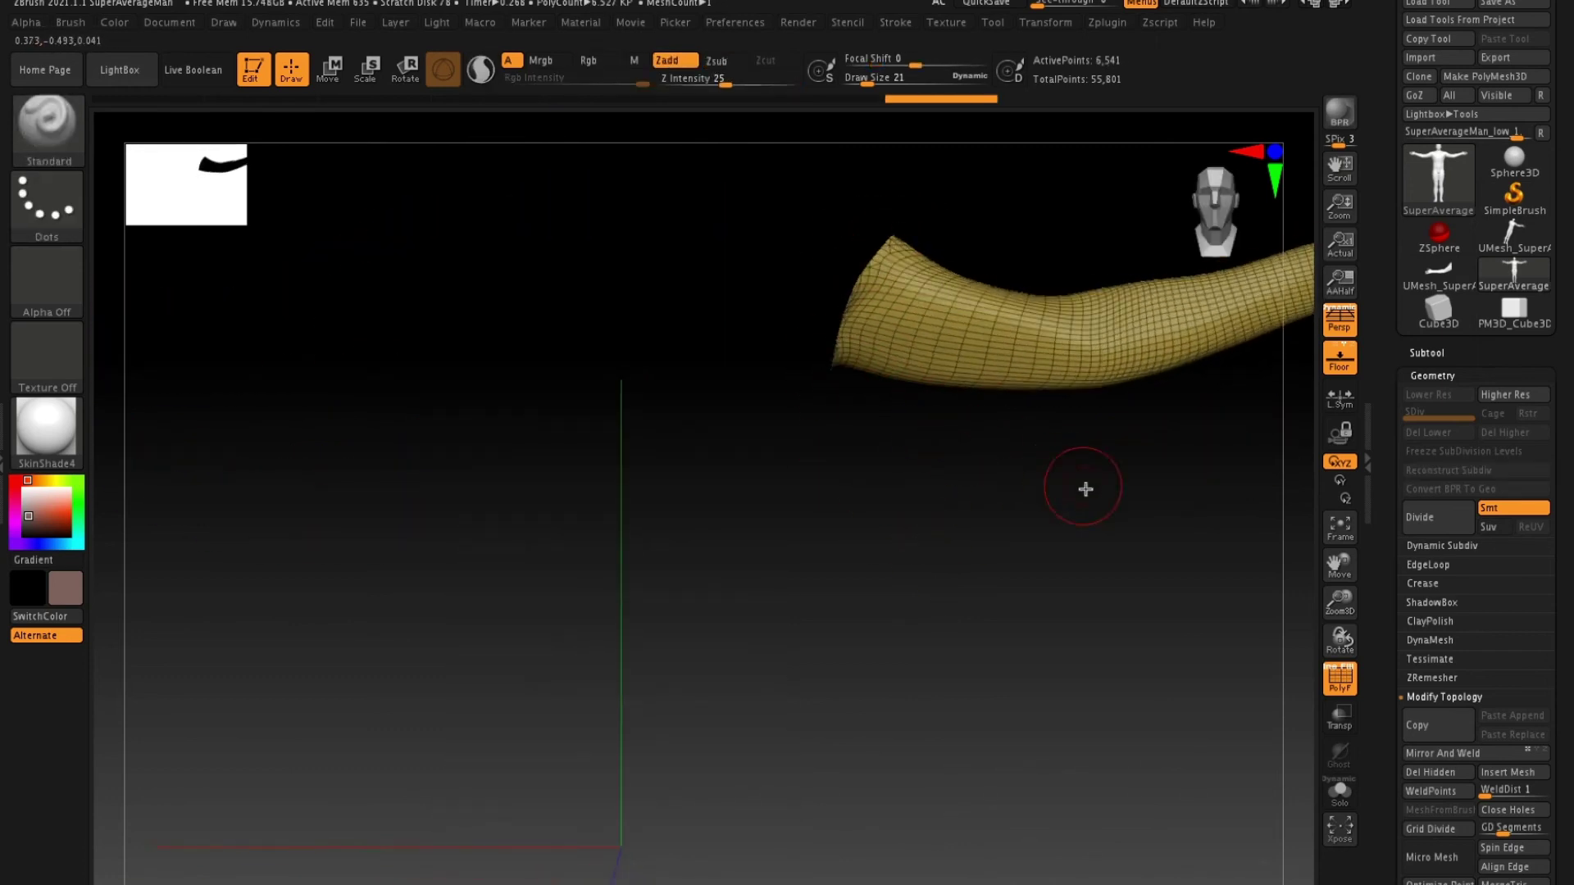
ctrl+shift+click(1089, 500)
alt+drag(1074, 543, 1031, 654)
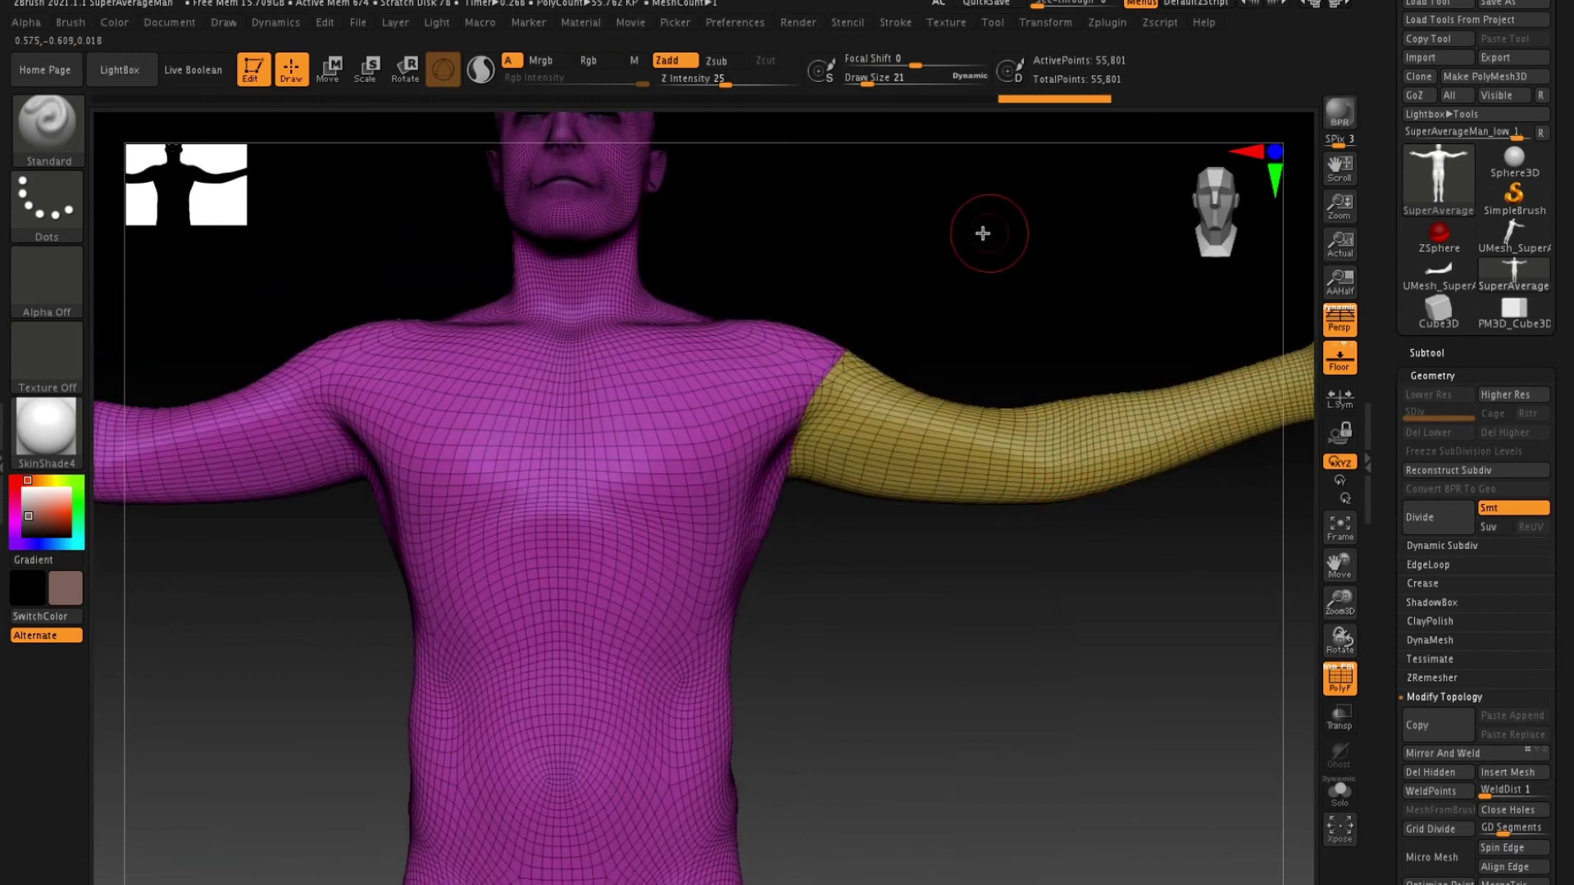
Examine the cut line at the left shoulder from the front and above, toggling the arm polygroup's isolation.
alt+drag(916, 326, 921, 410)
alt+drag(926, 227, 918, 273)
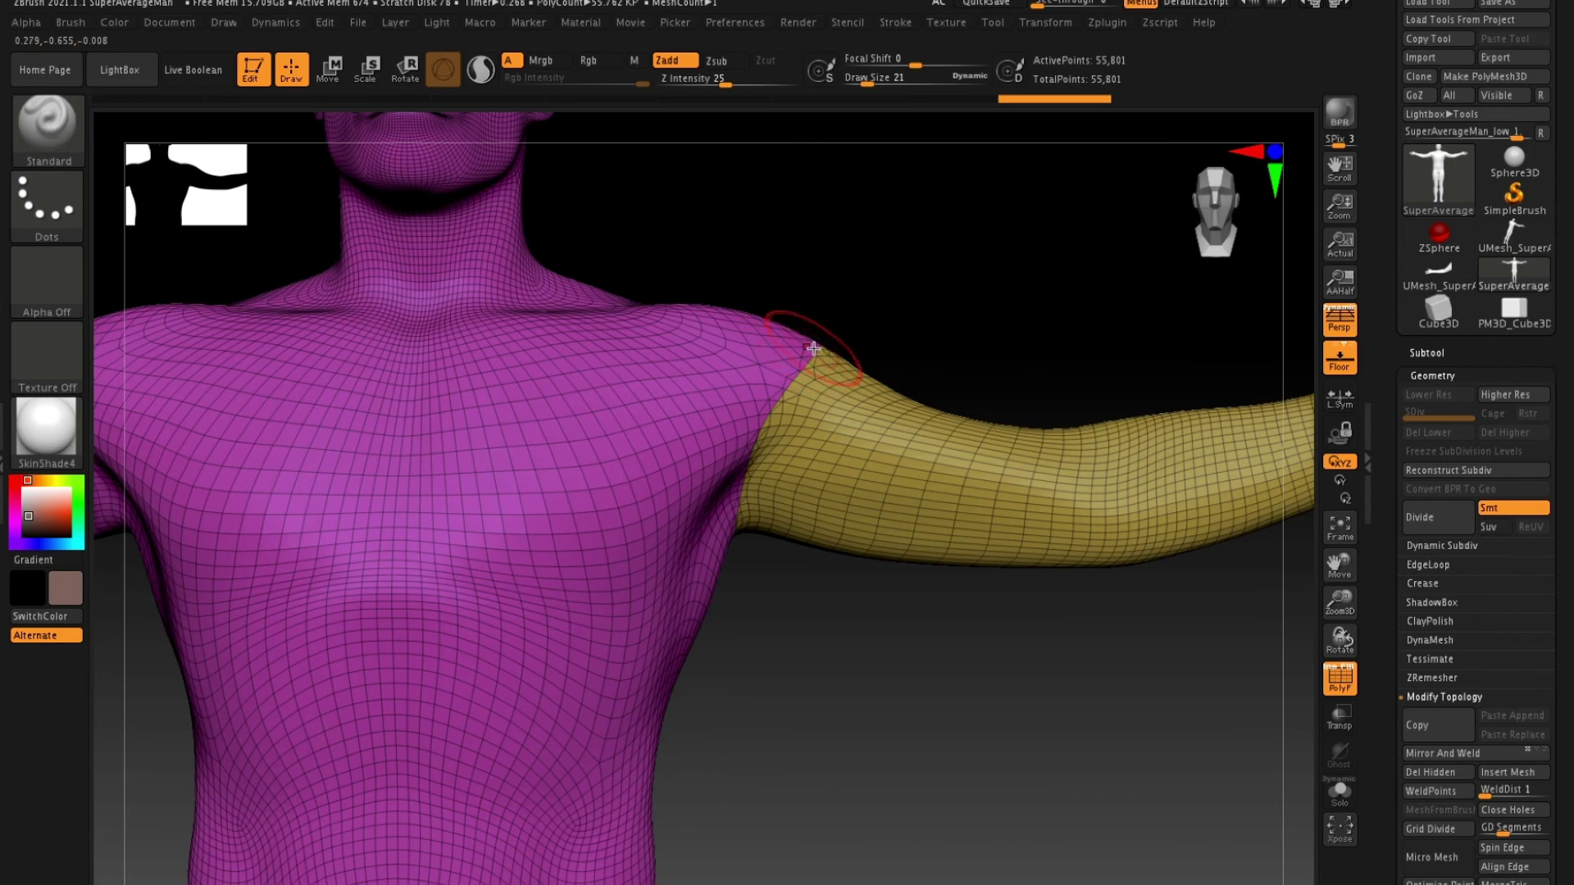
drag(843, 336, 808, 341)
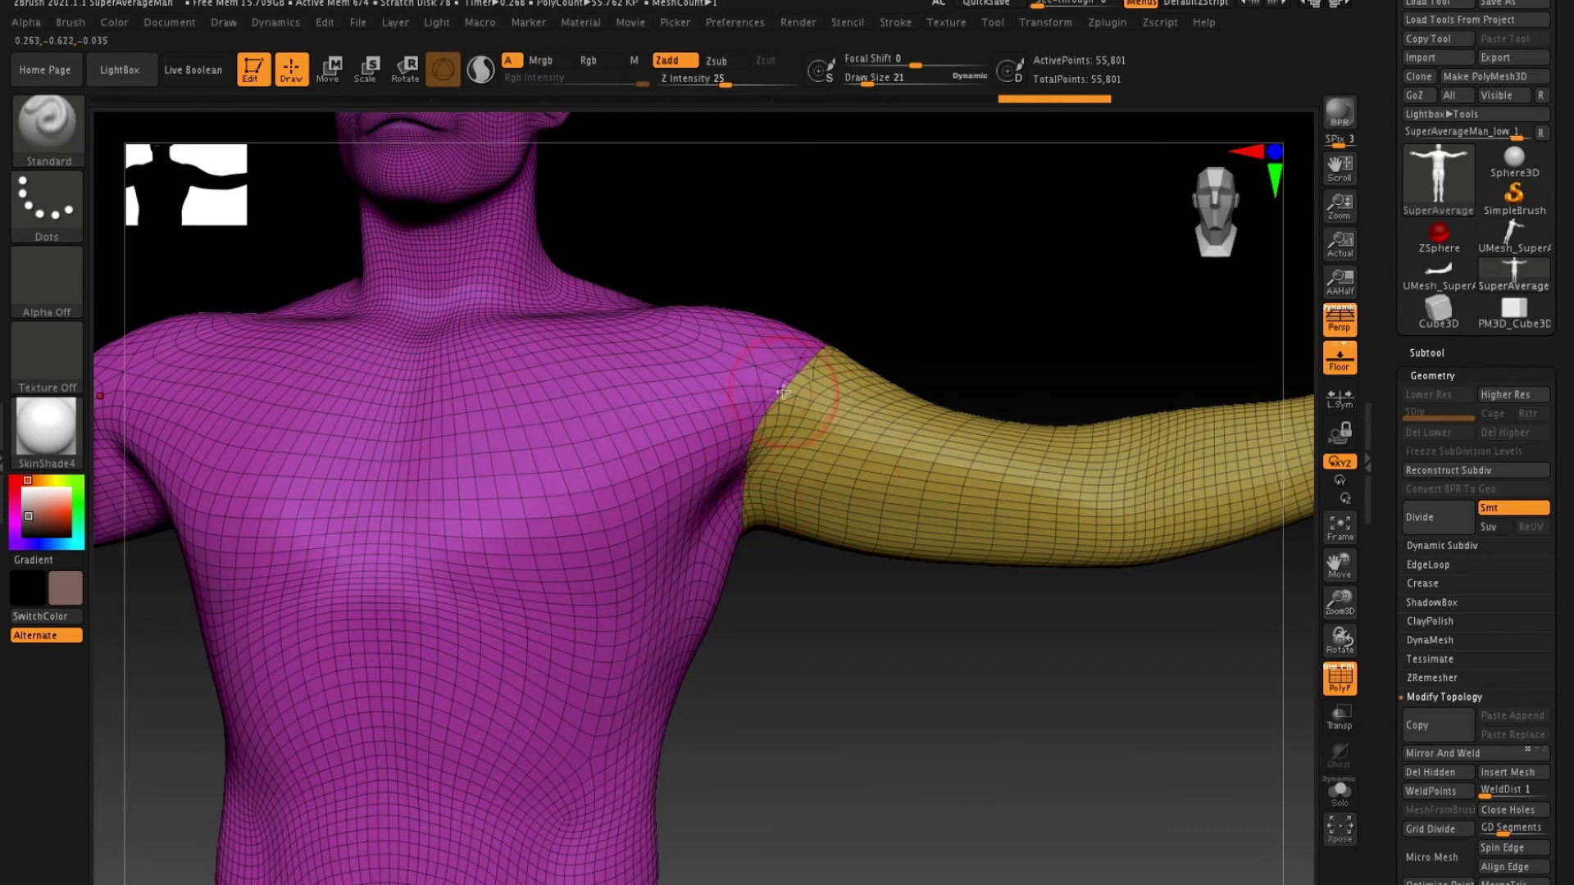
drag(875, 320, 771, 401)
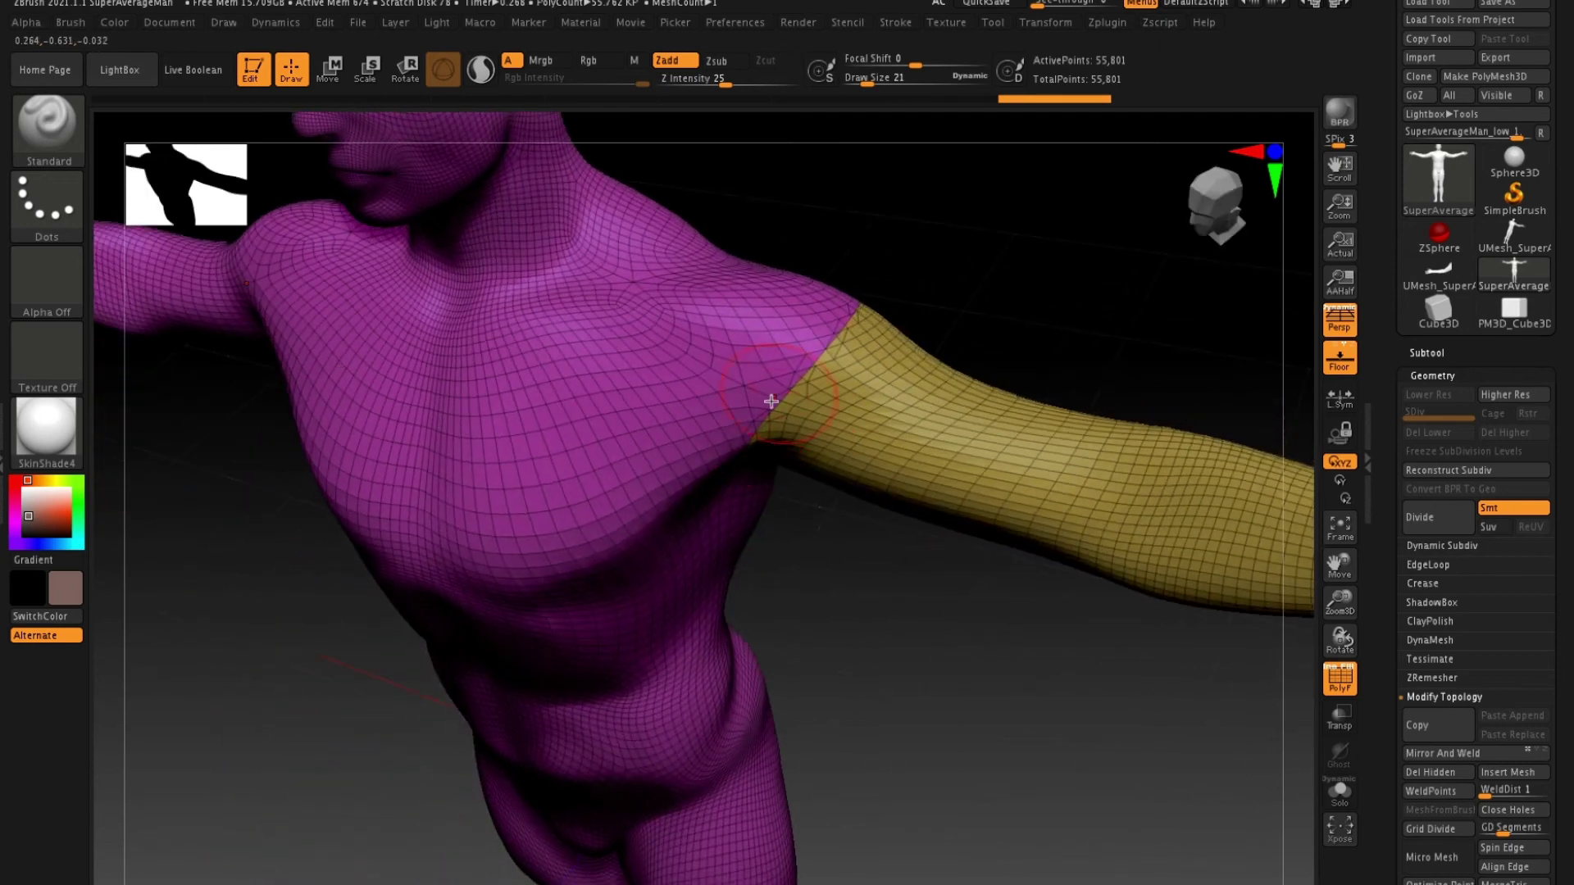
drag(946, 284, 850, 312)
ctrl+shift+click(909, 388)
ctrl+shift+click(906, 341)
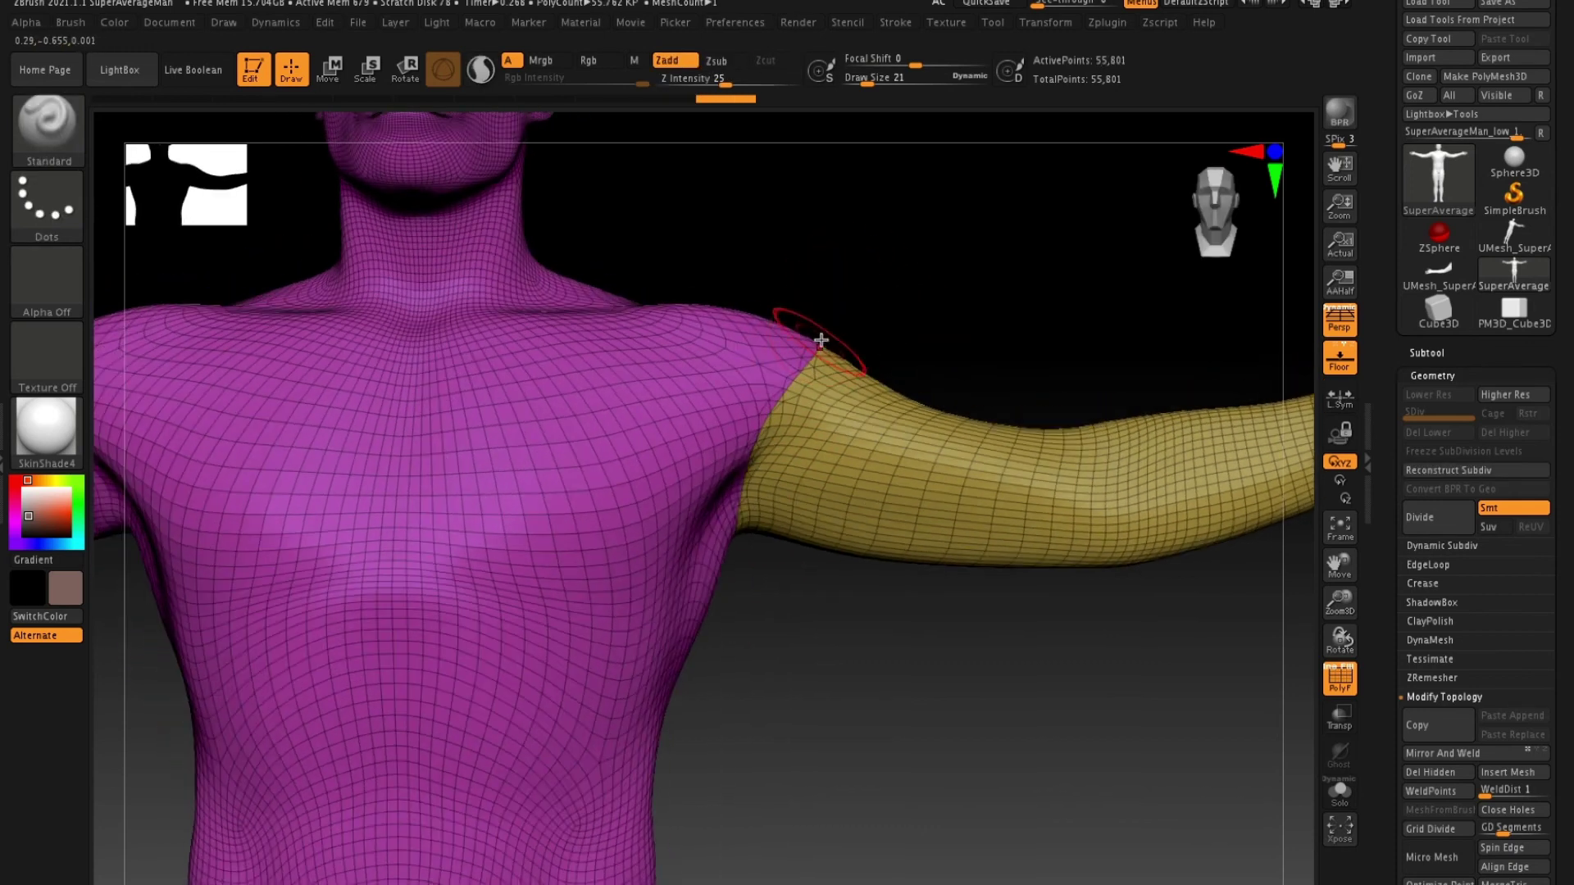
Isolate the yellow arm polygroup and turn on double-sided display to show the inside of its open end.
ctrl+shift+click(858, 469)
drag(959, 386, 1008, 357)
click(1428, 377)
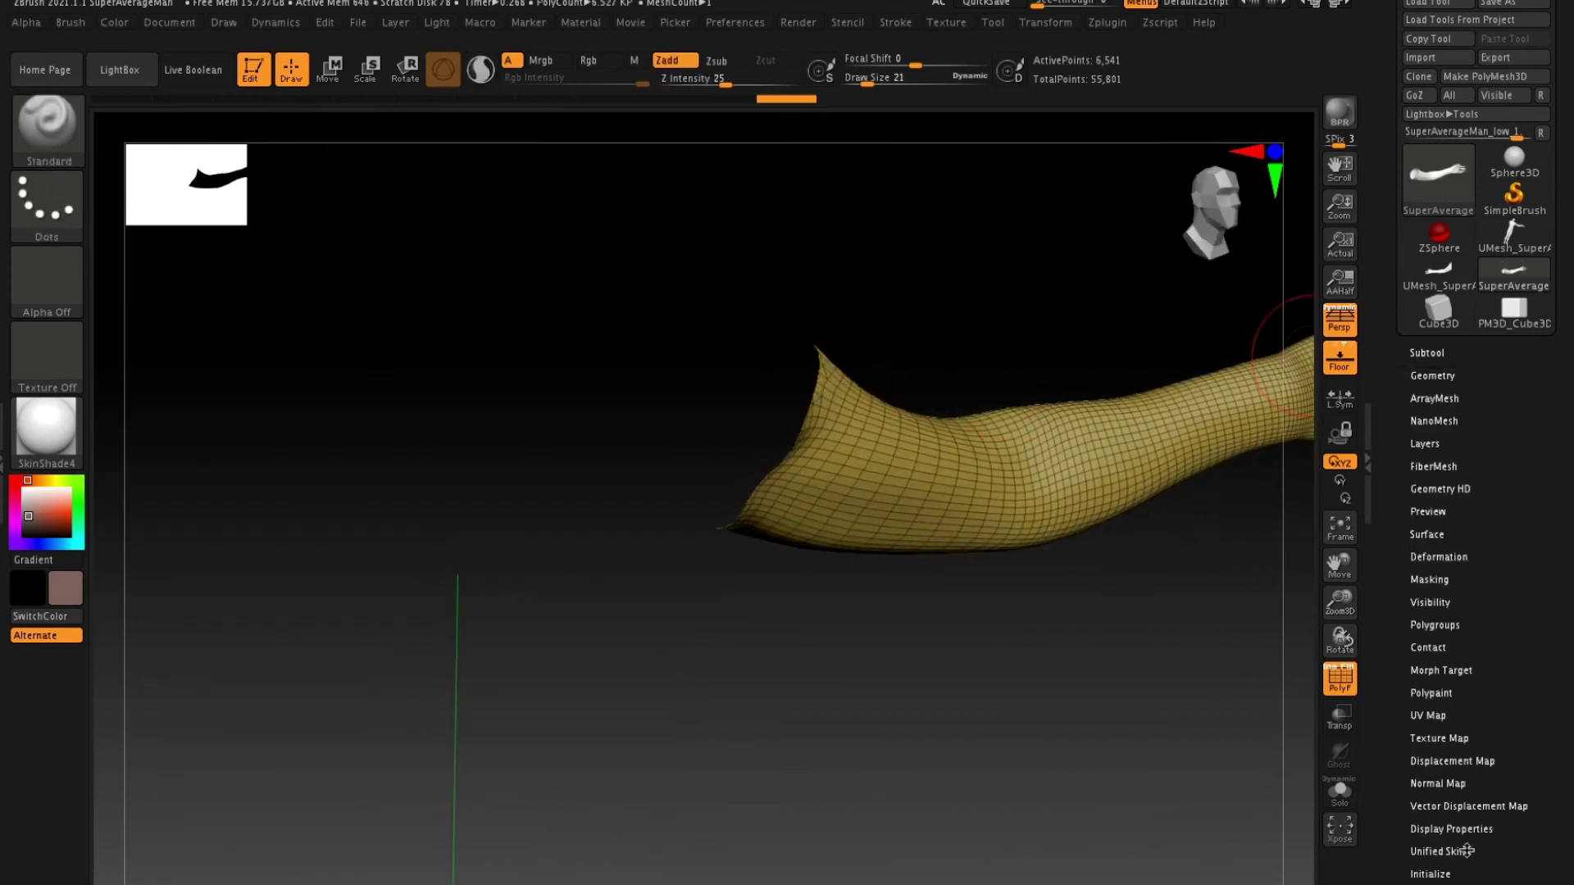
click(1429, 829)
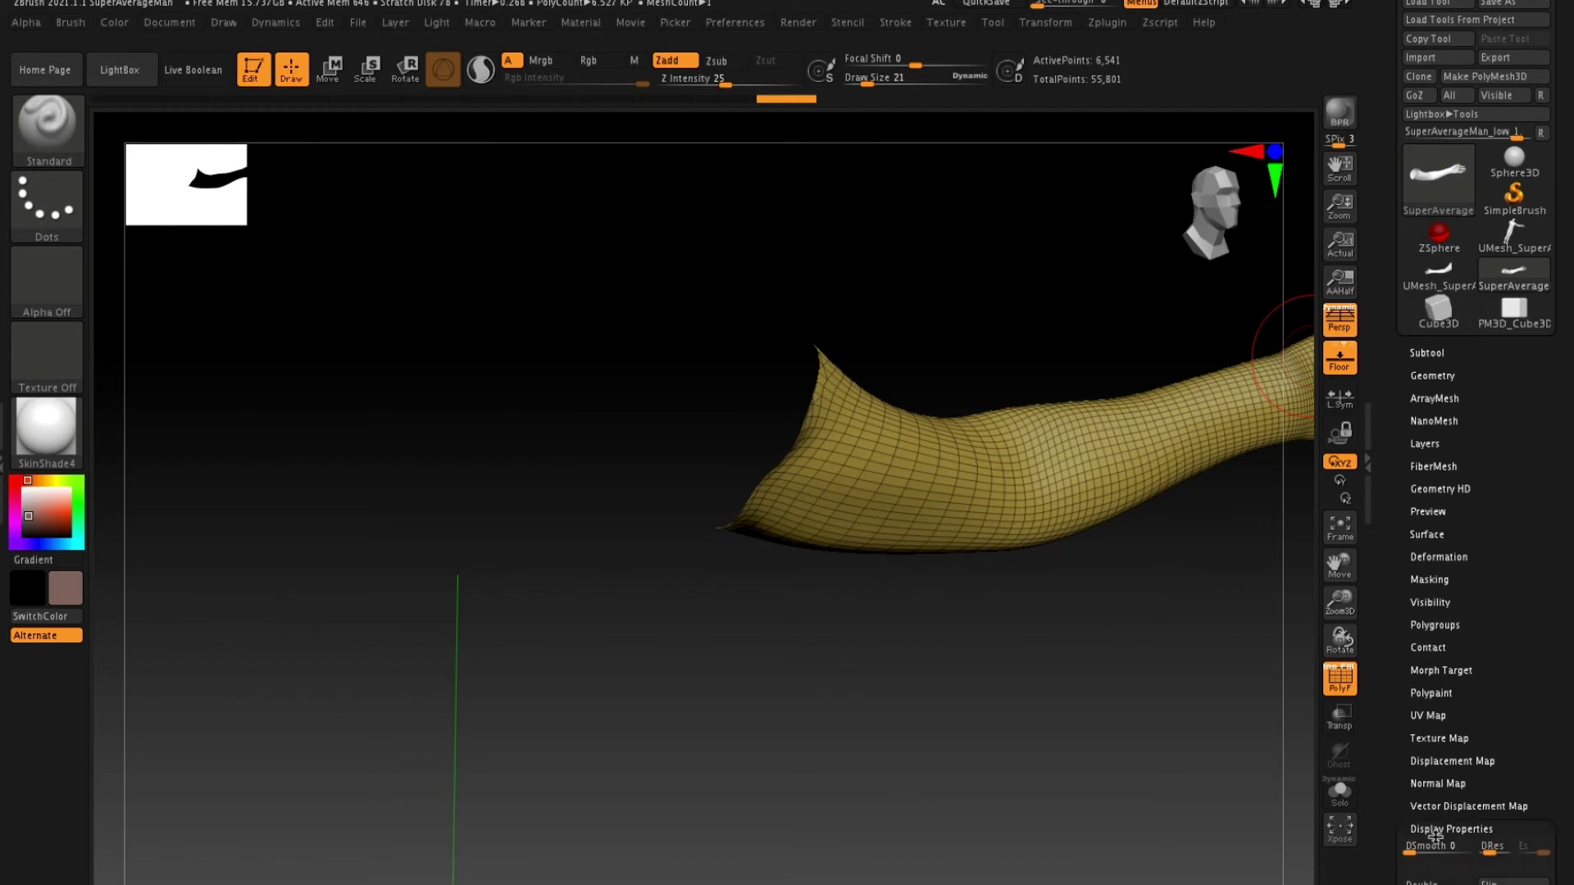
drag(1304, 369, 1252, 571)
Apply Close Holes to the mesh with only the arm polygroup visible.
click(1434, 376)
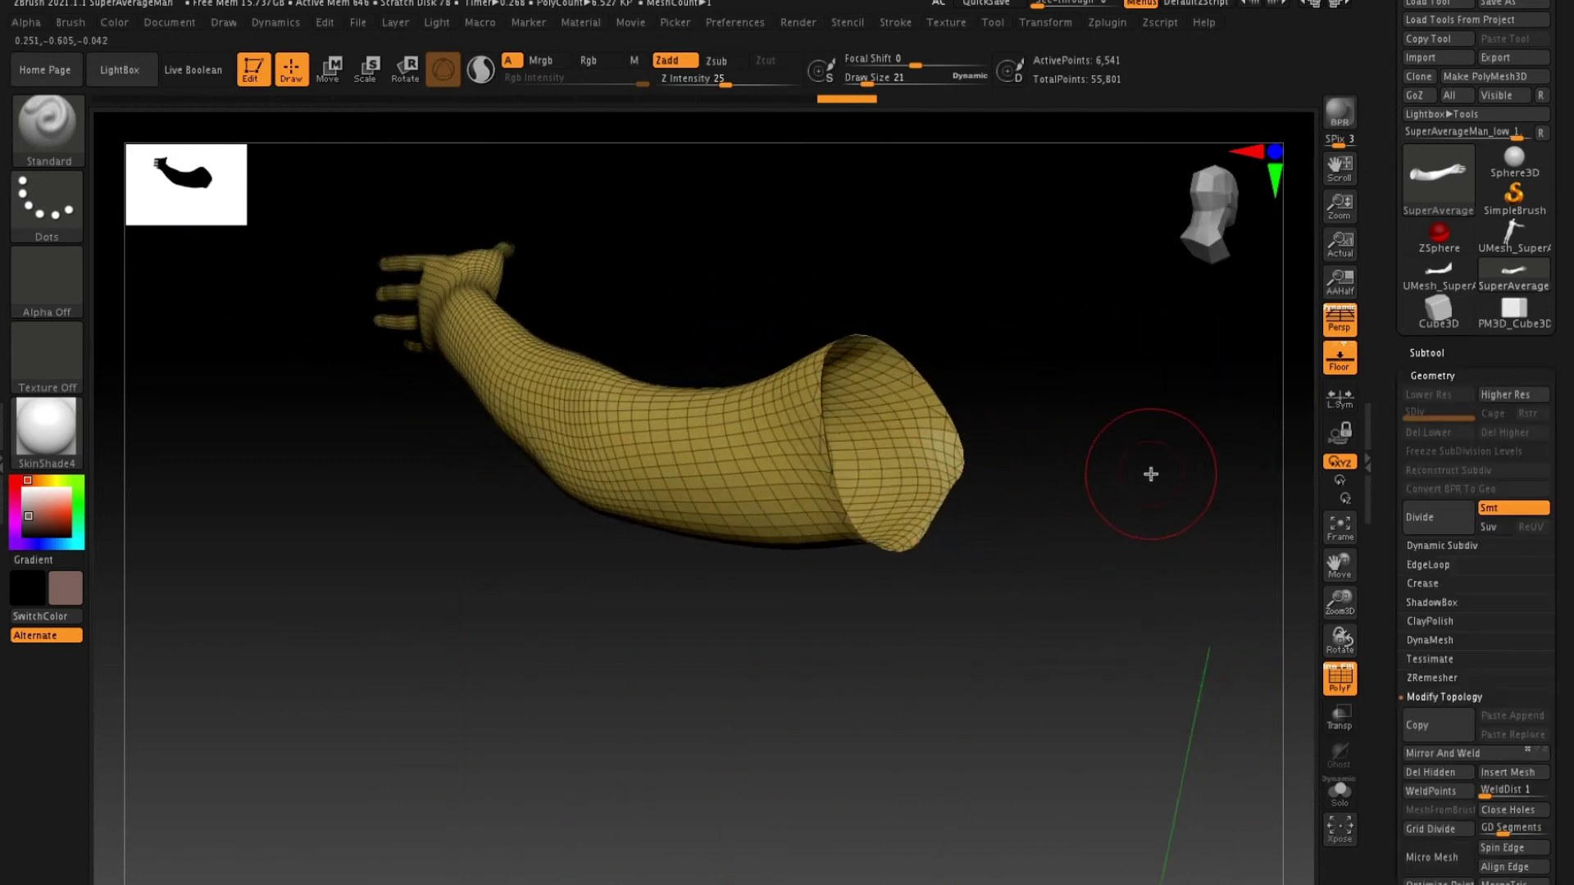
drag(1398, 683, 1391, 649)
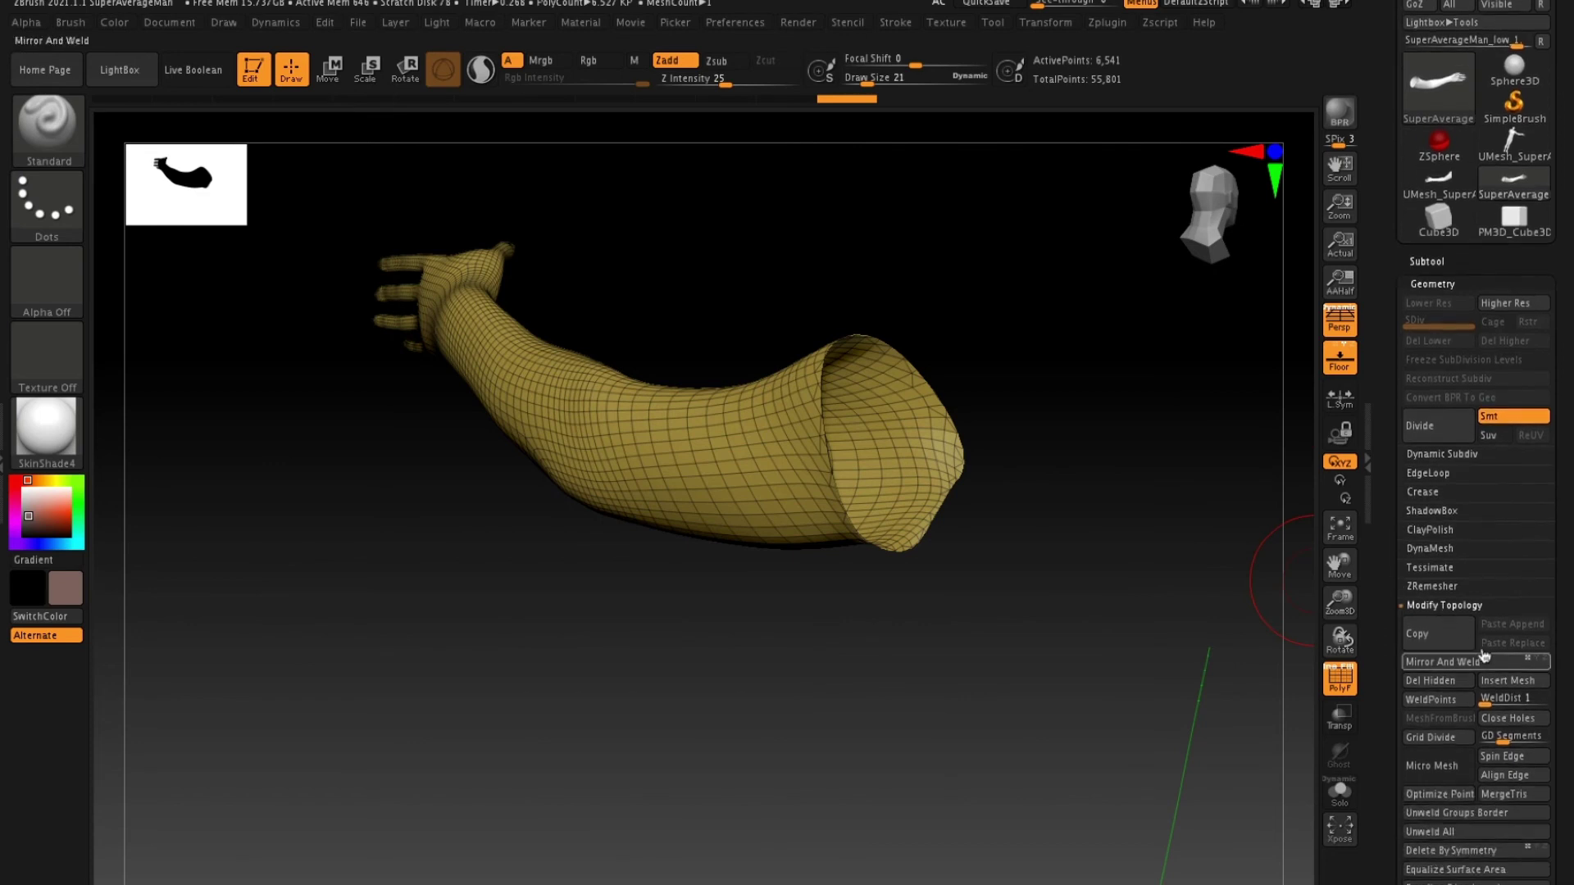
click(1507, 718)
Turn on Solo mode, inspect the torso and arm polygroups separately at the shoulder cut, and restore the full body.
click(1340, 792)
ctrl+shift+drag(816, 509, 906, 562)
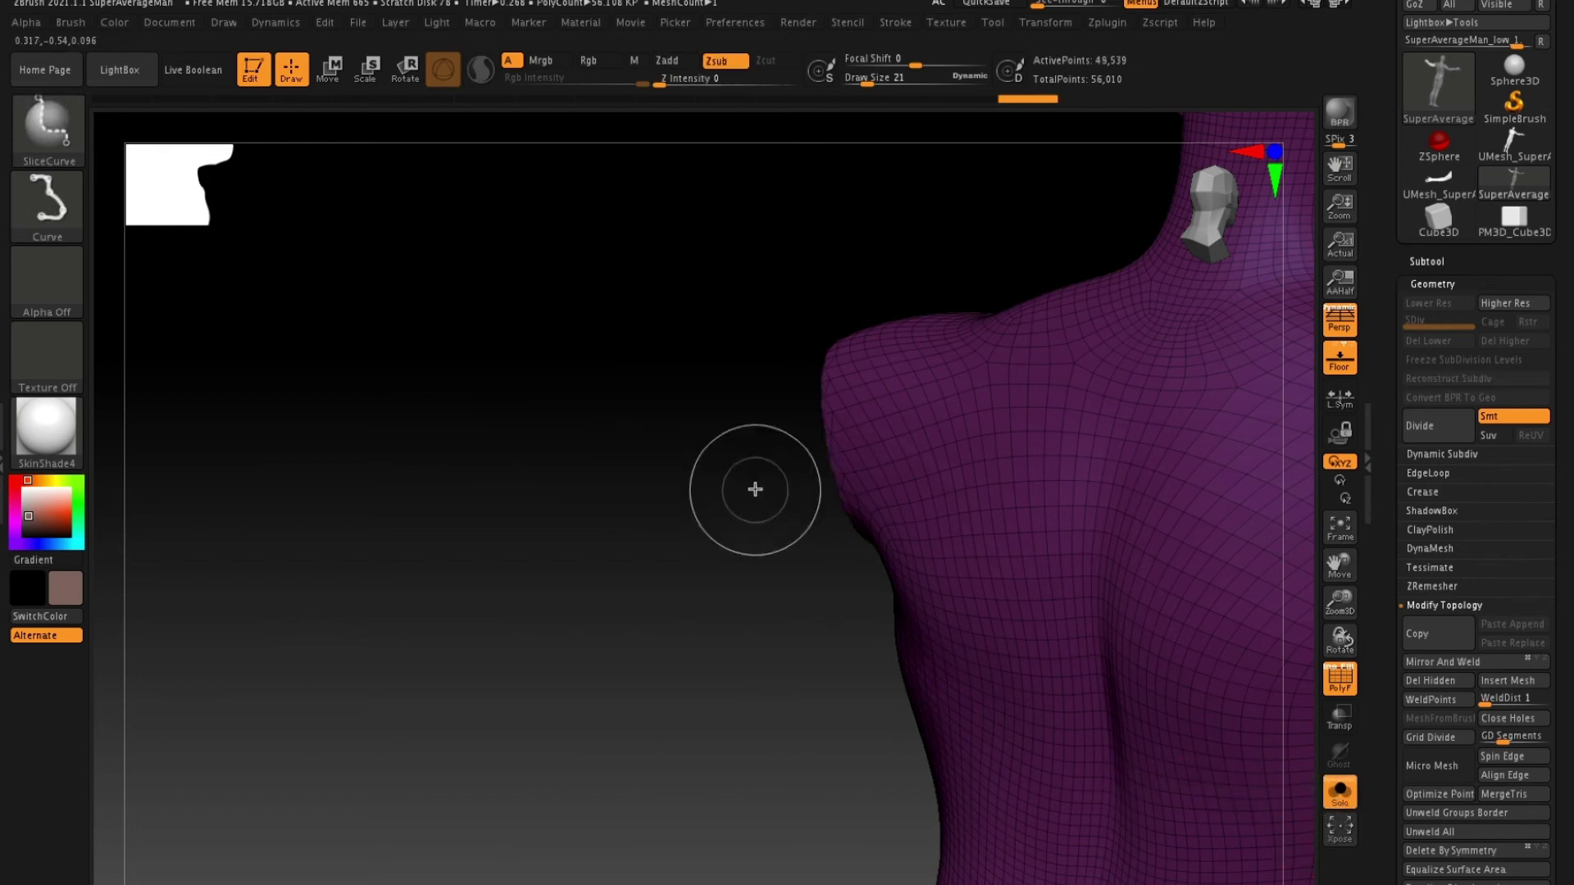
ctrl+shift+click(818, 456)
mouse_move(1009, 555)
ctrl+shift+mouse_down()
mouse_move(786, 647)
mouse_move(667, 626)
mouse_move(922, 658)
ctrl+shift+mouse_up()
ctrl+shift+click(771, 492)
ctrl+shift+click(973, 650)
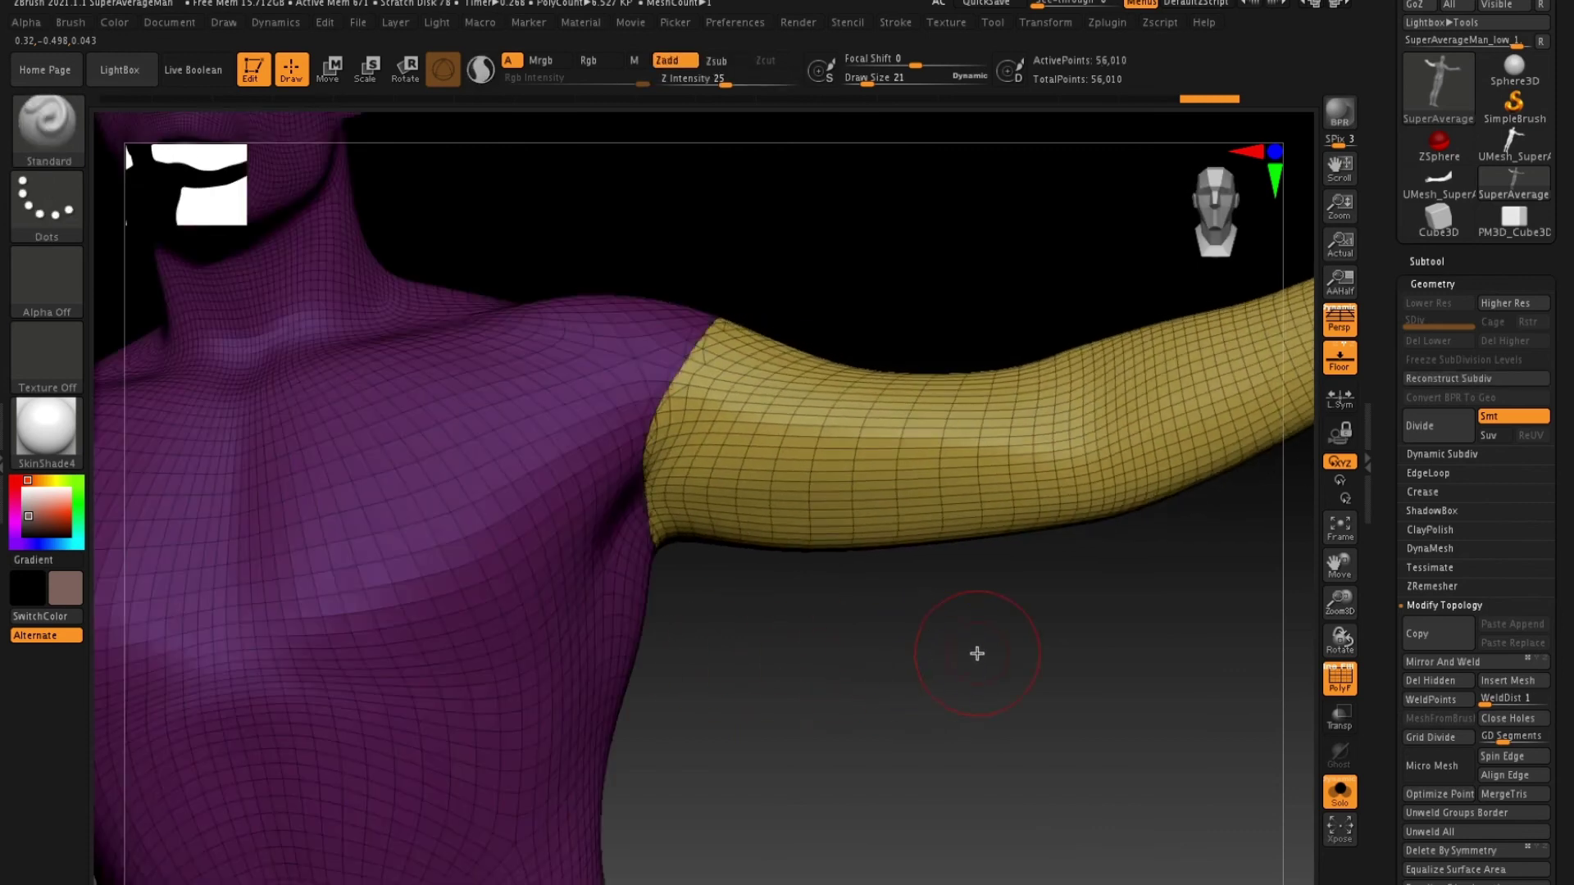
key(ctrl+z)
key(ctrl+shift+z)
mouse_move(970, 647)
mouse_down()
mouse_move(1012, 647)
mouse_move(973, 629)
mouse_move(1019, 633)
mouse_move(1197, 456)
mouse_up()
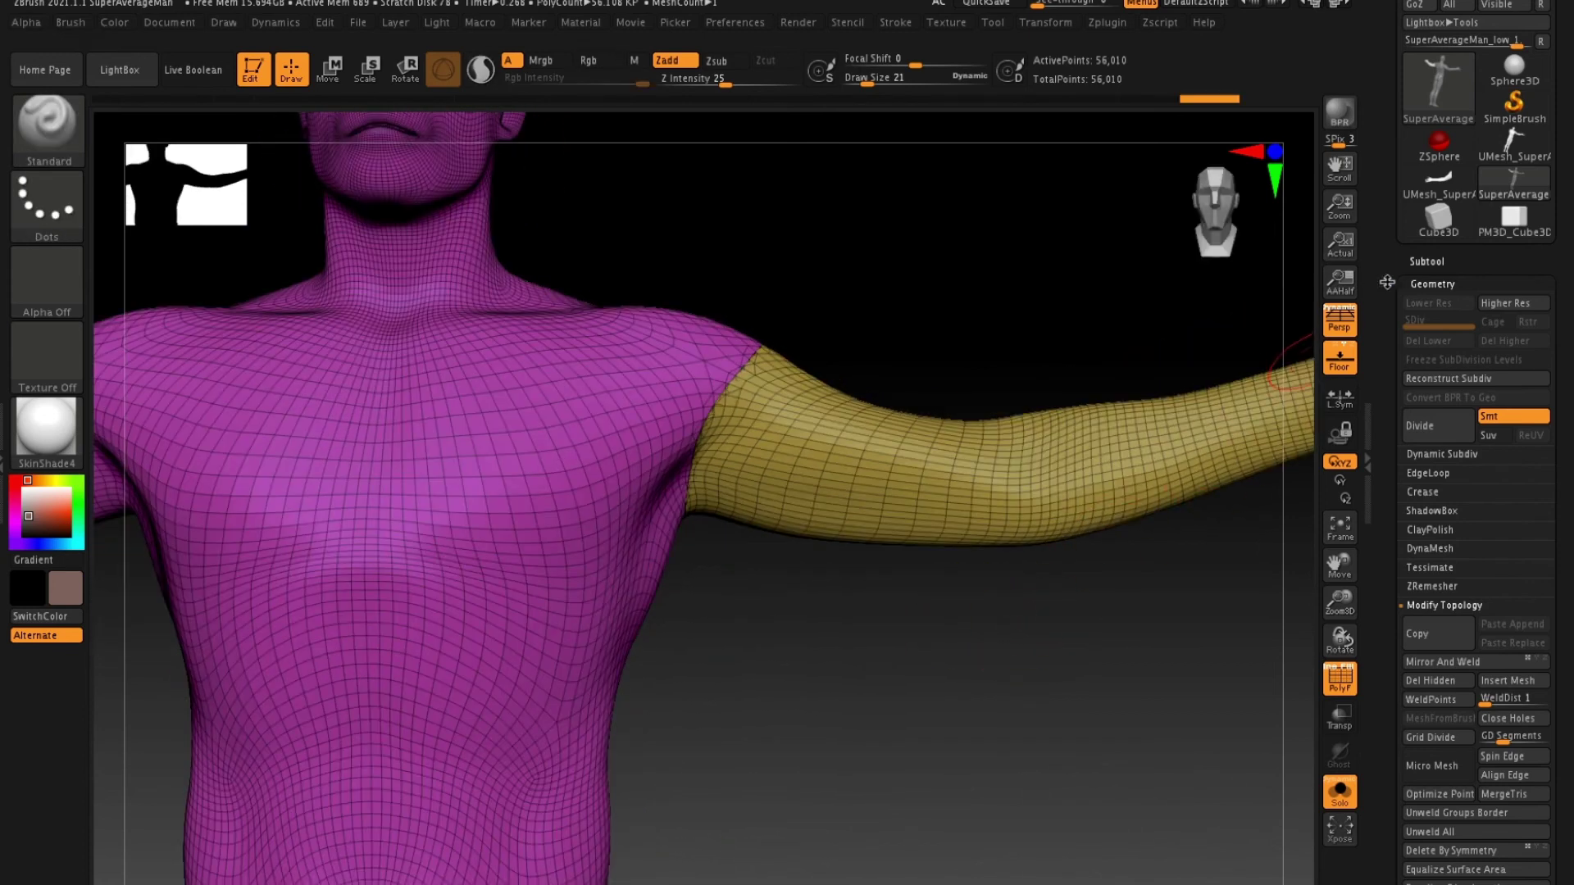
Show the Split options for the body subtool, with both arms of the figure in view.
click(1434, 284)
click(1427, 261)
drag(907, 590, 703, 376)
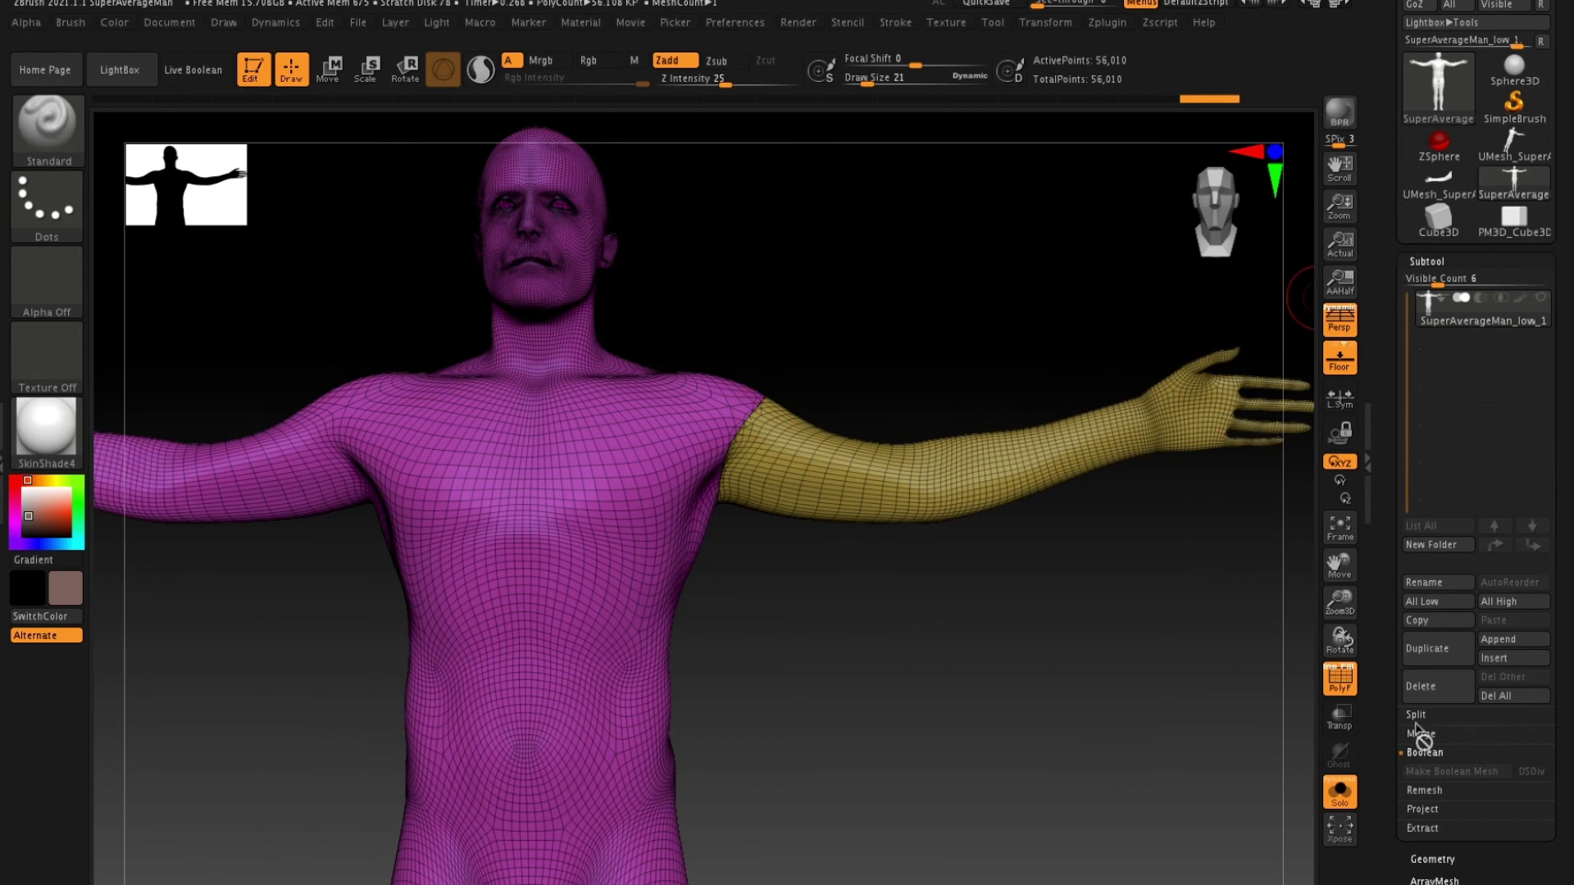
drag(1388, 751, 1396, 627)
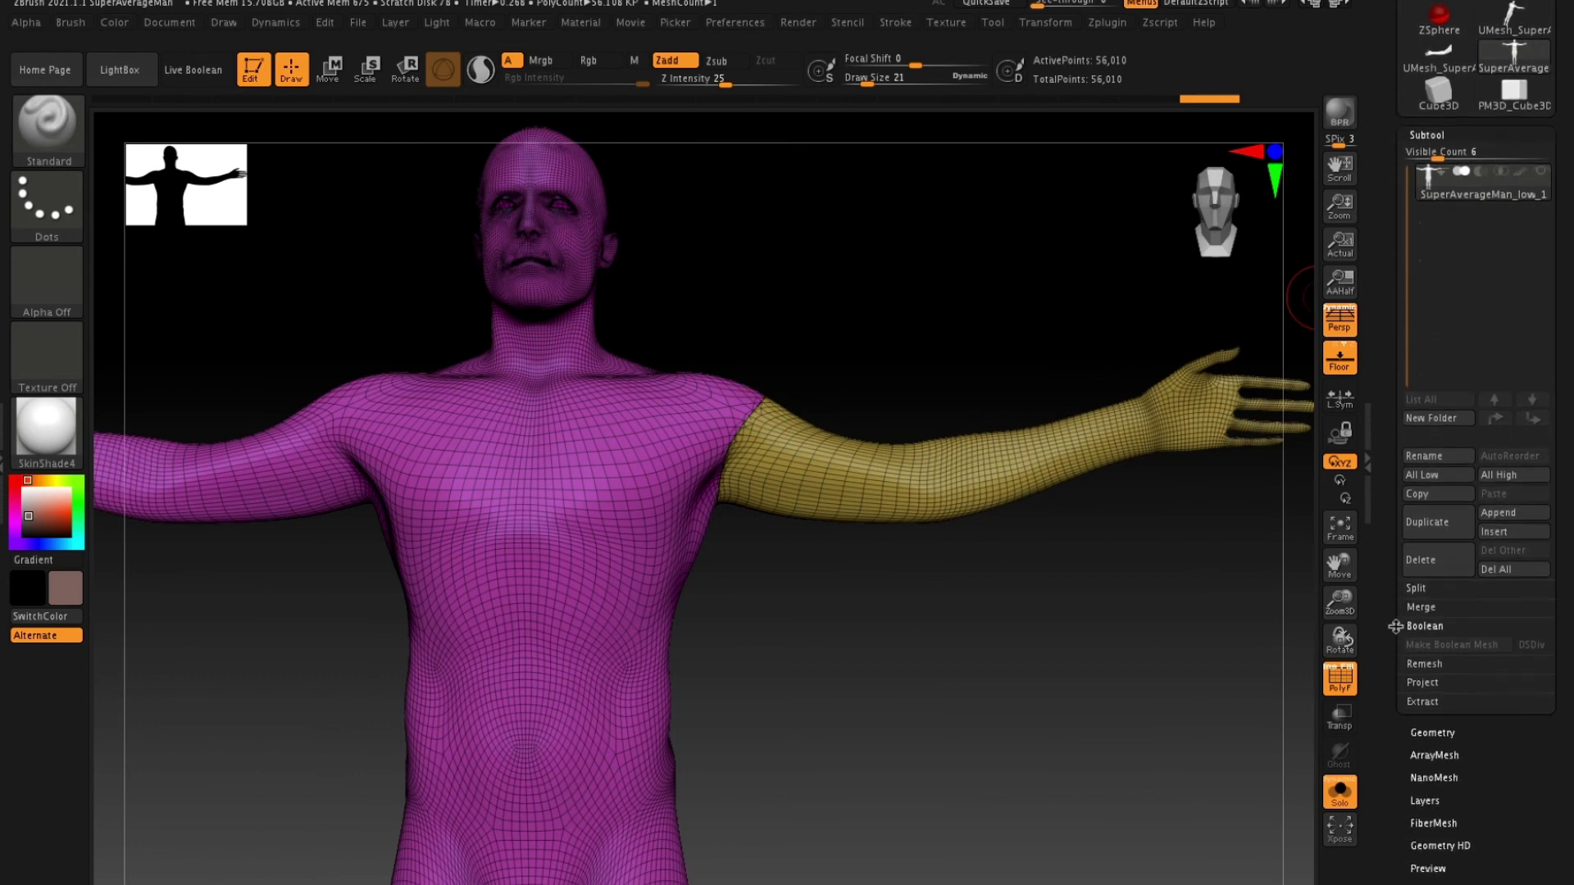
click(1423, 593)
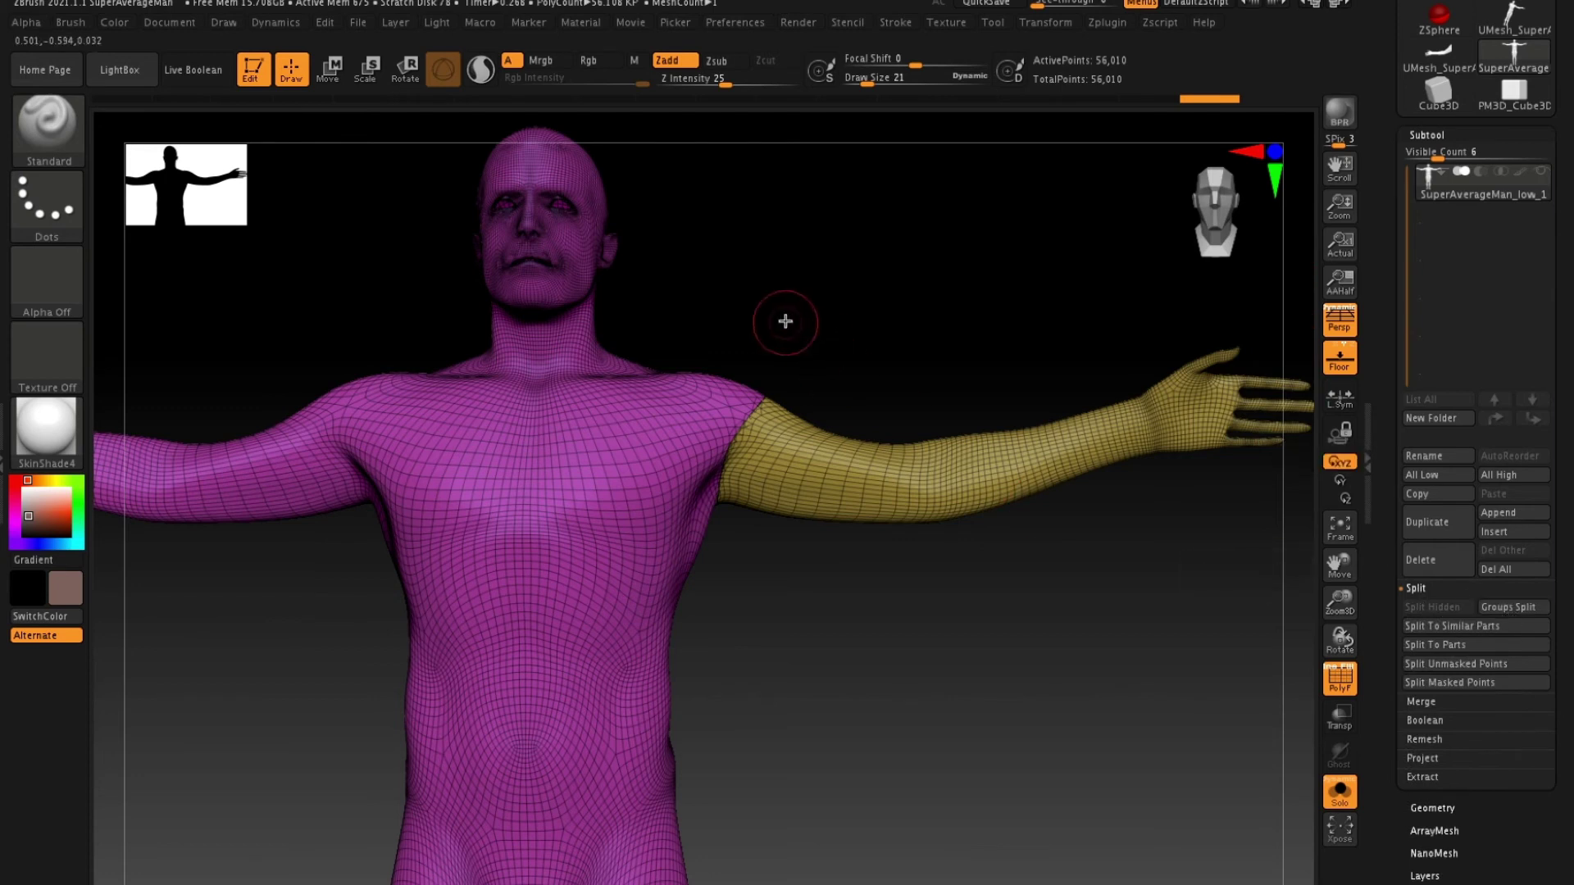
drag(905, 351, 977, 333)
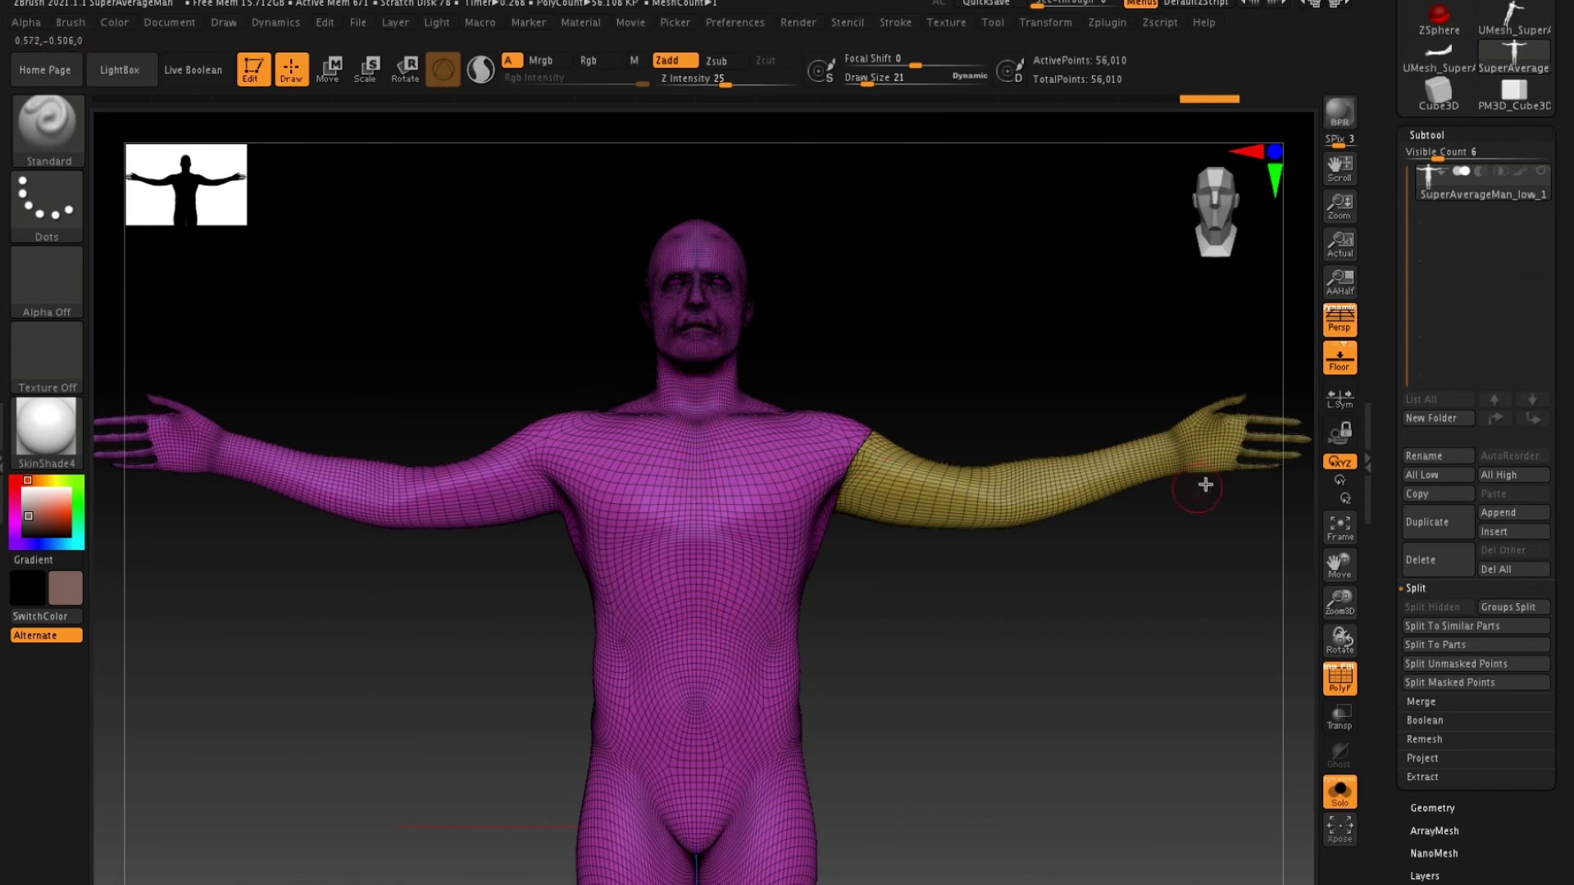
Try Mirror And Weld on the body while the yellow polygroup covers the figure's left arm, and undo it.
click(1427, 134)
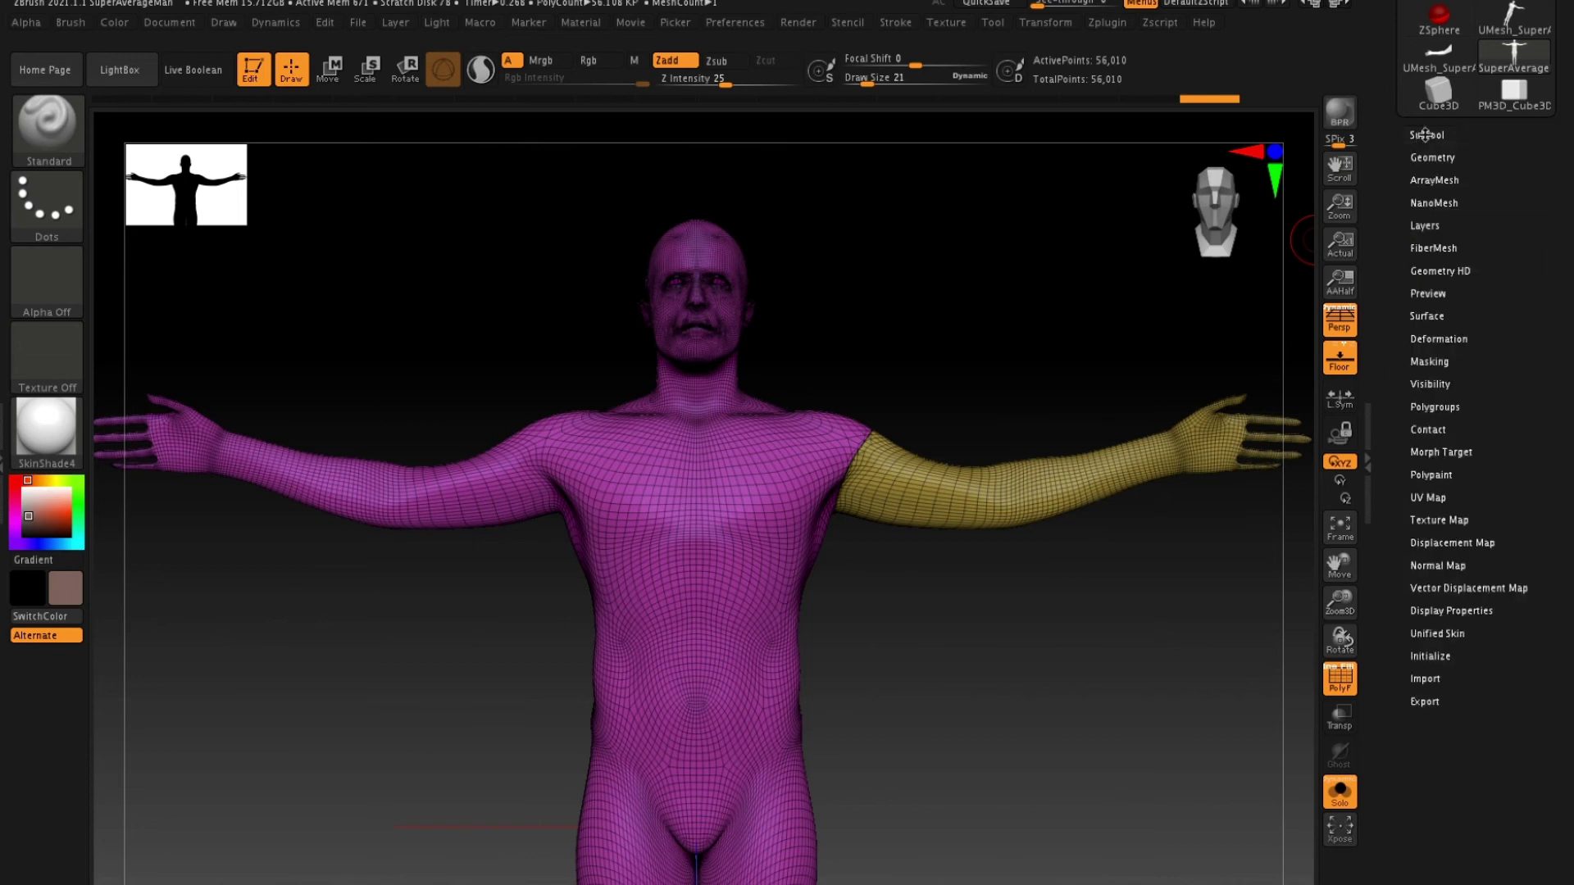
click(1443, 157)
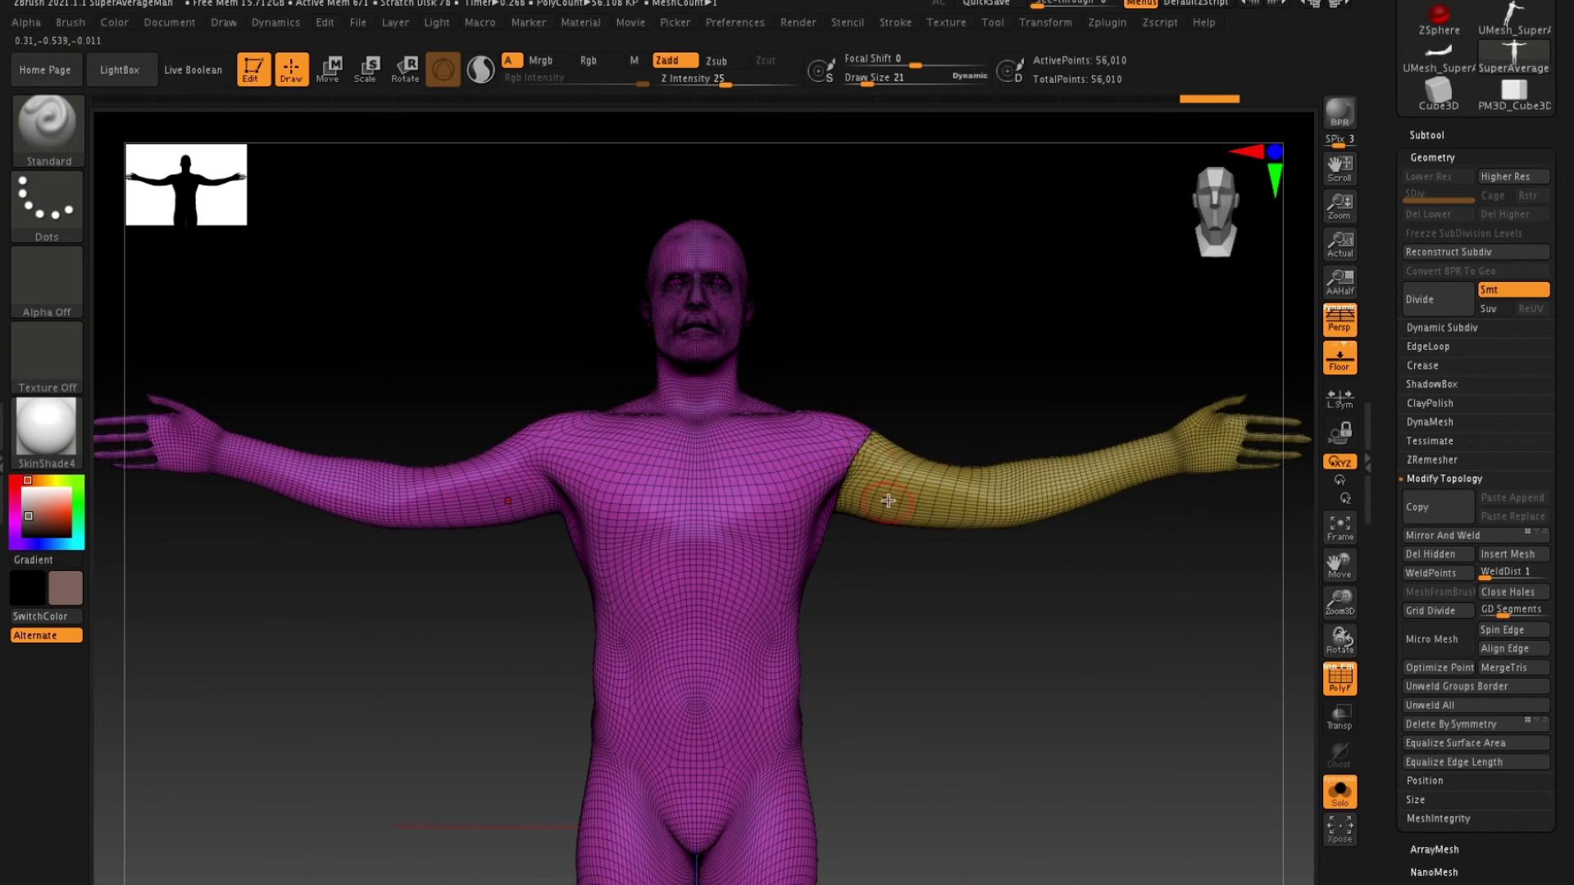
click(1415, 535)
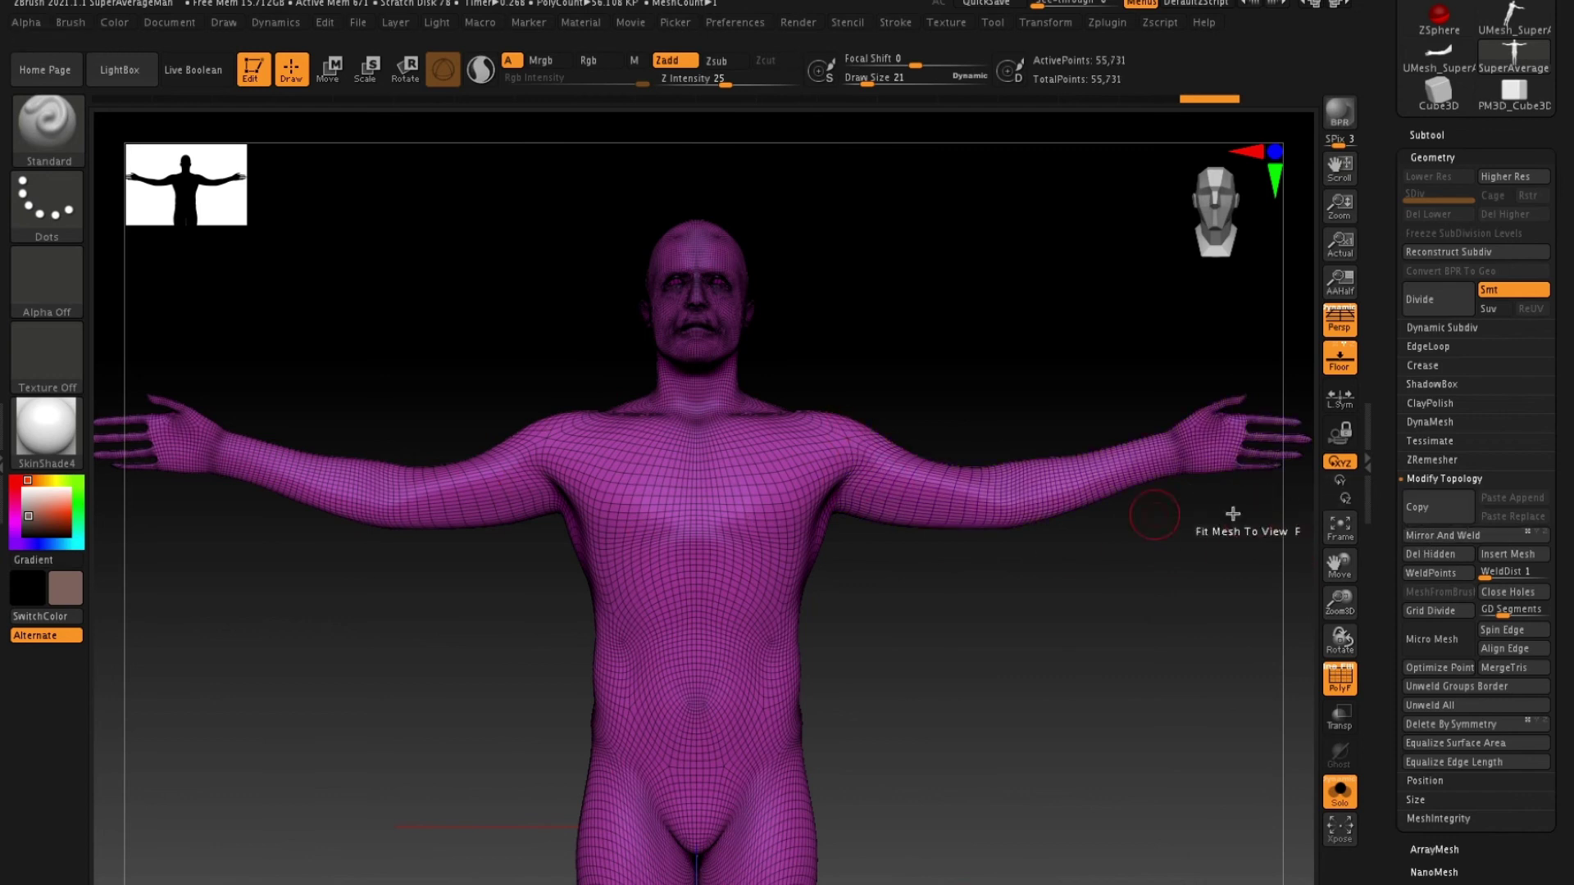
key(ctrl+z)
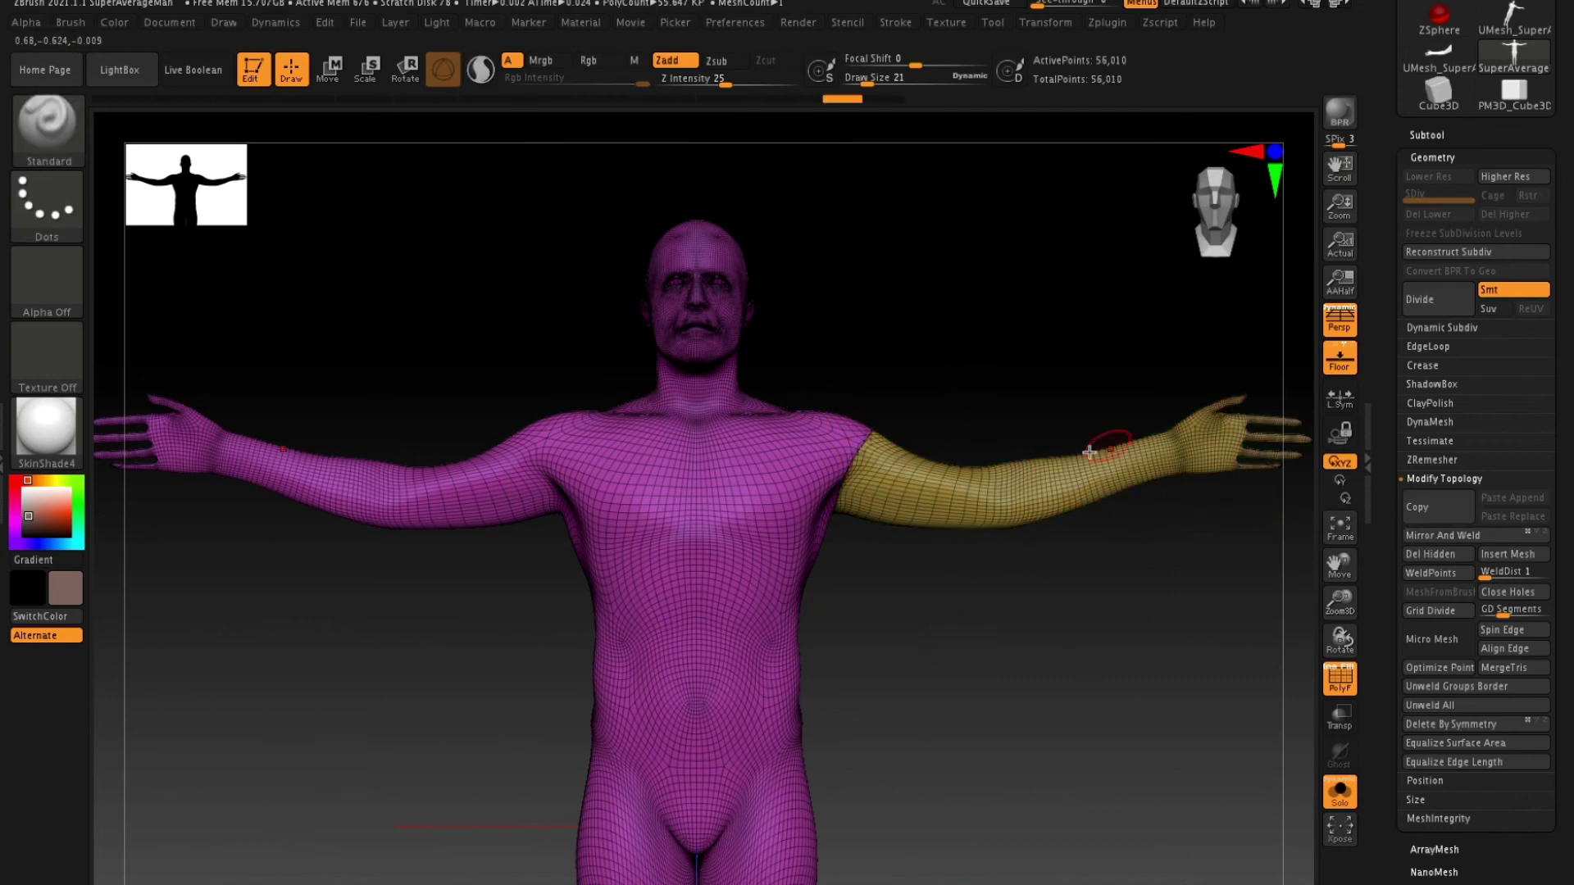
Flip the body with the Mirror deformation so the yellow polygroup moves to the figure's right arm.
drag(1390, 786, 1396, 612)
click(1449, 511)
drag(1383, 379, 1385, 566)
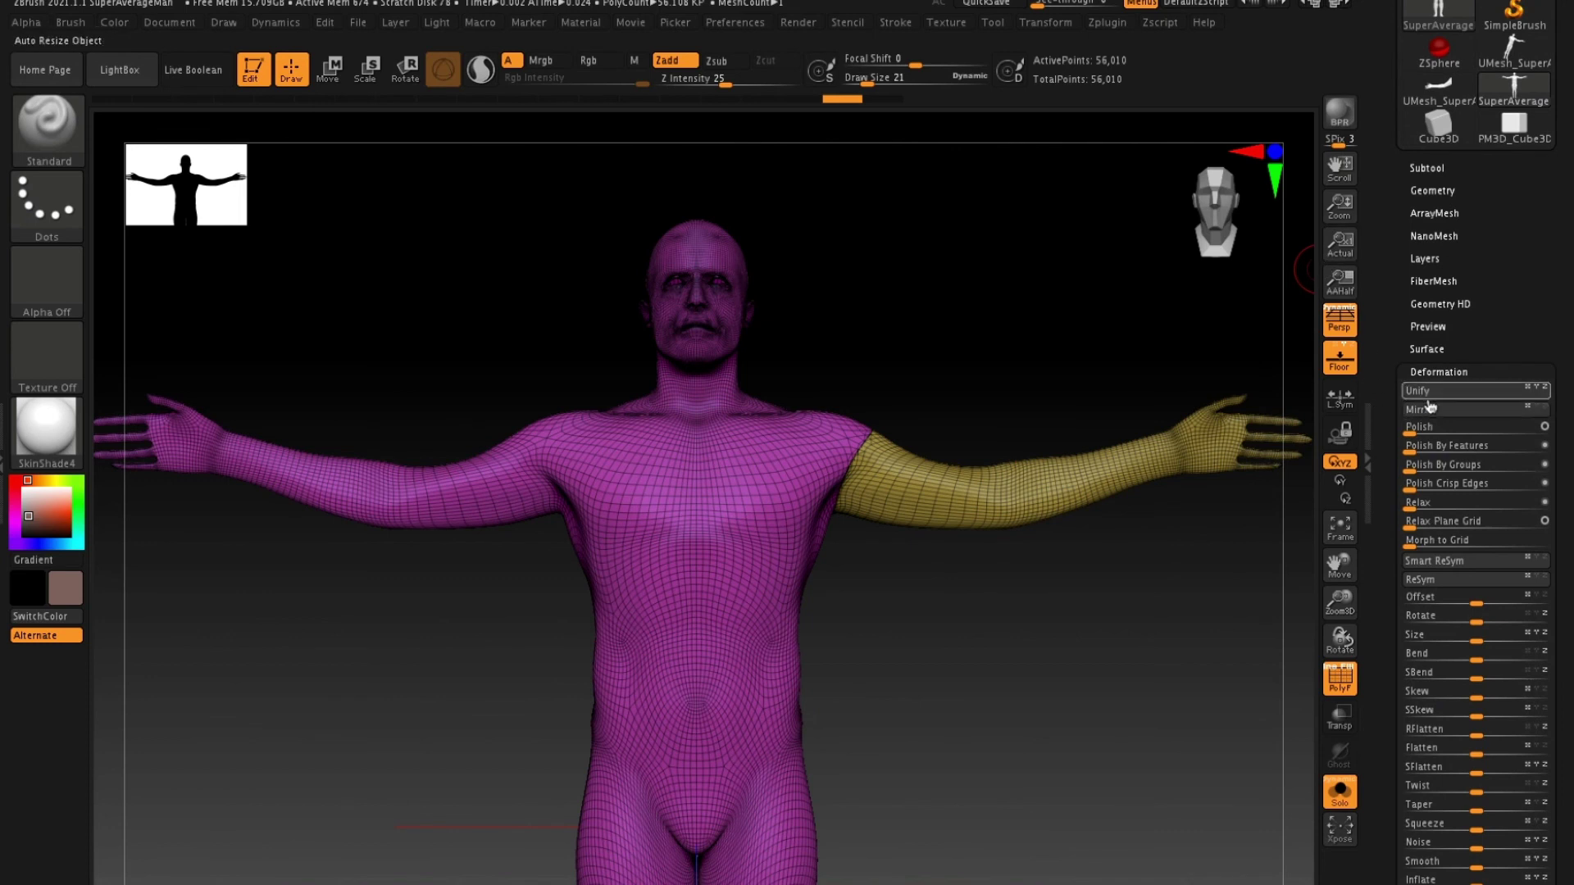
click(1424, 411)
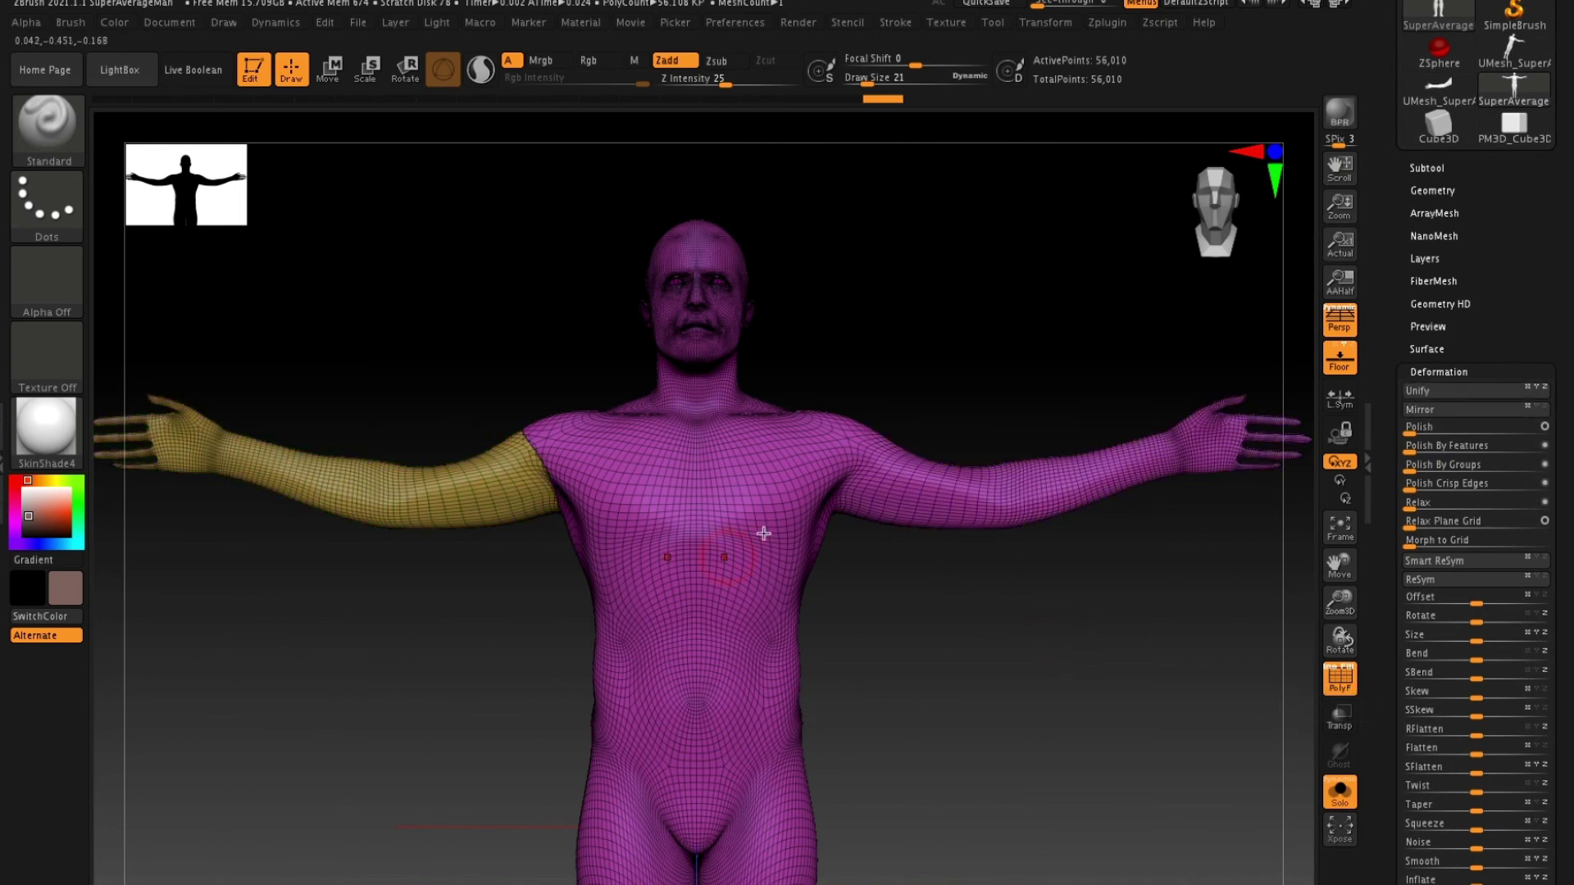
Apply Mirror And Weld to the body so both arms carry the yellow polygroup.
scroll(1435, 312, up, 2)
click(1434, 265)
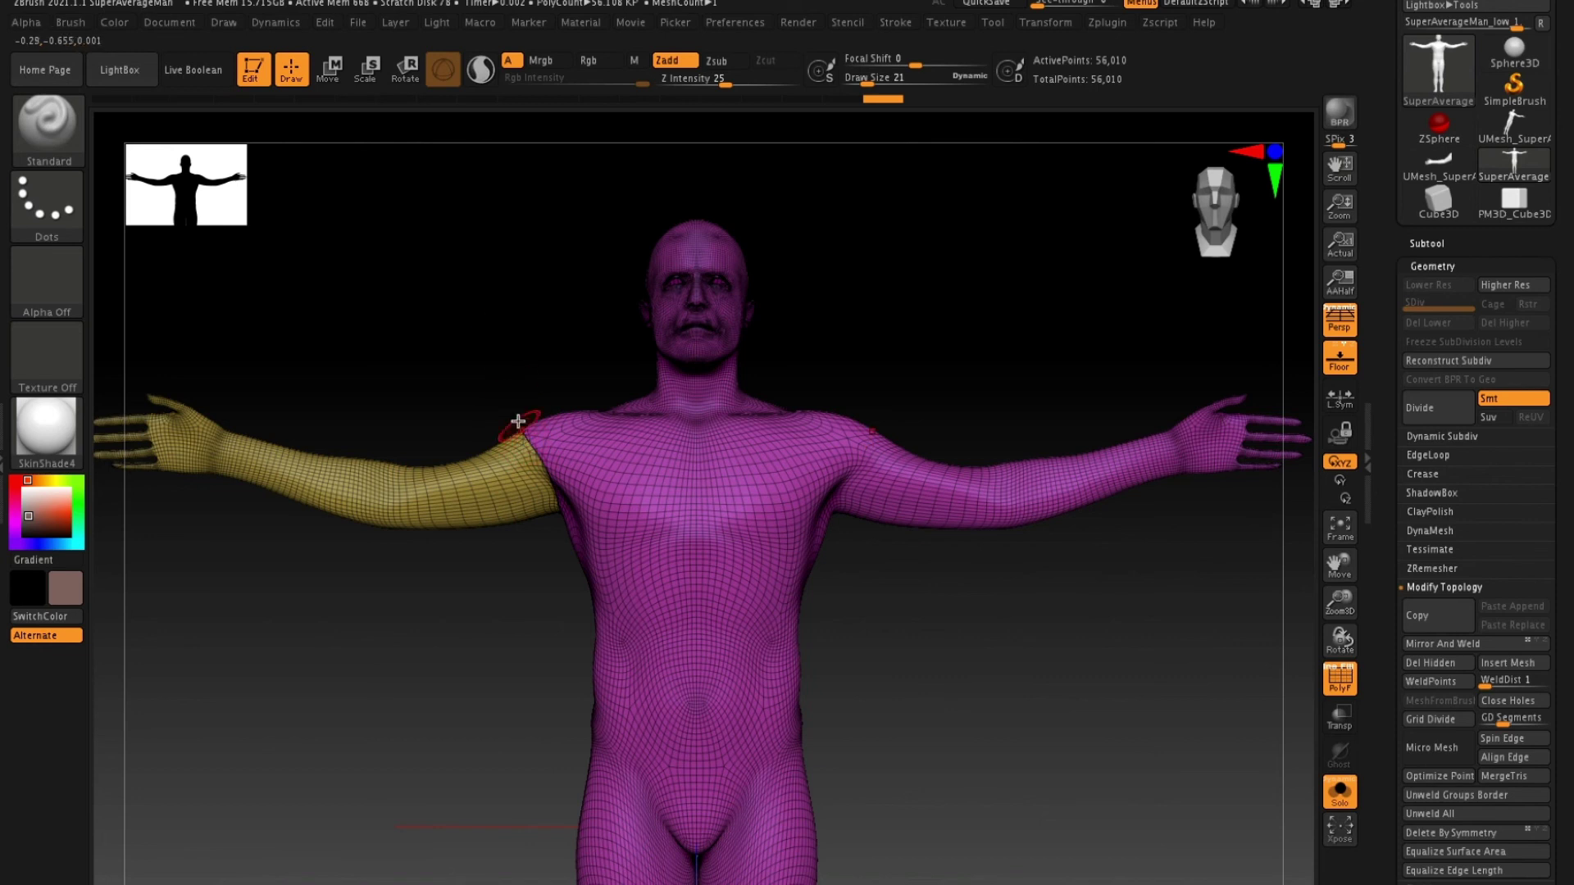
drag(525, 390, 469, 397)
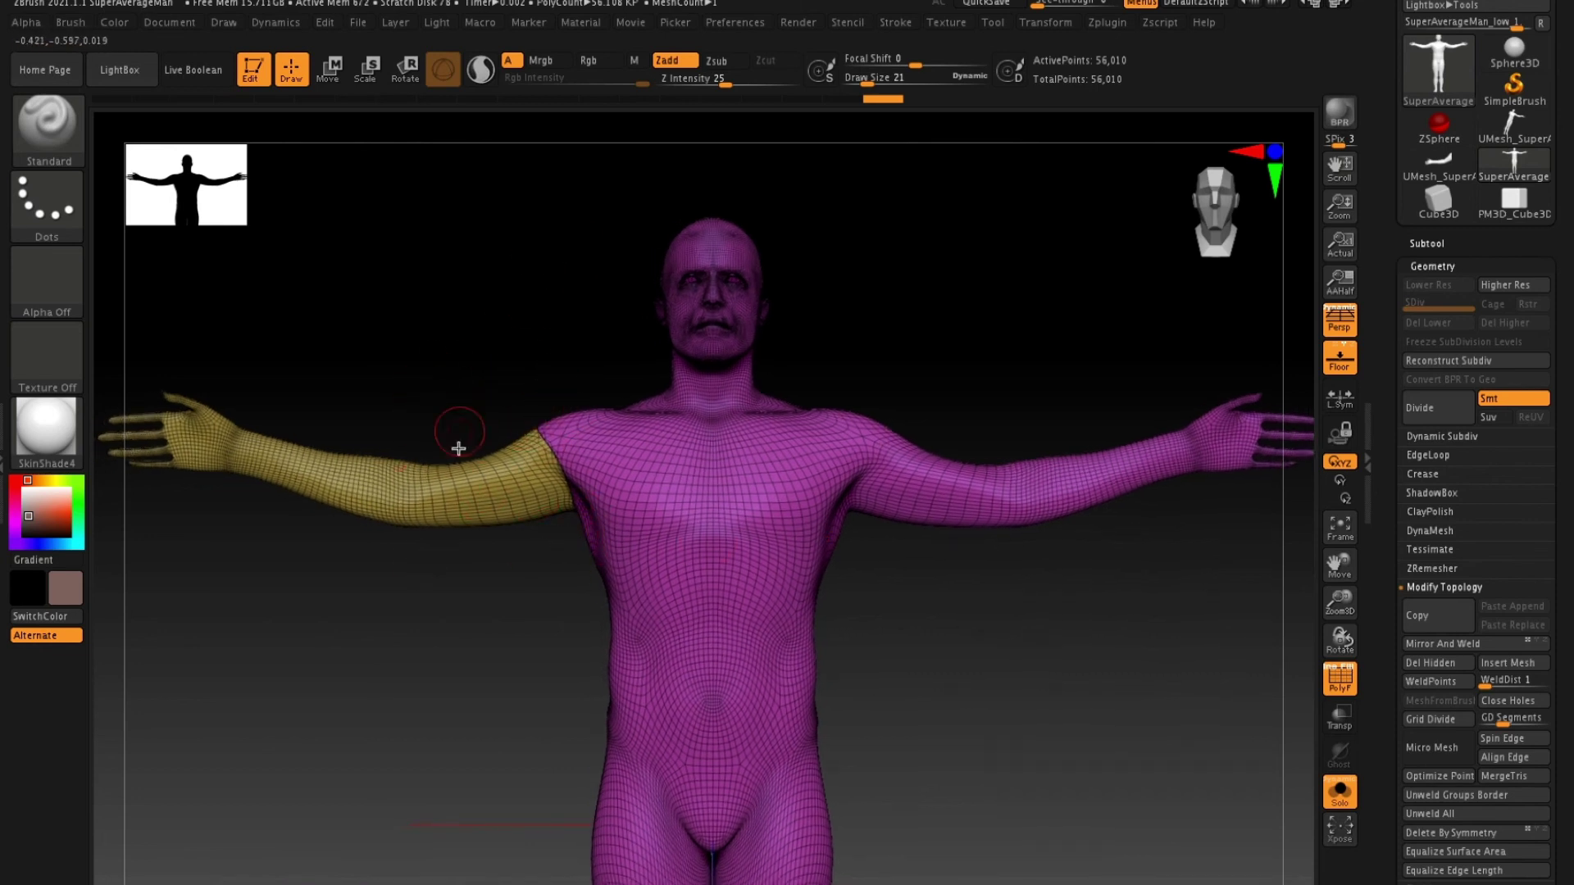
click(1439, 643)
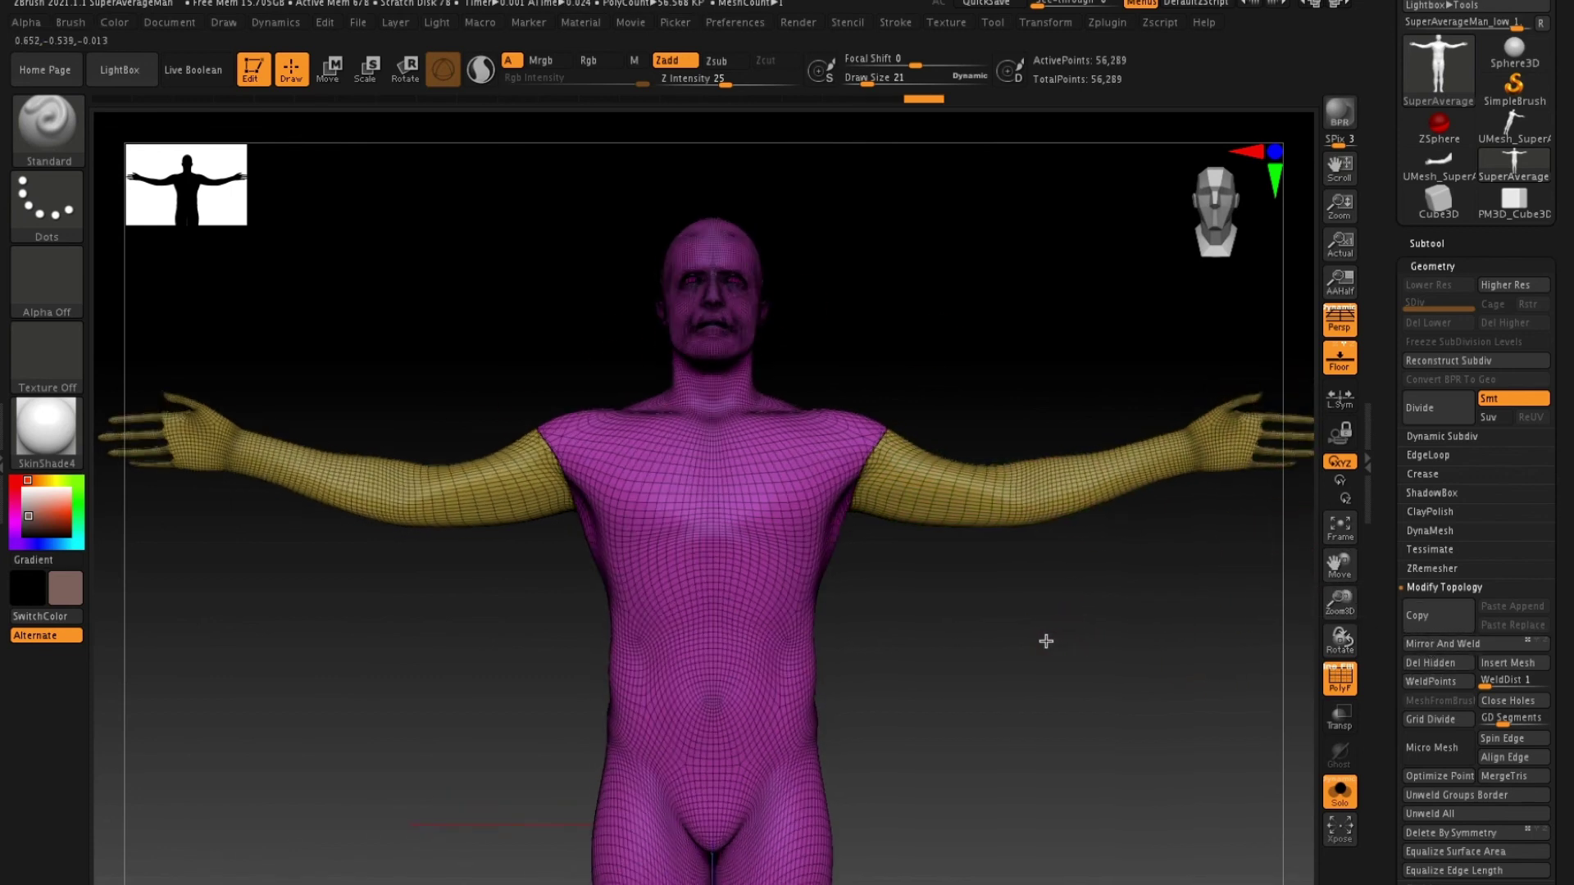
Isolate the yellow polygroup to check both arms, and restore the full body.
ctrl+shift+click(1025, 518)
drag(1026, 509, 1041, 634)
ctrl+shift+click(1054, 626)
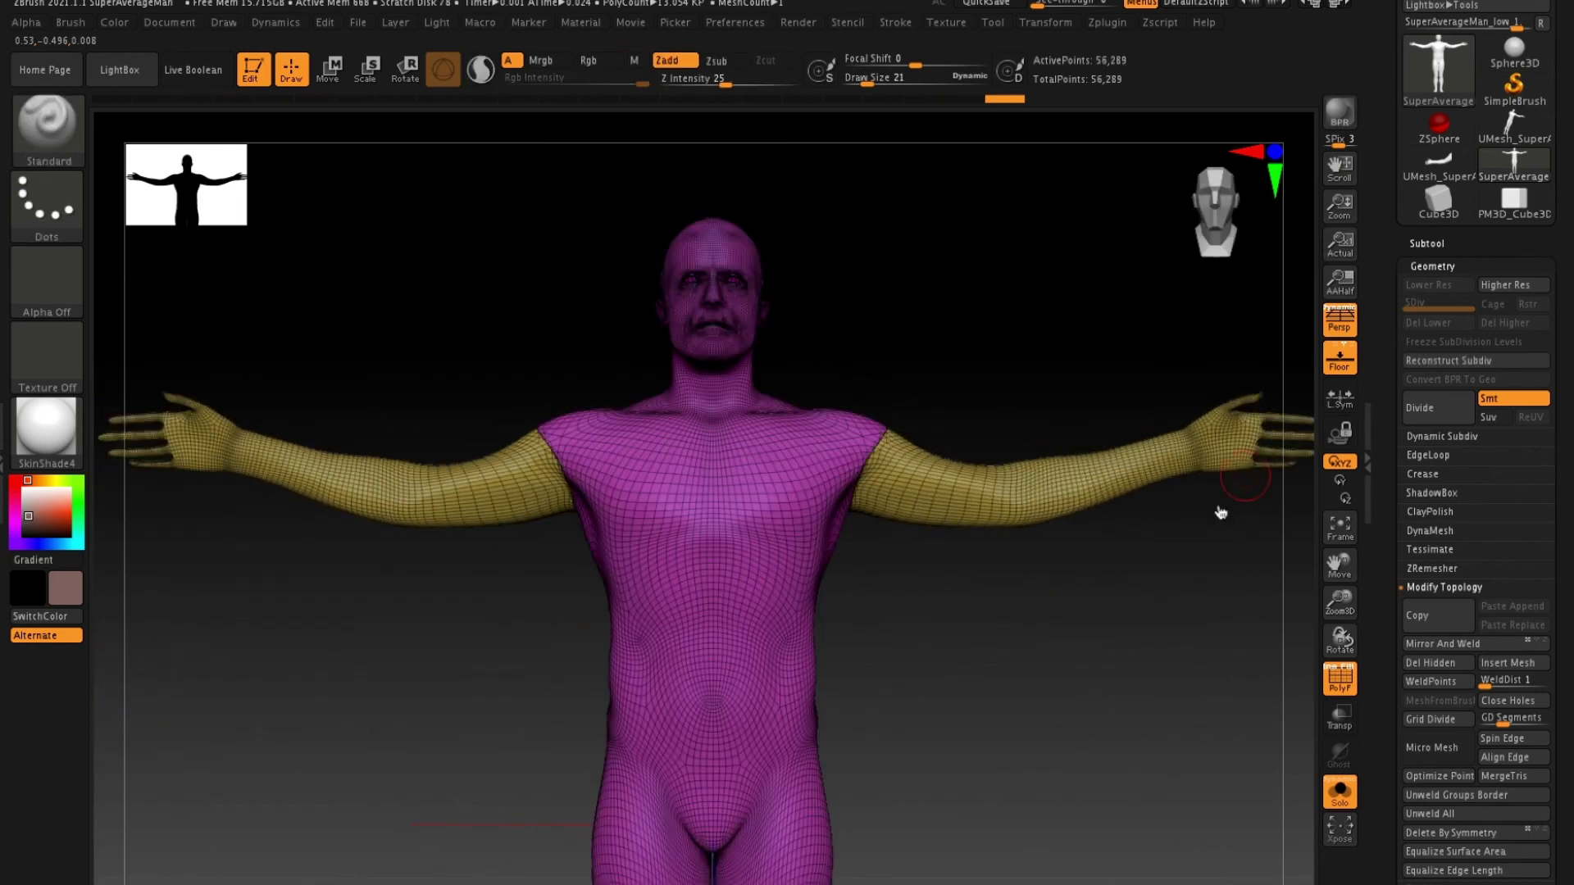
Split the body into subtools by polygroup with Groups Split and accept the warning.
click(1427, 244)
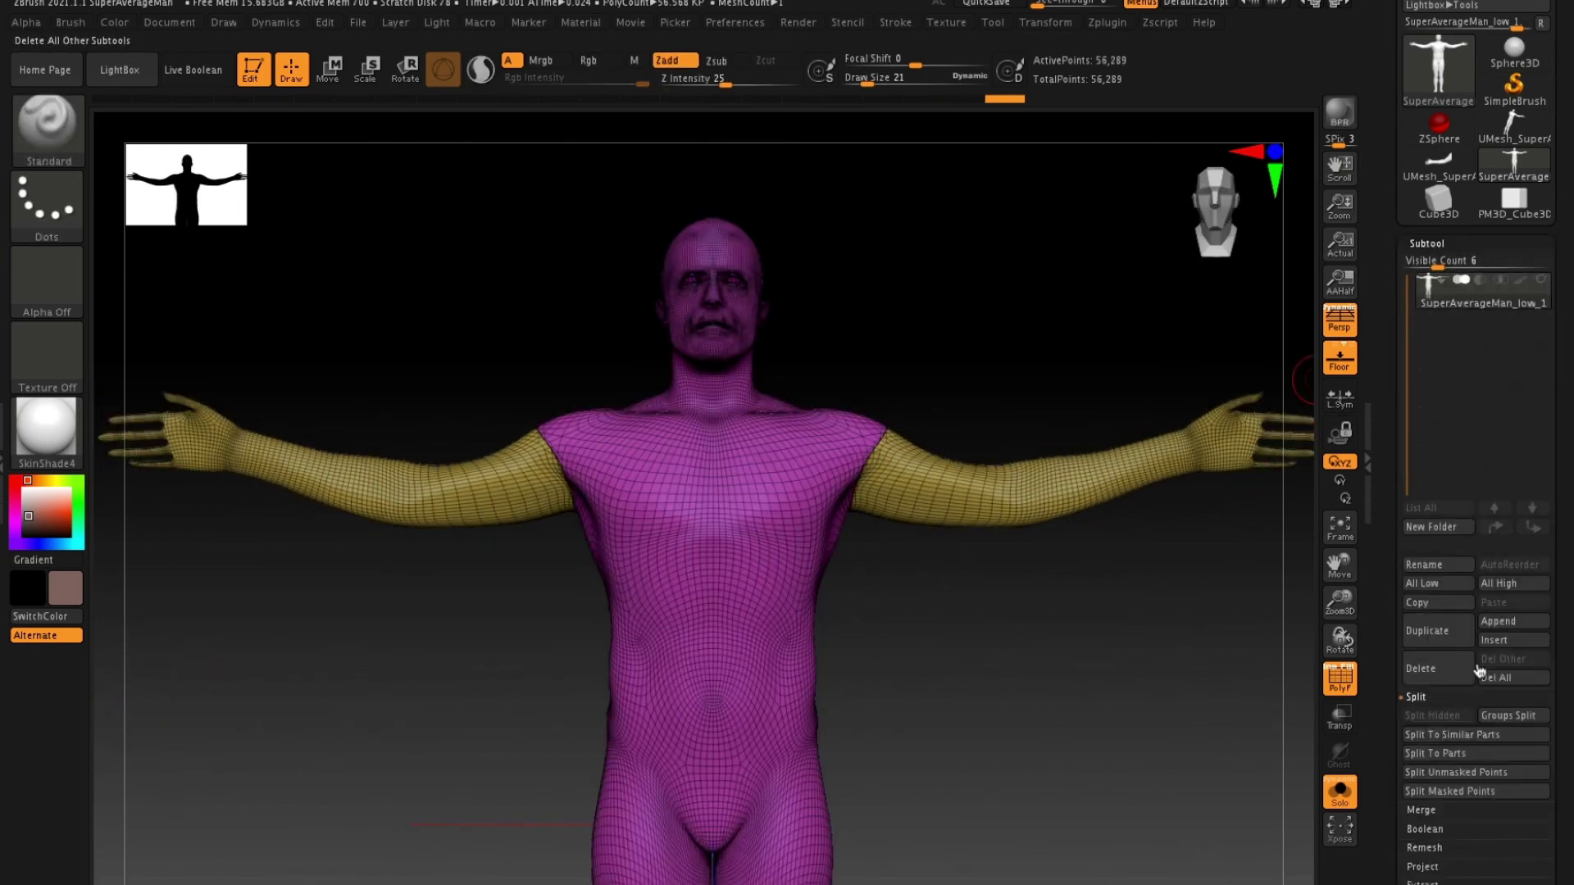
click(1496, 718)
click(1260, 755)
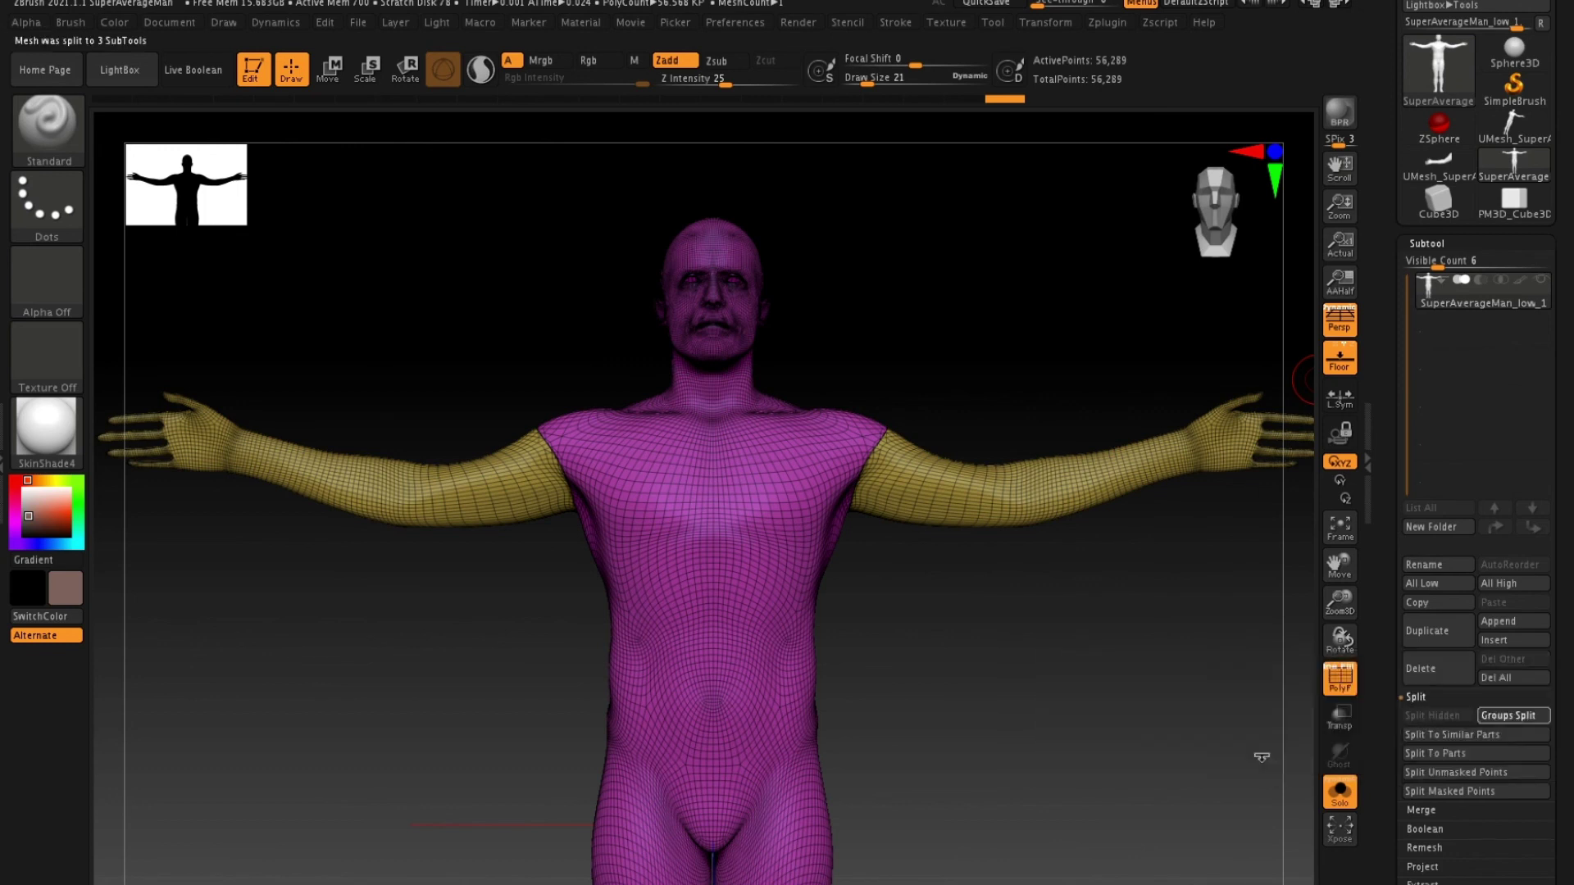
Apply Close Holes to the torso subtool to cap both open shoulders, and inspect it from the front.
drag(1208, 453, 1165, 481)
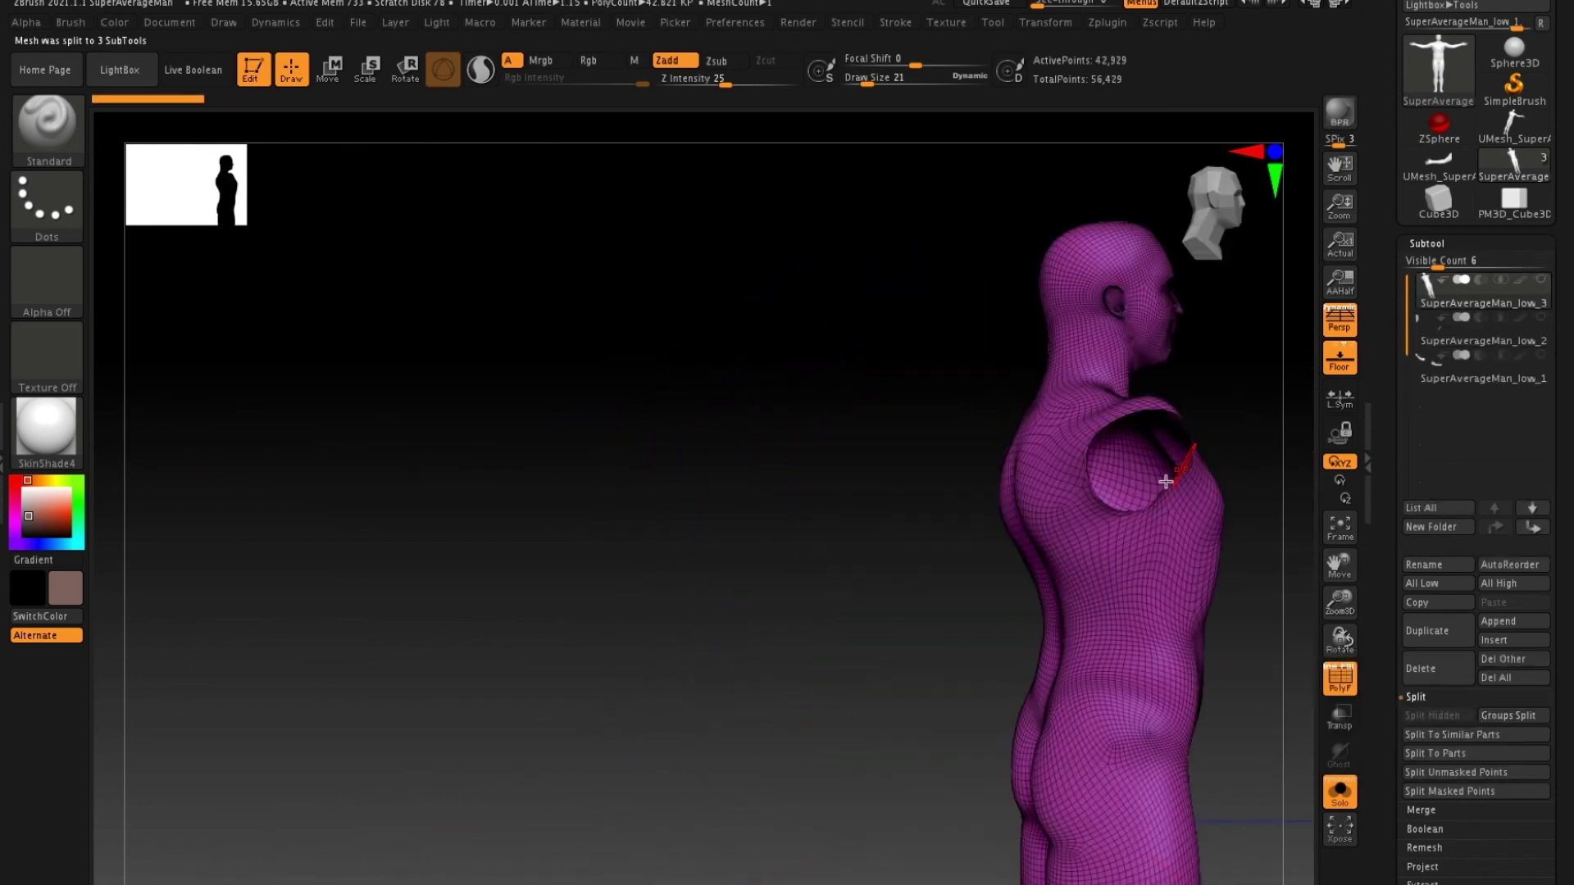
drag(835, 527, 791, 525)
click(1425, 241)
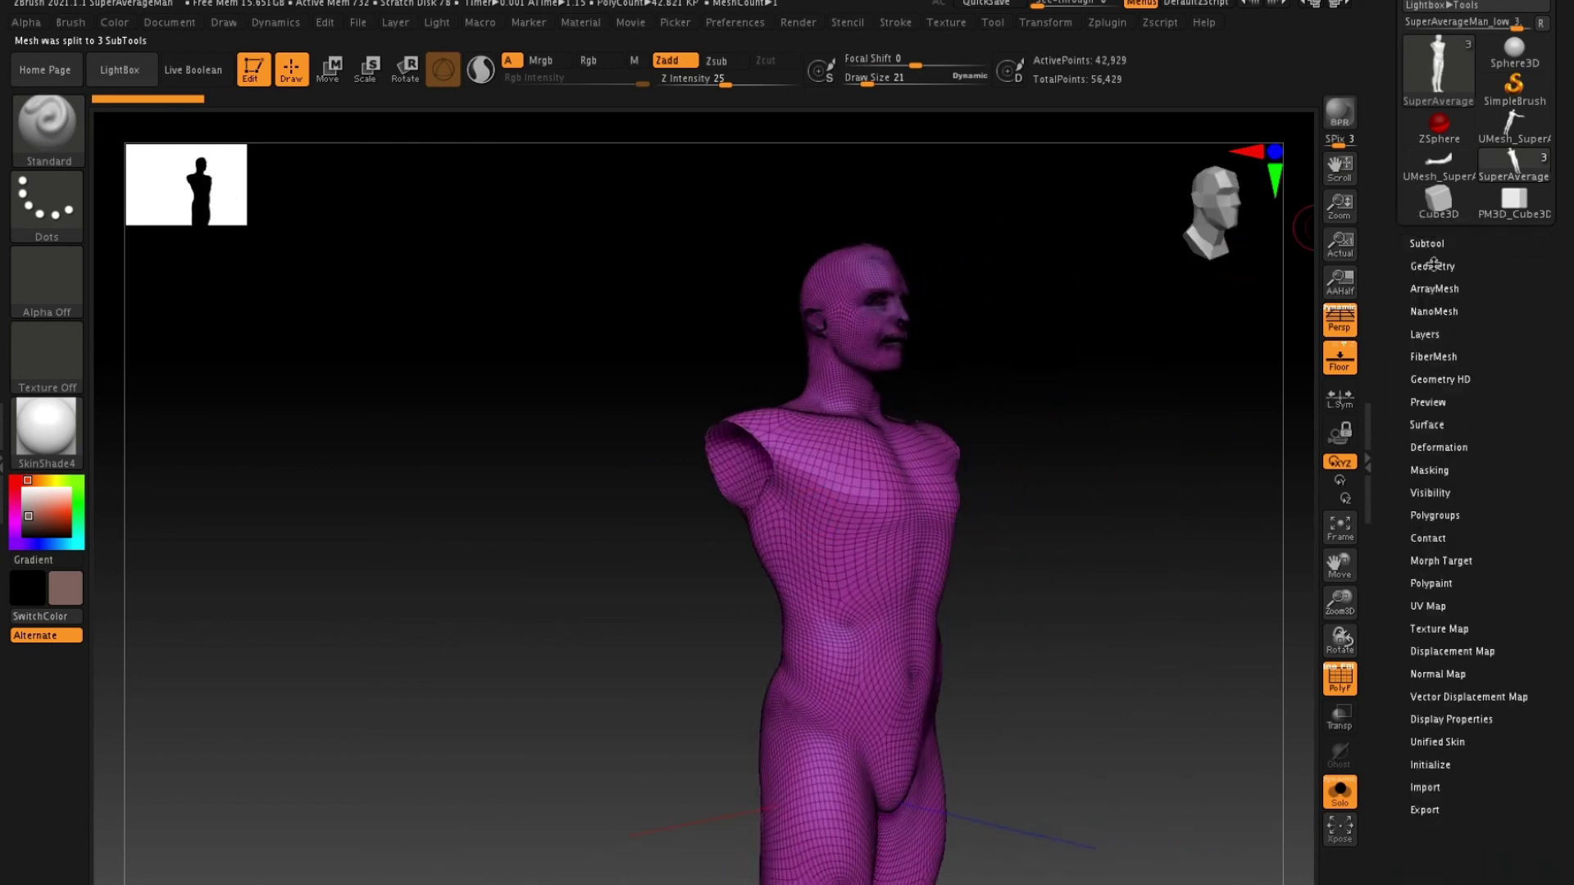
click(1433, 266)
click(1508, 701)
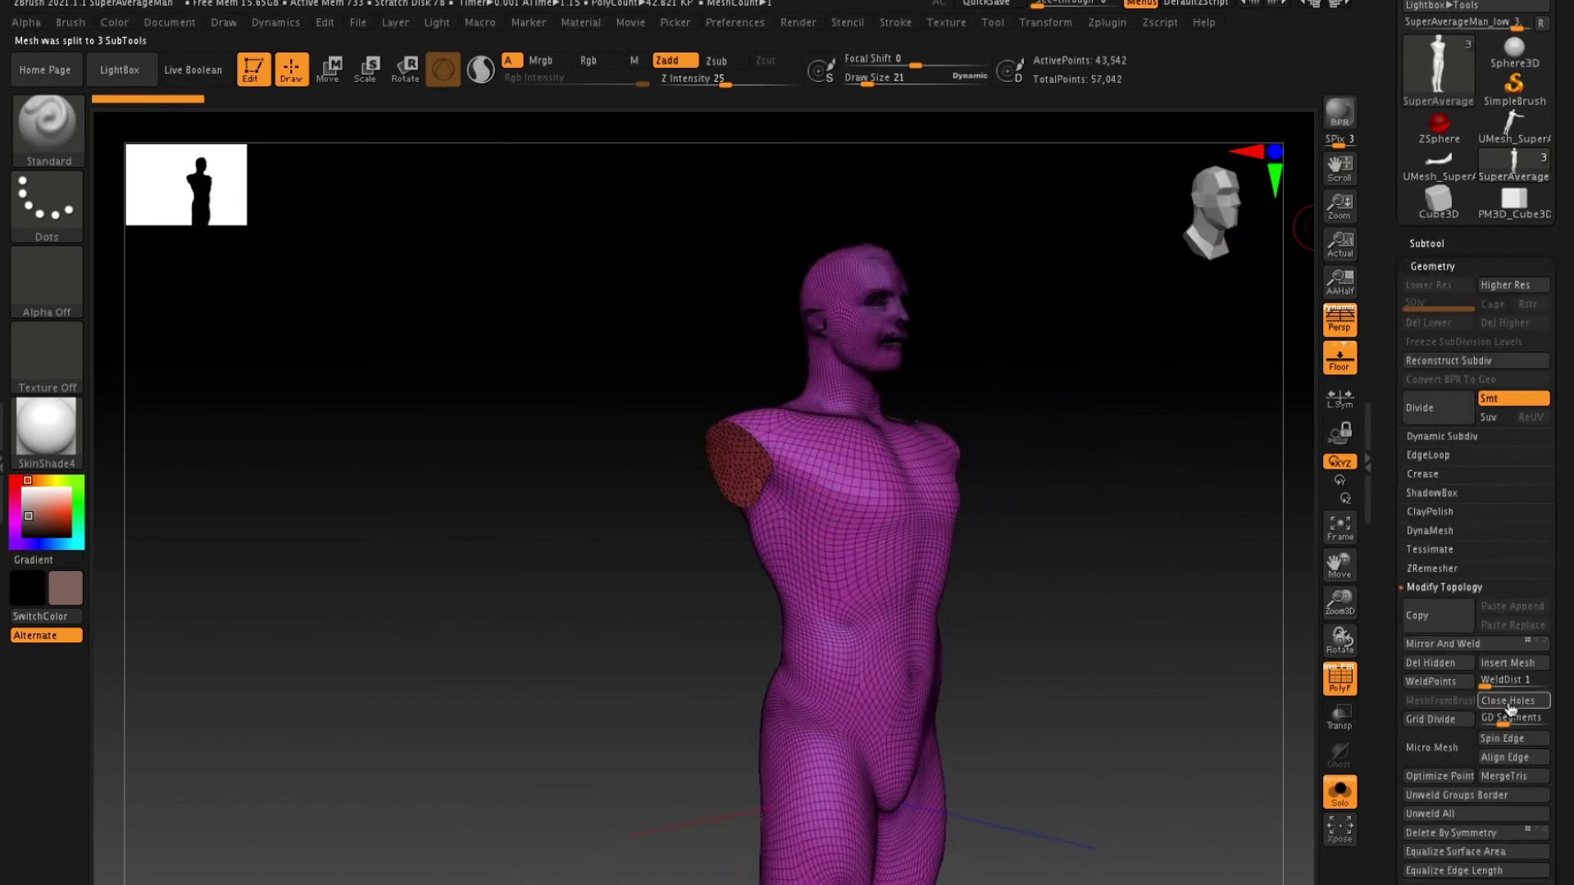
drag(1157, 541, 1072, 506)
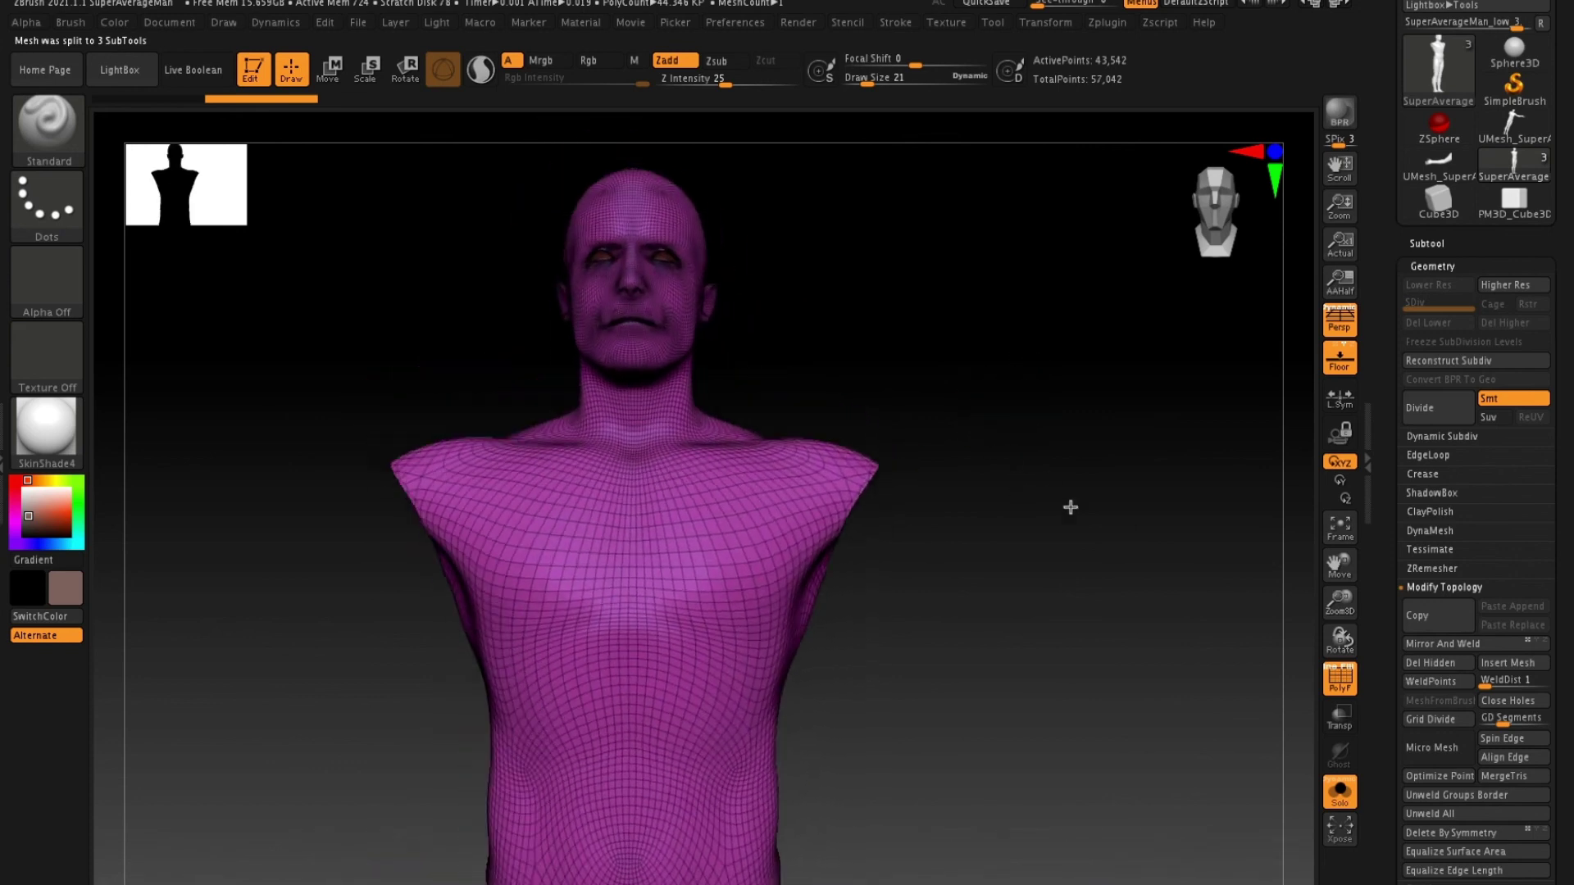
drag(867, 337, 1153, 338)
Select the SuperAverageMan_low_2 subtool and inspect its two shoulder caps from an angle and the front.
click(1432, 267)
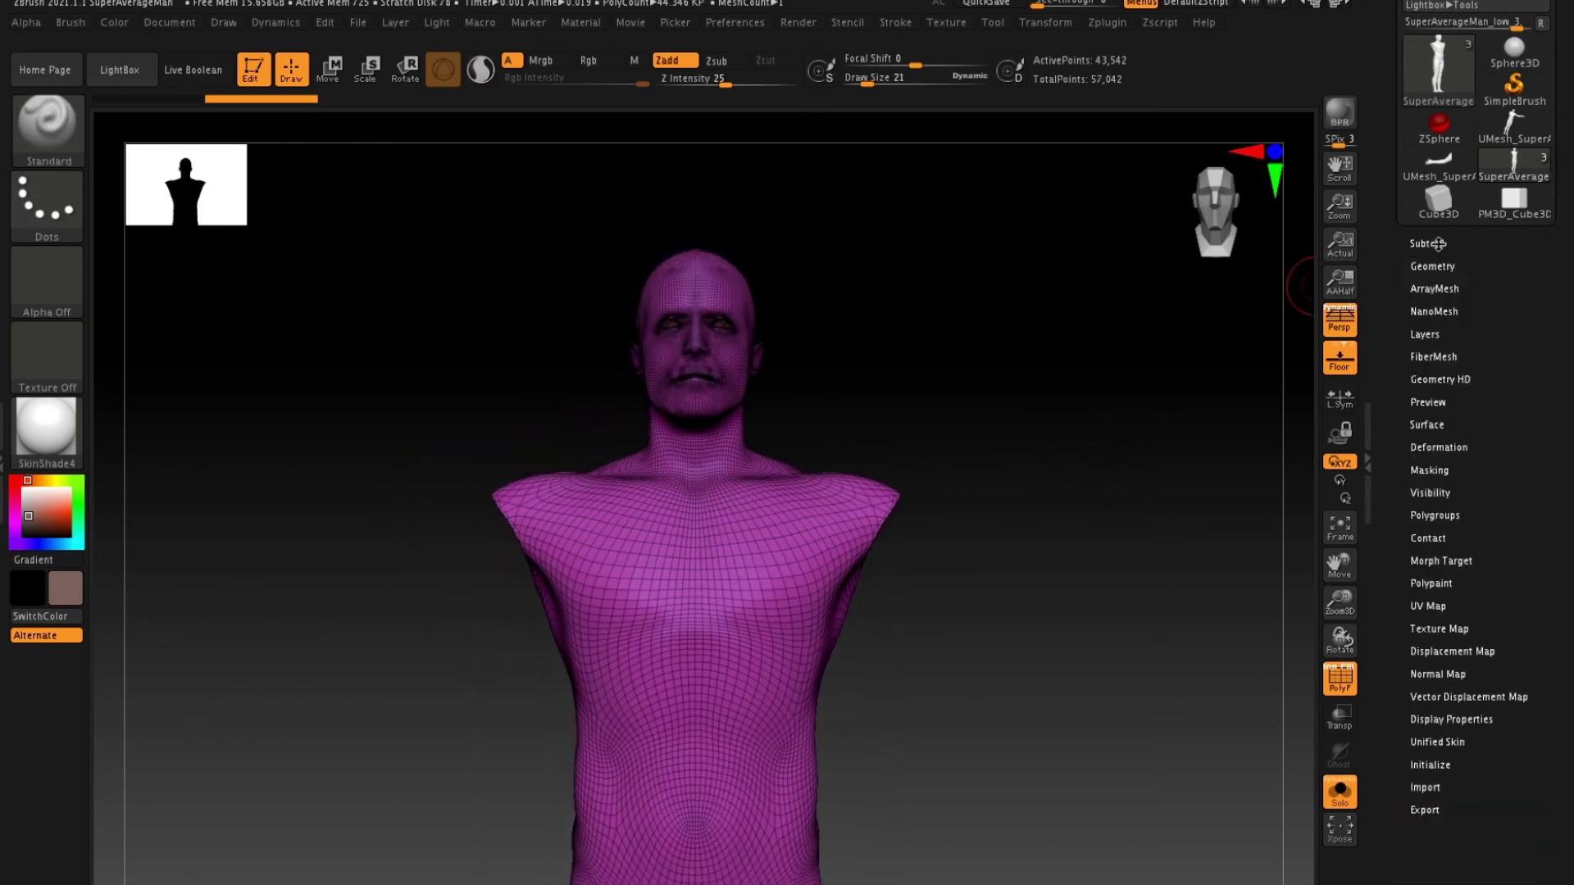
click(1427, 244)
click(1427, 327)
drag(1100, 460, 1115, 499)
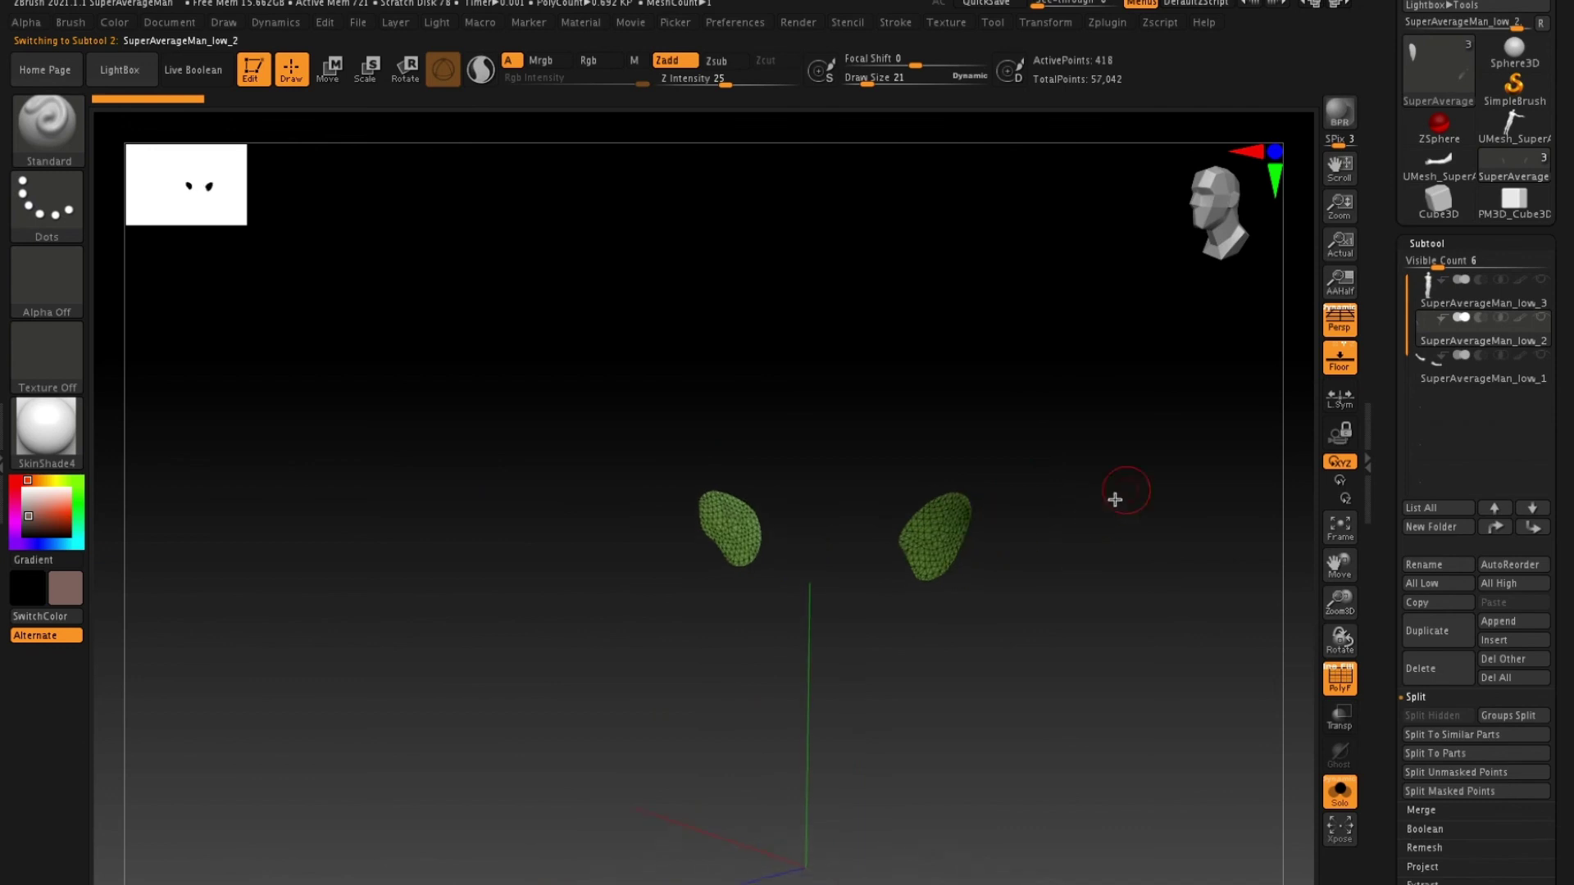
drag(1299, 406, 1222, 372)
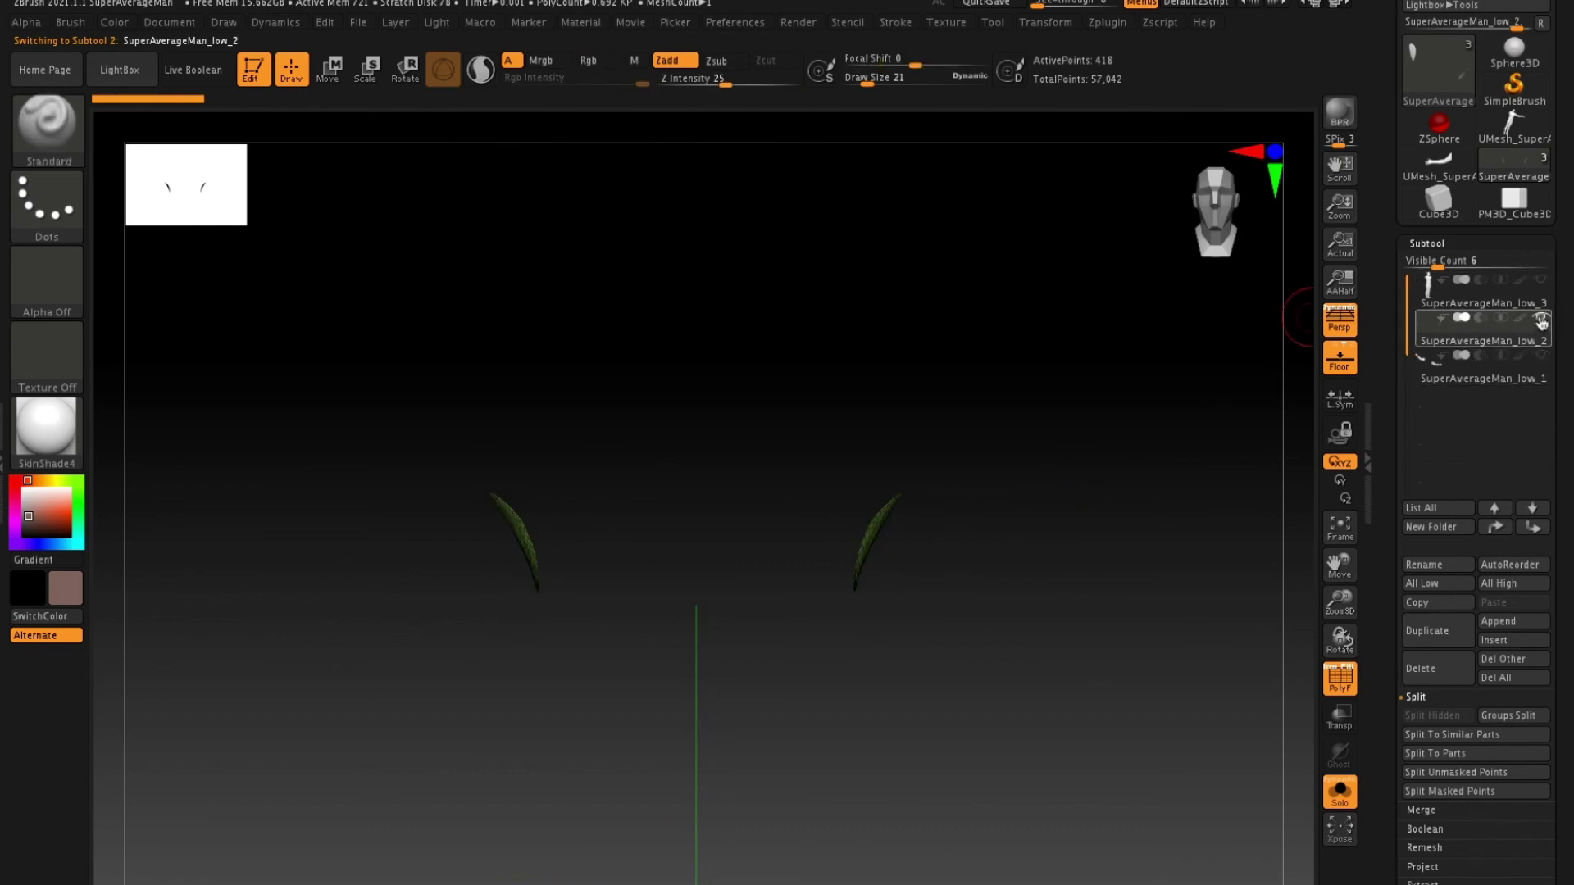
Turn off Solo mode to show the shoulder caps together with the arms, with the torso hidden.
click(1339, 792)
drag(1155, 722, 1142, 718)
alt+drag(898, 732, 942, 681)
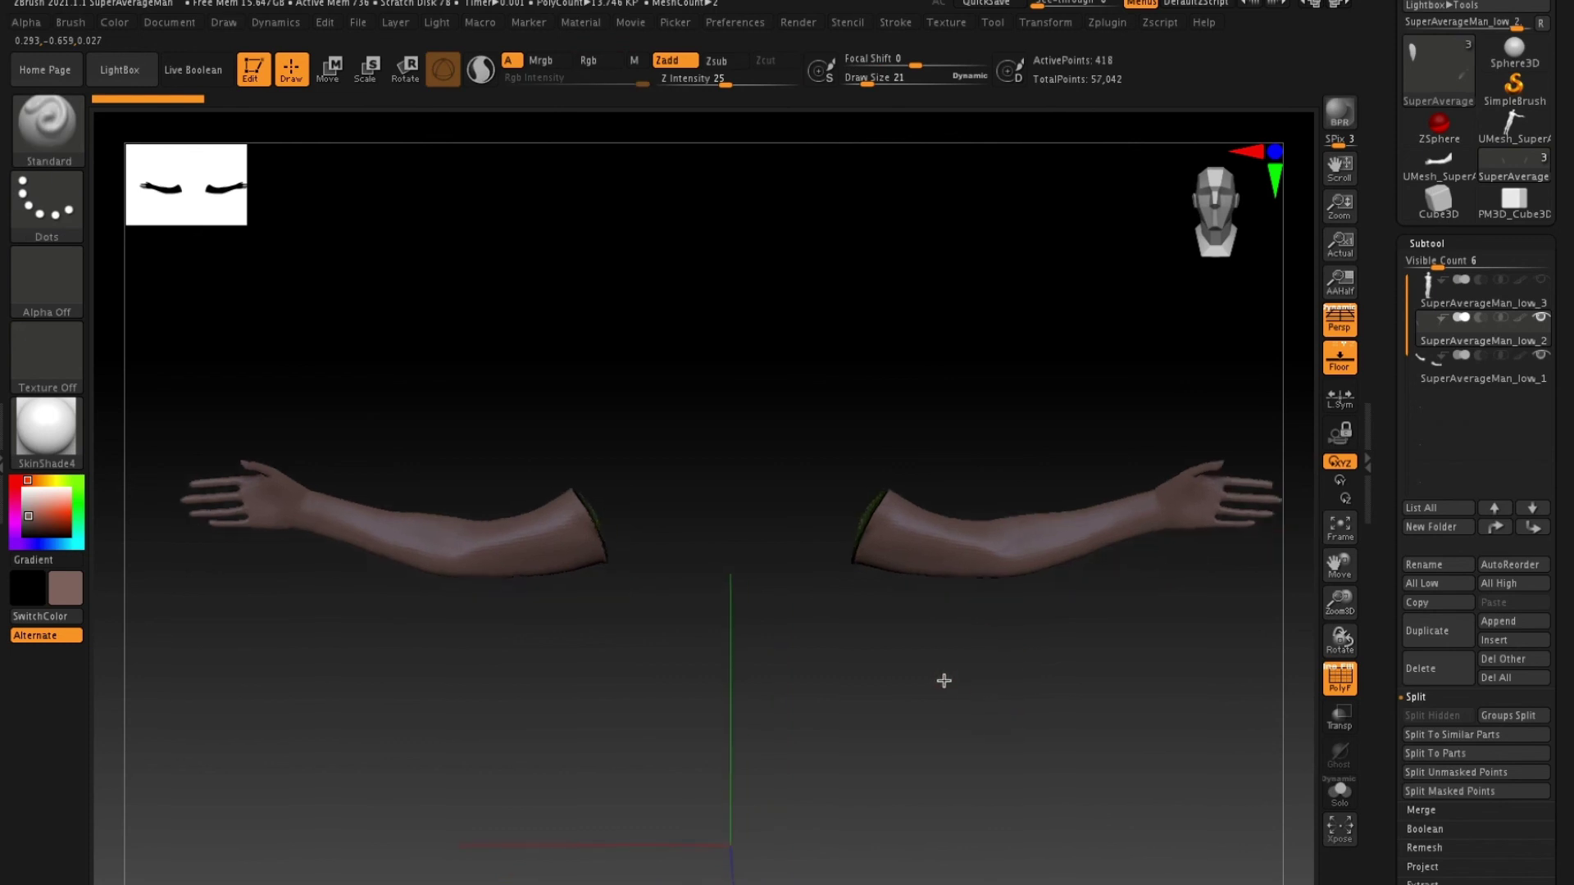
Merge the shoulder-cap subtool down into the arms subtool with Weld enabled.
click(1426, 244)
click(1435, 262)
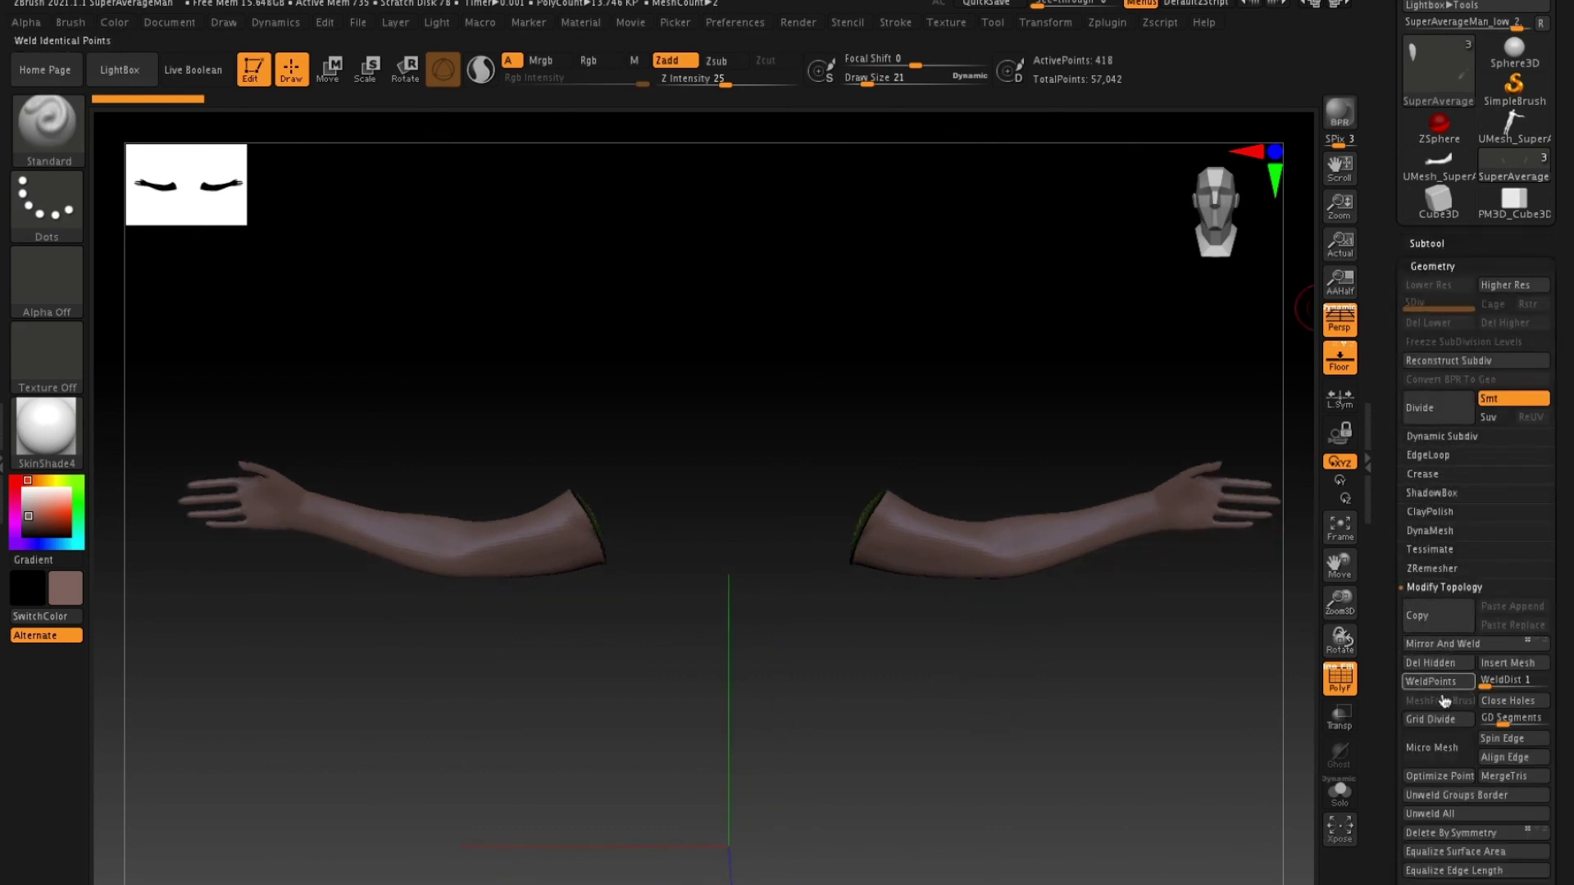
click(1427, 244)
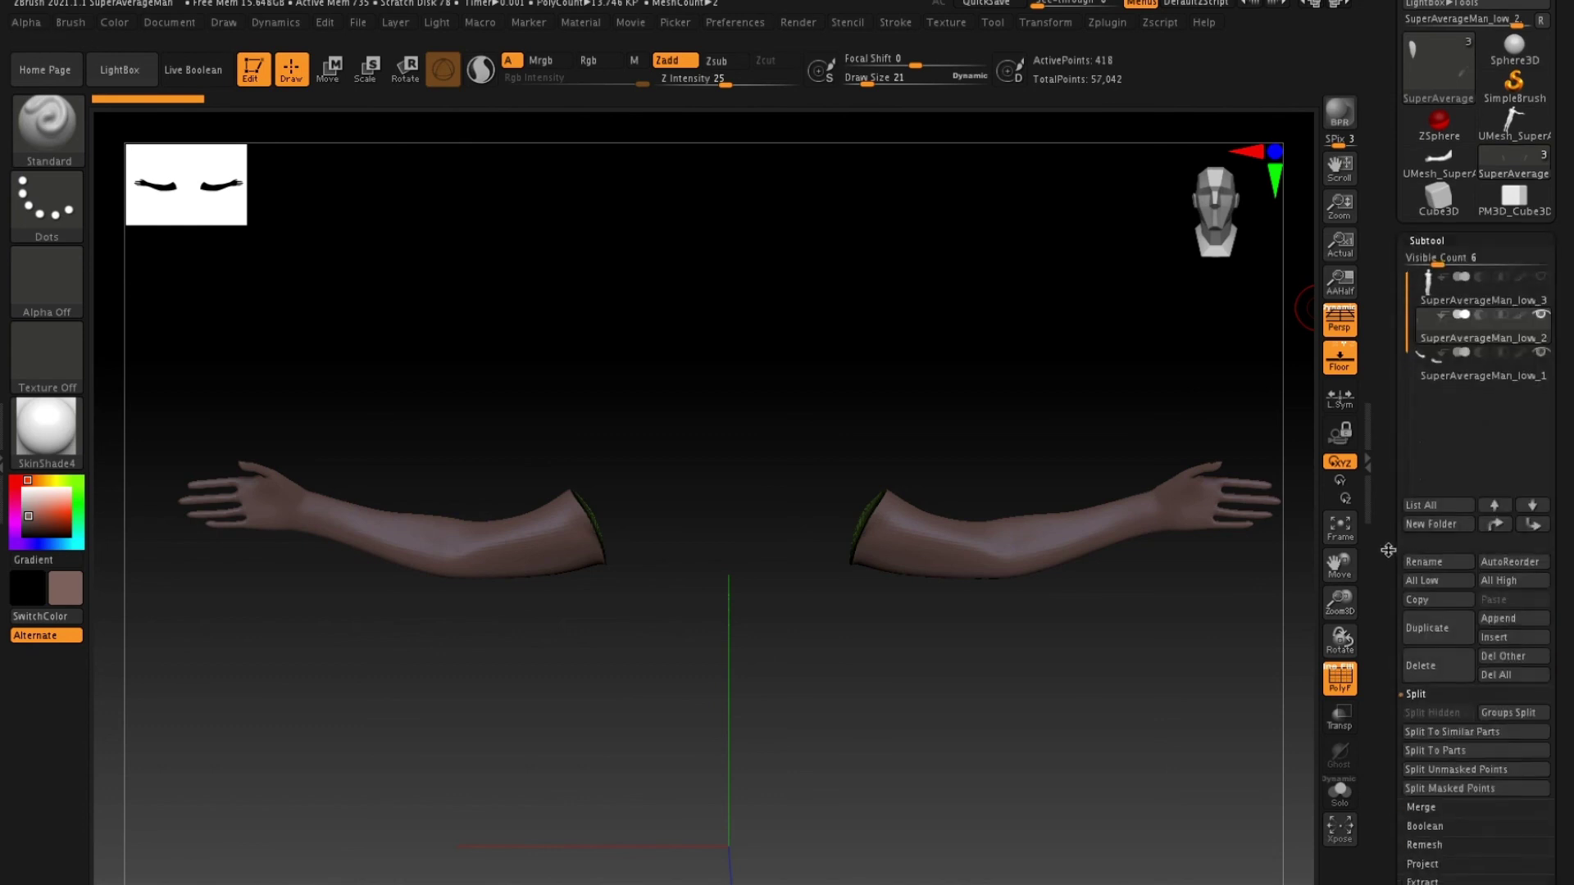
click(1427, 659)
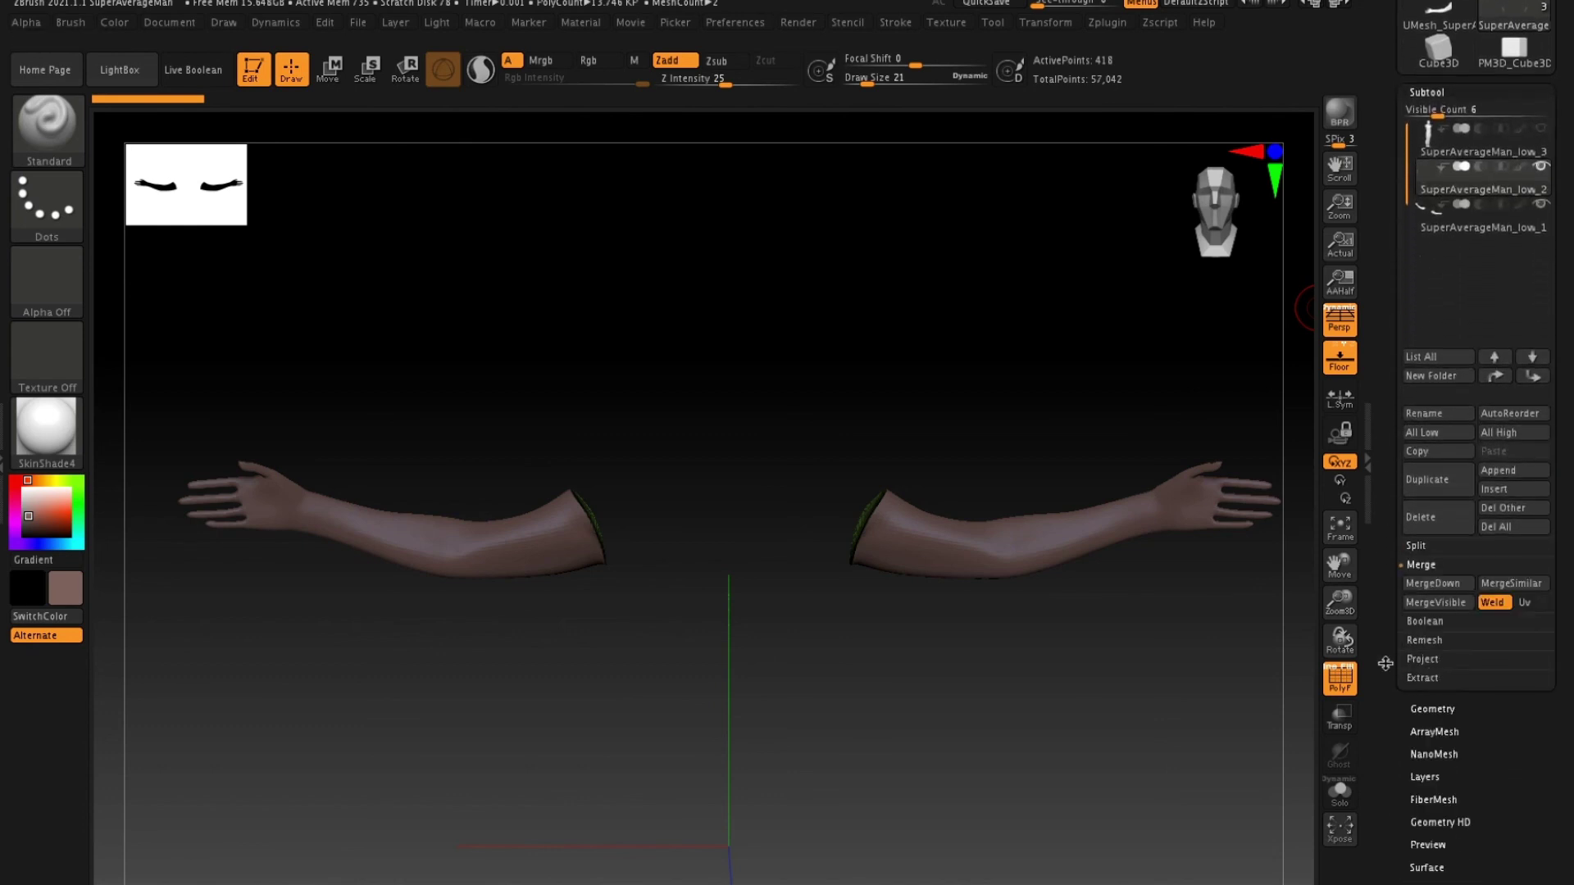
click(1429, 584)
click(1256, 615)
Choose the SelectRect brush and try a rectangular hide around the figure's right arm.
mouse_move(1059, 454)
mouse_down()
mouse_move(1096, 460)
mouse_move(1061, 460)
mouse_move(1069, 418)
mouse_move(1084, 431)
mouse_up()
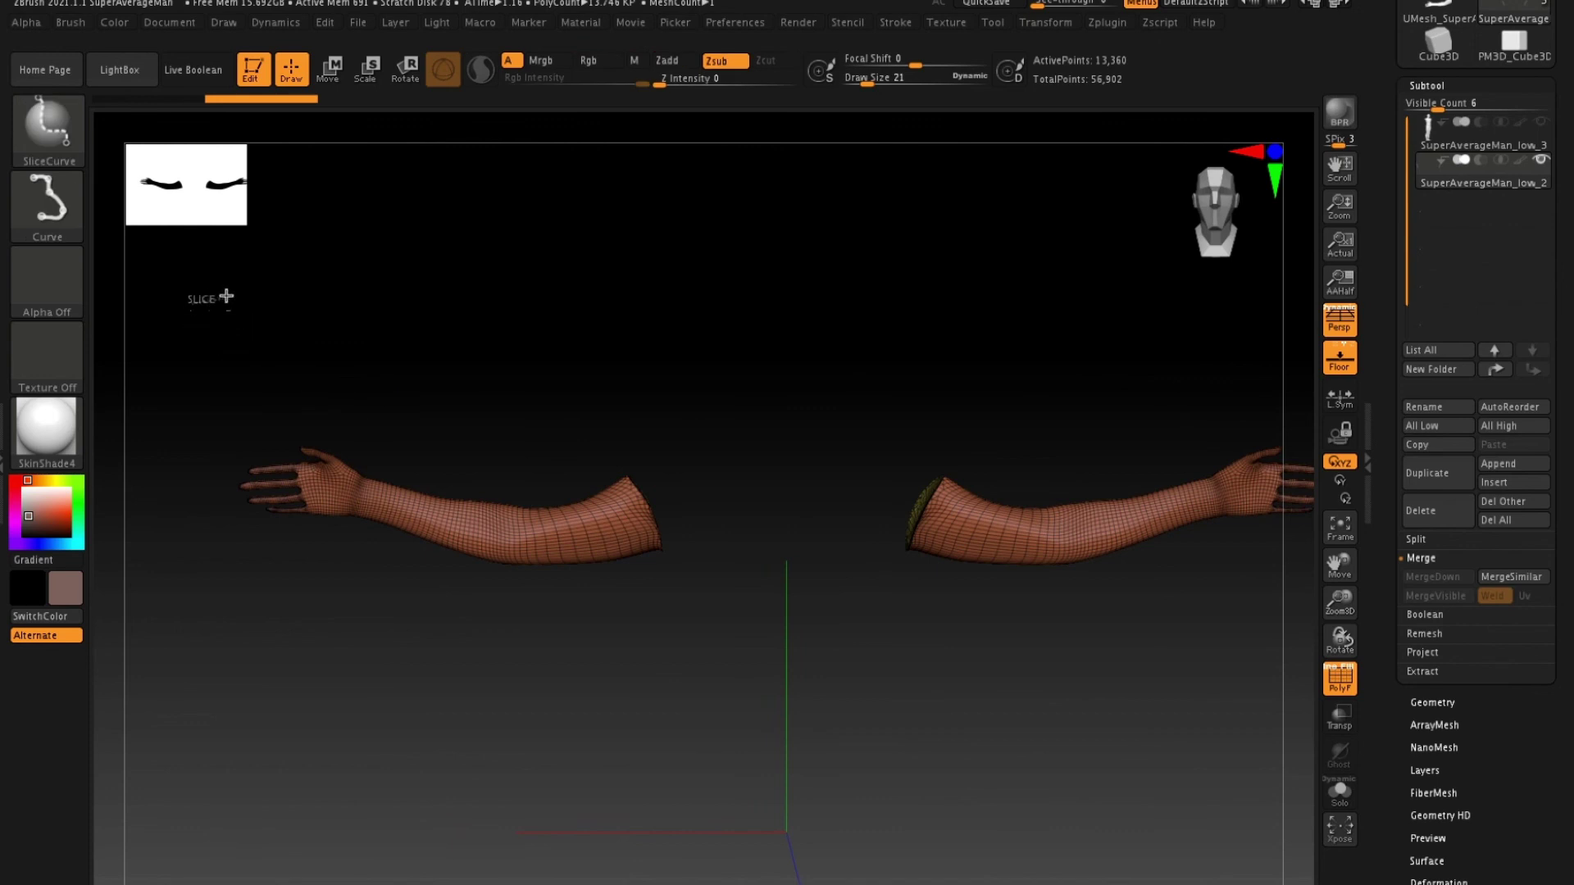
key(ctrl+shift)
ctrl+shift+click(47, 123)
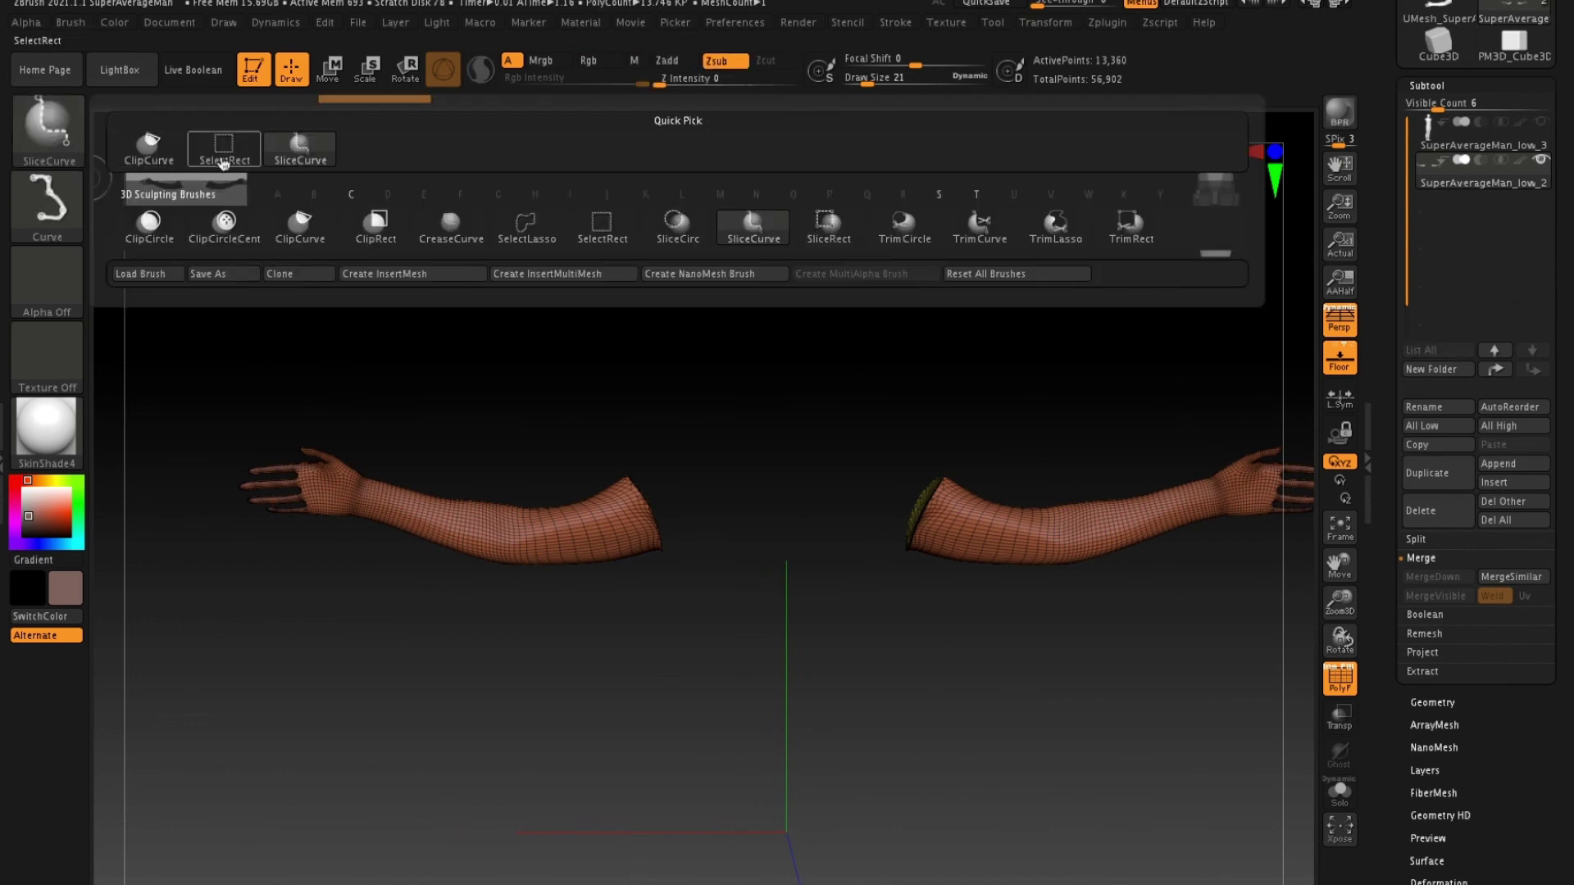
click(220, 153)
ctrl+alt+shift+drag(238, 378, 684, 671)
mouse_move(861, 672)
mouse_down()
mouse_move(918, 667)
mouse_move(886, 645)
mouse_up()
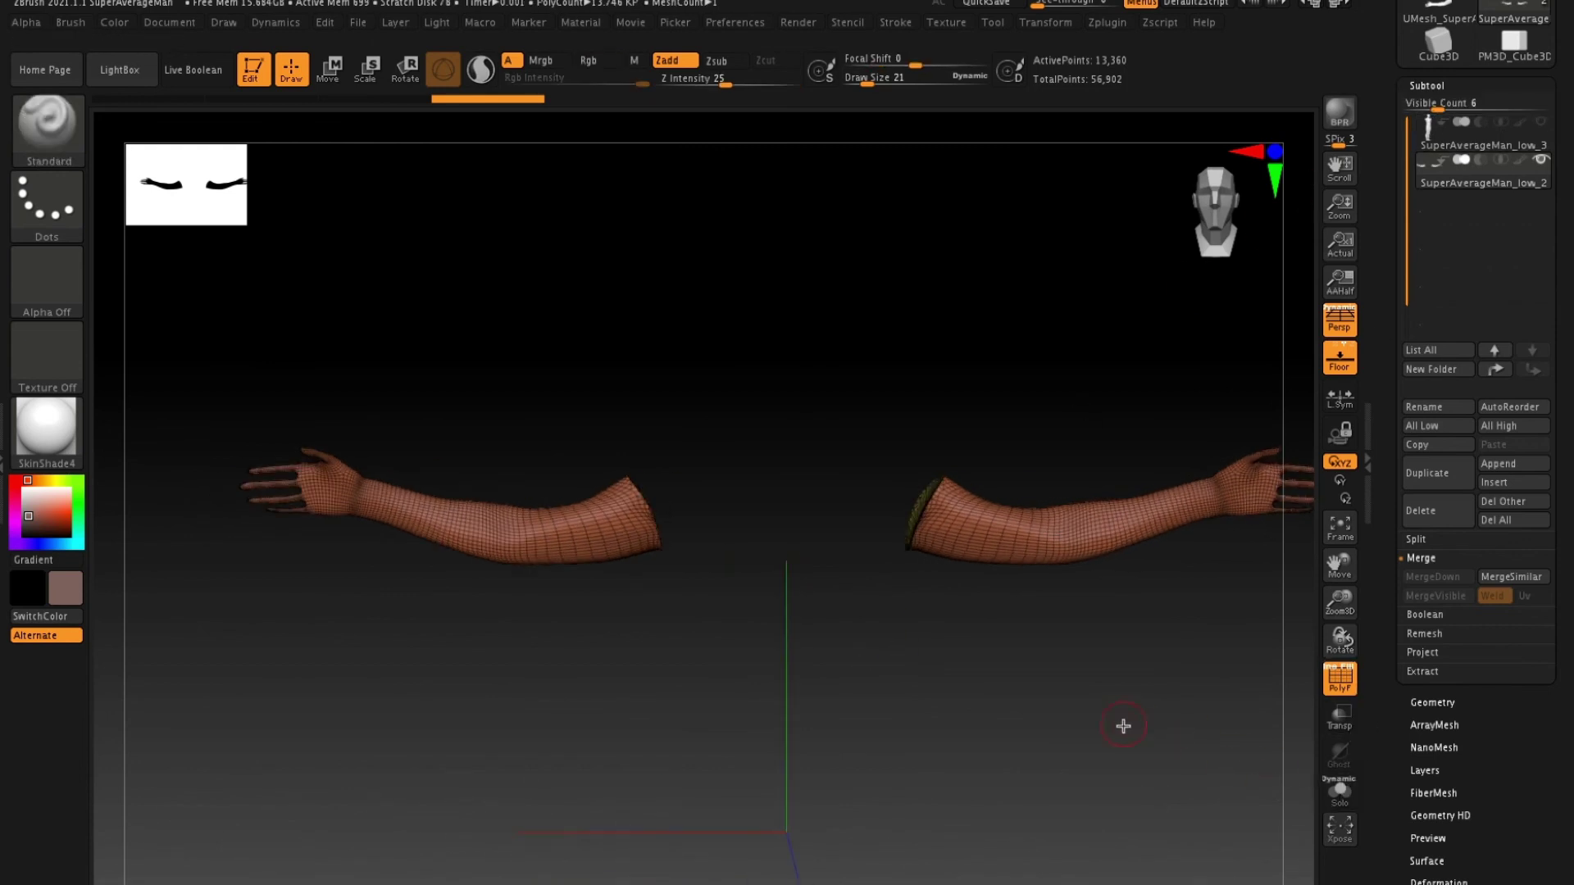
Try a rectangular hide around the figure's left arm and inspect the capped arm ends from an angle.
alt+drag(1121, 728, 1019, 686)
ctrl+alt+shift+drag(721, 269, 1234, 652)
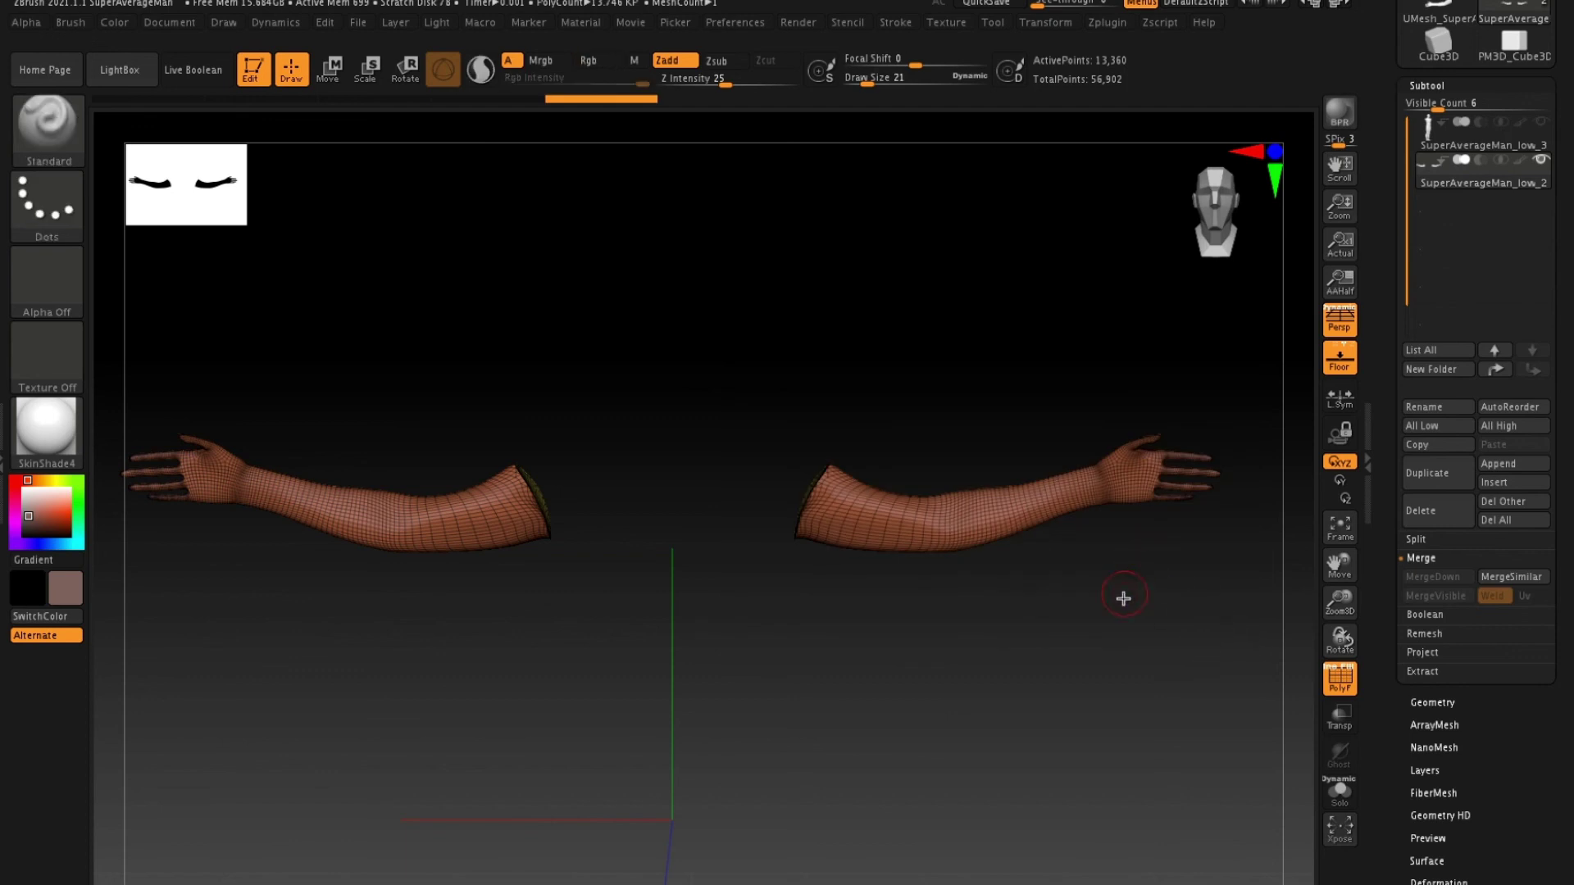
drag(1095, 645, 1156, 615)
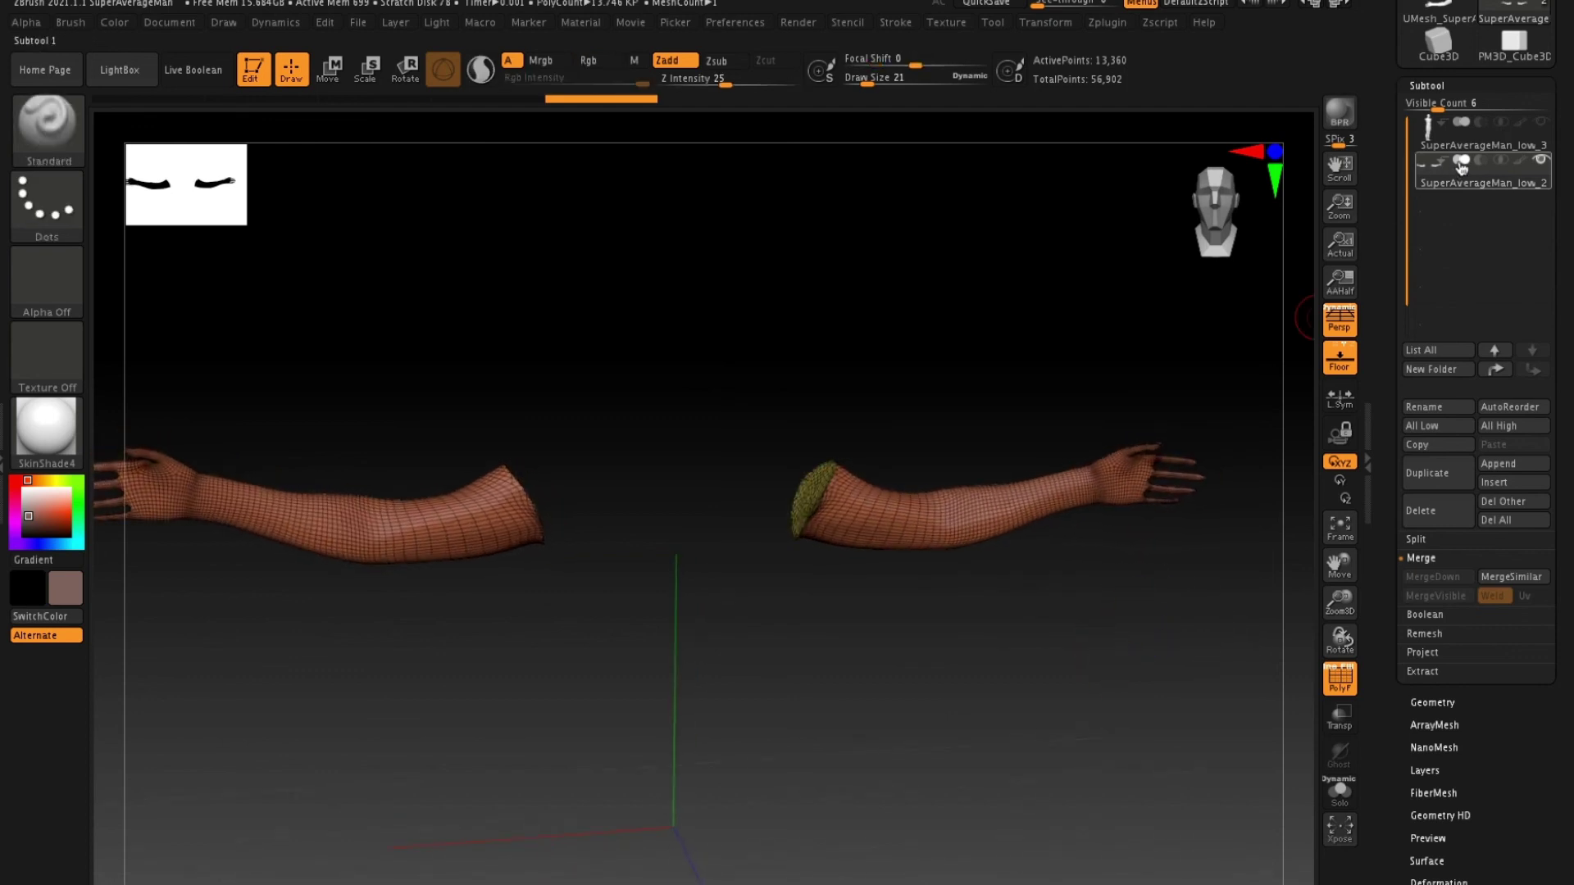
drag(902, 369, 956, 443)
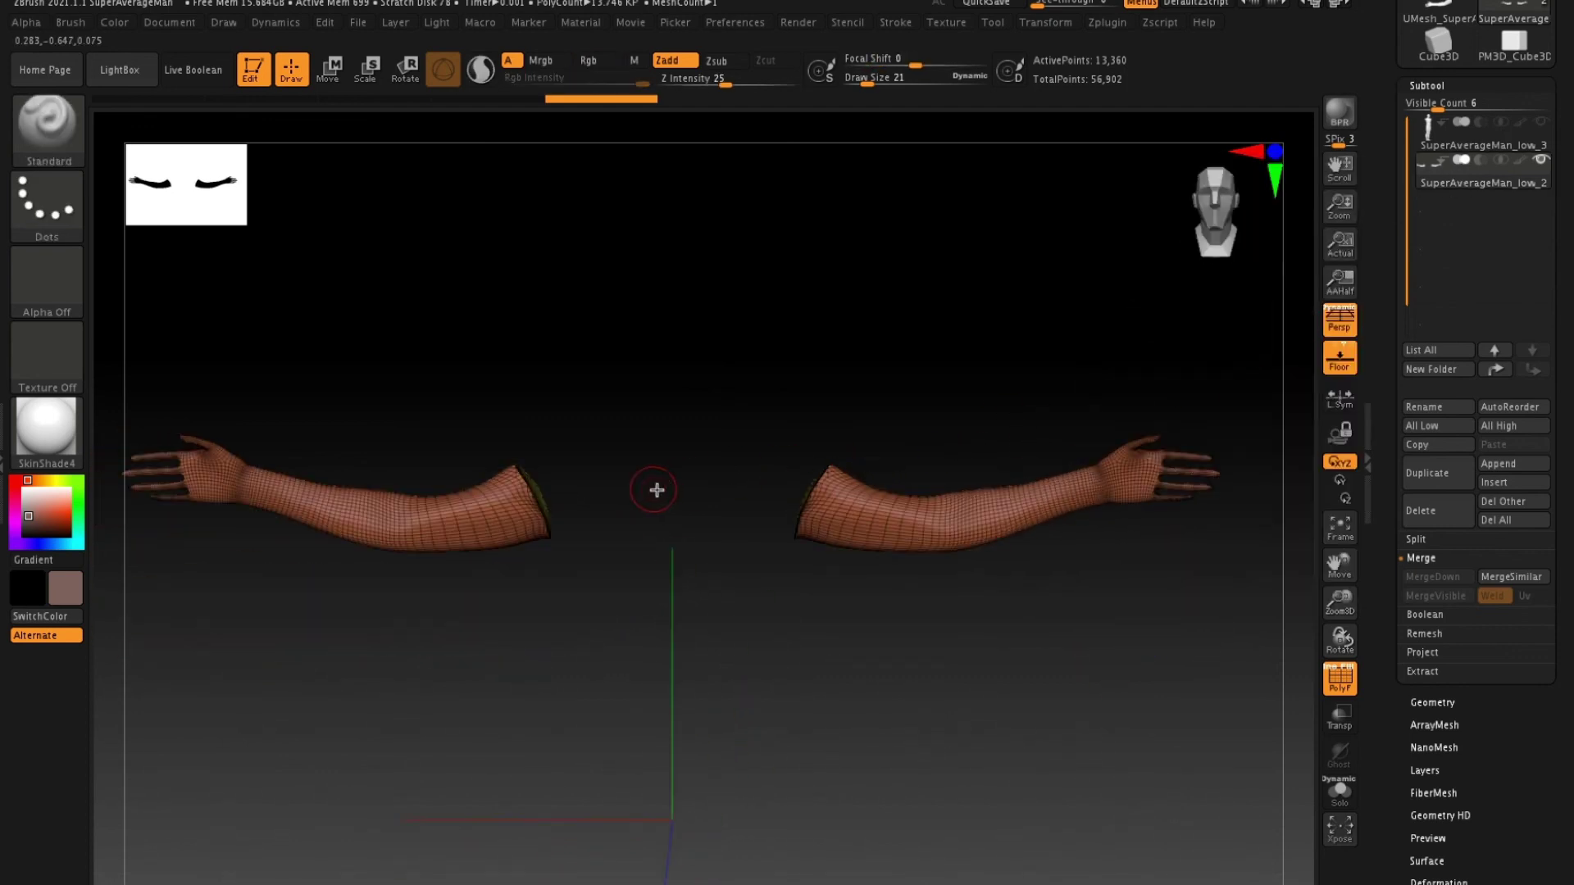
Test hiding the arm polygroup and then only the figure's left arm, restoring full visibility each time.
ctrl+alt+shift+click(452, 516)
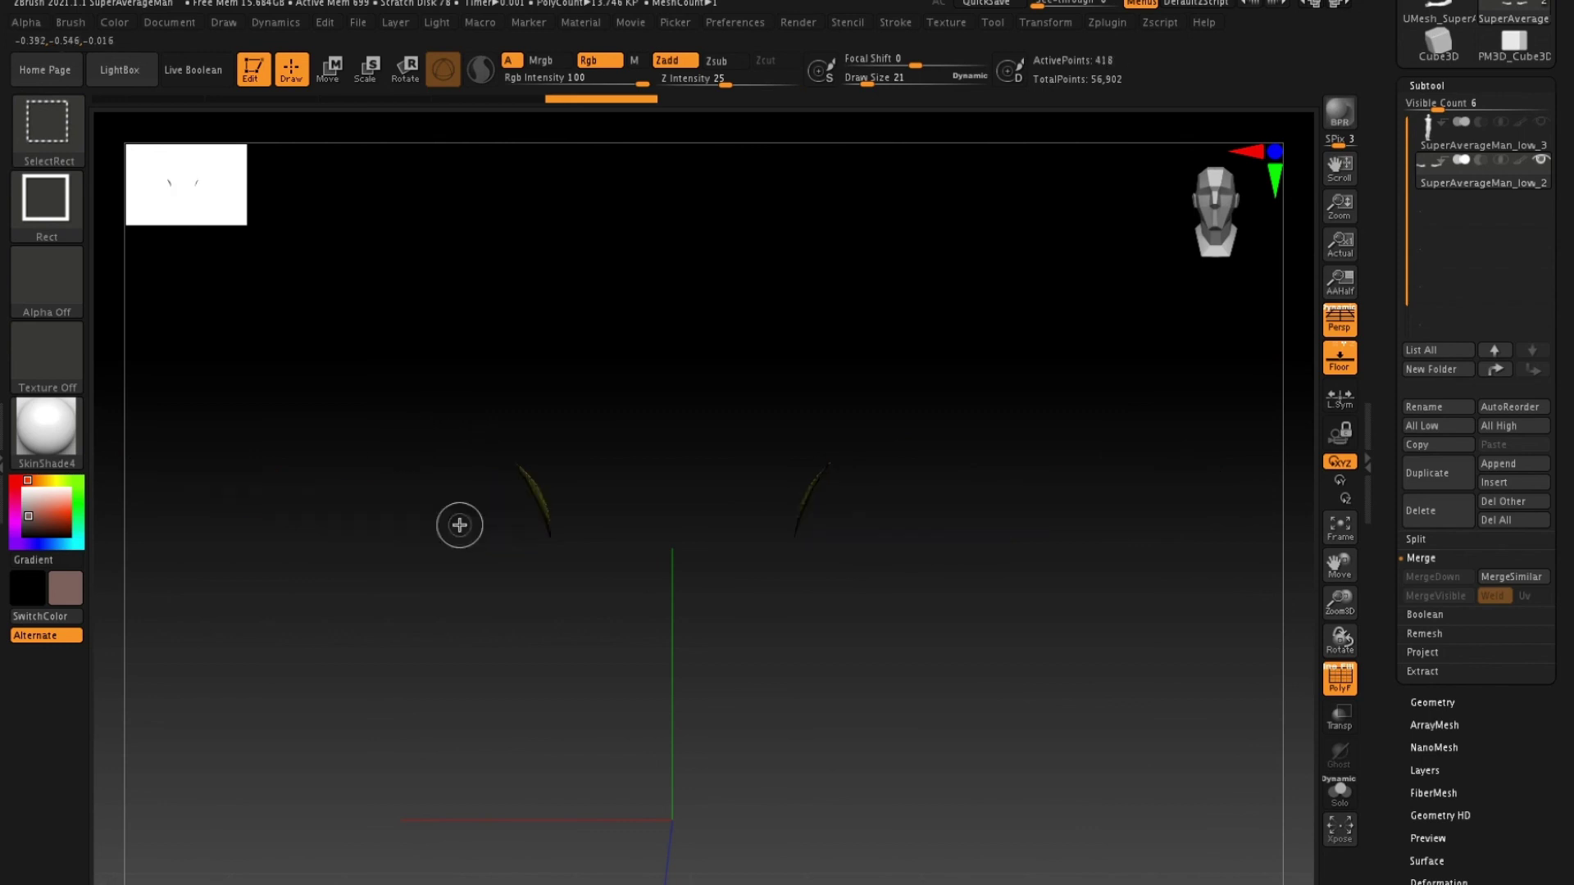
ctrl+shift+click(558, 415)
mouse_move(747, 326)
ctrl+alt+shift+mouse_down()
mouse_move(1220, 645)
mouse_move(1276, 661)
ctrl+alt+shift+mouse_up()
ctrl+shift+click(1047, 566)
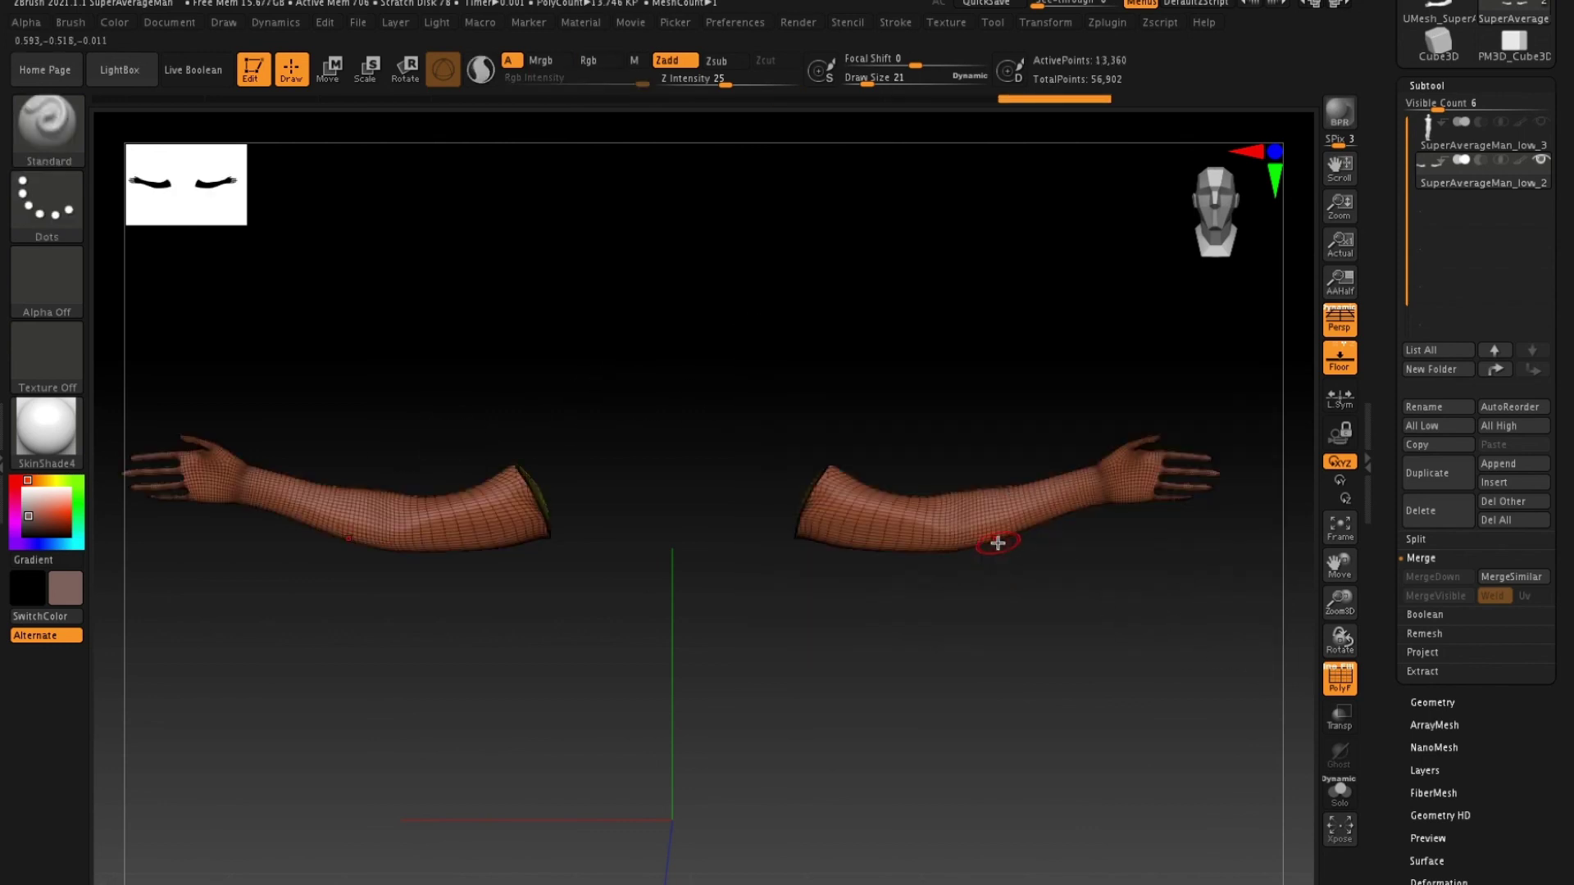
Isolate the figure's right arm with its shoulder cap, assign it a single polygroup, and restore full visibility.
ctrl+alt+shift+drag(696, 253, 1274, 659)
drag(952, 562, 678, 615)
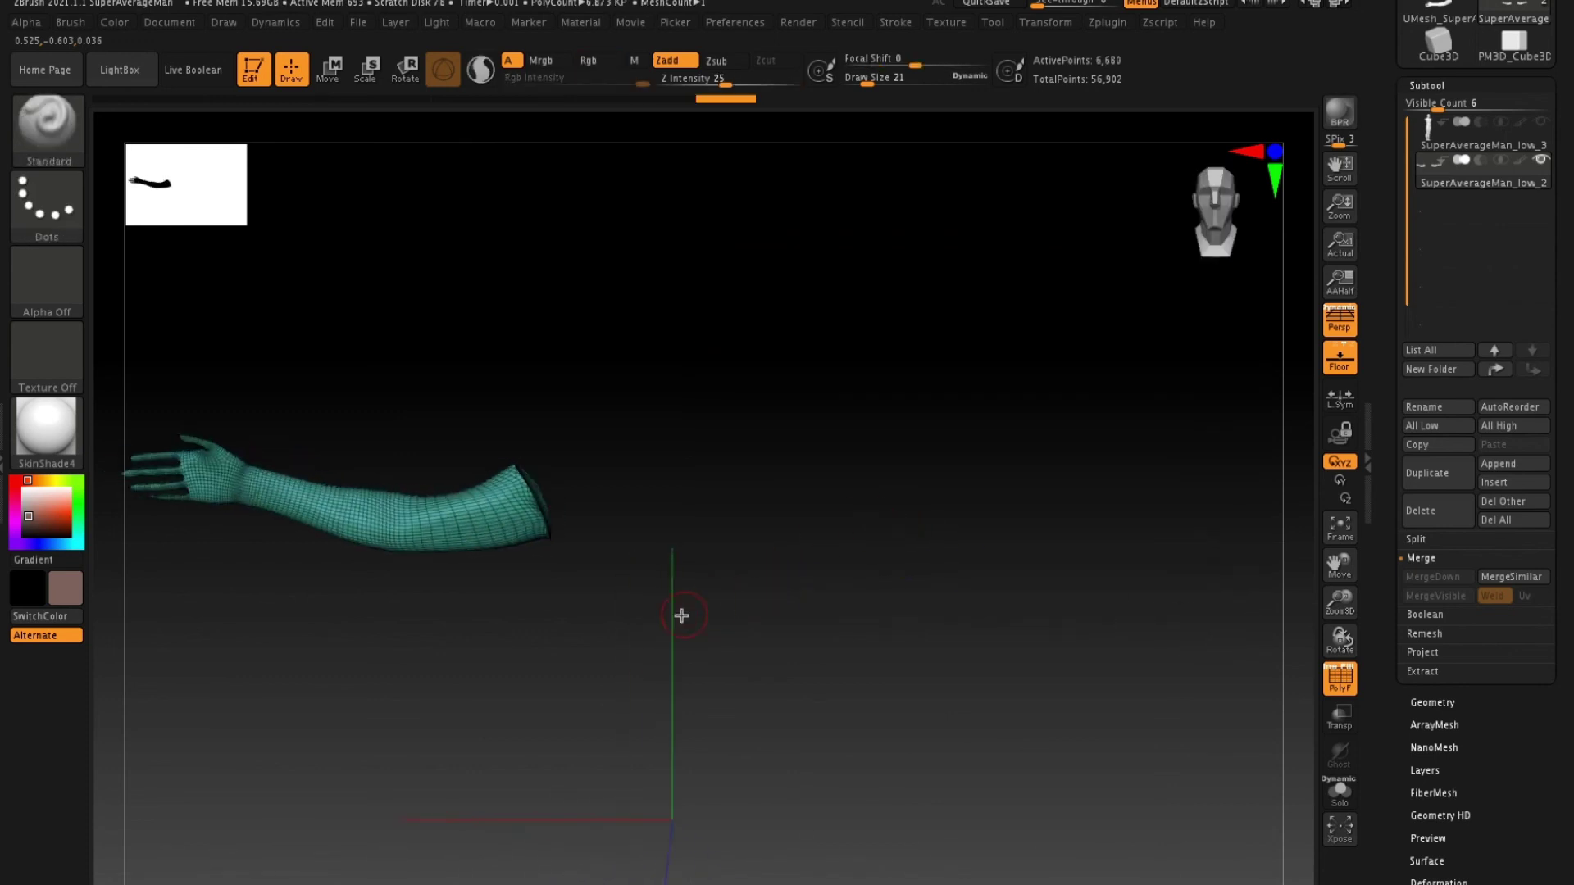
ctrl+shift+click(637, 642)
Isolate the figure's left arm with its cap, assign it its own polygroup, and show both arms again.
ctrl+shift+click(492, 515)
ctrl+shift+click(608, 537)
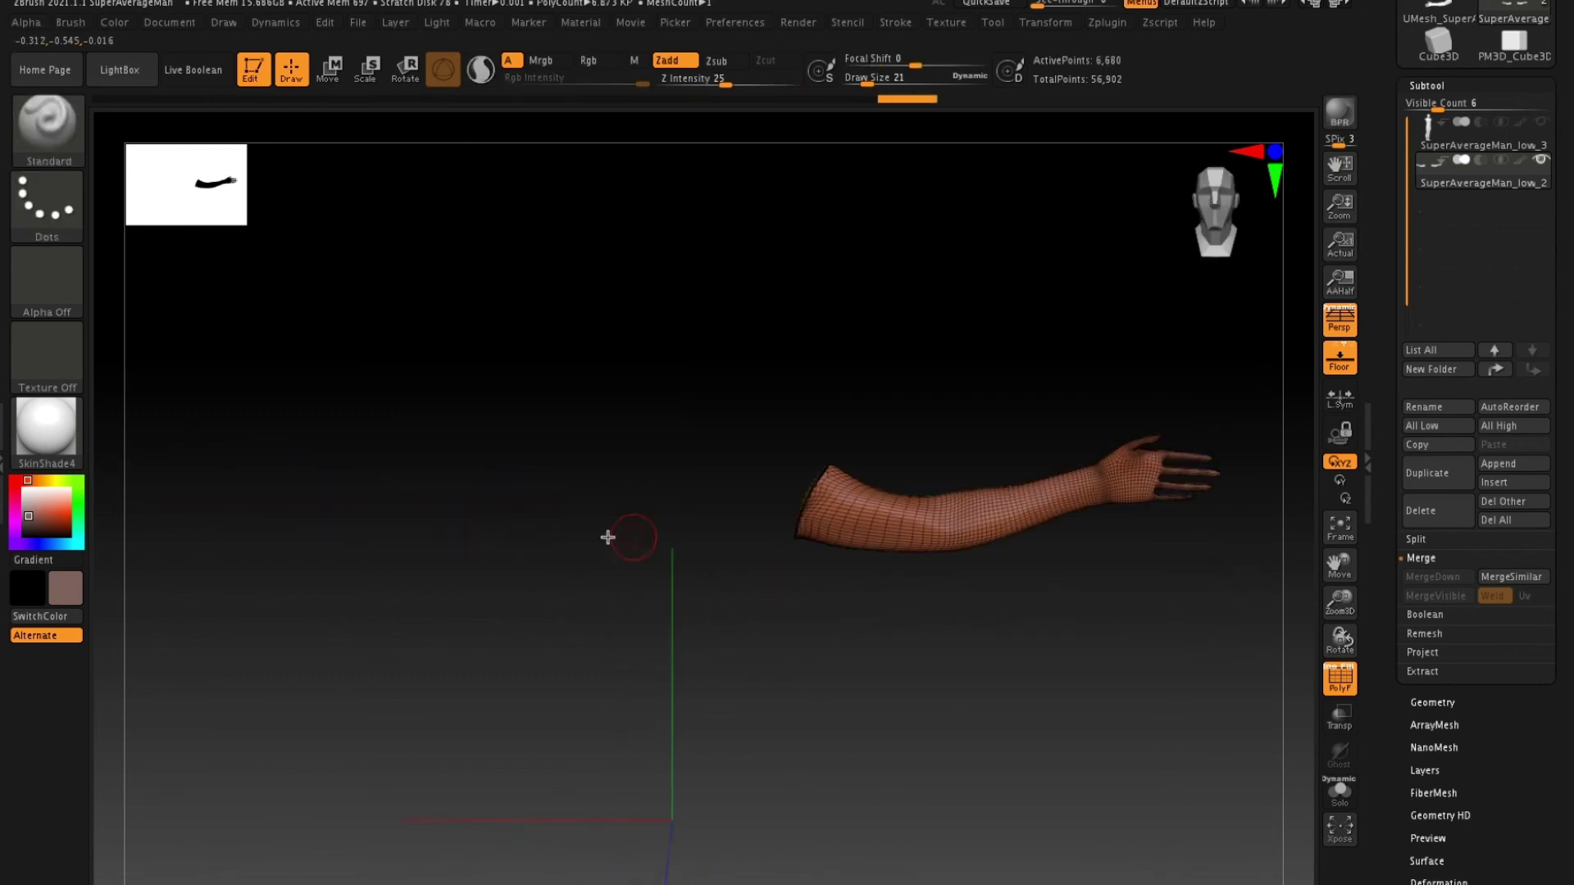
ctrl+shift+click(955, 664)
drag(970, 661, 910, 669)
alt+drag(713, 601, 660, 689)
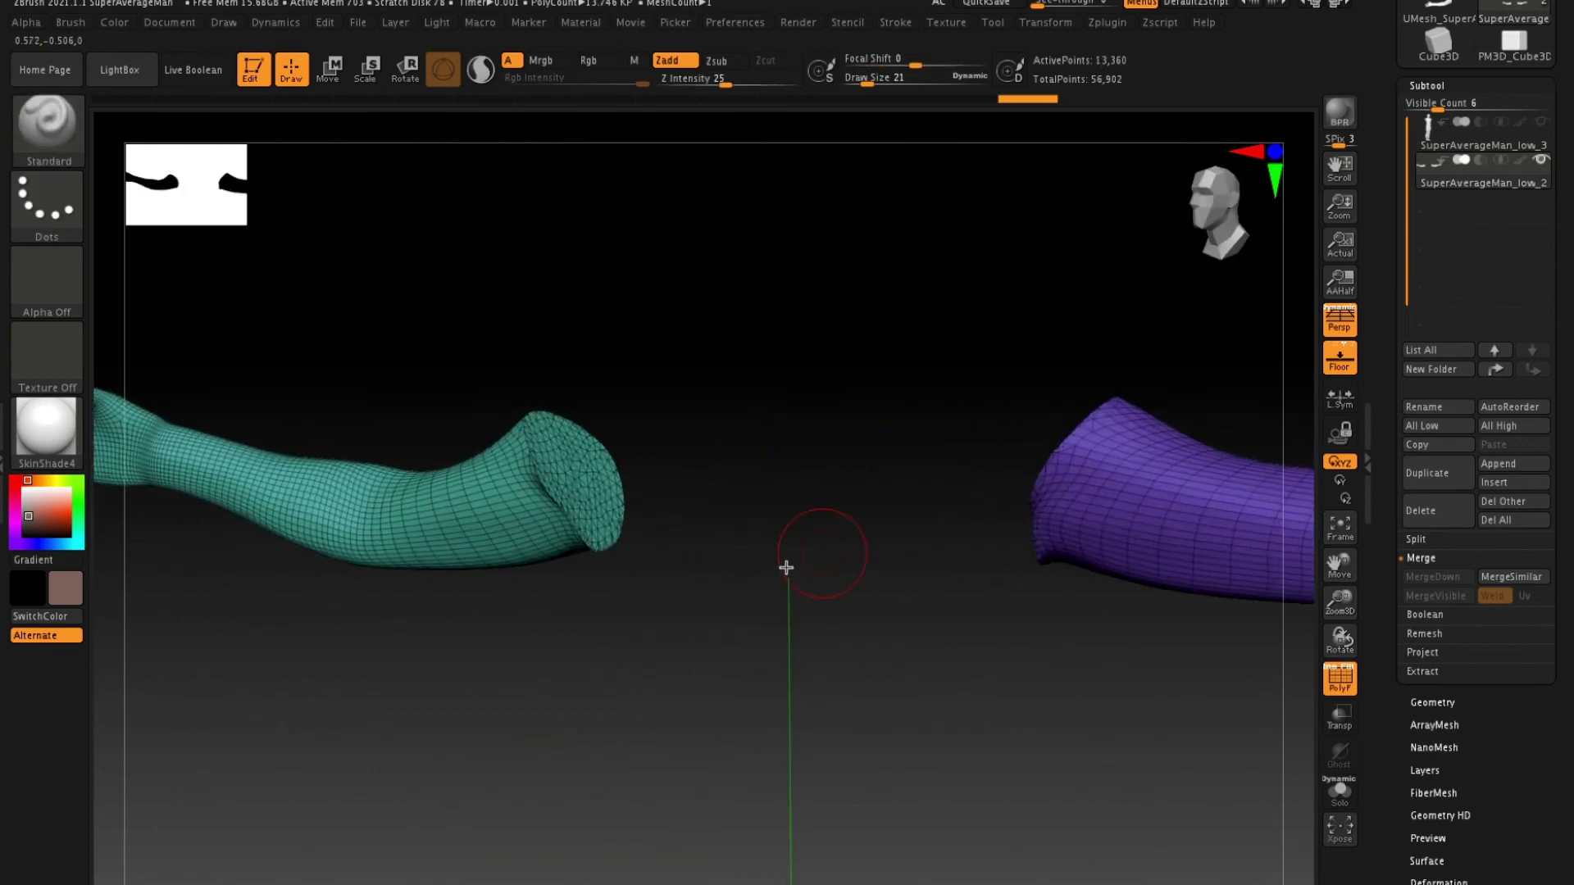
click(1426, 85)
click(1433, 108)
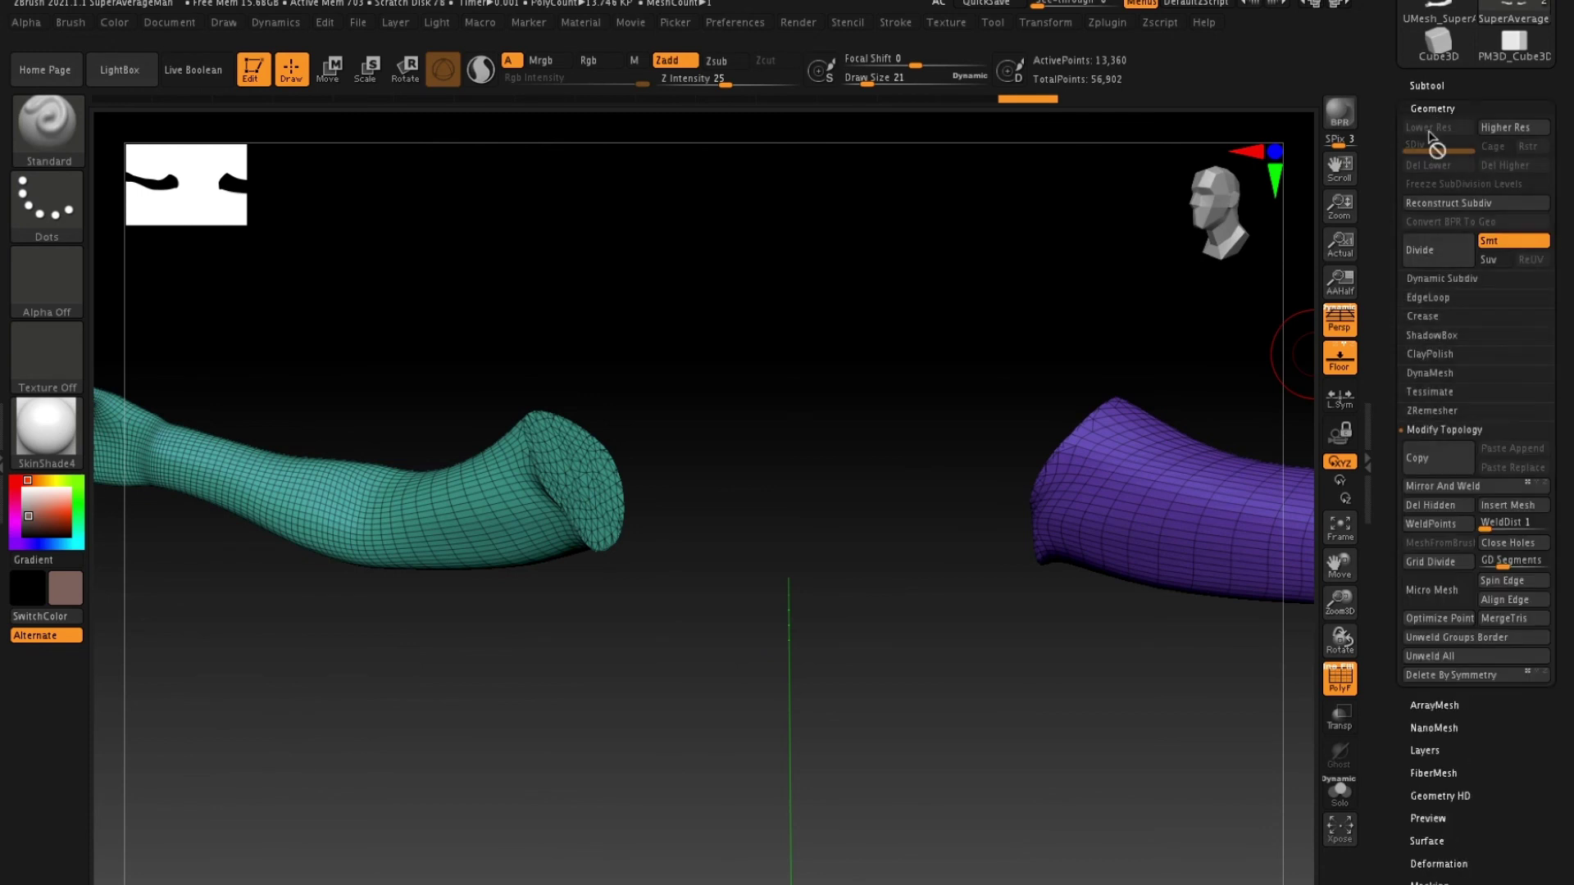
drag(1004, 656, 966, 673)
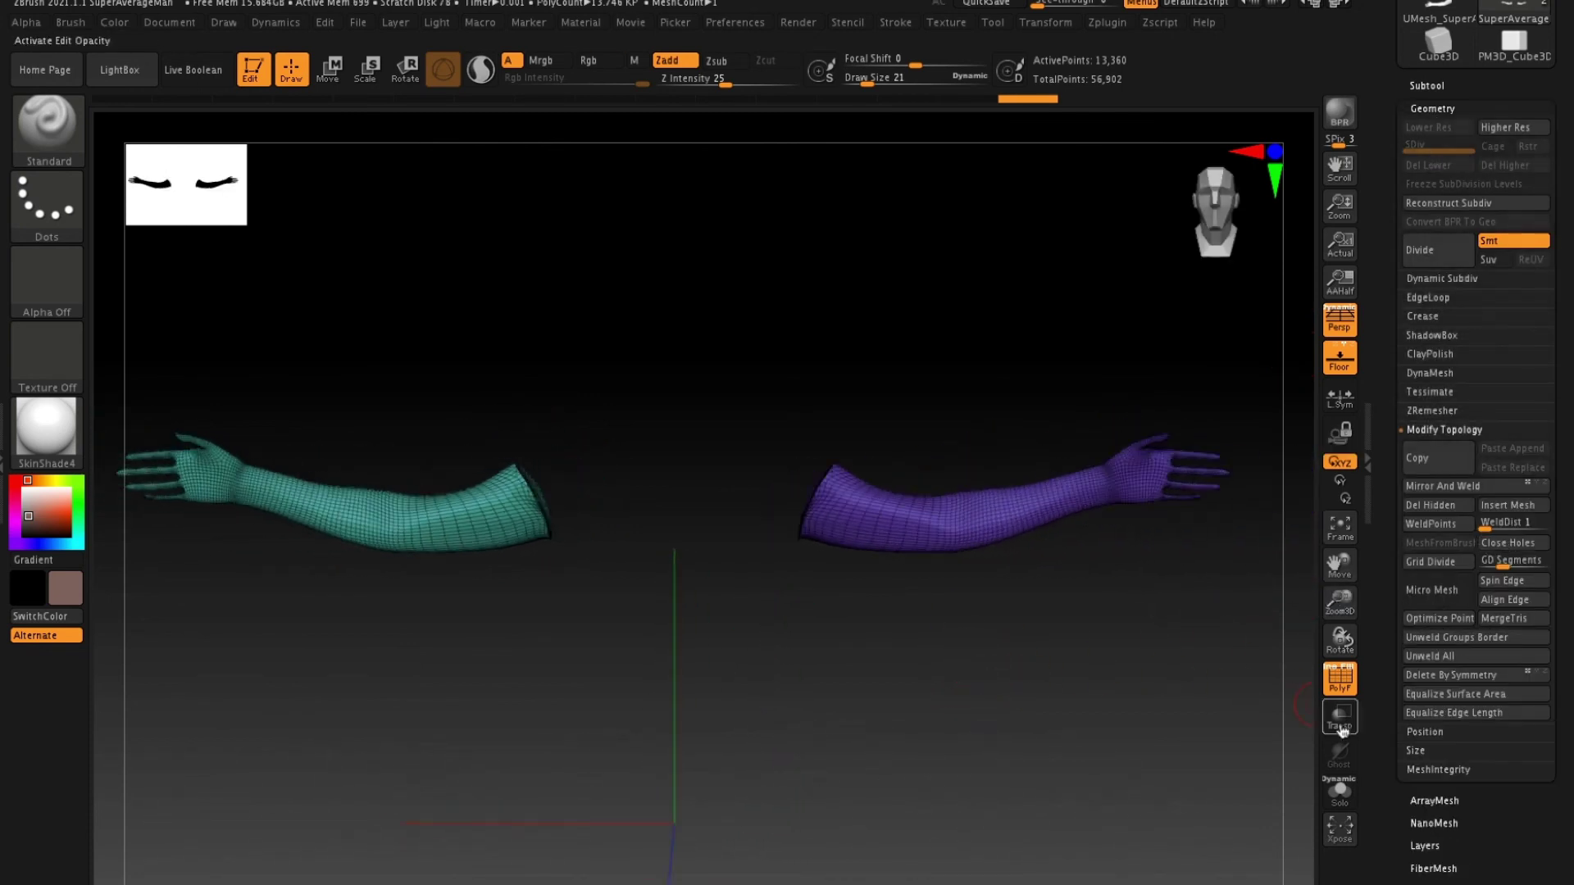
click(1436, 87)
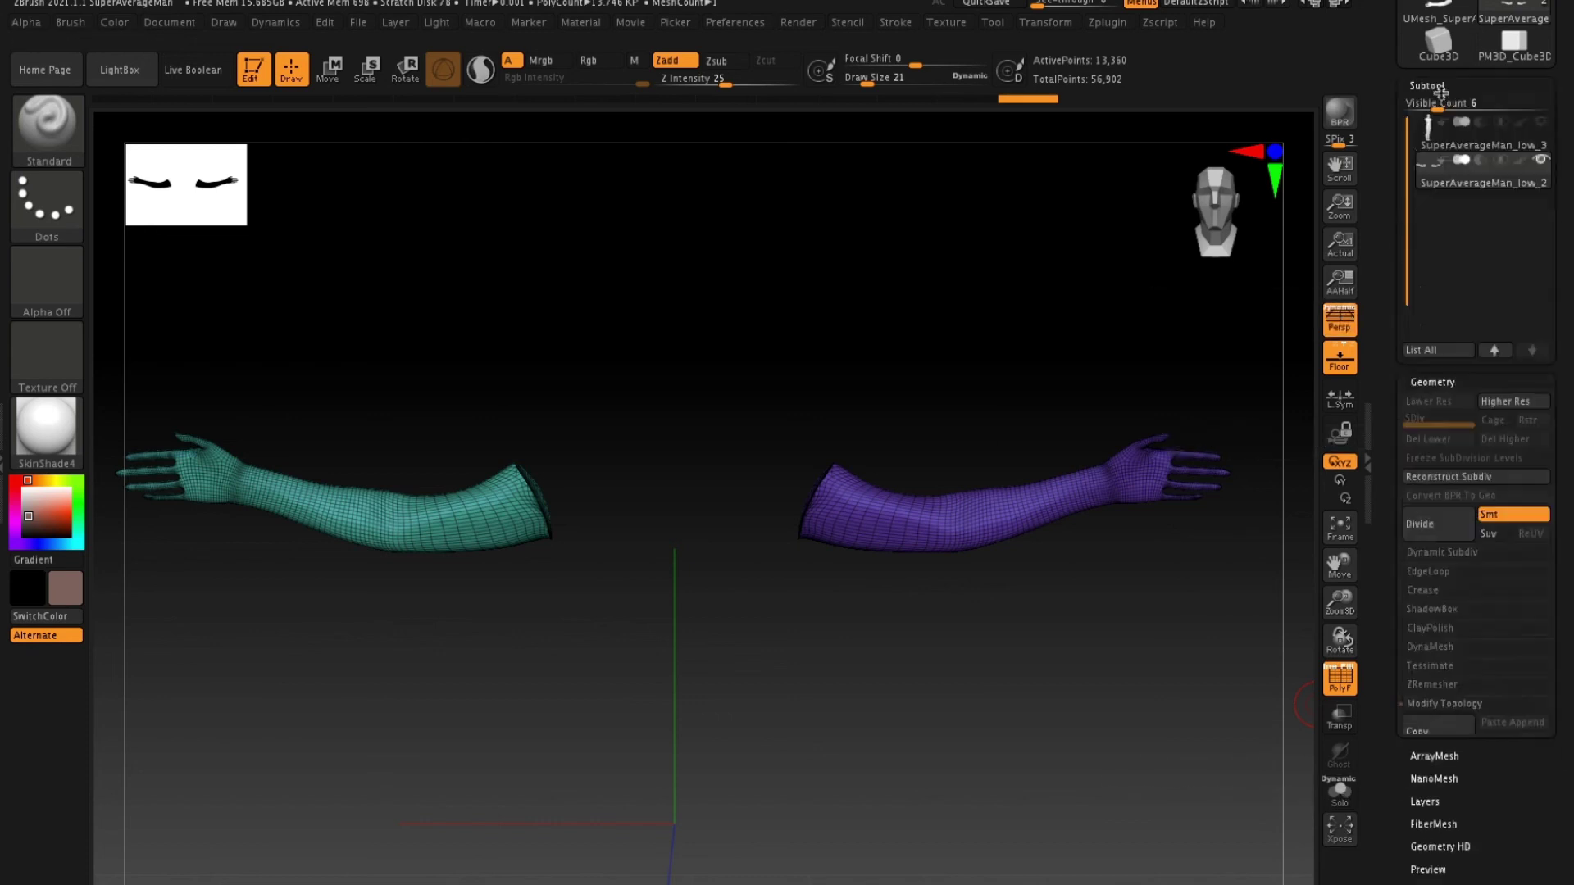
Make the body subtool visible again together with the regrouped arms.
click(1541, 121)
drag(1034, 415, 1058, 414)
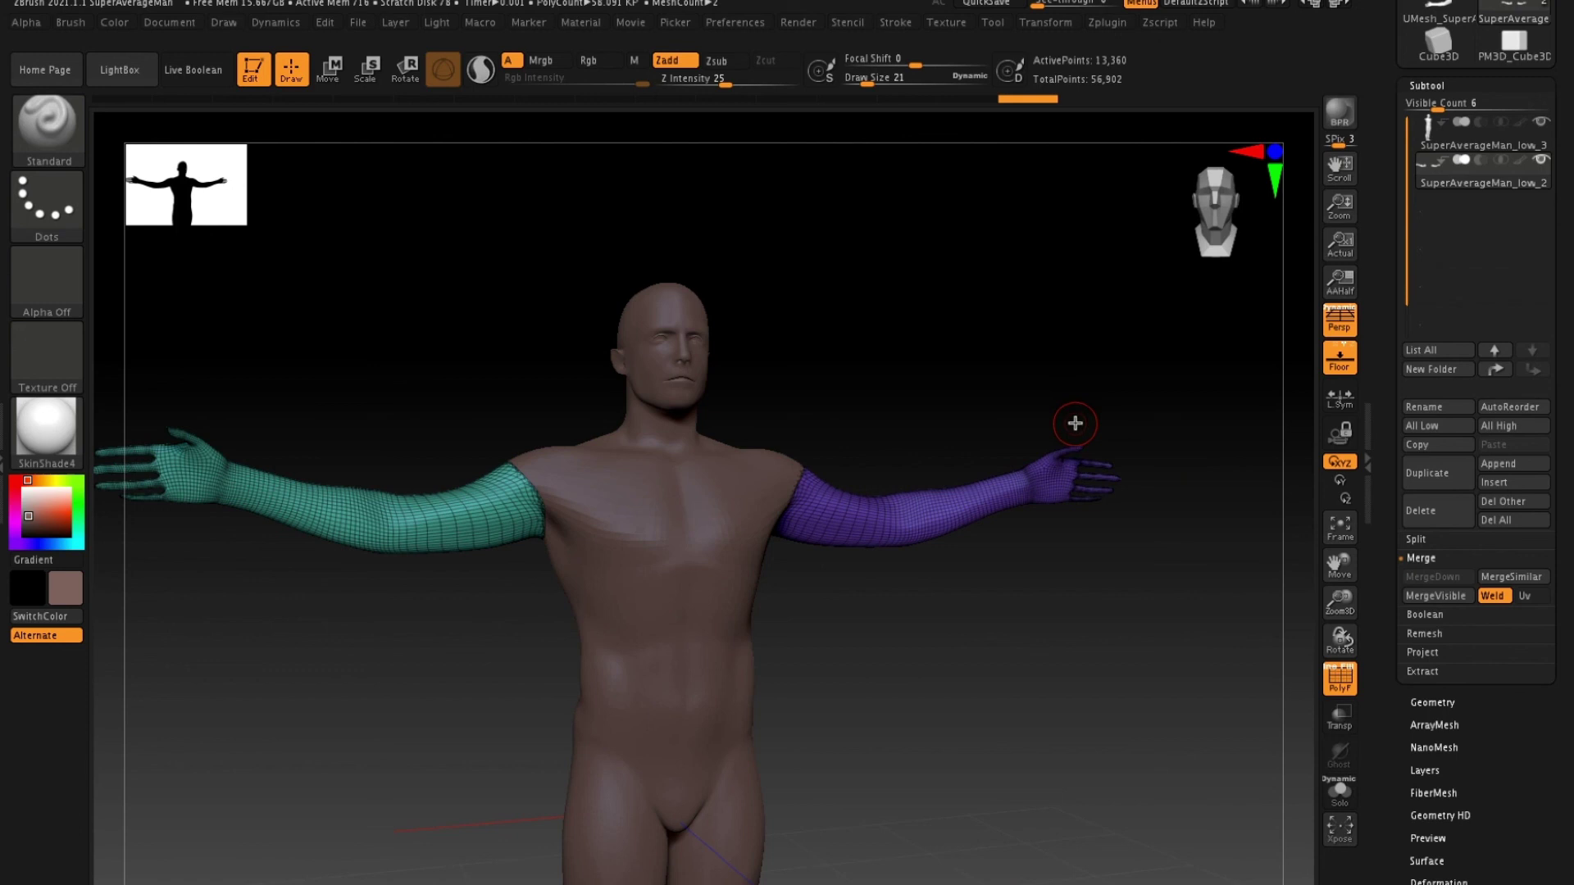